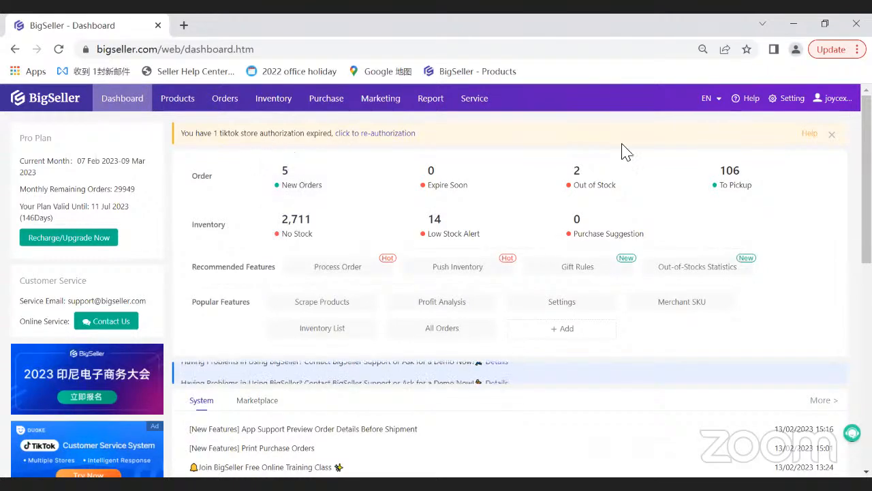
Open the store authorization settings and review the marketplace integrations from Shopee down to Akulaku
mouse_move(837, 103)
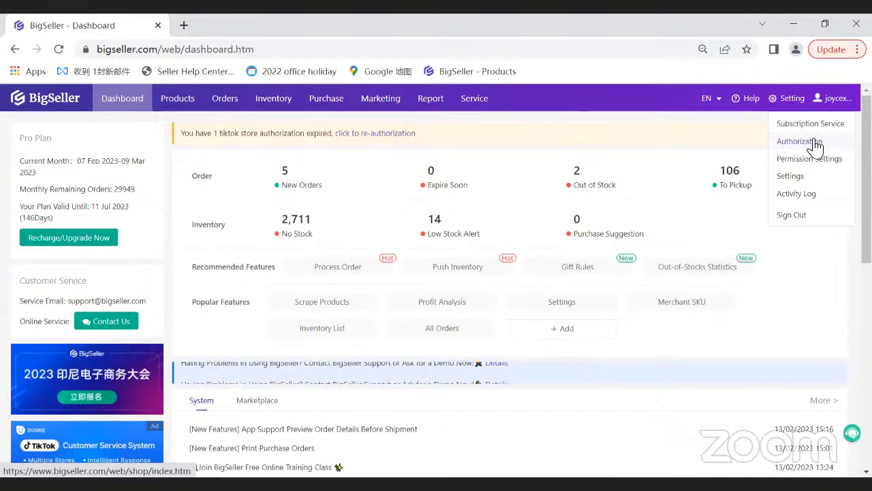
click(814, 144)
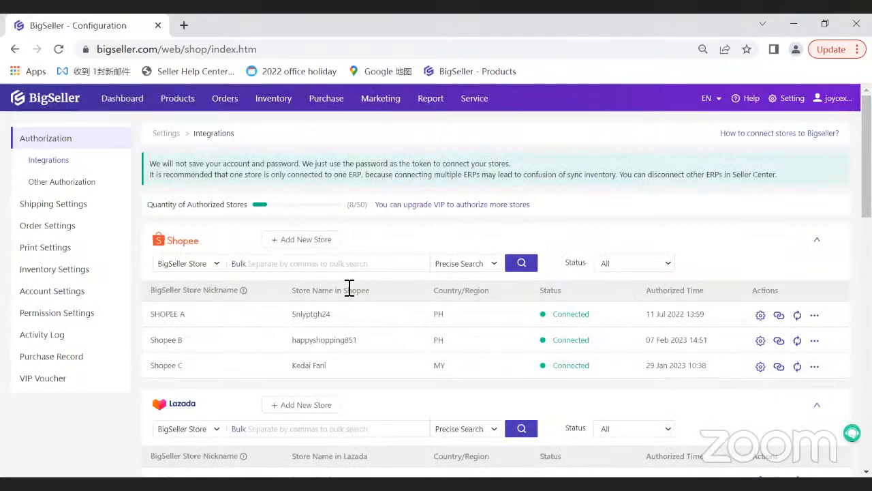
scroll(208, 327, down, 3)
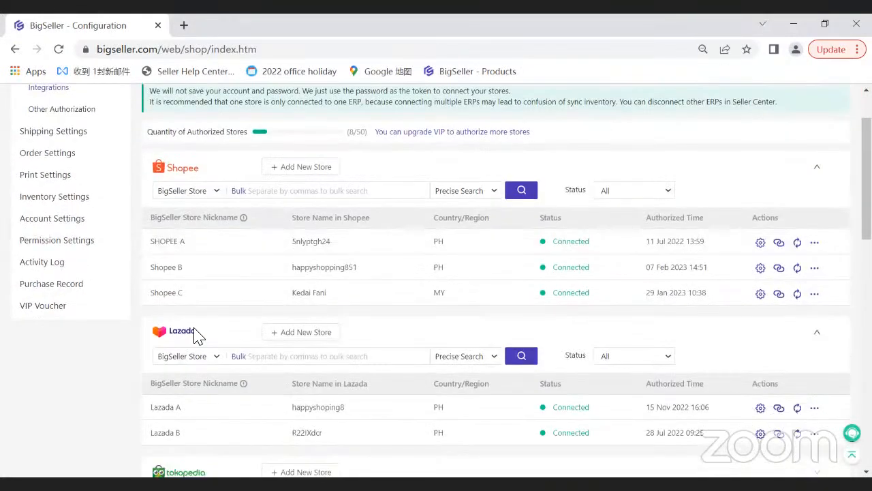
scroll(205, 334, down, 10)
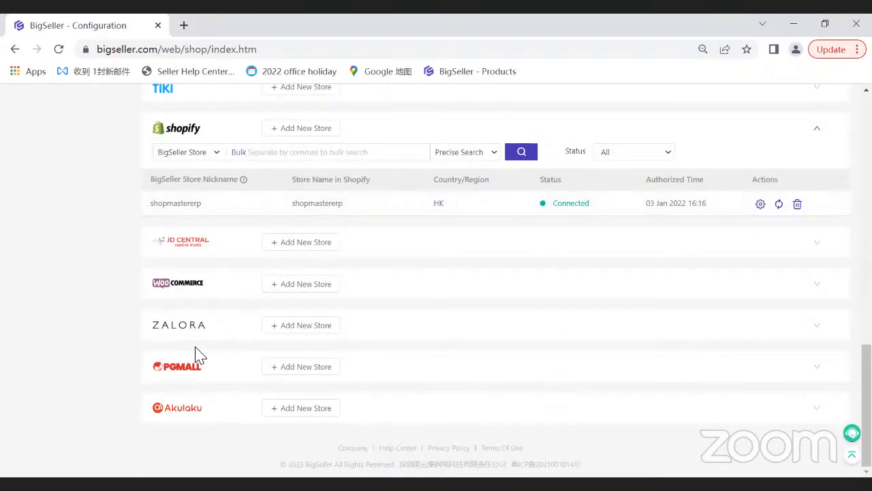
scroll(306, 370, up, 7)
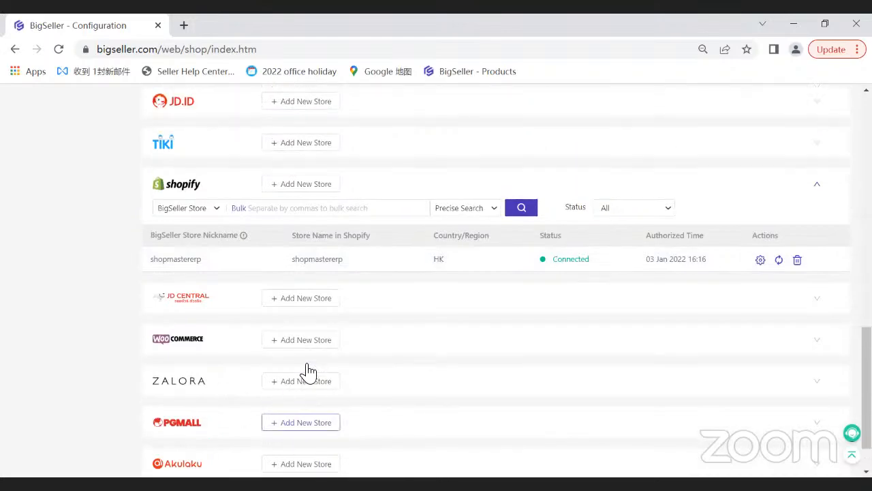
scroll(306, 370, up, 6)
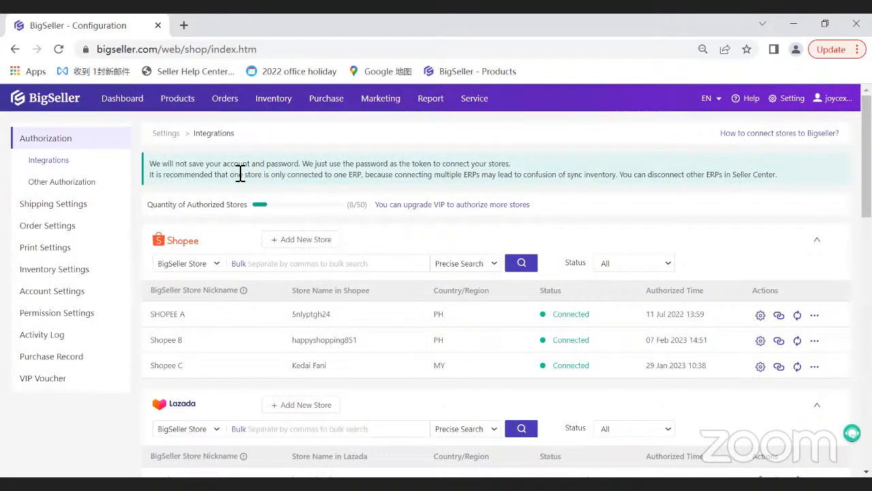
Open Processing Orders and go to the To Pack list under New Orders
mouse_move(227, 115)
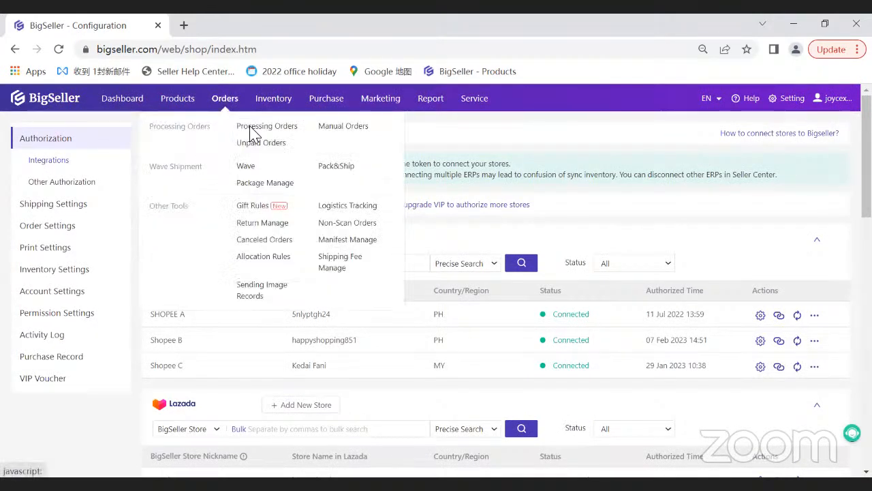
click(252, 129)
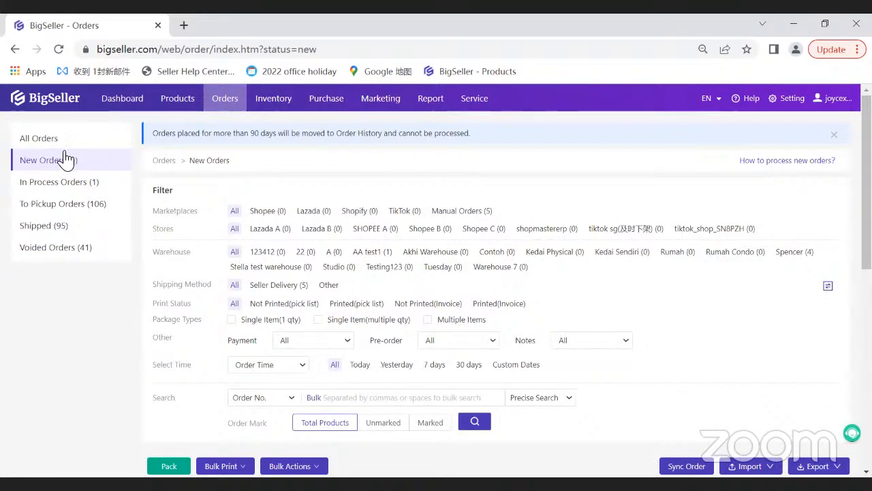
scroll(331, 250, down, 1)
scroll(332, 249, up, 1)
scroll(259, 334, down, 3)
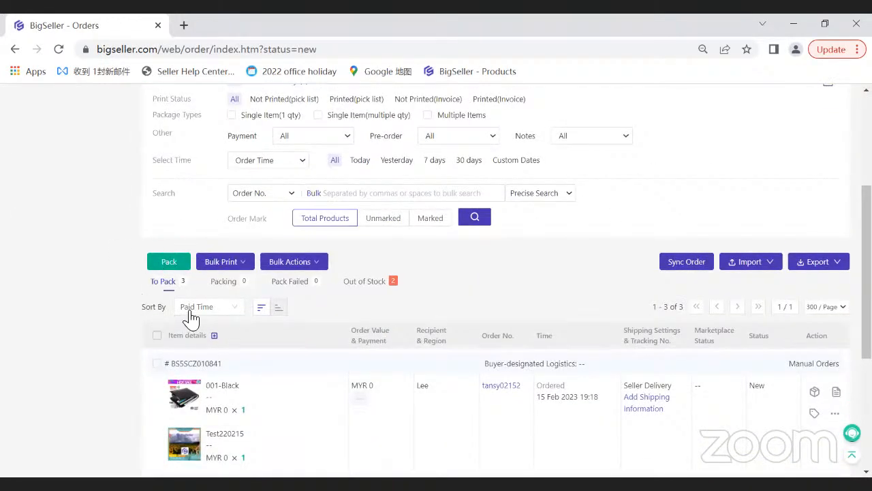
scroll(170, 313, down, 1)
click(159, 269)
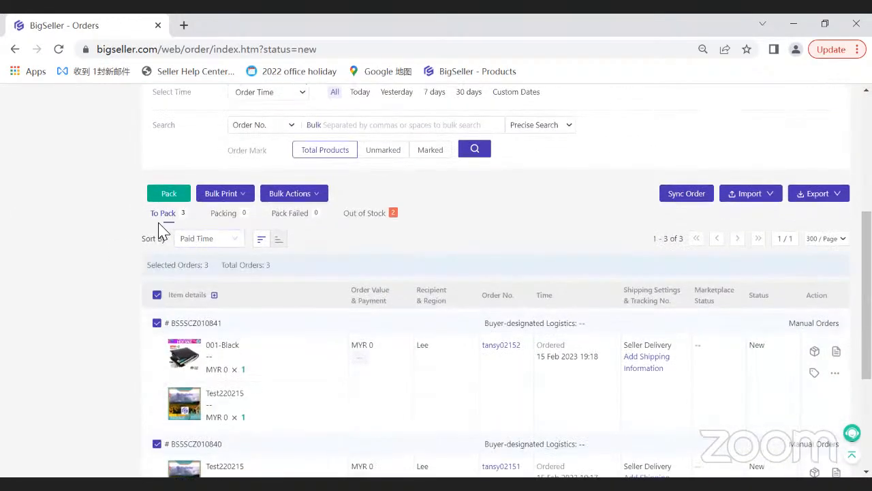
scroll(179, 245, down, 1)
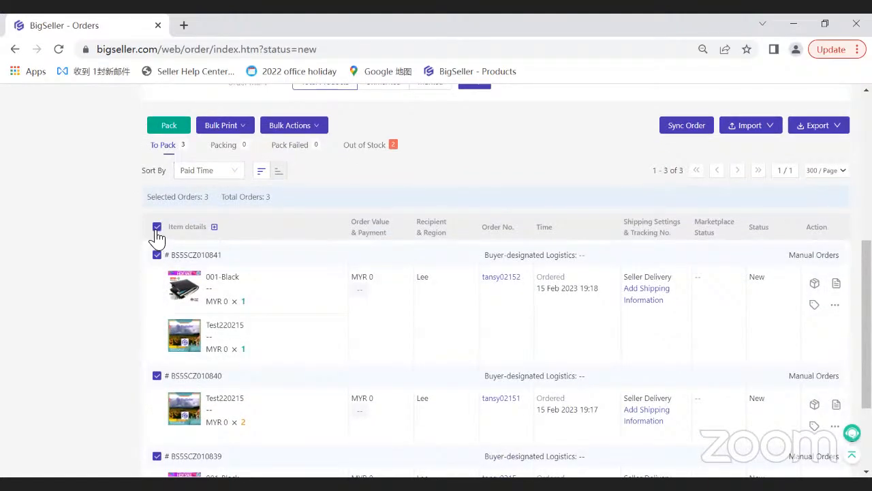
click(156, 227)
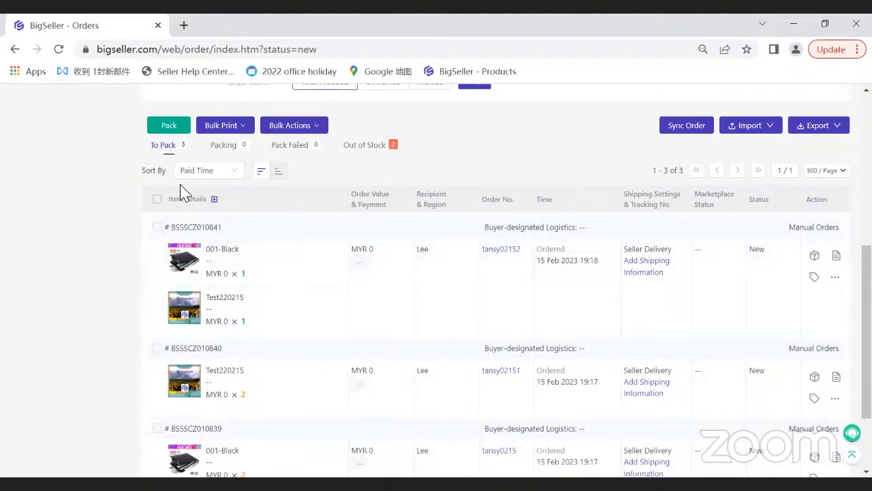
click(157, 228)
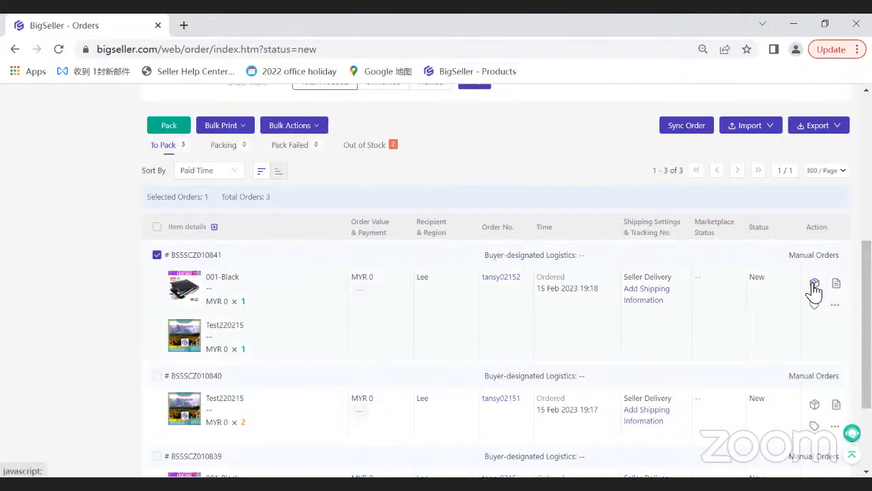
click(157, 228)
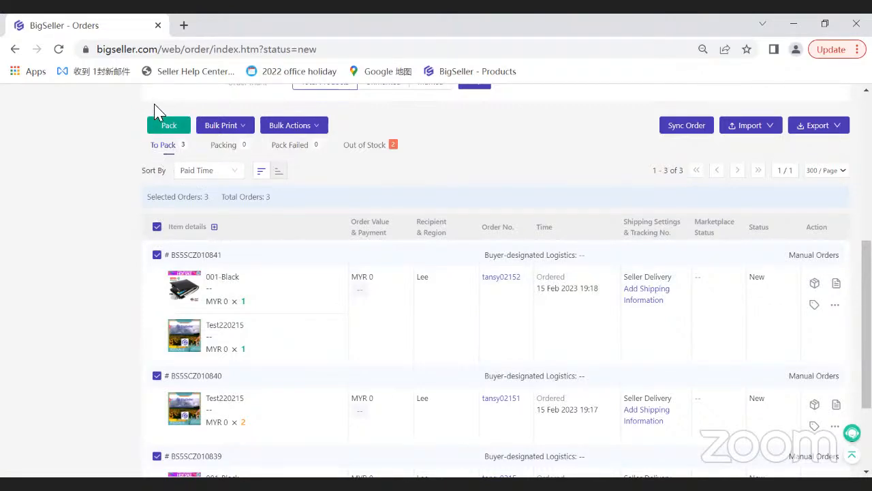
scroll(232, 300, down, 2)
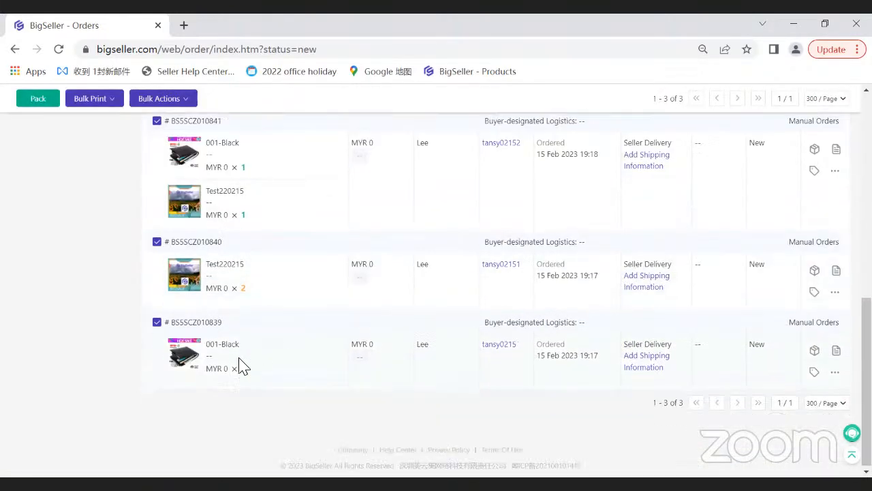
scroll(239, 364, up, 3)
click(157, 296)
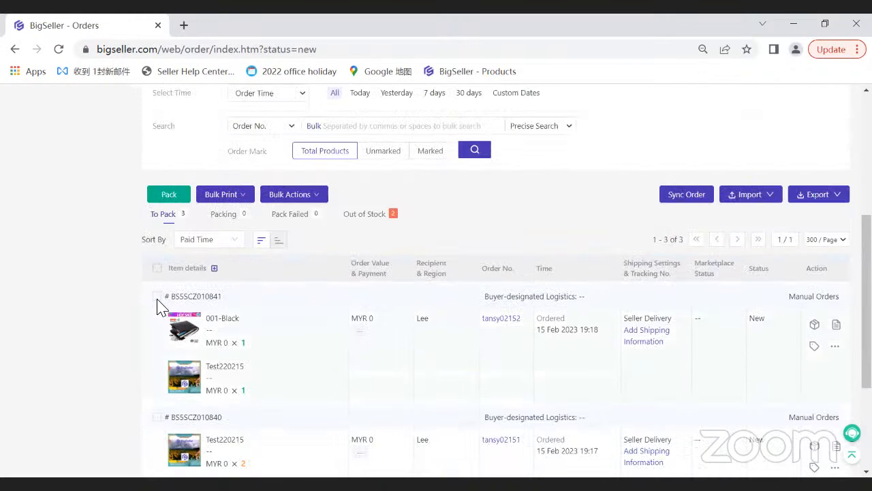
Pack the first two orders in the To Pack list and dismiss the result summary
click(157, 297)
scroll(186, 314, down, 1)
click(157, 376)
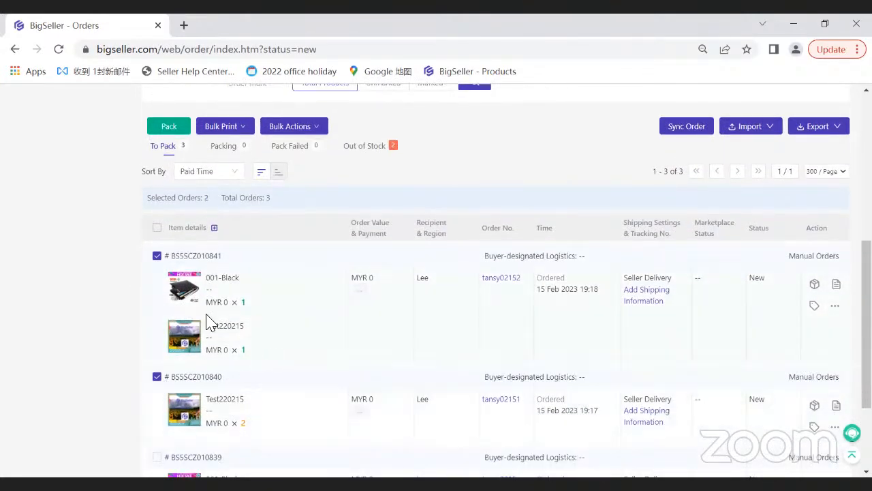
click(167, 146)
scroll(229, 240, up, 3)
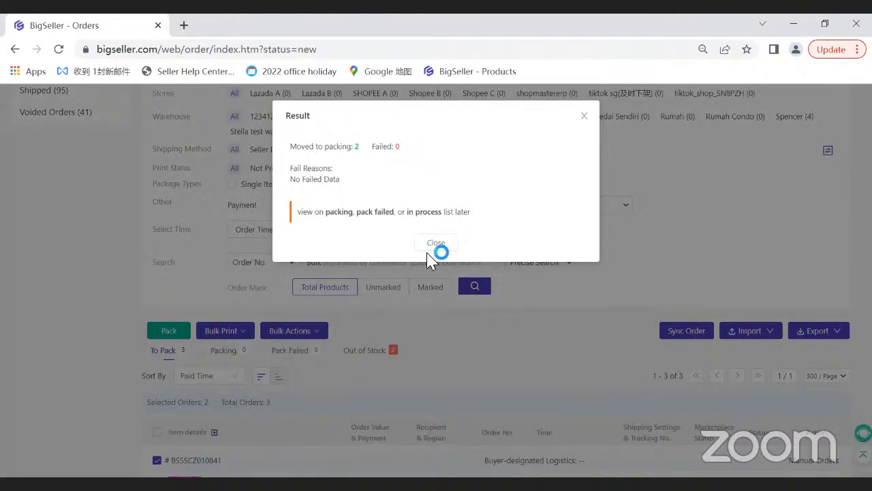
scroll(168, 334, up, 2)
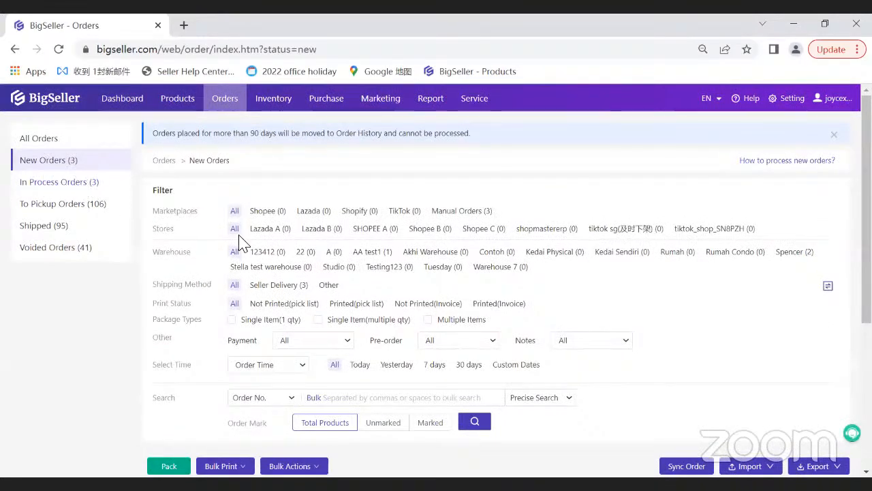
Check the Packing and Pack Failed lists of the new orders
scroll(238, 242, down, 4)
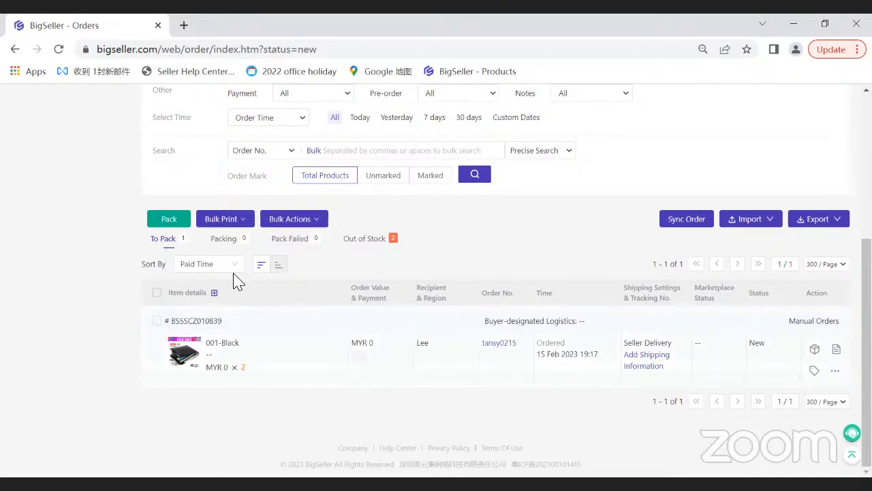
click(226, 243)
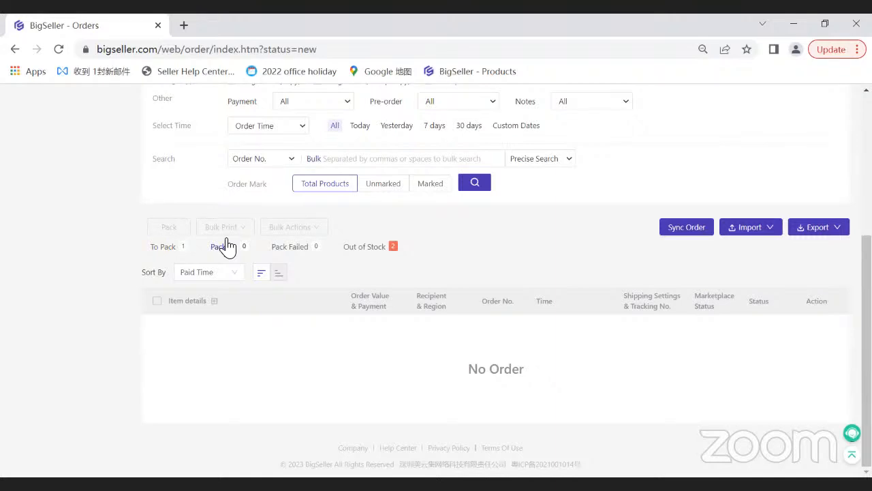
click(228, 253)
click(225, 252)
scroll(225, 286, up, 3)
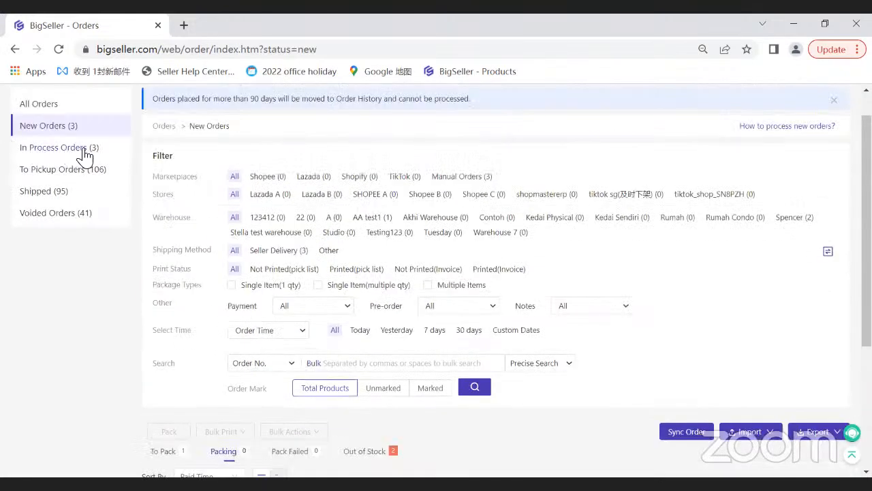
scroll(84, 155, down, 3)
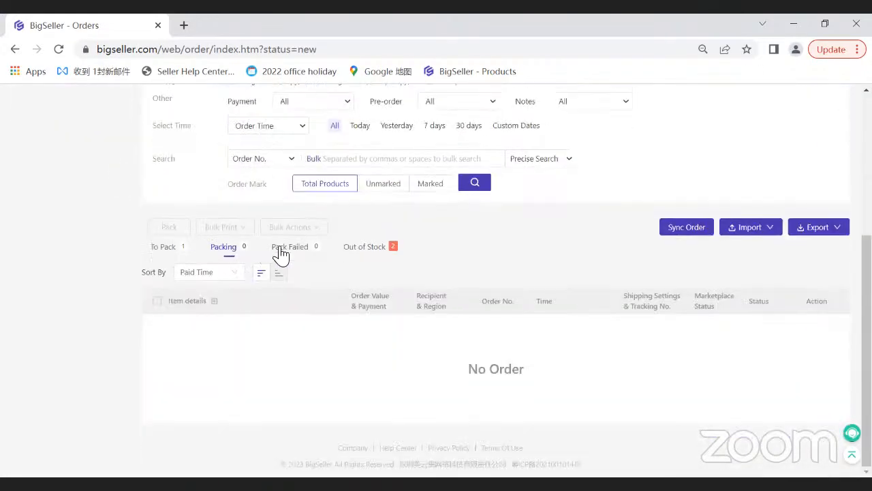
click(282, 249)
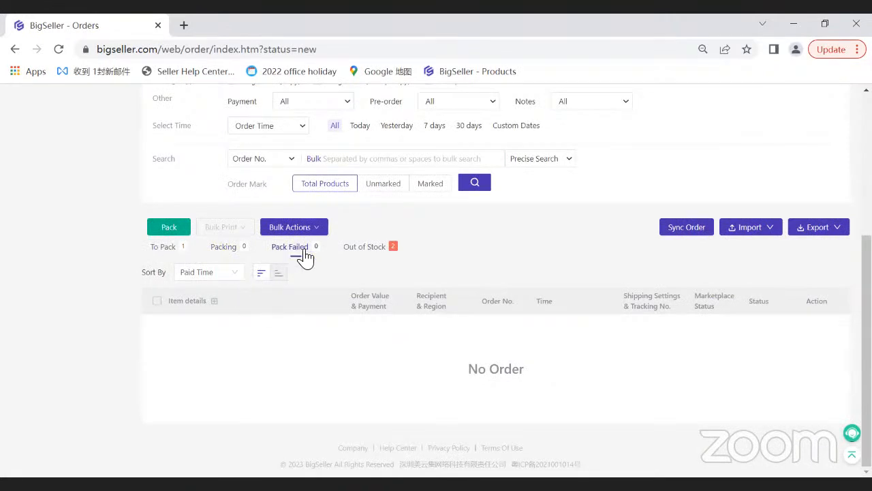
Compare the bulk actions for the remaining To Pack order with those offered in the Pack Failed list
click(171, 251)
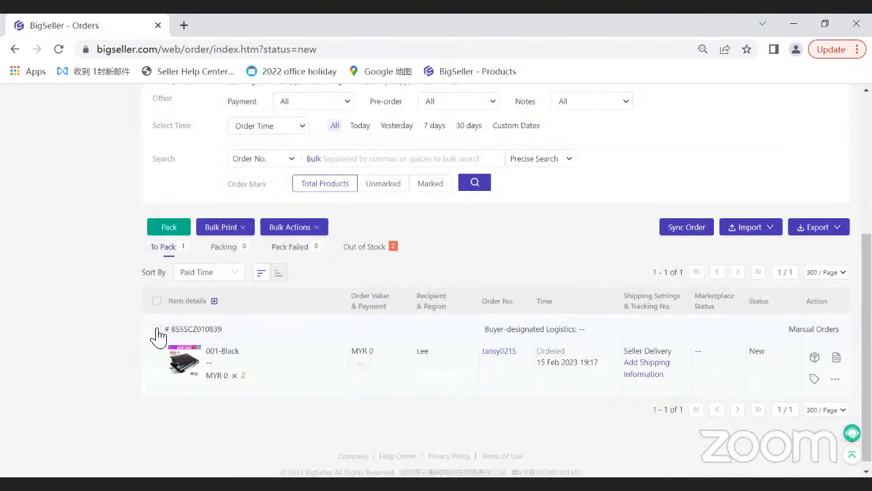
click(156, 330)
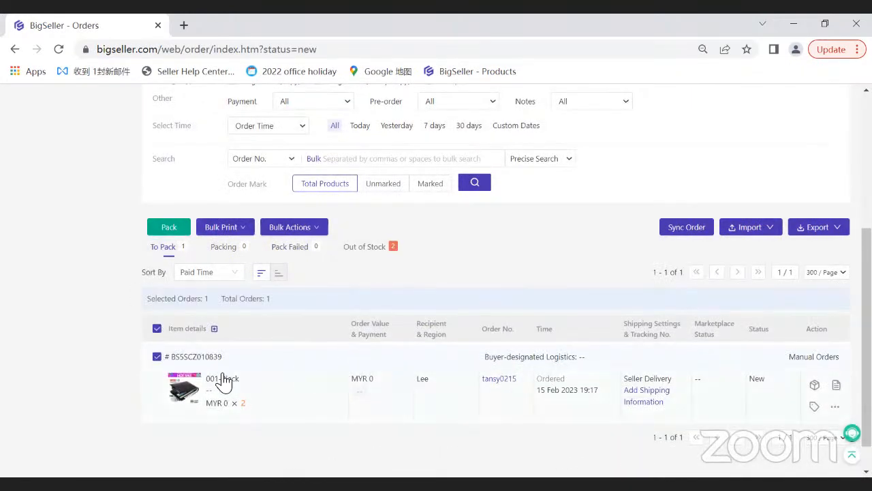
click(297, 228)
click(289, 248)
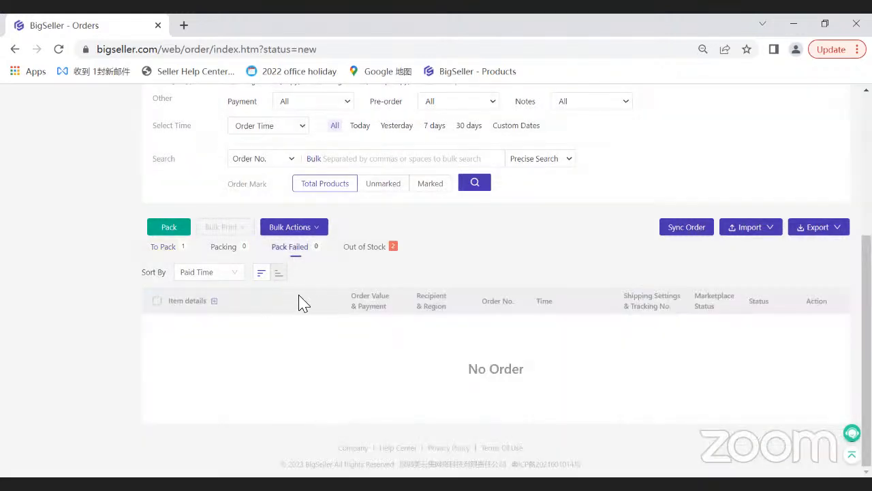
click(291, 229)
click(164, 249)
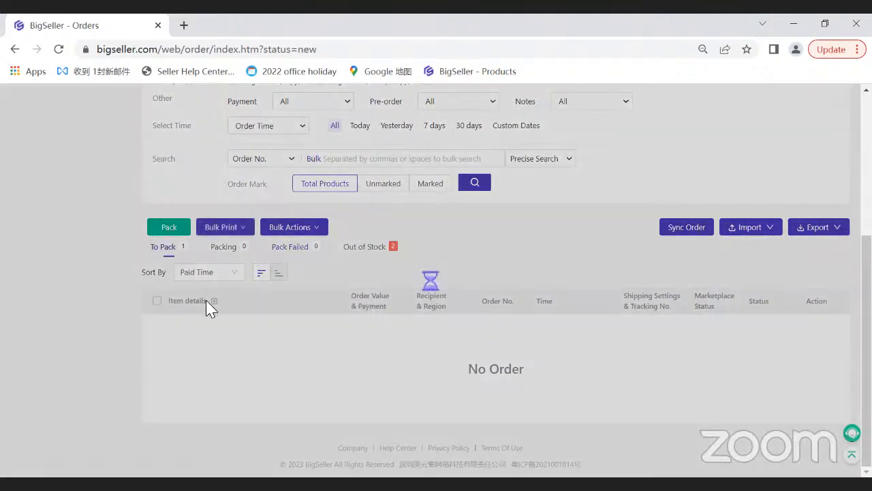
click(159, 327)
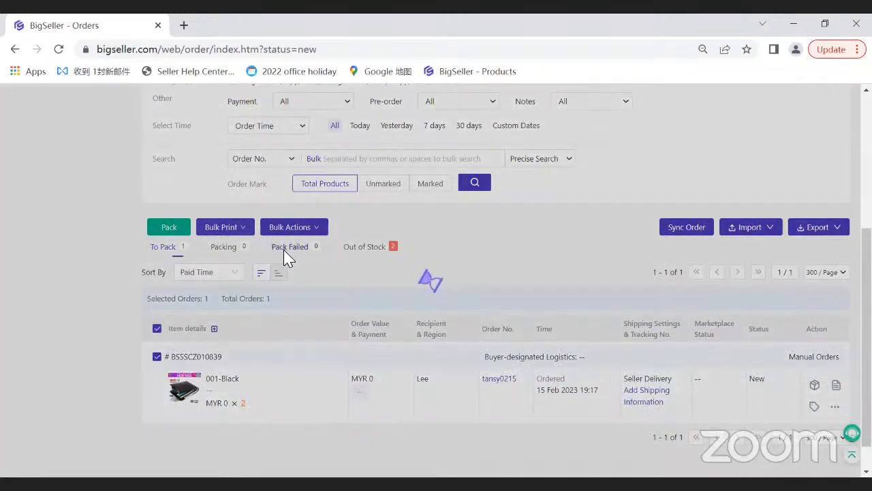
click(286, 249)
Open the Out of Stock list and examine the error message under its first order
click(379, 255)
scroll(178, 385, down, 1)
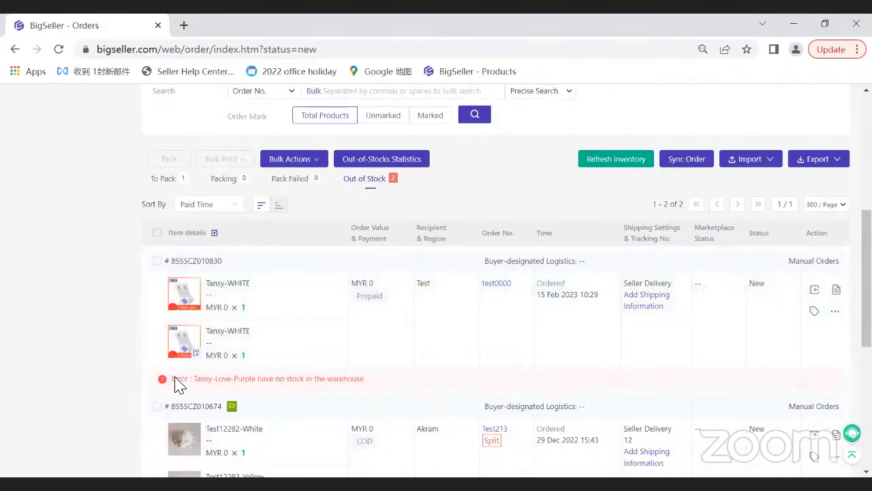
drag(174, 379, 327, 379)
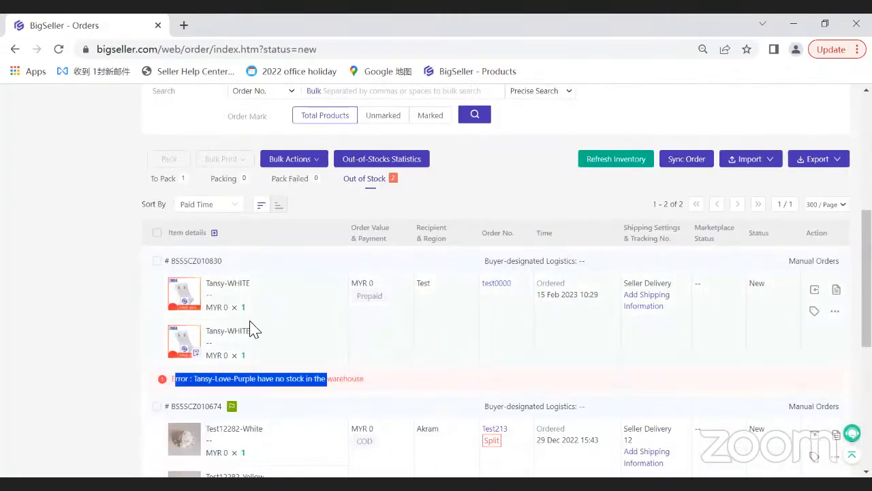
click(261, 383)
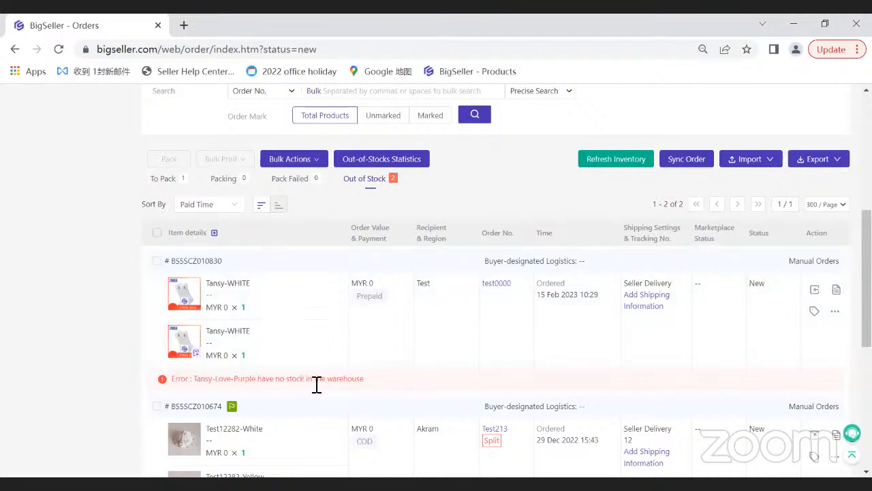
Check the Pack Failed list again and return to the Out of Stock orders
click(286, 184)
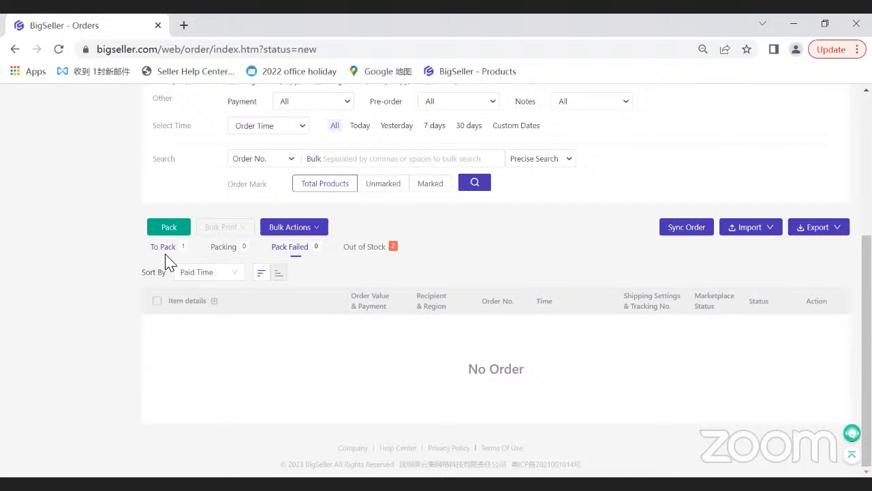
click(364, 246)
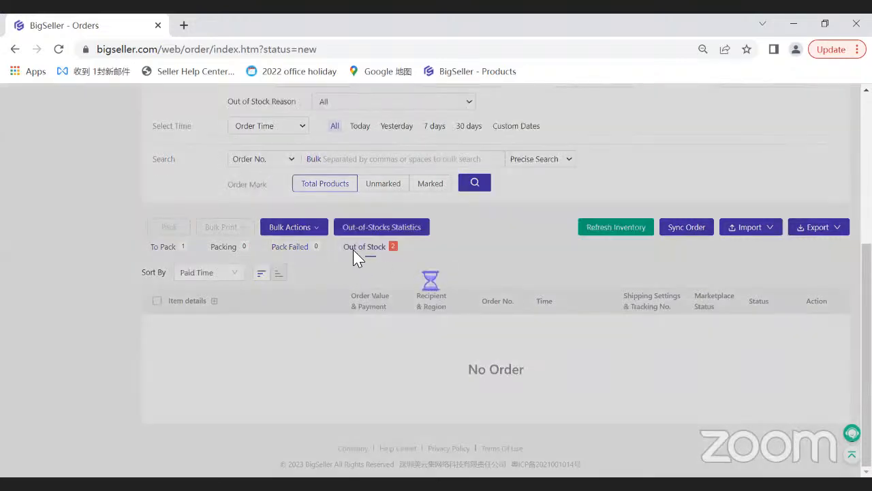
scroll(356, 246, down, 1)
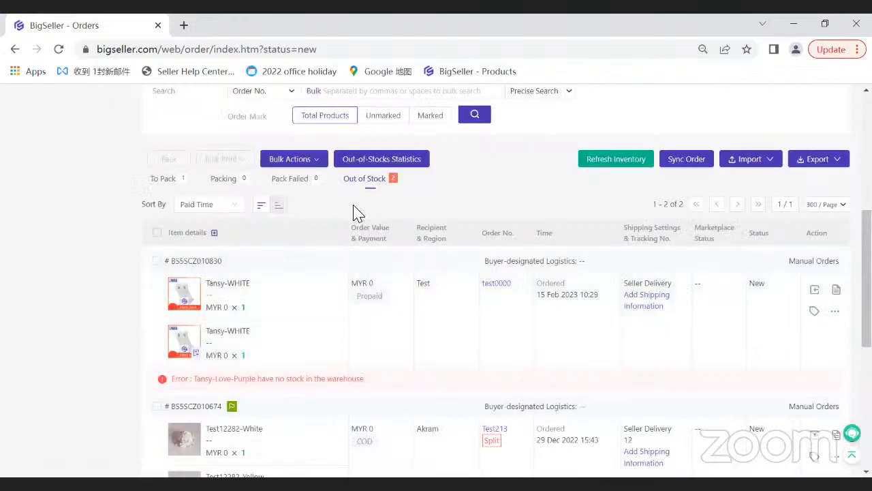
Look over the Inventory functions available for handling stock, and go back to the Out of Stock orders
scroll(353, 211, up, 3)
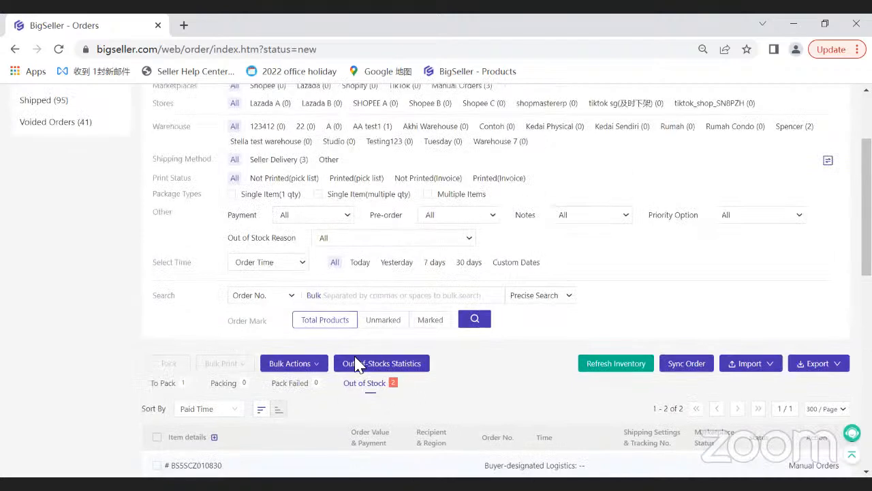
scroll(386, 363, up, 3)
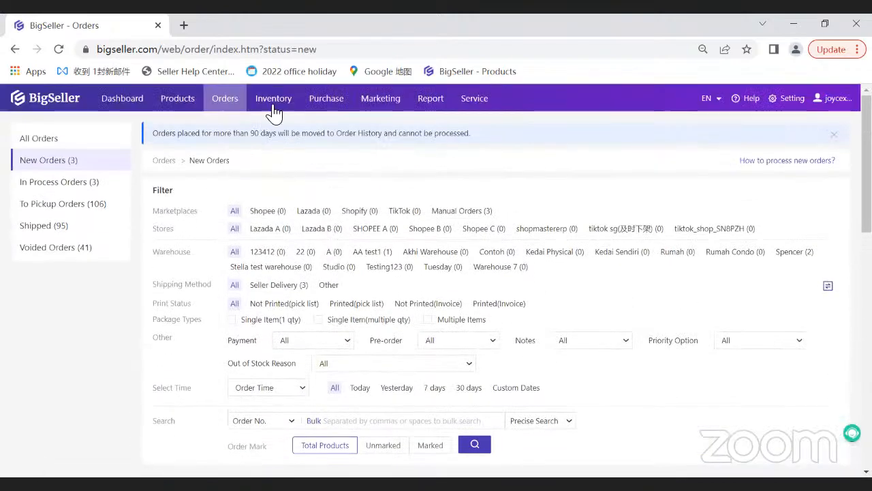
mouse_move(273, 111)
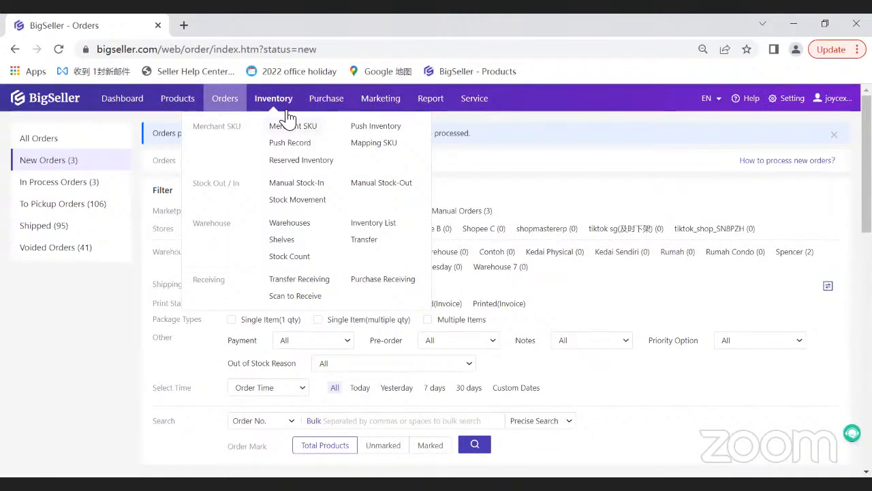
scroll(352, 376, down, 2)
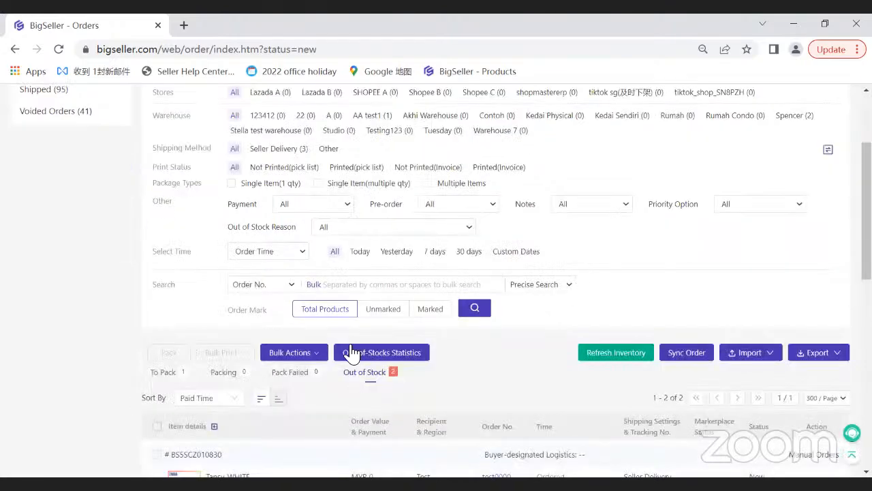
Return to the To Pack list of the new orders and look over its filters and pack actions
click(168, 373)
scroll(128, 353, up, 2)
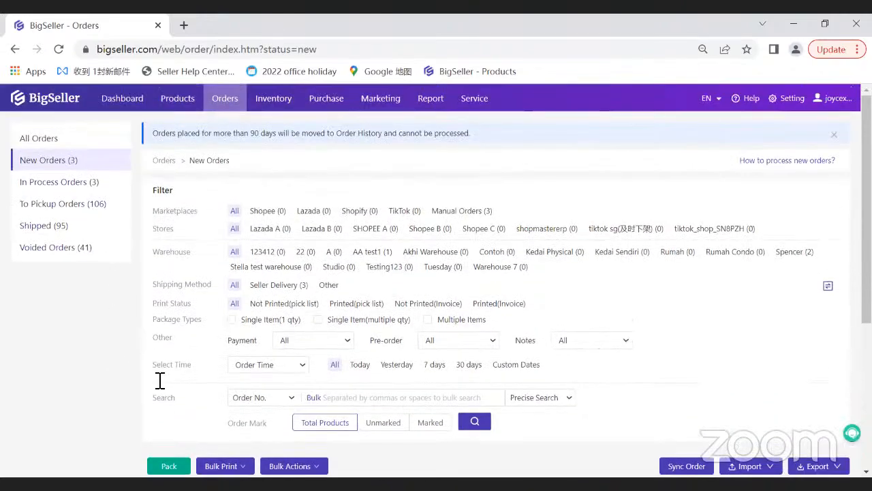
scroll(171, 354, down, 1)
scroll(171, 416, up, 1)
Open the In Process Orders and select all orders in the Printable list
click(49, 189)
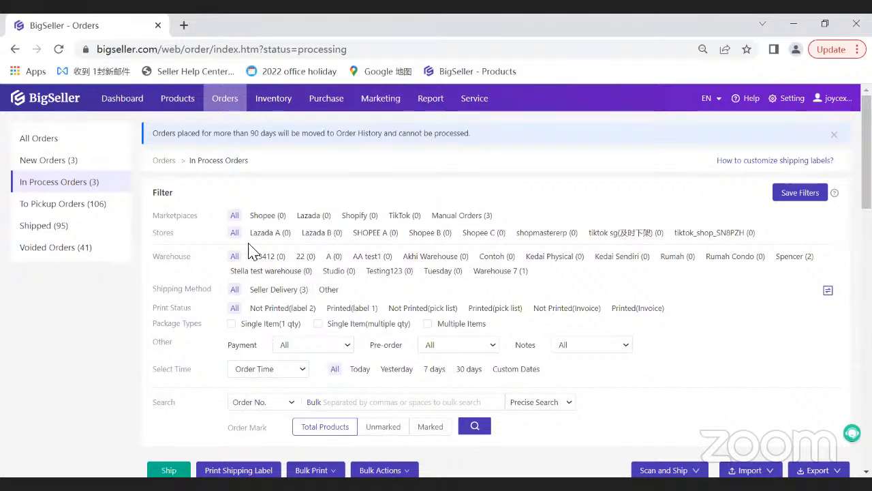
scroll(241, 272, down, 4)
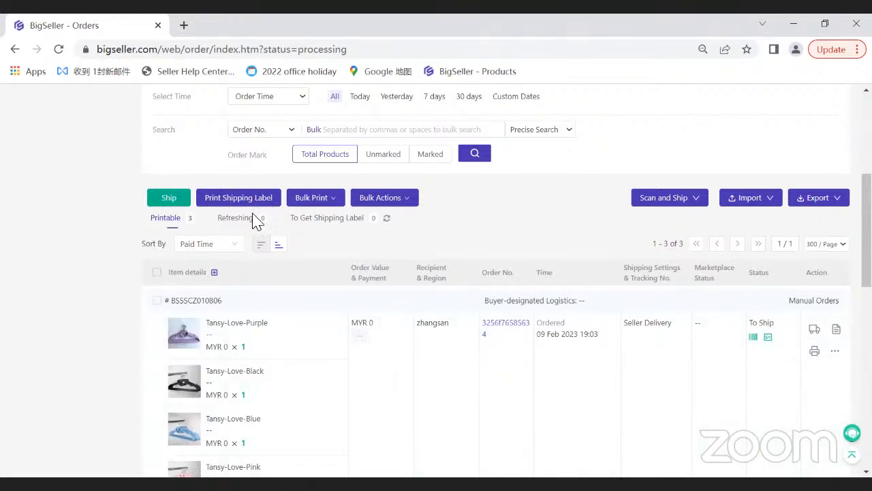
click(158, 301)
scroll(365, 351, down, 1)
scroll(361, 351, down, 1)
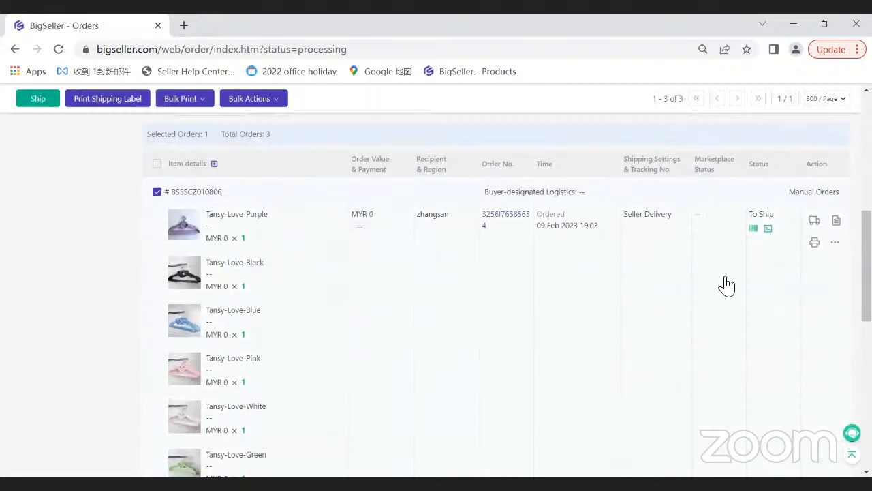
scroll(773, 323, up, 1)
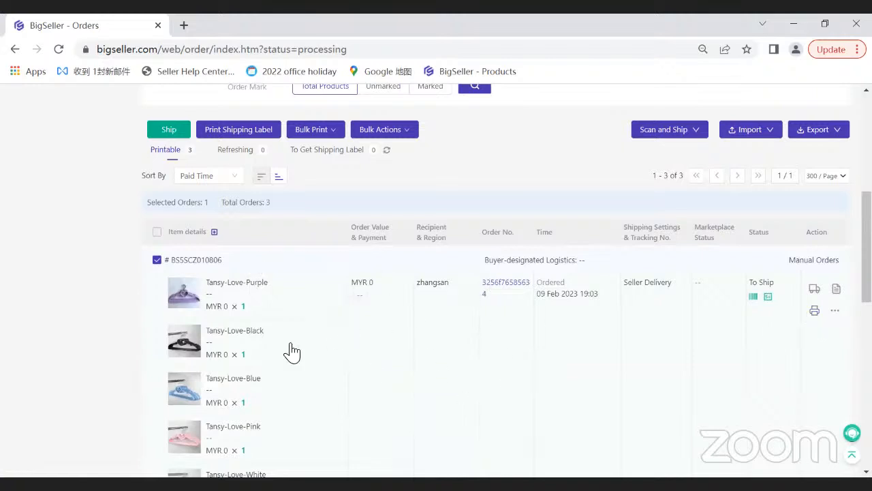
click(157, 231)
scroll(161, 240, down, 5)
scroll(179, 277, up, 10)
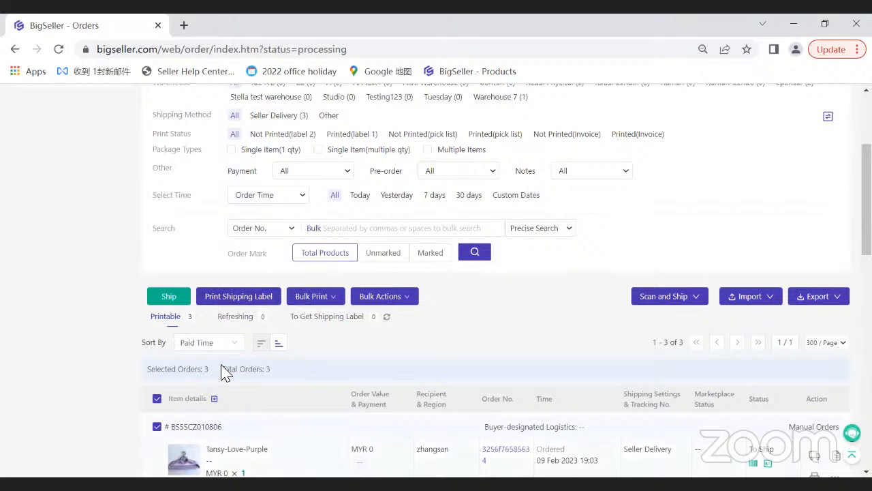
Start printing shipping labels for the selected orders, compare Auto High-speed Printing with General Printing, and choose General Printing
click(238, 296)
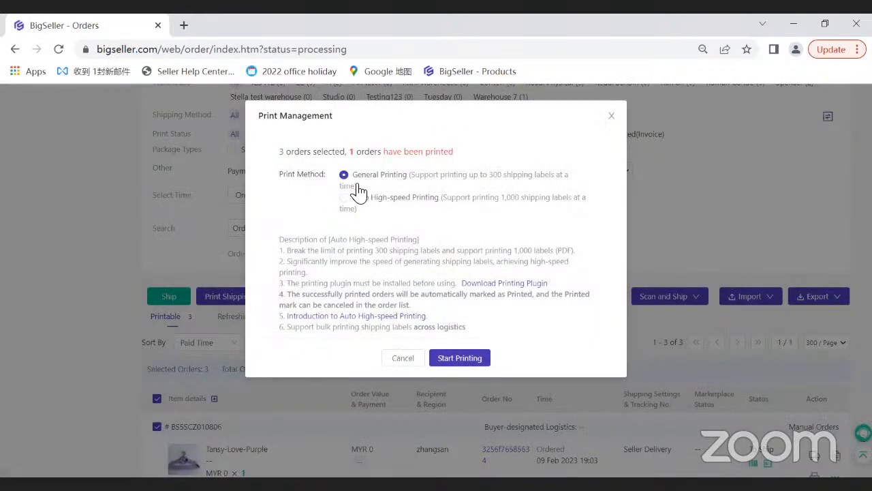
drag(279, 175, 374, 185)
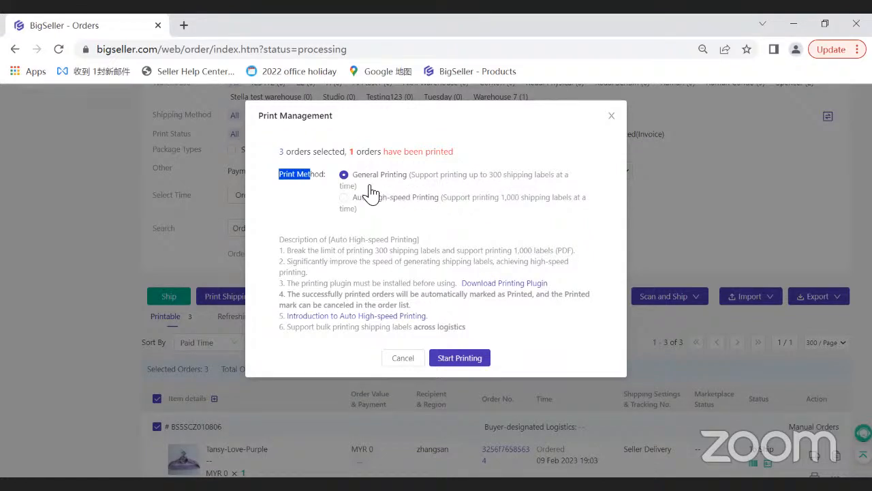
click(344, 199)
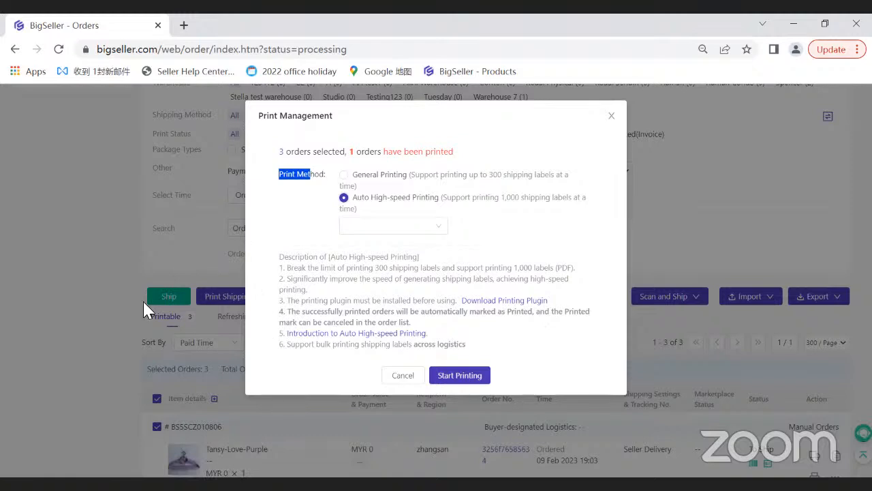
click(345, 177)
click(345, 198)
click(344, 175)
mouse_move(355, 175)
mouse_down()
mouse_move(403, 182)
mouse_move(356, 176)
mouse_up()
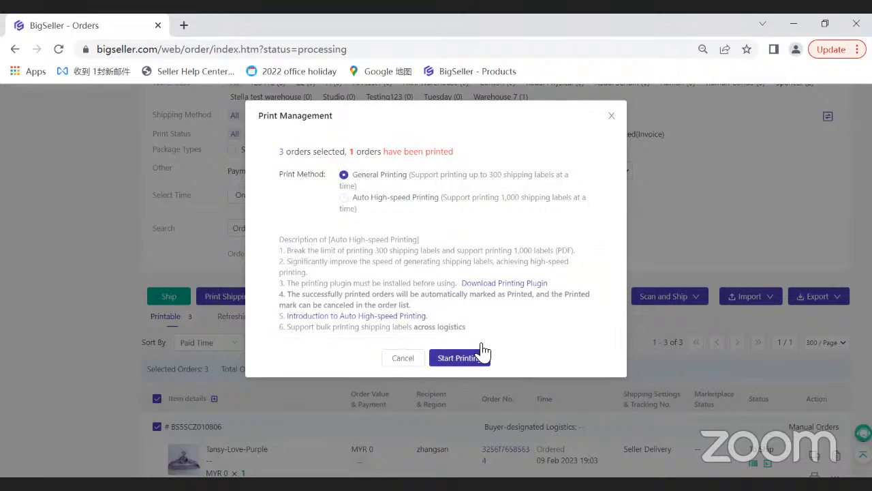
Generate the shipping labels for all three selected orders, including the one already printed
click(463, 359)
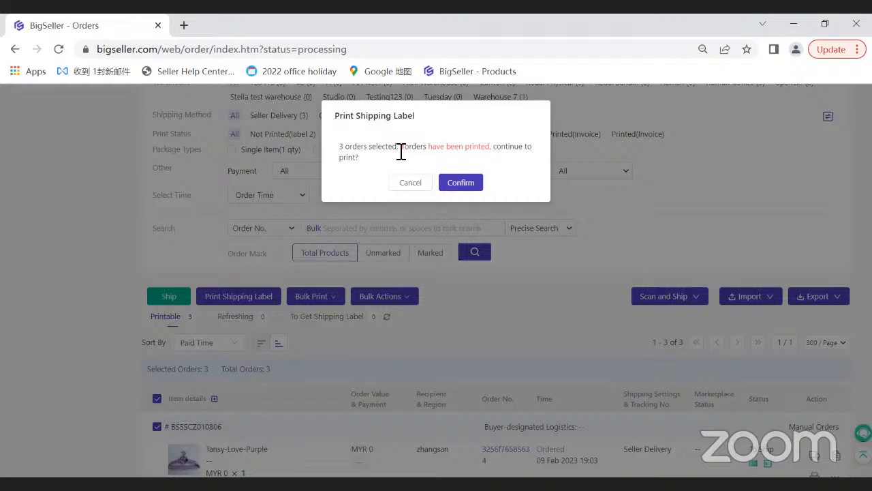
drag(360, 153, 426, 151)
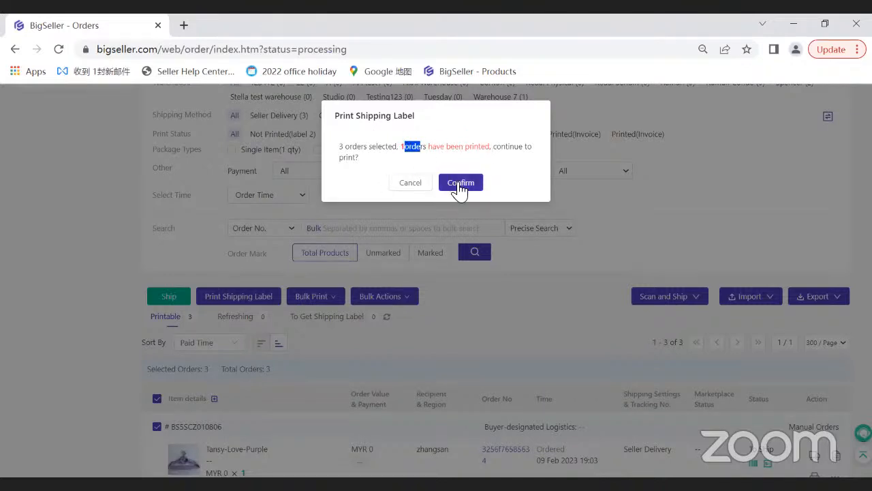
click(461, 184)
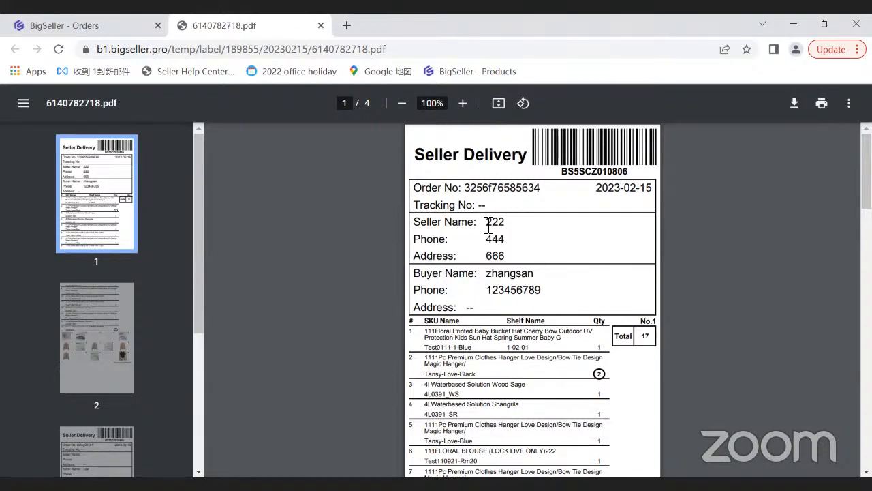
Look through all pages of the generated shipping label PDF, checking order details, SKU lists and product images
scroll(487, 226, down, 3)
scroll(488, 225, down, 7)
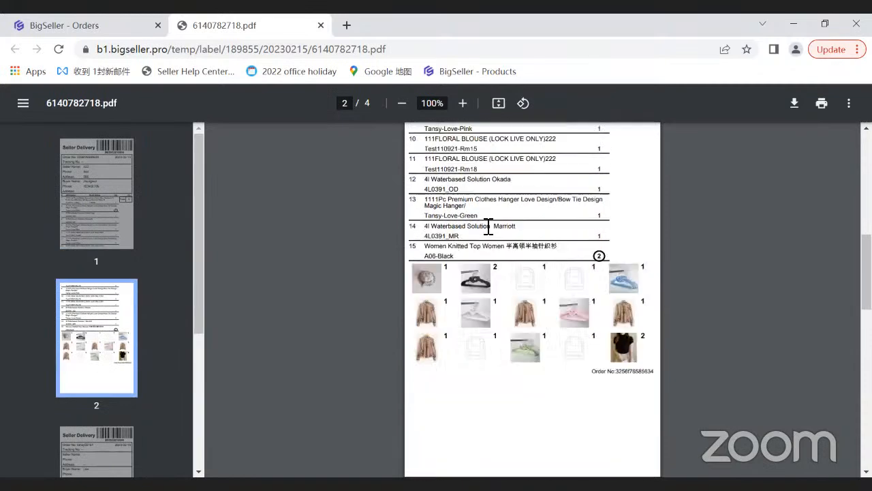
scroll(489, 251, down, 2)
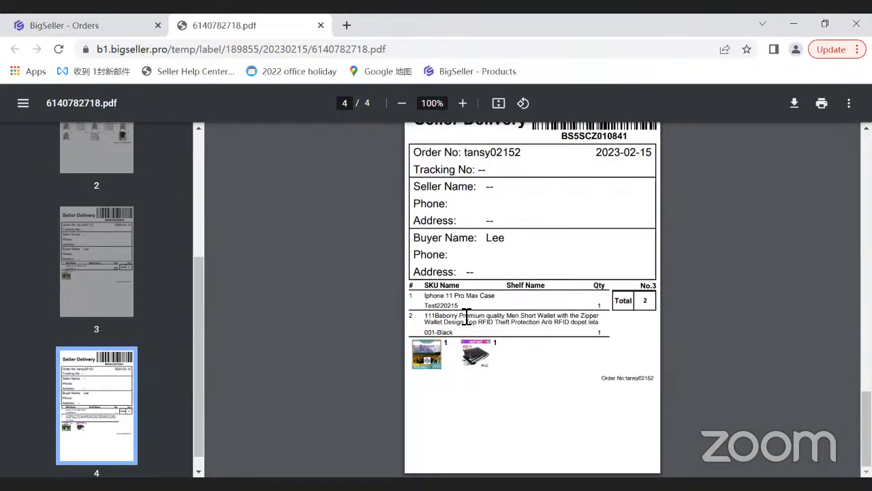
scroll(489, 302, up, 10)
scroll(494, 302, up, 7)
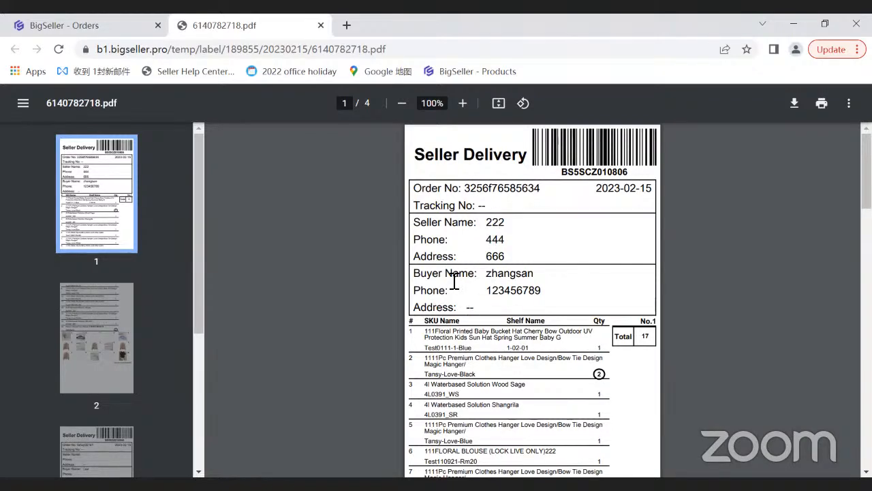
scroll(493, 225, down, 9)
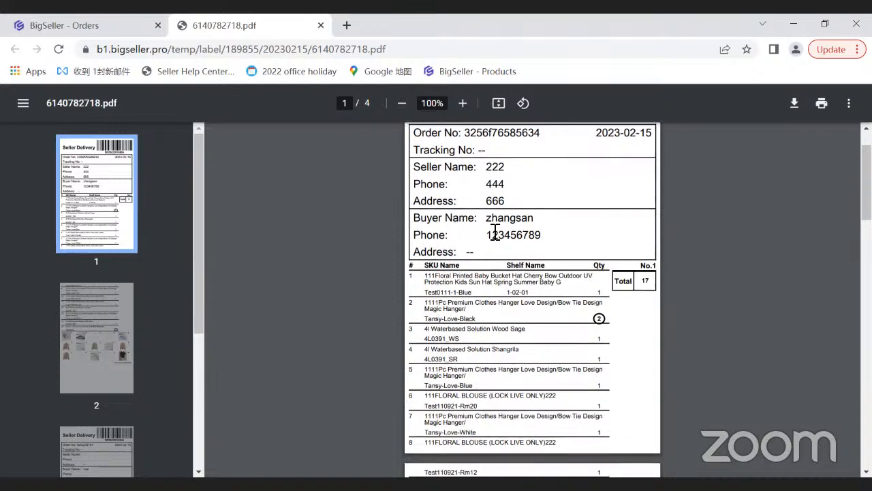
scroll(492, 268, down, 9)
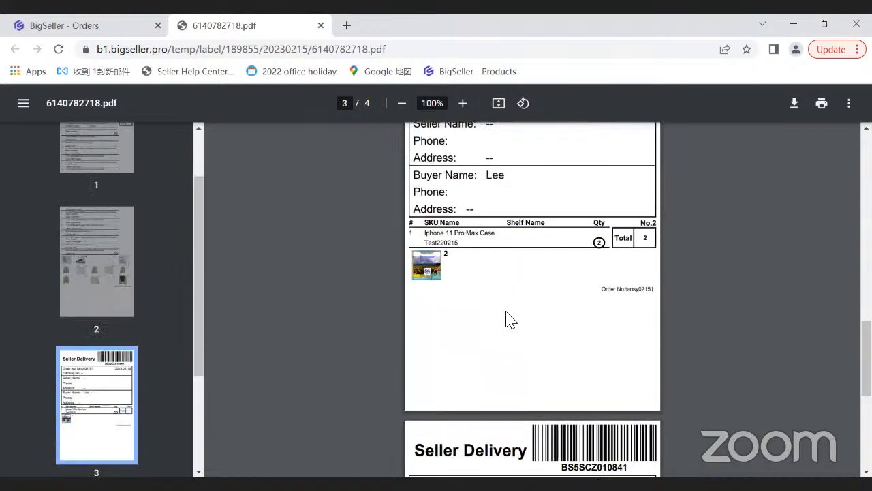
scroll(545, 370, up, 5)
scroll(552, 365, up, 10)
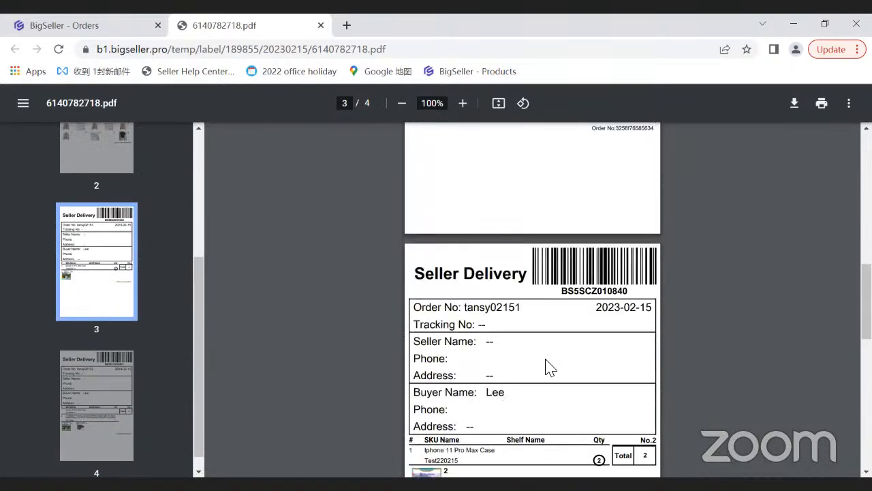
Print the shipping label PDF and mark the three orders as printed in the order list
click(823, 106)
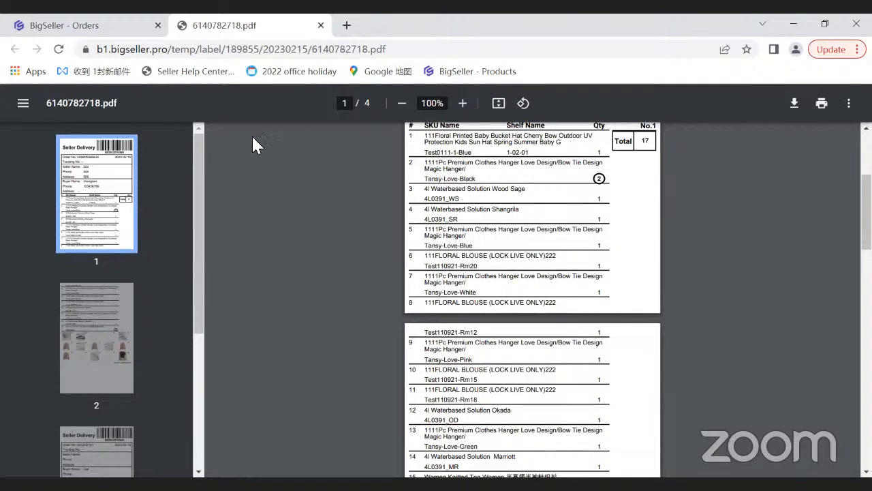
click(92, 30)
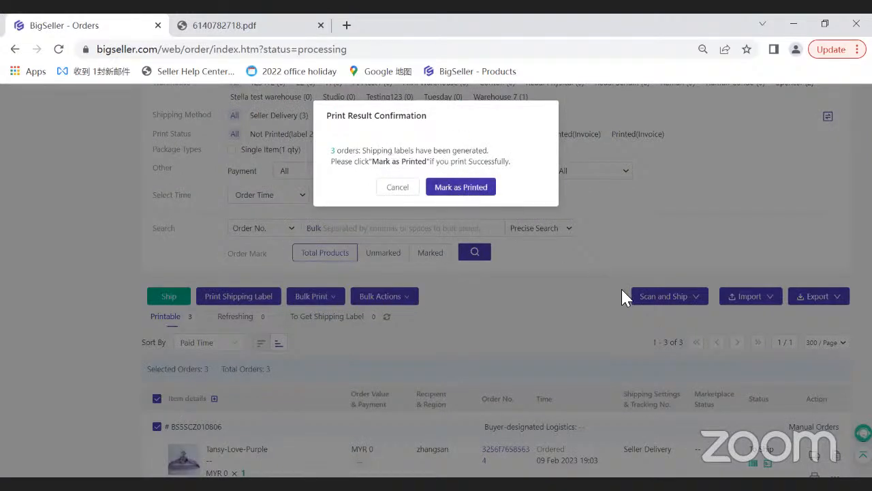
click(465, 185)
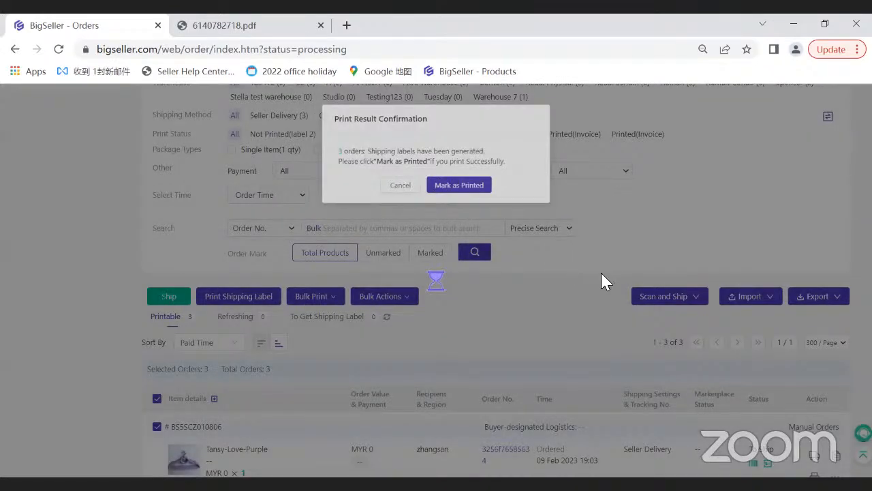
Check the label-printed mark in the status of each in-process order
scroll(653, 293, down, 3)
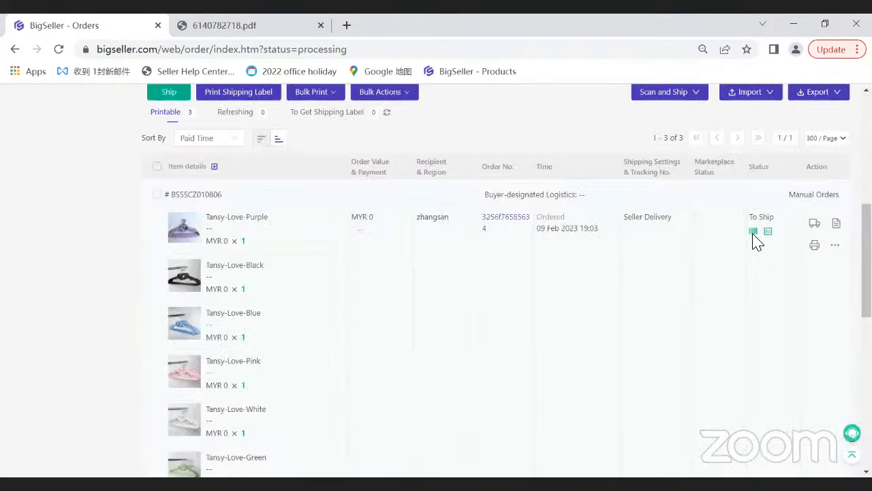
mouse_move(754, 234)
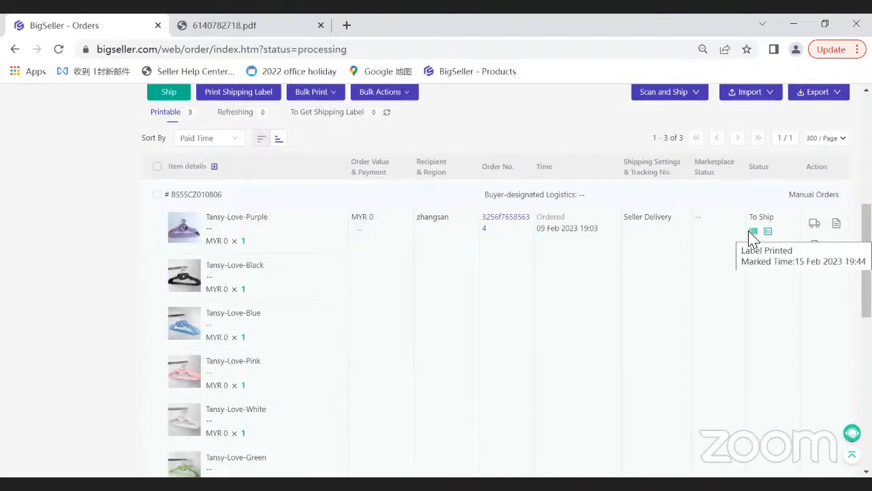
scroll(619, 342, down, 4)
scroll(632, 346, down, 4)
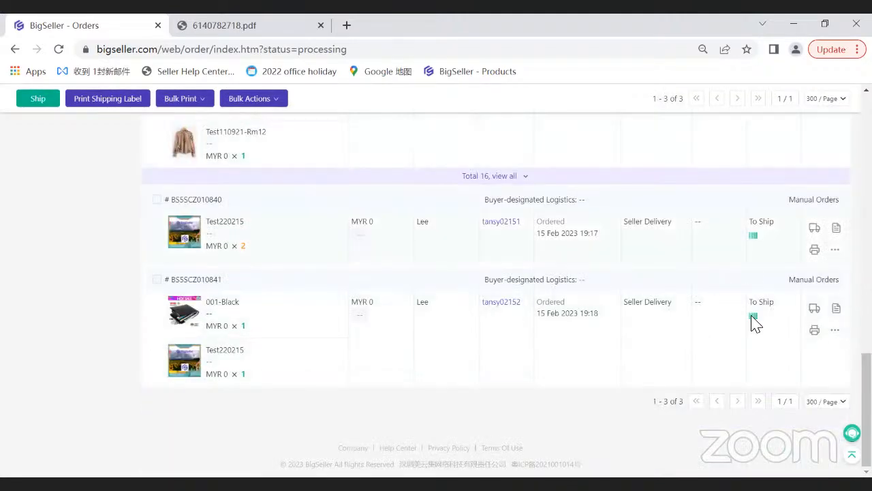
scroll(418, 331, up, 13)
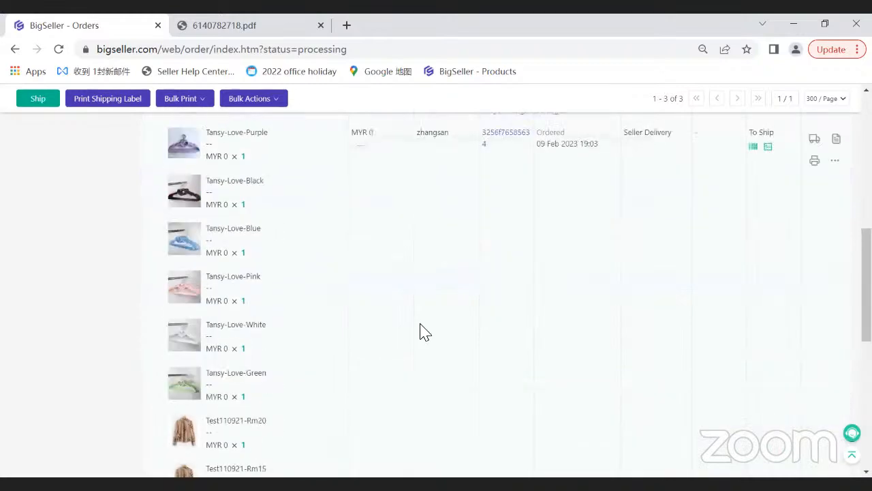
scroll(416, 332, up, 4)
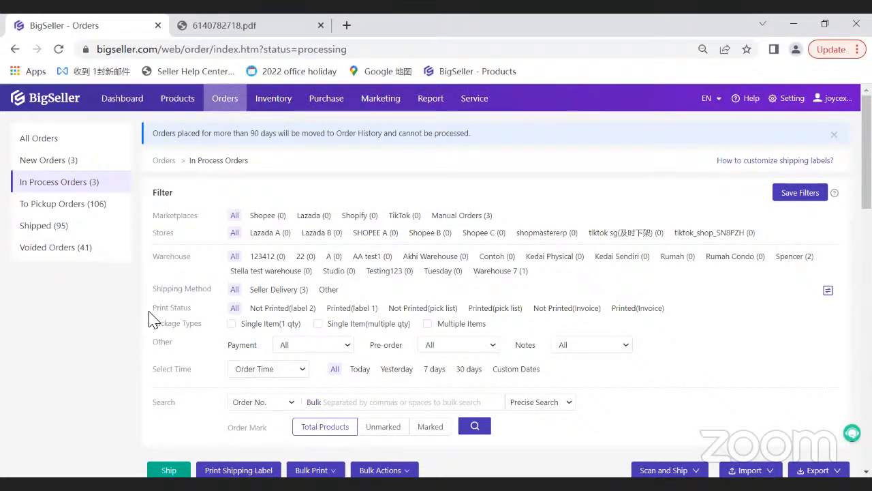
Filter the in-process orders by the print status Not Printed (label) and examine the filtered list
drag(152, 312, 186, 310)
click(270, 308)
click(270, 310)
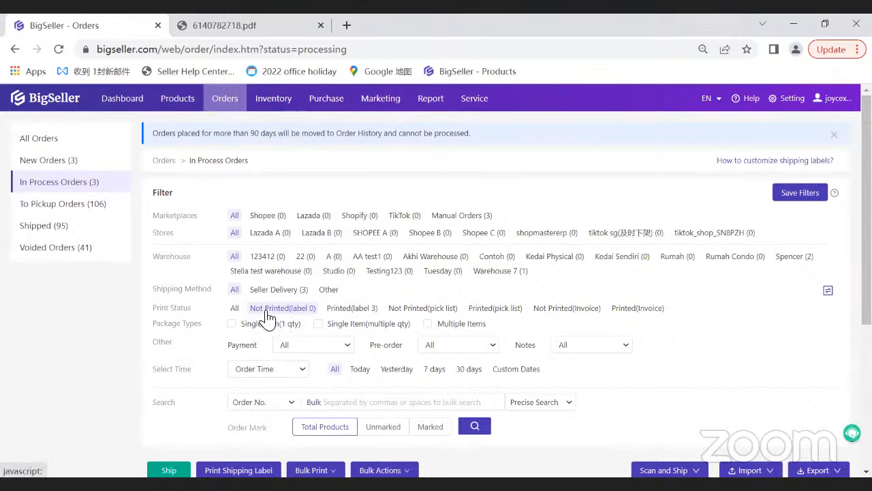
scroll(173, 300, down, 4)
click(175, 300)
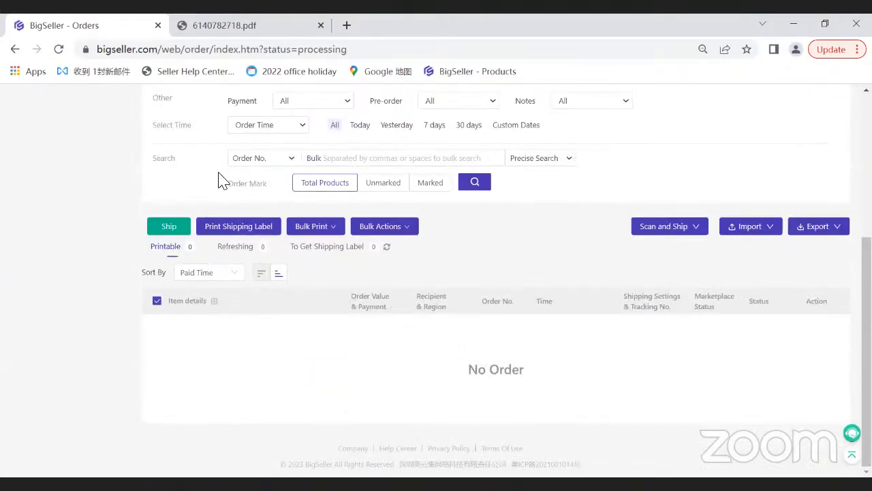
scroll(218, 341, up, 1)
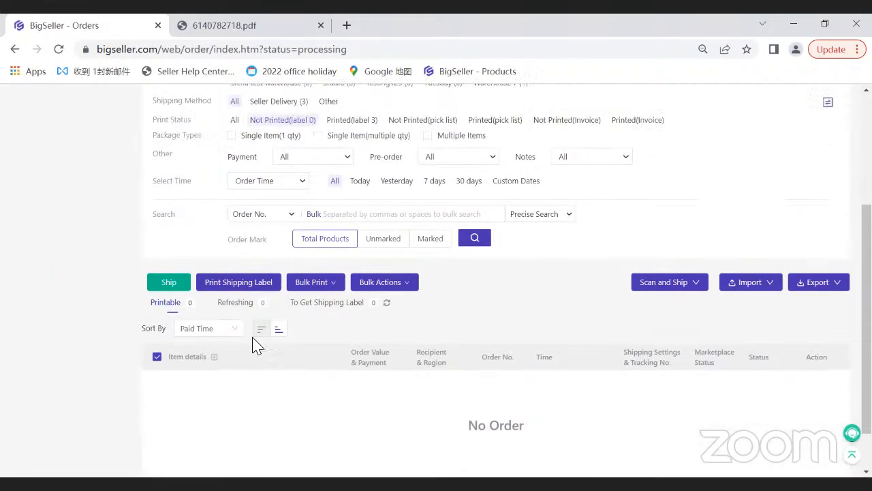
scroll(343, 221, up, 1)
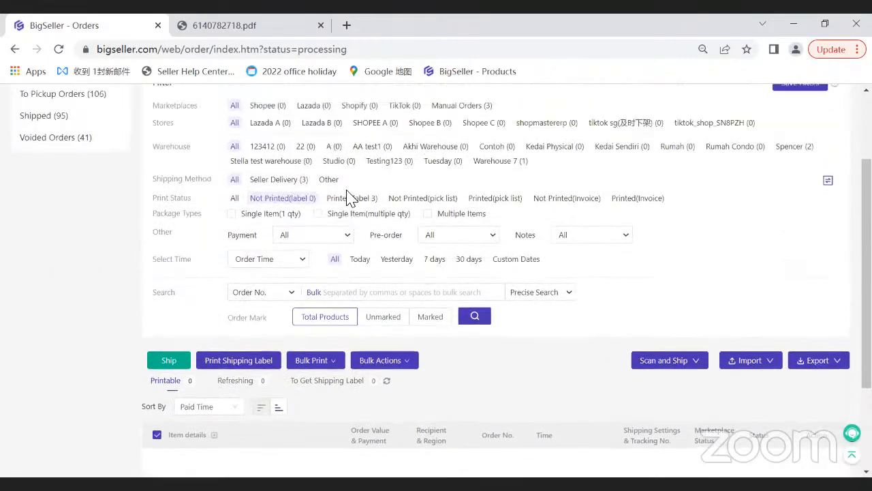
Filter the in-process orders by the print status Printed (label), examine the list and reset the print status to All
click(350, 201)
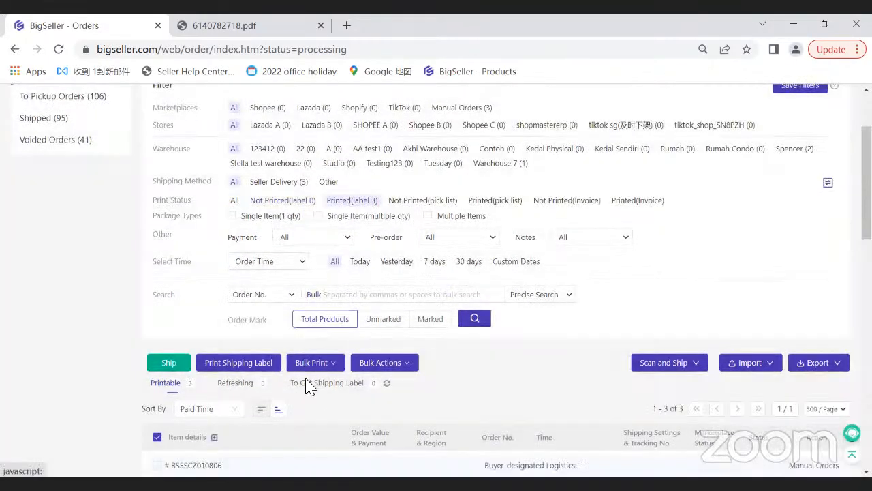
scroll(321, 331, down, 5)
scroll(319, 331, down, 6)
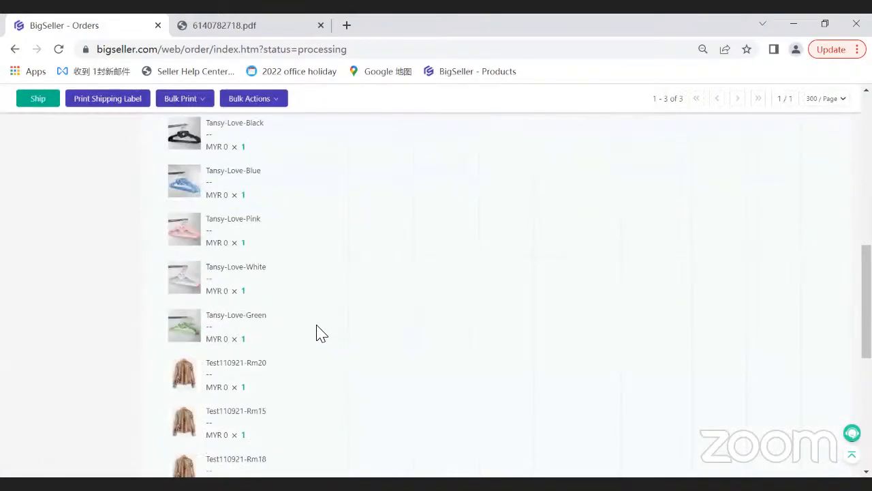
scroll(515, 273, up, 6)
scroll(777, 205, up, 6)
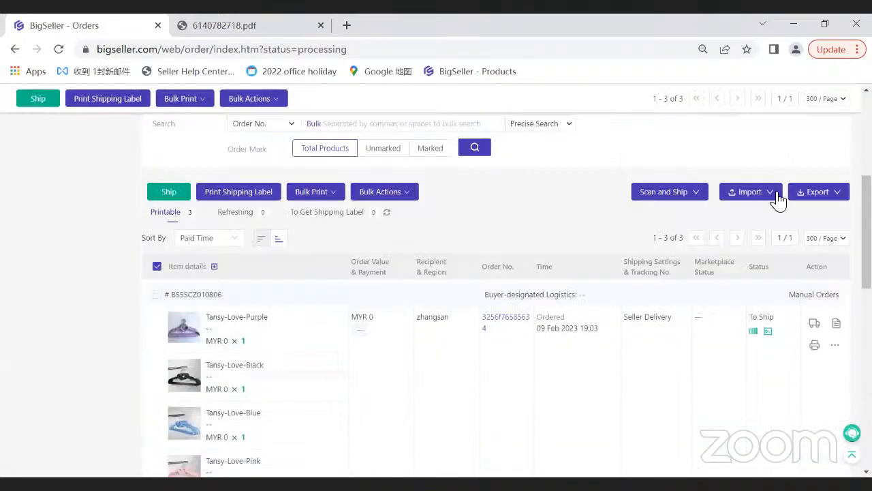
scroll(323, 297, up, 2)
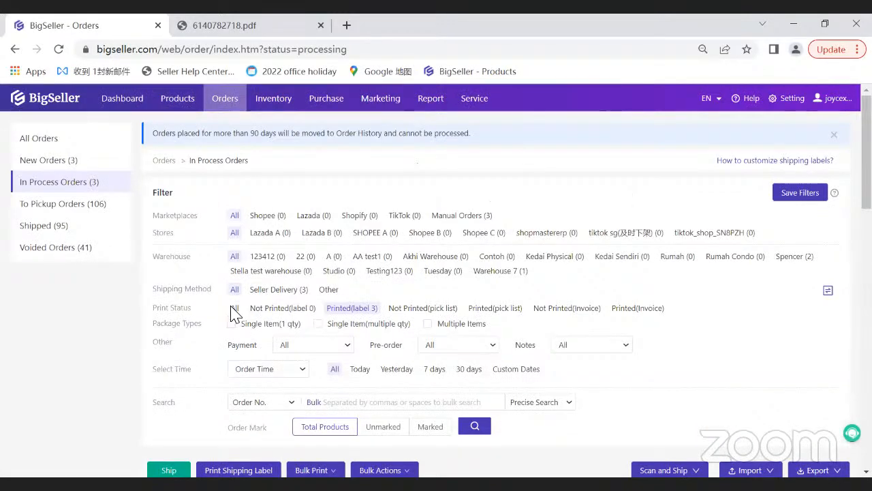
click(234, 310)
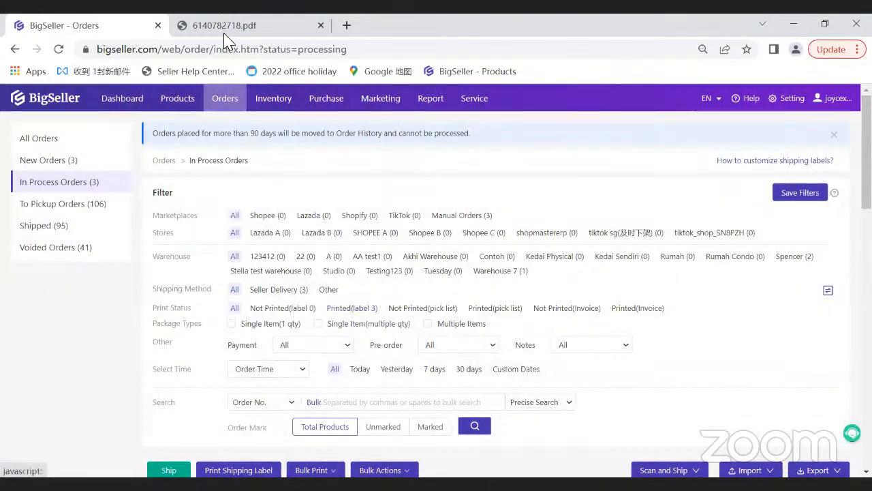
Recheck the order and SKU details on the first page of the shipping label PDF and close the document
click(227, 29)
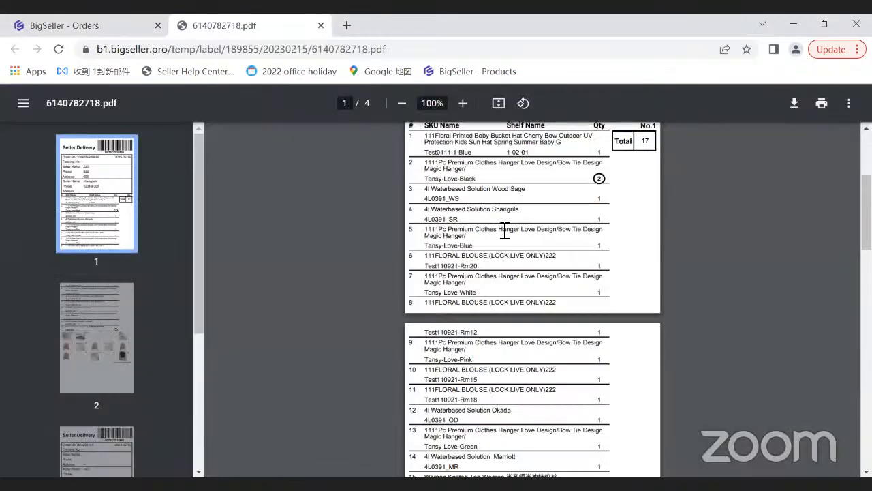
scroll(515, 303, up, 2)
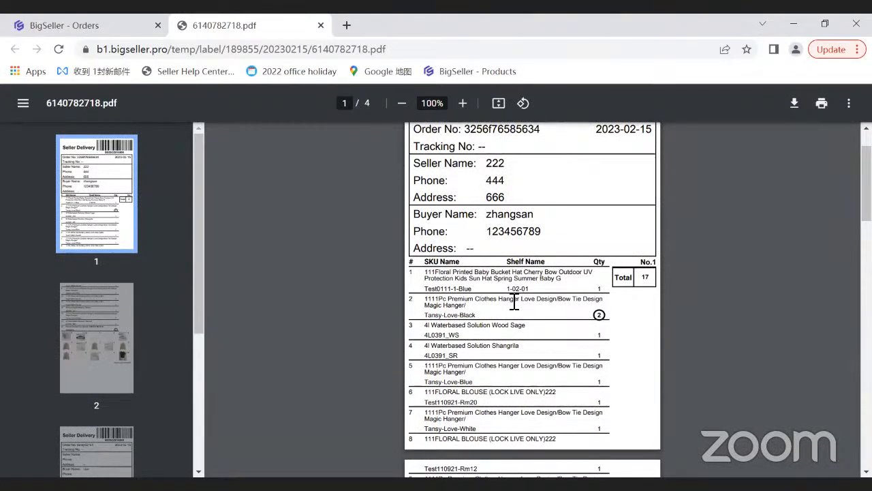
scroll(515, 303, up, 1)
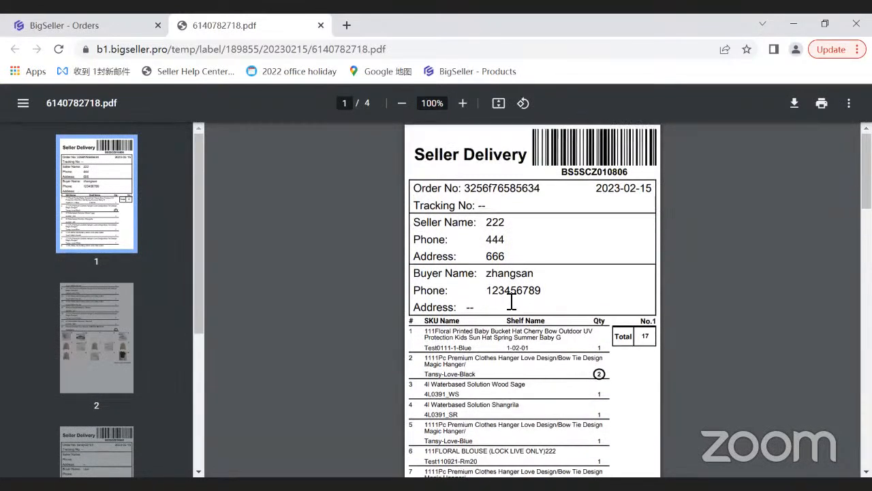
click(321, 26)
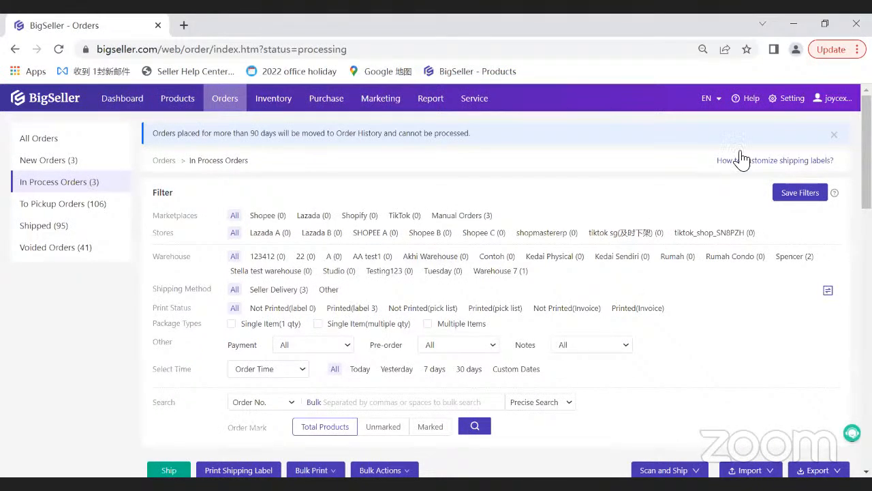
Look through the bulk print options available for the in-process orders
scroll(320, 307, down, 2)
scroll(317, 300, down, 4)
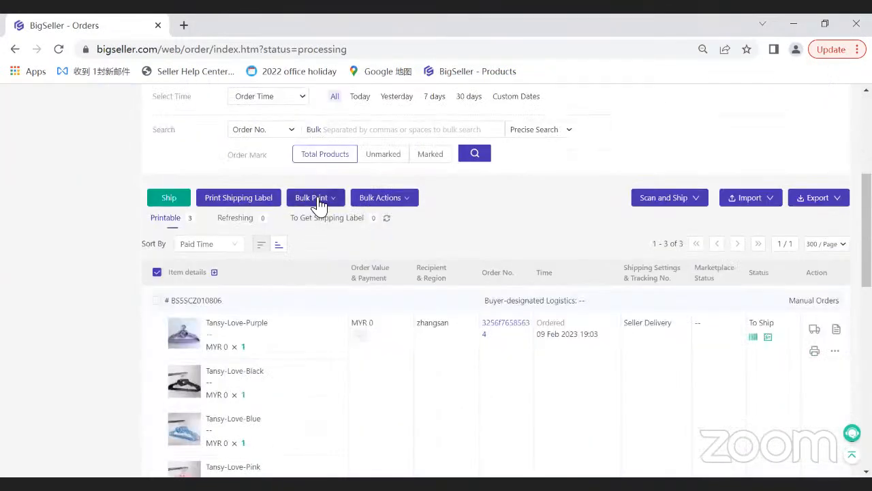
click(312, 198)
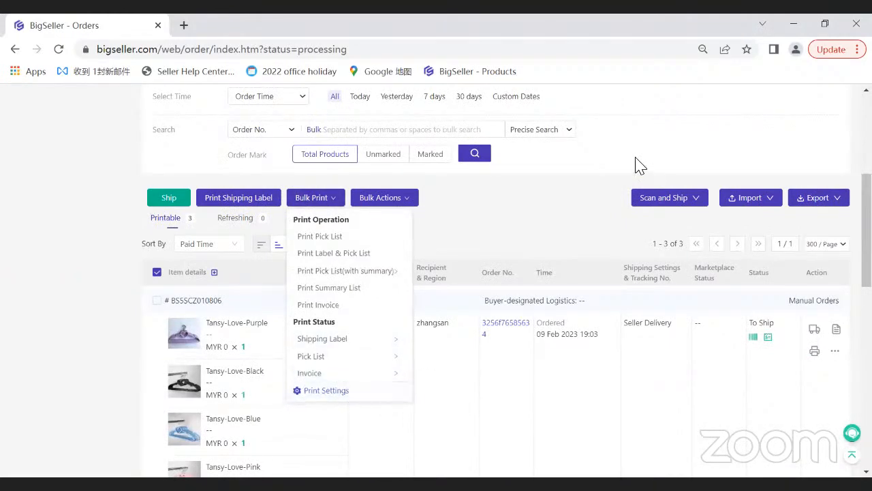
scroll(651, 180, up, 6)
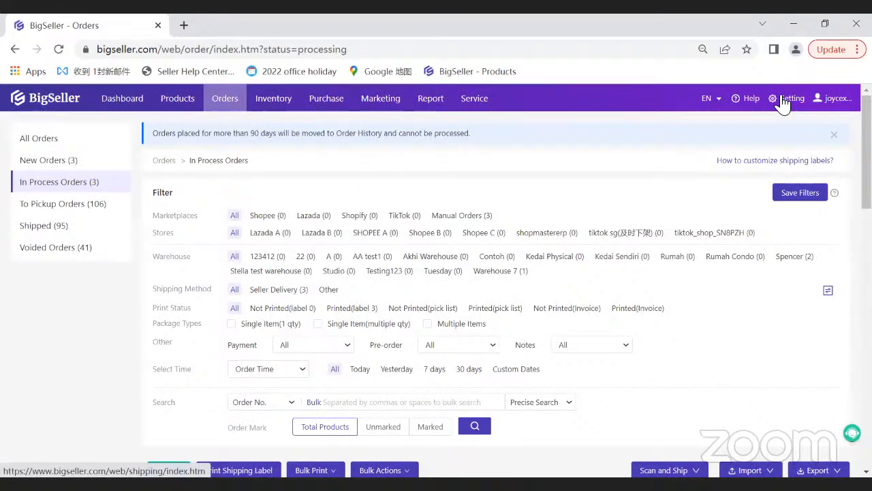
Open the Logistics and AWB settings and show the Shopee shipping methods for Malaysia
click(787, 100)
mouse_move(728, 163)
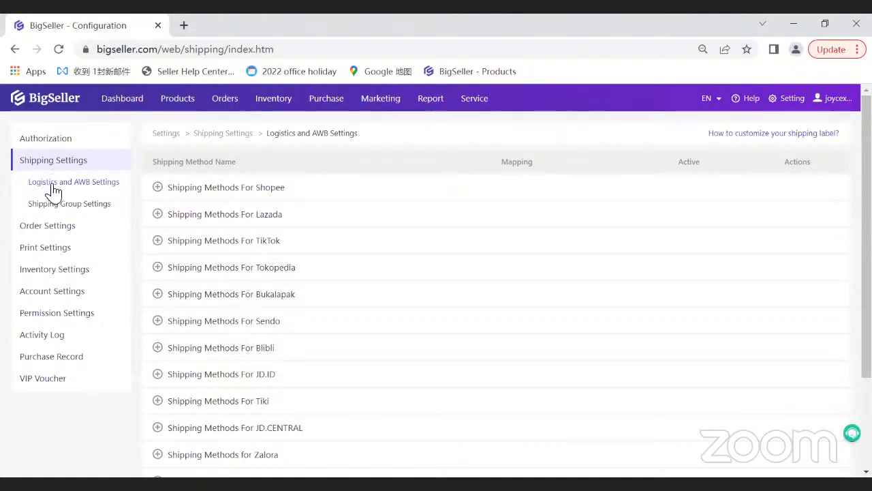
click(228, 197)
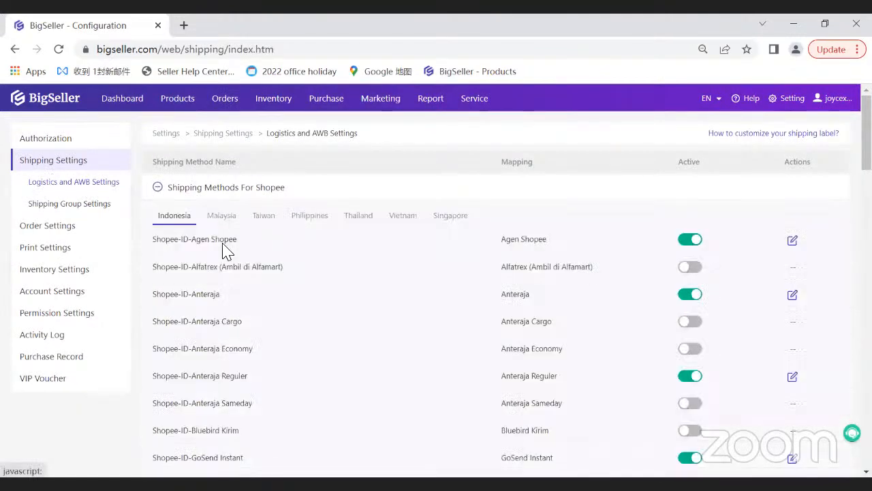
click(222, 217)
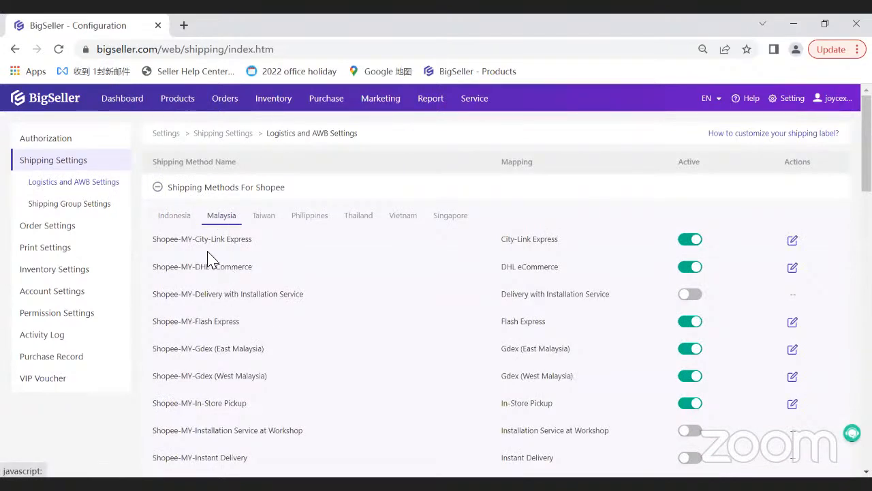
Open the configuration of the Shopee-MY-J&T Express shipping method
scroll(239, 277, down, 3)
scroll(218, 407, down, 1)
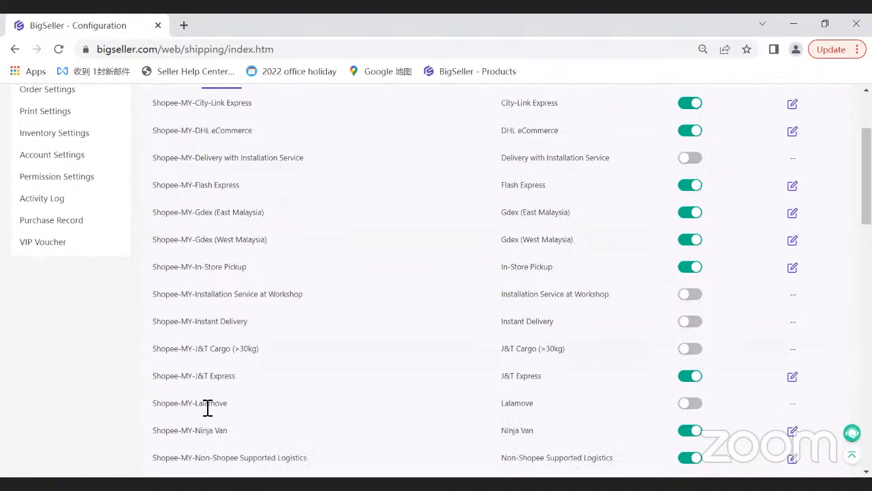
drag(150, 377, 274, 374)
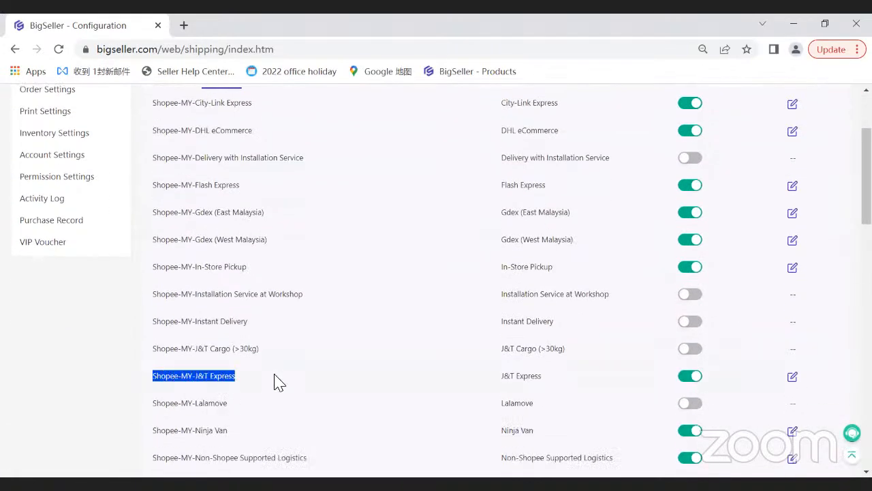
click(274, 374)
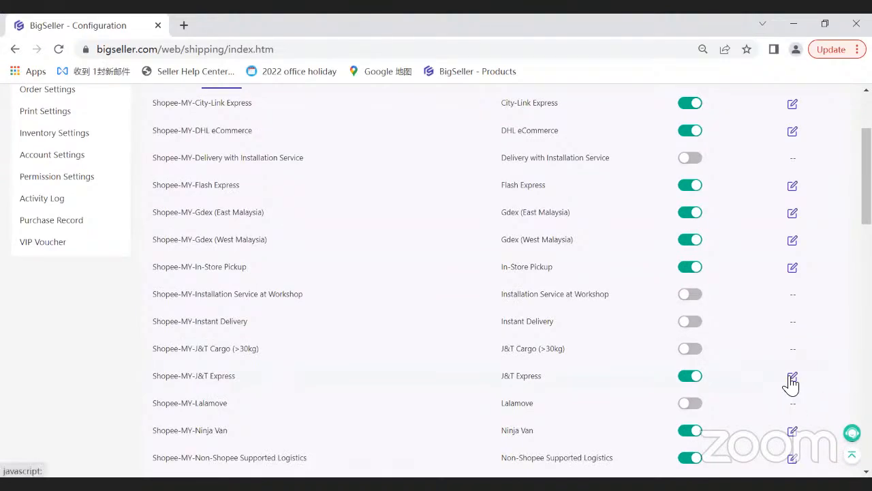
click(790, 378)
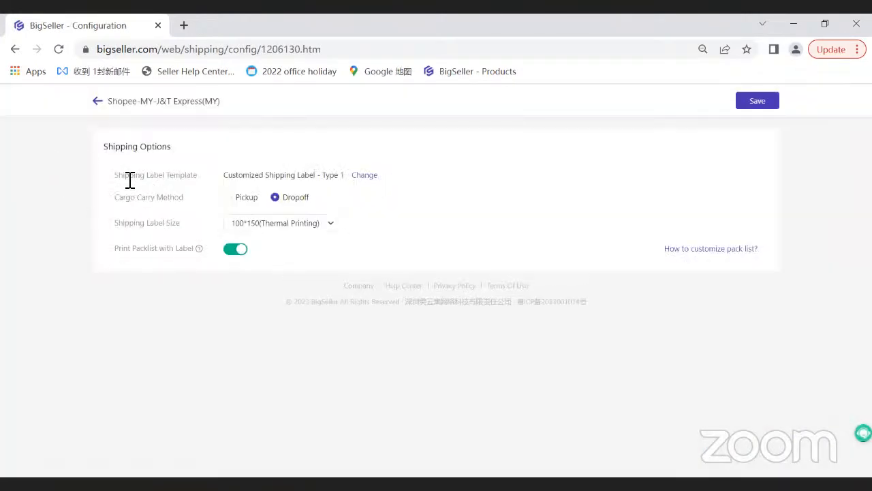
Preview the Standard Shipping Label as default template for J&T Express, and select the Customized Shipping Label instead
drag(117, 178, 195, 180)
click(196, 179)
click(368, 178)
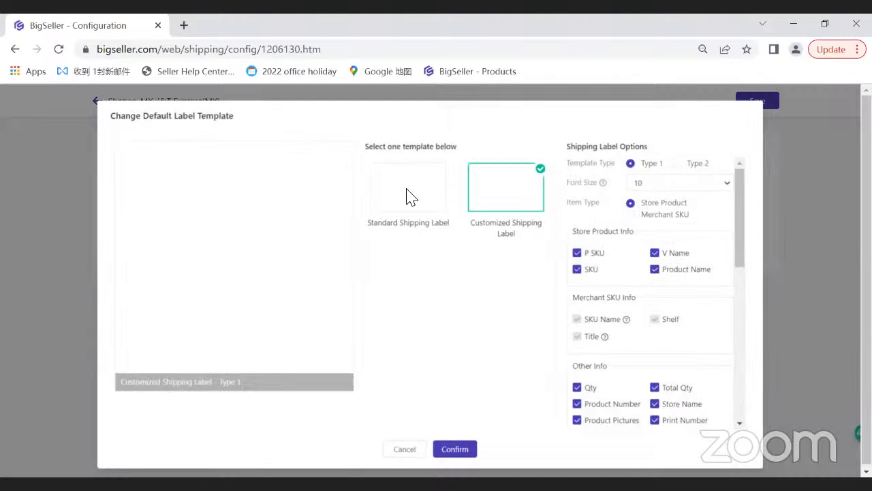
click(499, 194)
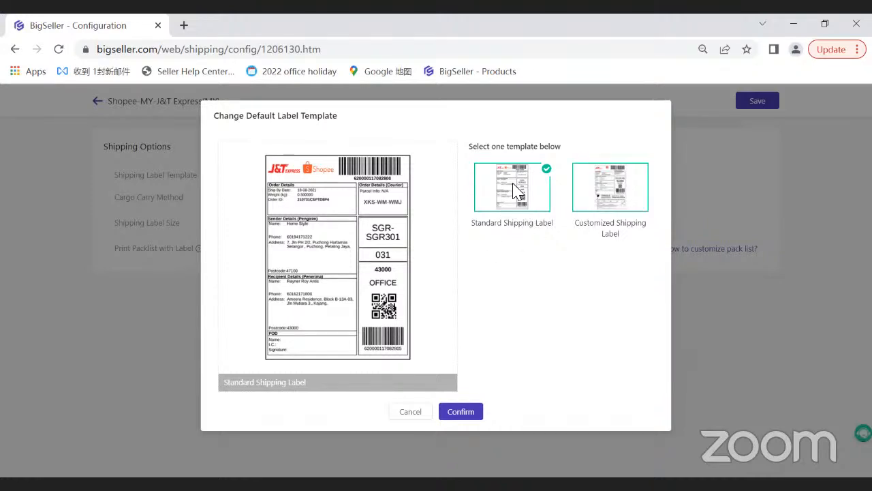
click(619, 218)
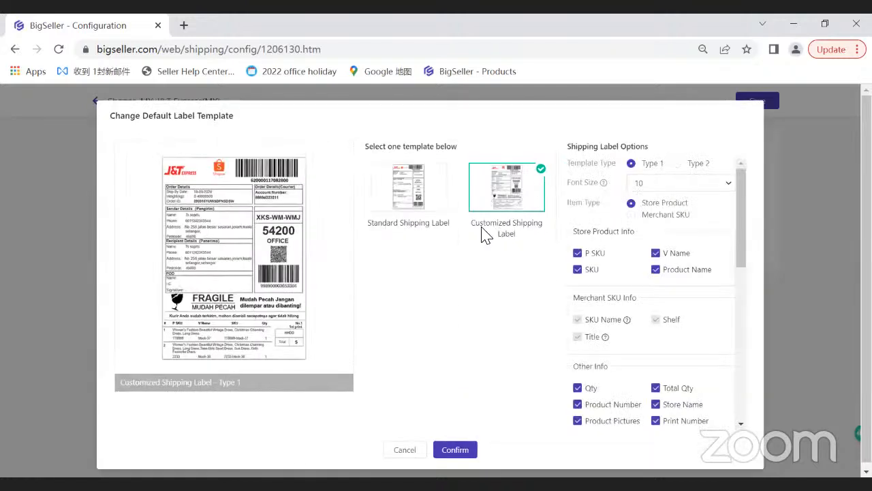
drag(477, 221, 524, 226)
click(533, 245)
Review the customized label's info fields, logo, label note and image options, and confirm the template
scroll(657, 293, down, 2)
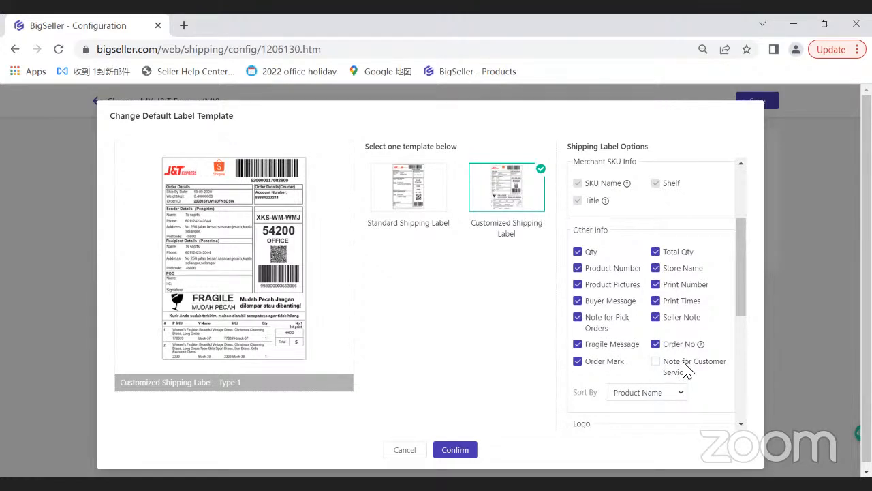
scroll(668, 371, down, 1)
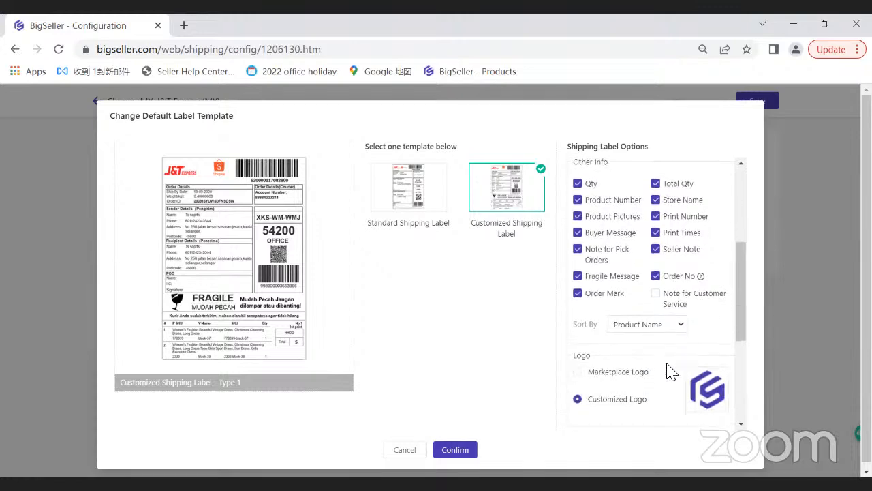
scroll(666, 370, down, 1)
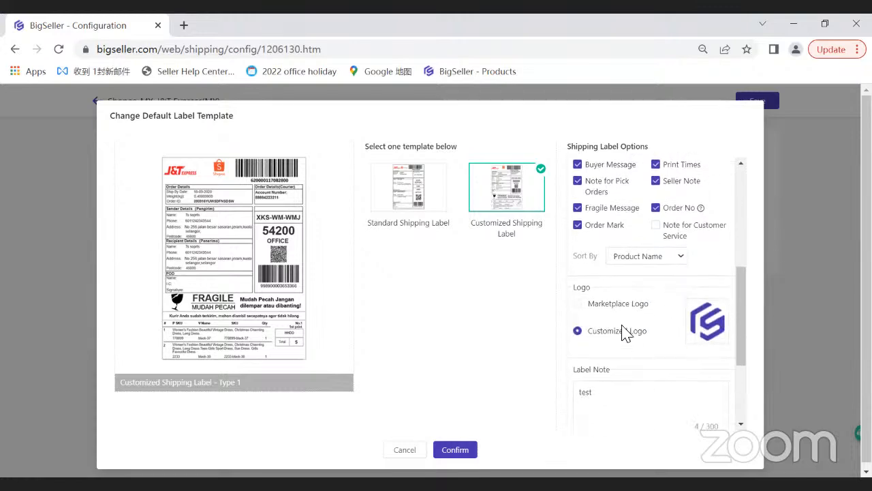
scroll(651, 323, down, 2)
scroll(652, 310, up, 1)
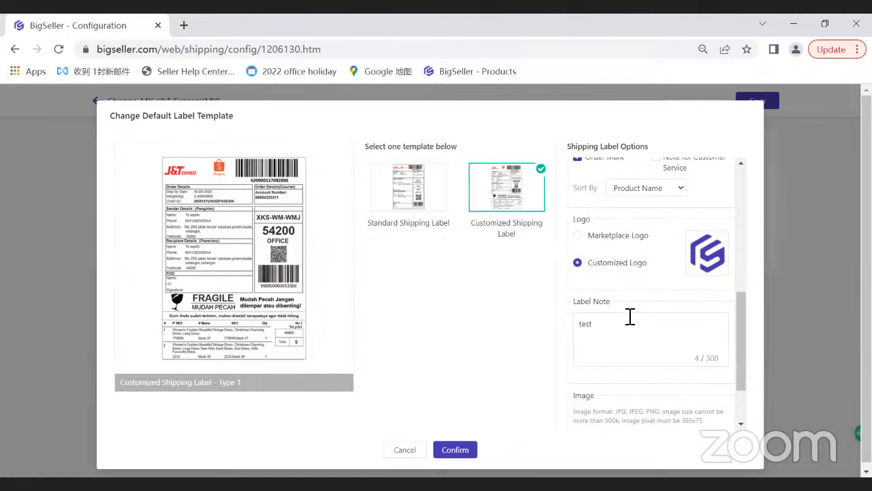
scroll(626, 315, down, 1)
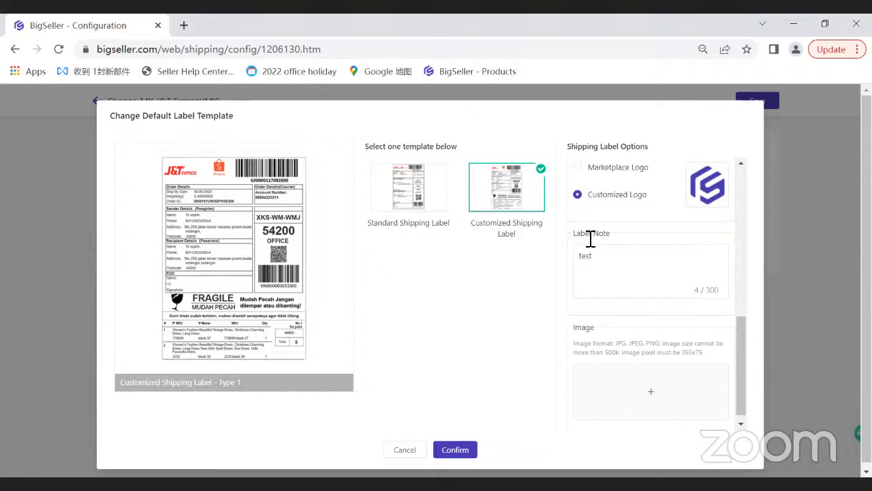
scroll(598, 372, down, 1)
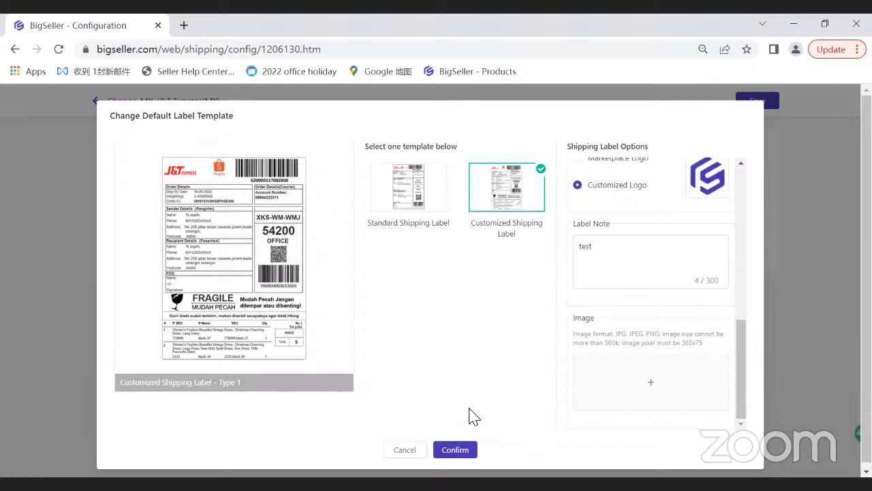
click(457, 451)
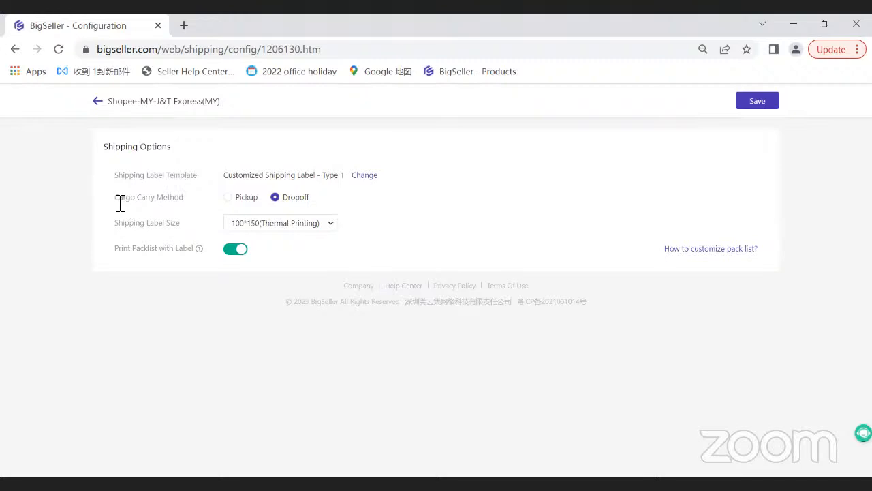
Review the cargo carry method, shipping label size and Print Packlist with Label options, and save the J&T Express configuration
drag(128, 203, 188, 203)
click(208, 203)
drag(111, 228, 182, 229)
click(187, 230)
drag(115, 250, 165, 255)
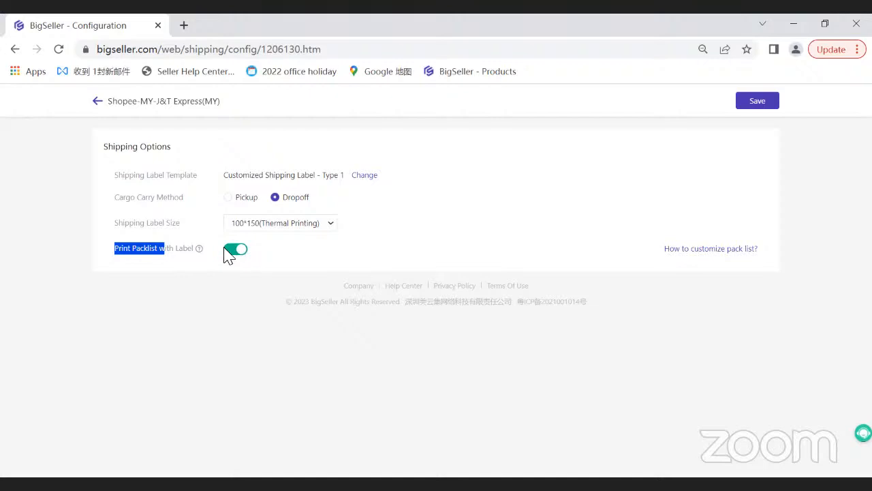
click(164, 300)
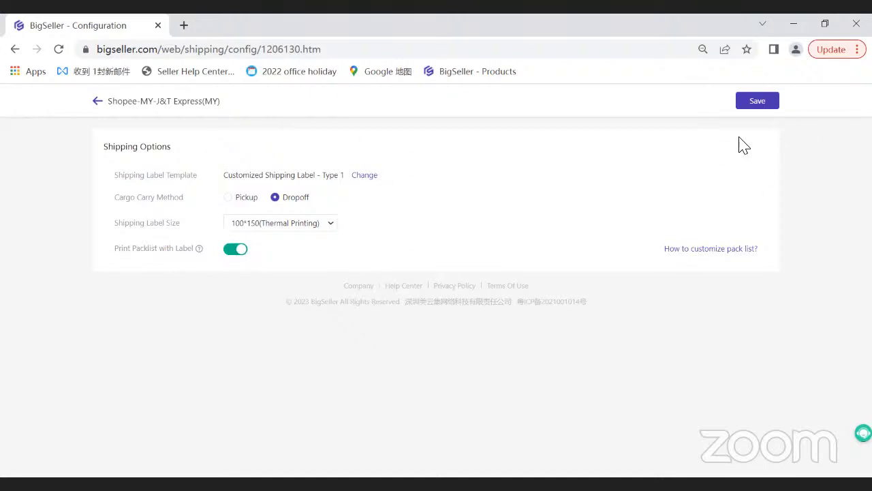
click(768, 99)
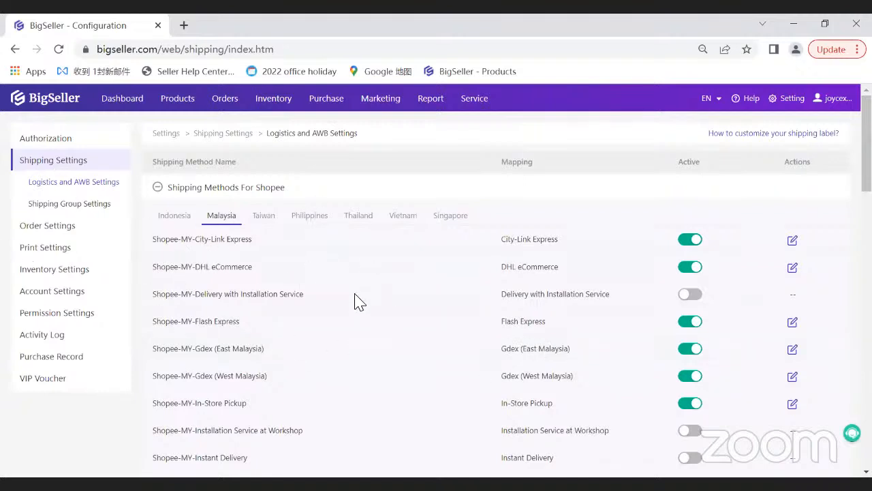
Review the pack list, pick list and summary list templates in the Print Settings, and show the Invoice Templates
click(43, 249)
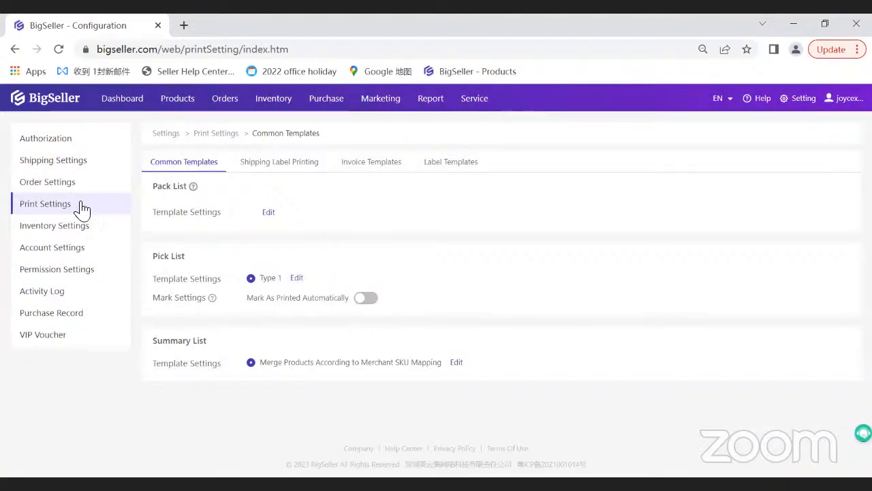
drag(156, 193, 188, 188)
drag(164, 256, 195, 280)
click(180, 342)
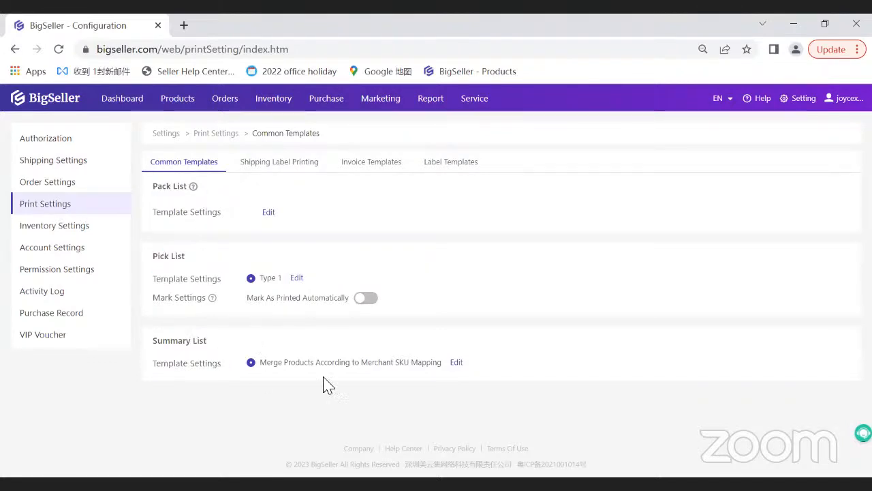
click(371, 167)
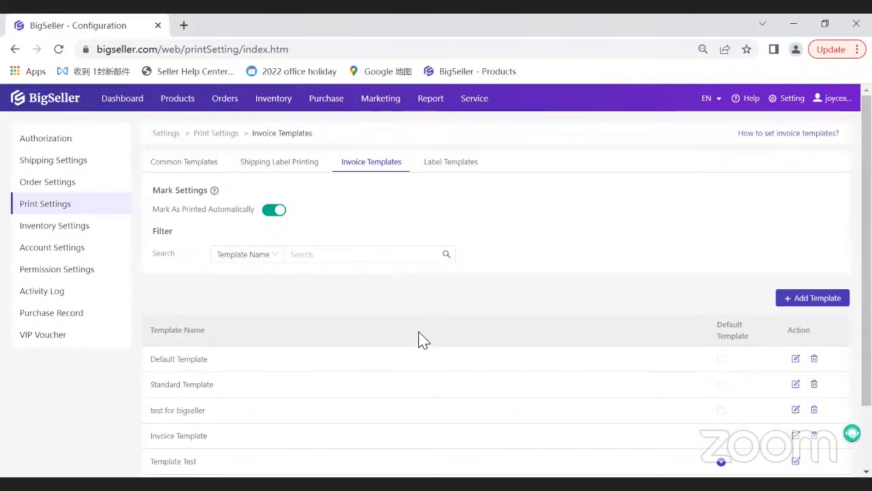
Start a new invoice template and review its VAT setting
click(812, 300)
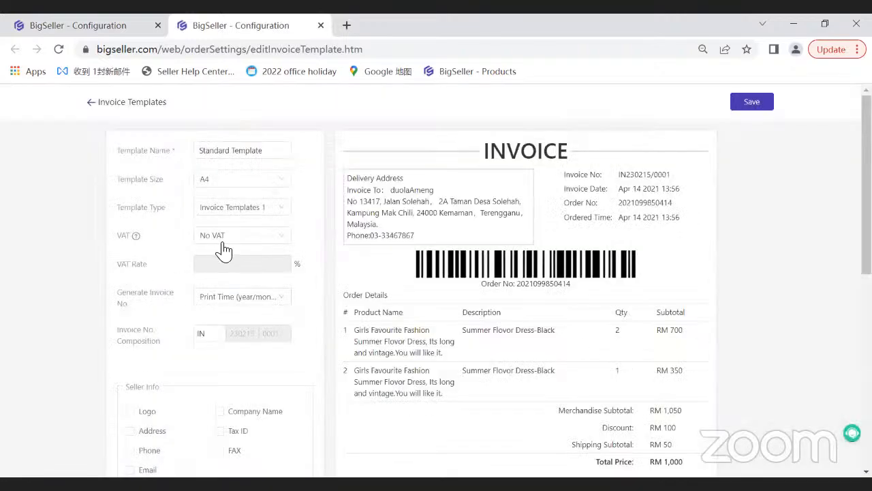
click(223, 244)
click(218, 255)
scroll(147, 342, down, 1)
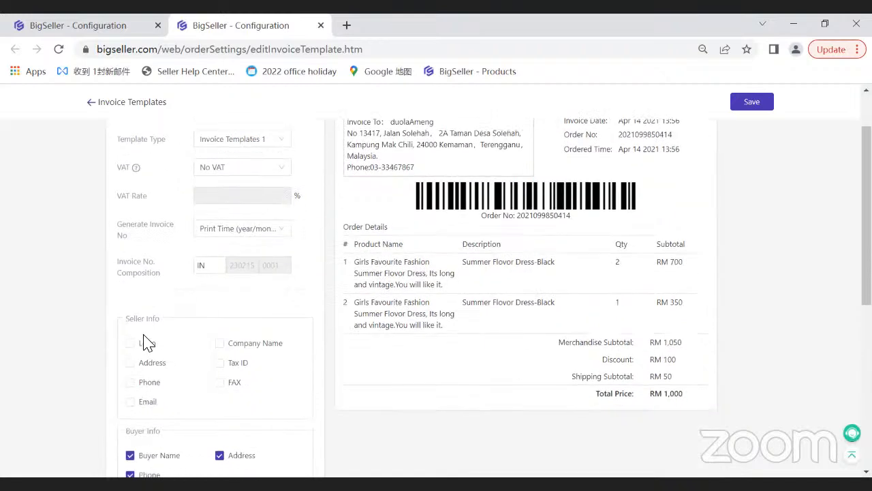
Include the logo, company name, address, tax ID, phone, fax and email in the invoice template's seller info
click(146, 346)
click(133, 364)
click(230, 362)
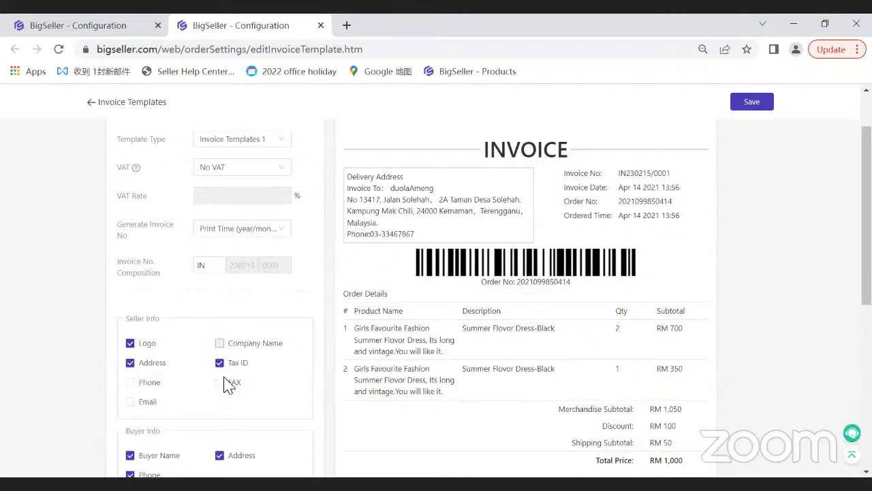
click(224, 345)
click(224, 380)
click(138, 383)
click(136, 400)
scroll(369, 226, up, 1)
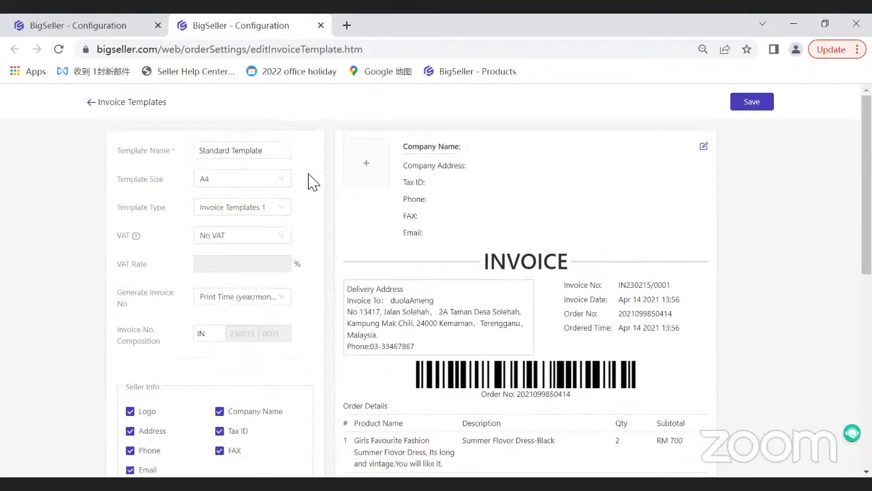
Review the buyer, invoice and order info options of the invoice template, and discard the new template
scroll(167, 347, down, 5)
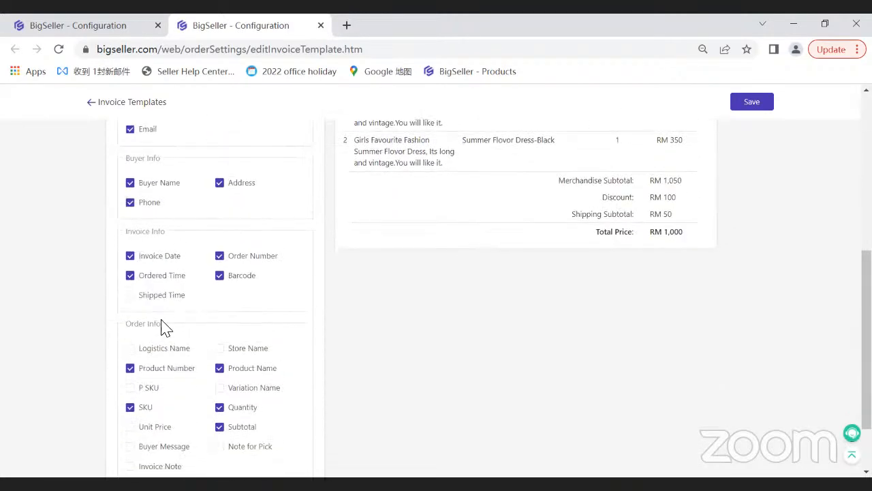
scroll(245, 304, down, 2)
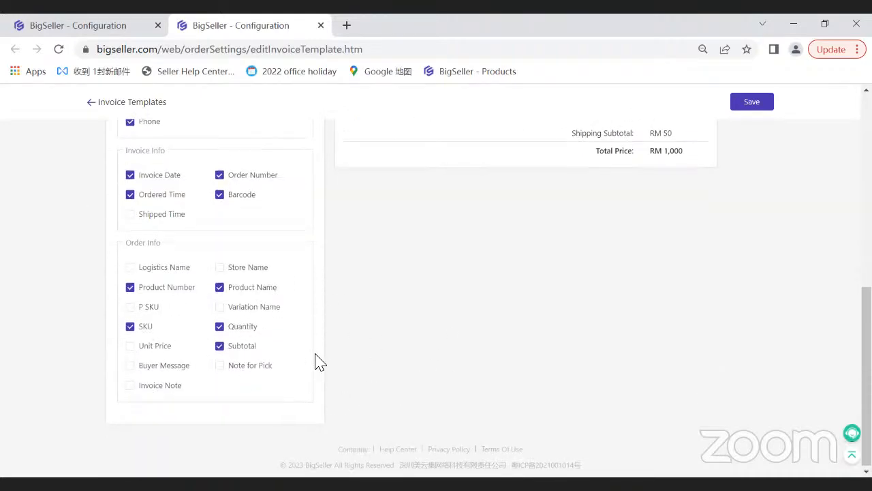
scroll(190, 334, up, 4)
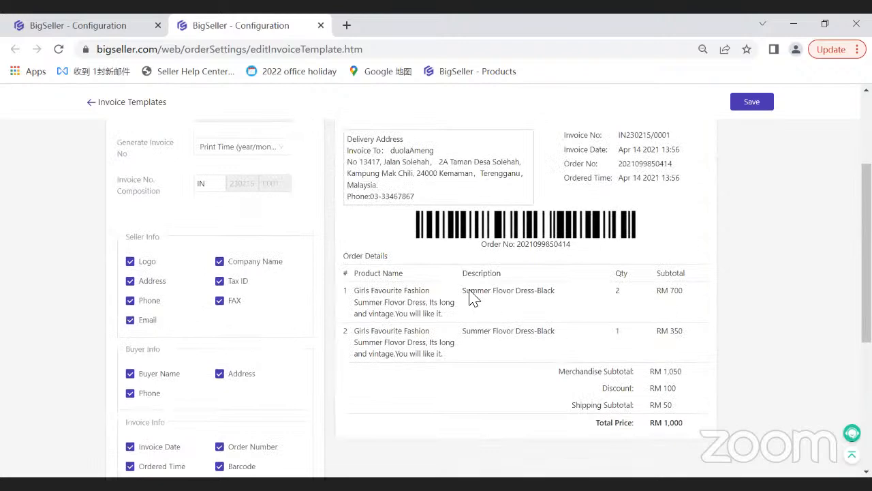
scroll(469, 302, up, 2)
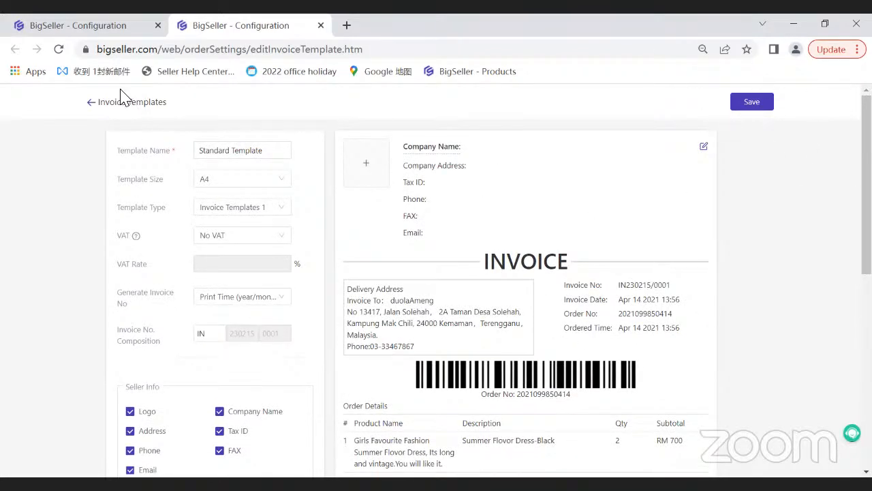
click(90, 104)
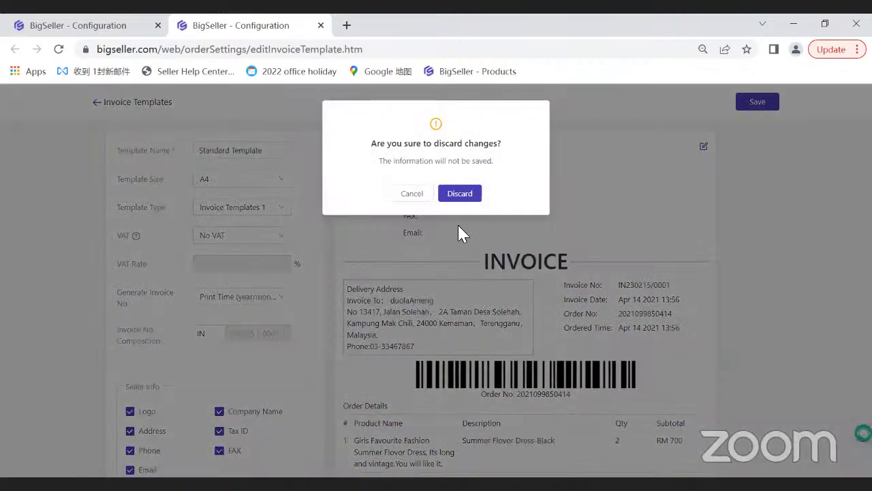
click(459, 193)
Go to the In Process Orders and show the bulk print operations available for them
mouse_move(225, 102)
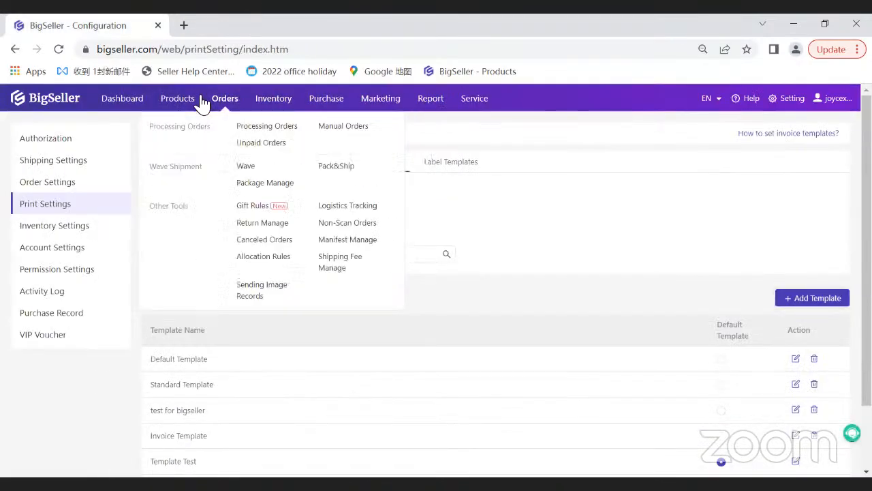
click(243, 130)
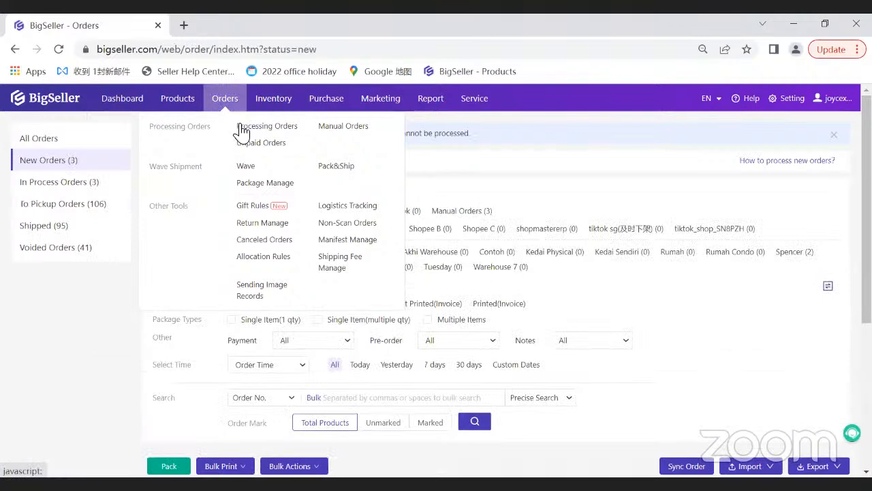
click(81, 184)
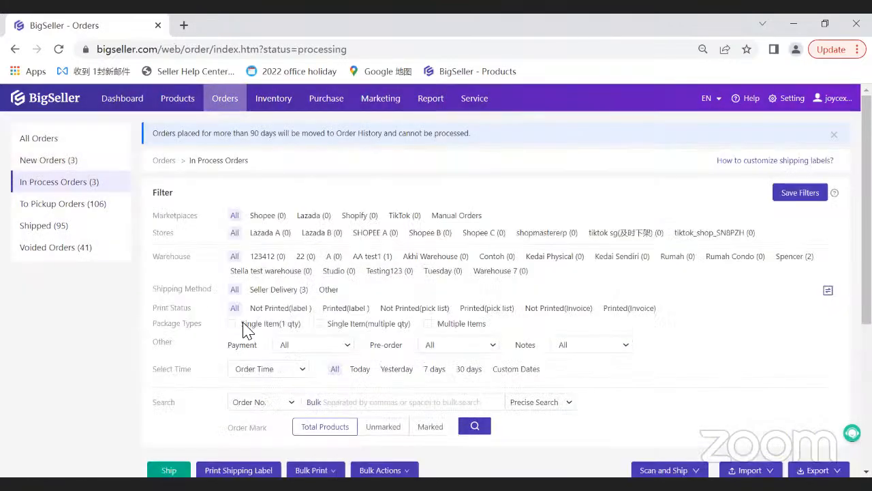
scroll(272, 334, down, 2)
scroll(311, 307, down, 1)
click(308, 267)
scroll(328, 302, down, 1)
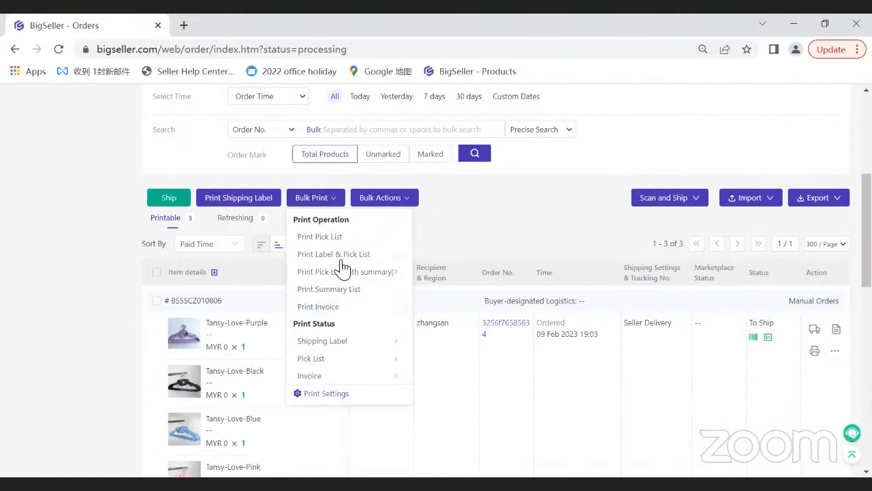
Examine the print status filters and the bulk print operation and print status options for in-process orders
scroll(126, 201, up, 3)
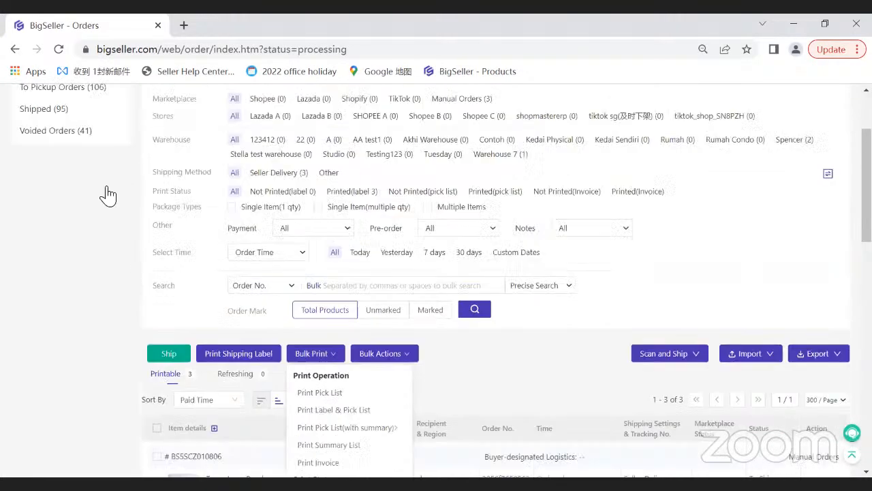
click(77, 119)
scroll(331, 299, down, 2)
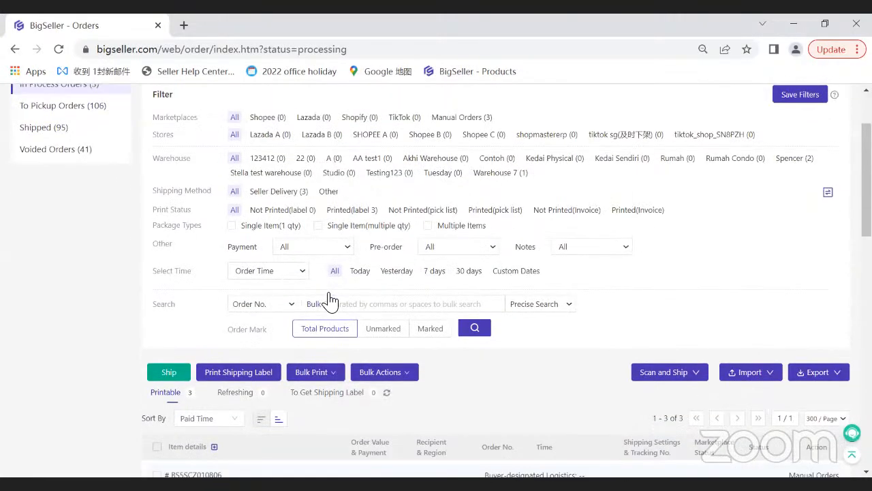
click(320, 267)
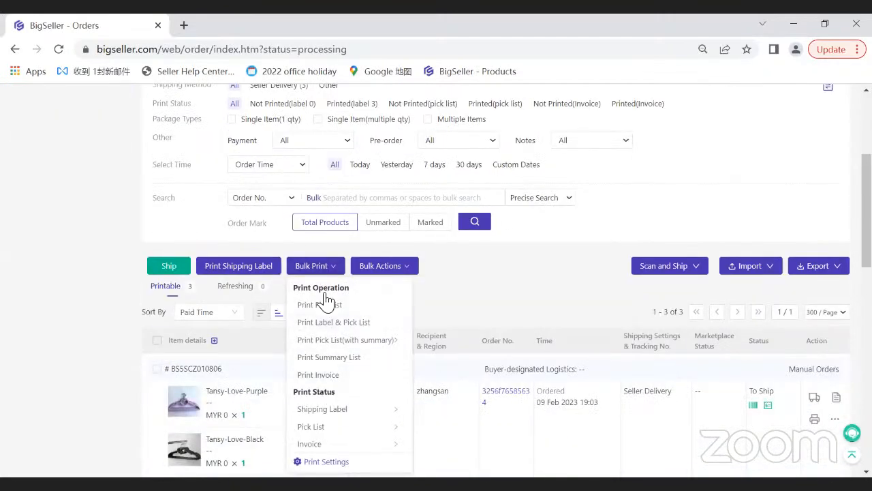
scroll(77, 269, up, 4)
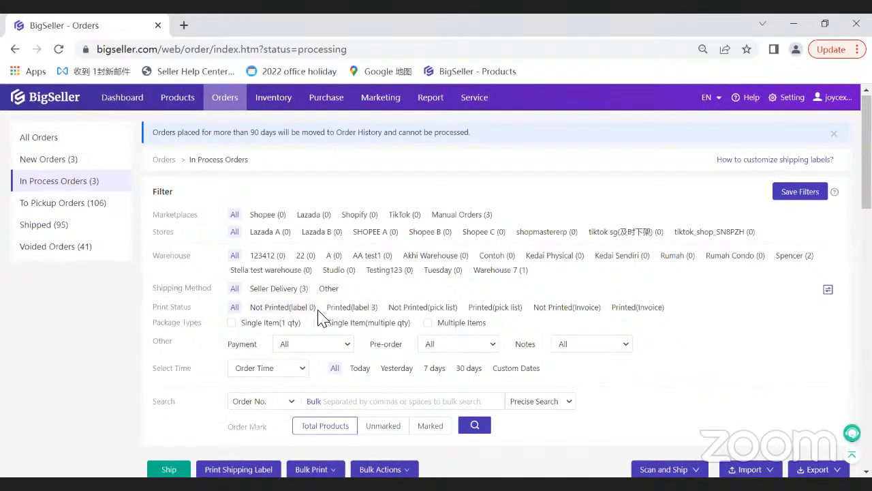
scroll(319, 315, down, 3)
mouse_move(311, 269)
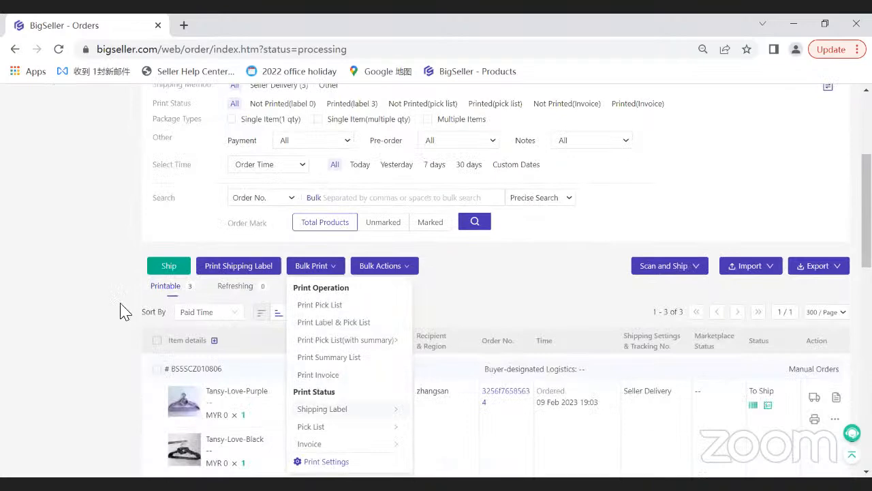
scroll(85, 308, up, 3)
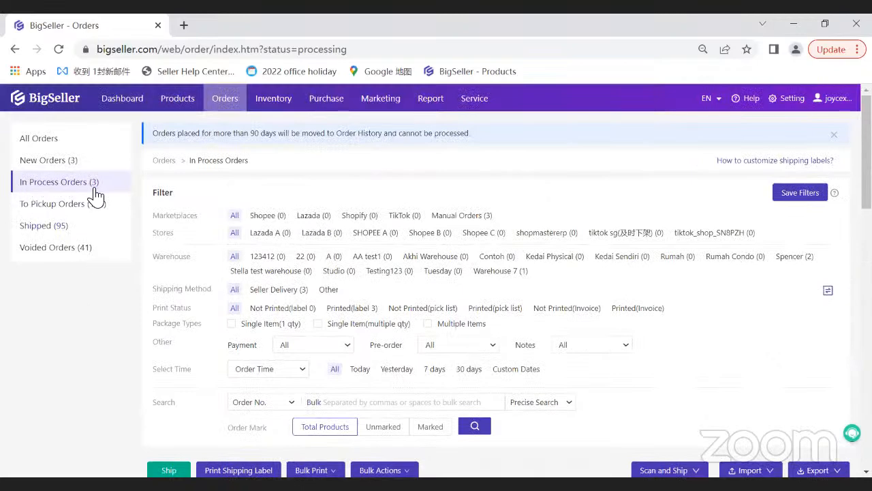
Select the first in-process order and examine its items, shipping settings and print status marks
scroll(243, 356, down, 3)
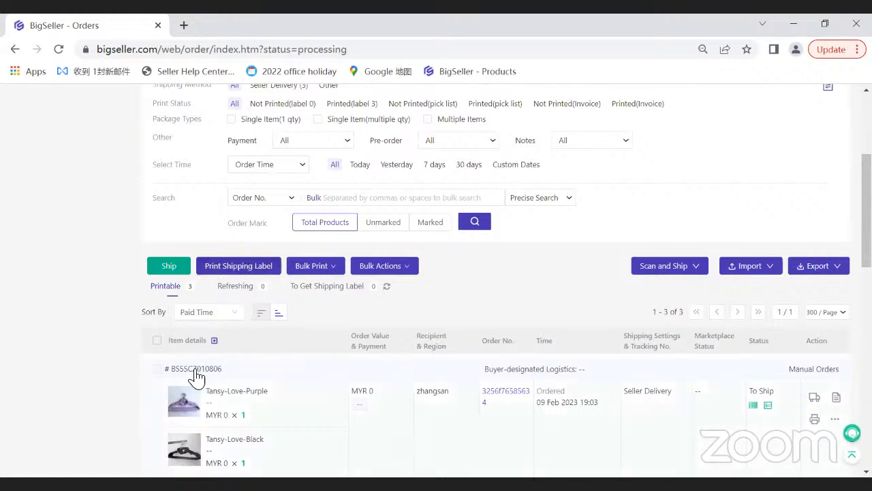
click(157, 369)
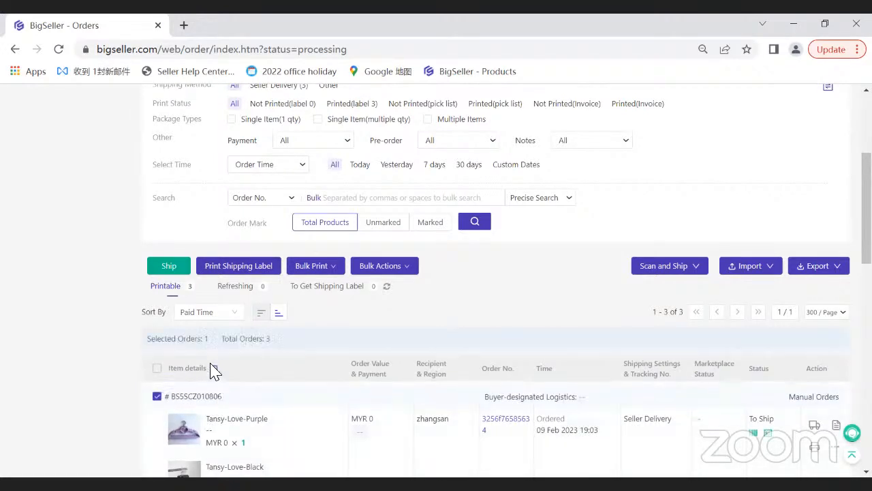
scroll(689, 346, down, 3)
scroll(243, 279, up, 2)
scroll(320, 293, down, 2)
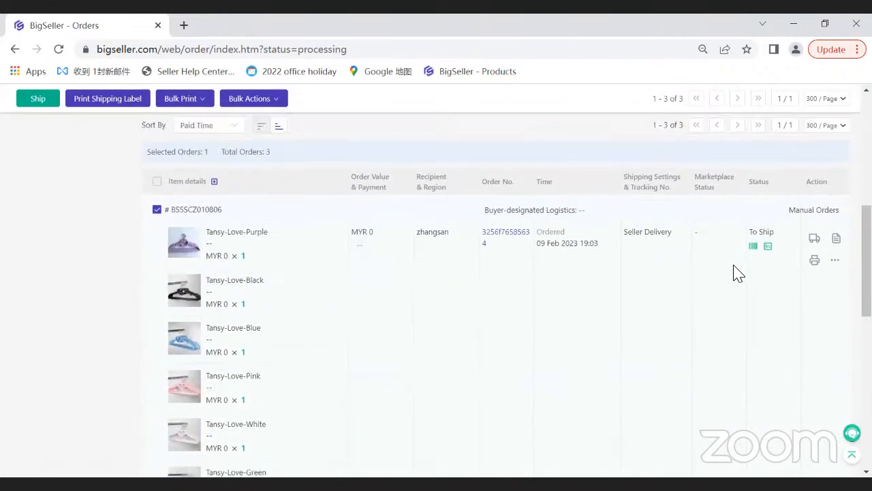
scroll(811, 368, up, 2)
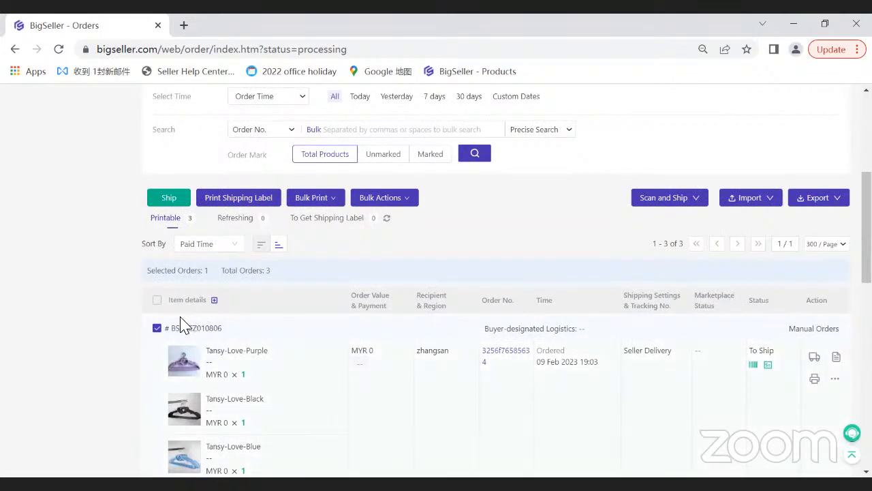
Select all printable in-process orders at once, and clear the selection
click(157, 300)
scroll(184, 311, up, 2)
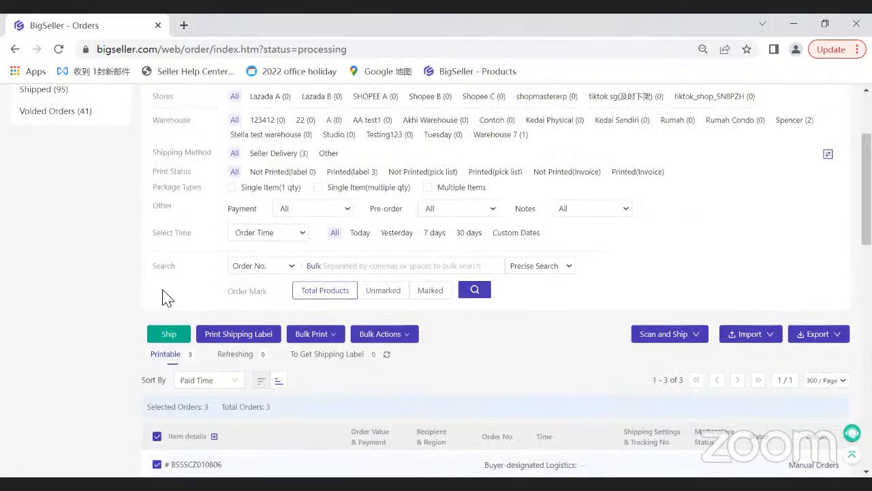
scroll(168, 357, down, 2)
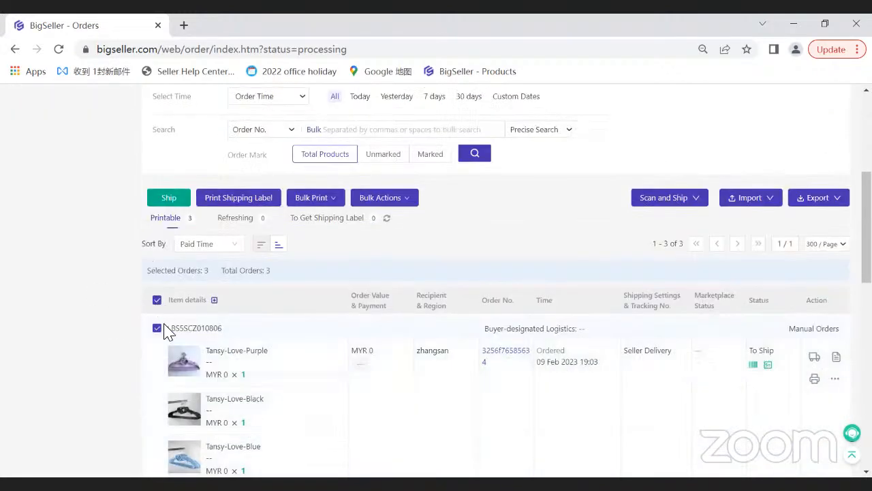
click(157, 300)
Open the Scan to Ship page for the in-process orders and show its tracking or package number scan field
mouse_move(664, 203)
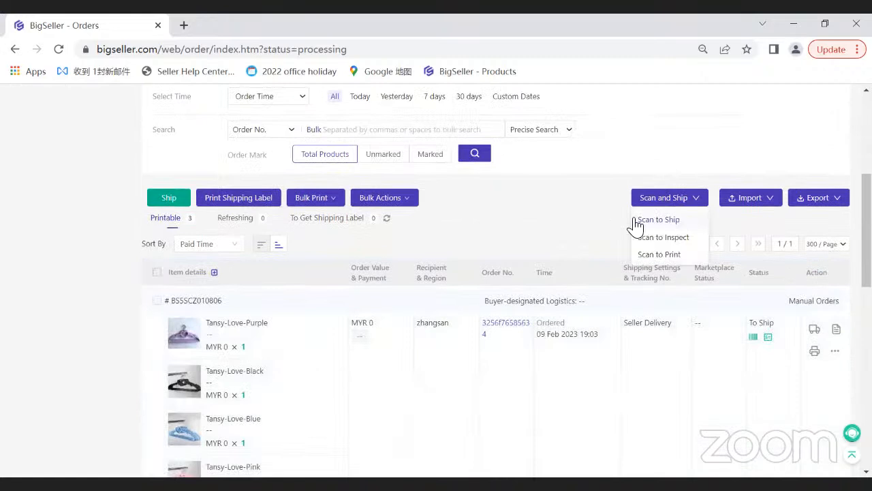
click(640, 222)
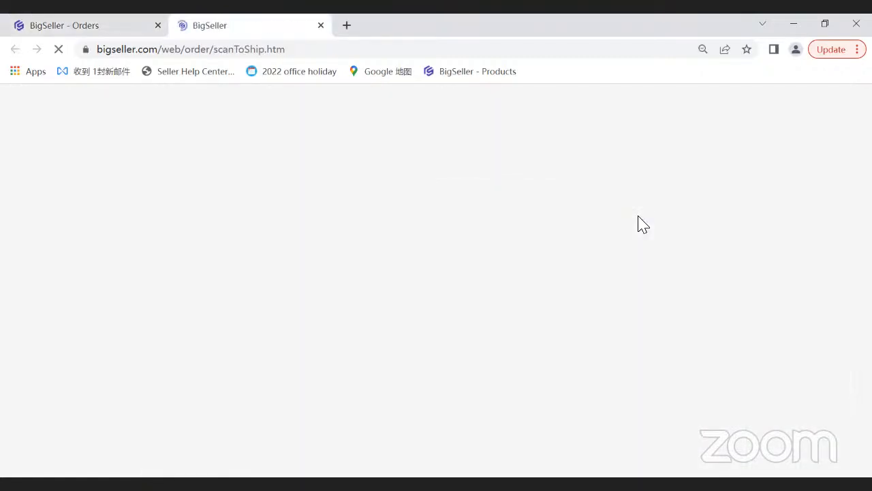
click(130, 27)
mouse_move(680, 202)
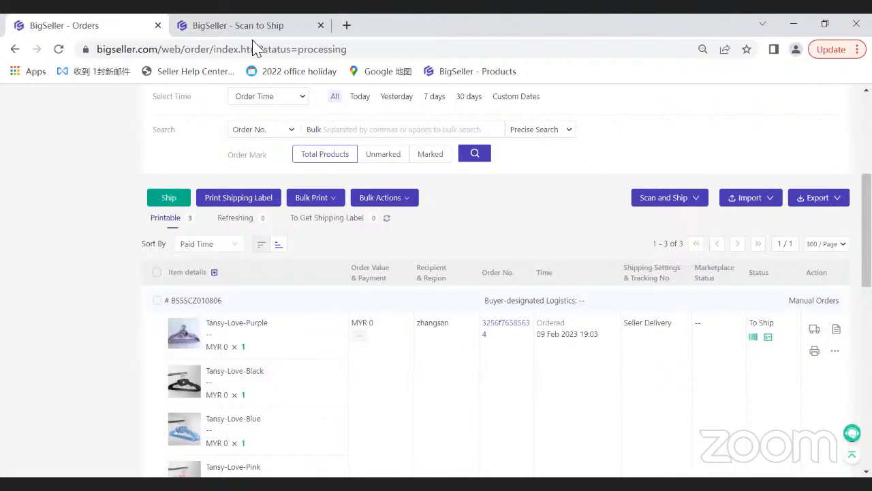
click(217, 19)
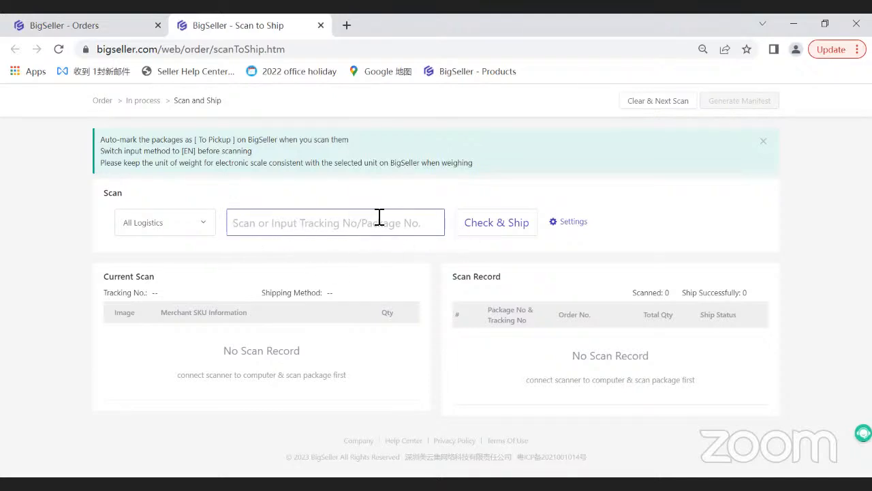
Locate the package numbers in the in-process order list and relate them to the Scan to Ship input field
click(60, 25)
scroll(92, 264, down, 10)
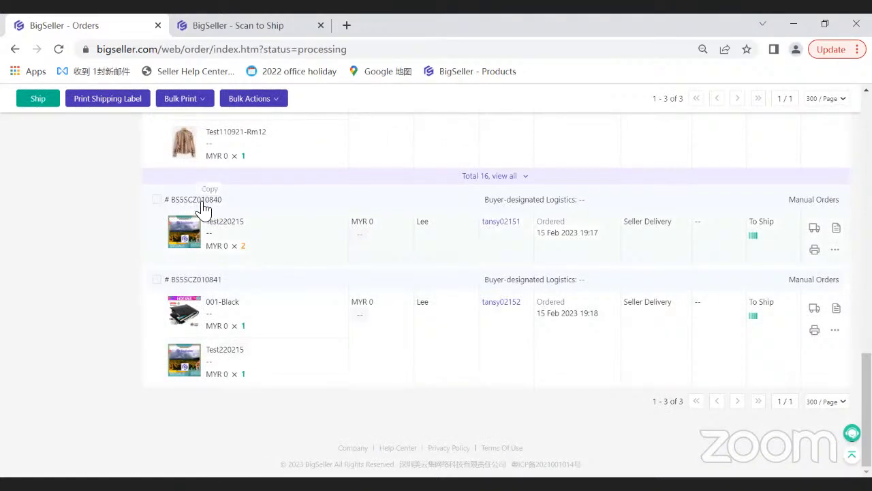
key(ctrl+Tab)
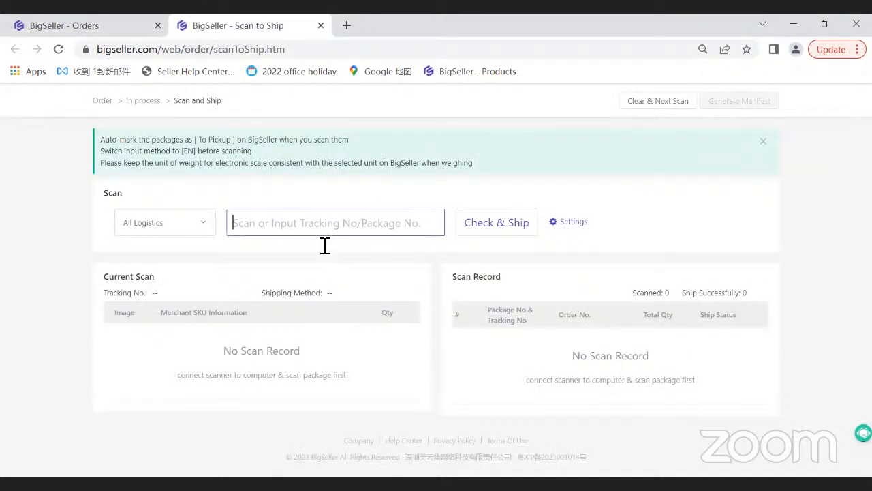
click(86, 27)
Examine the first order's shipping method and highlight the Tracking No. column heading in the order list
scroll(707, 353, up, 5)
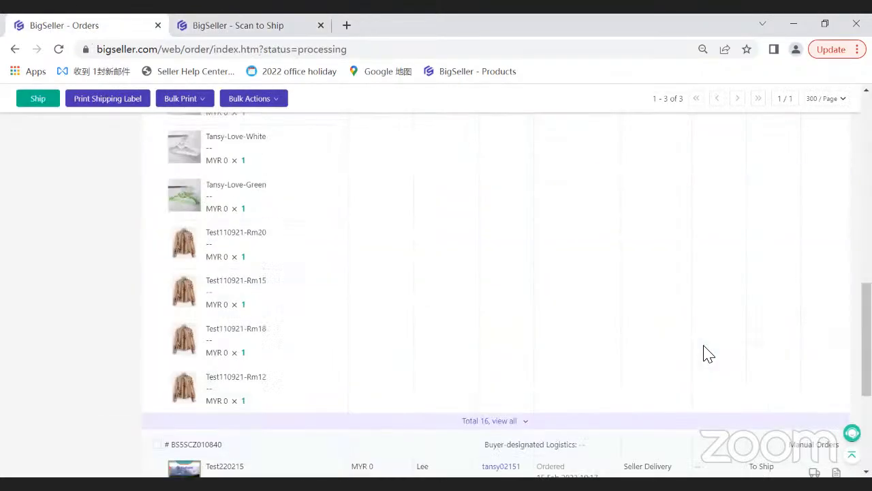
scroll(709, 353, up, 3)
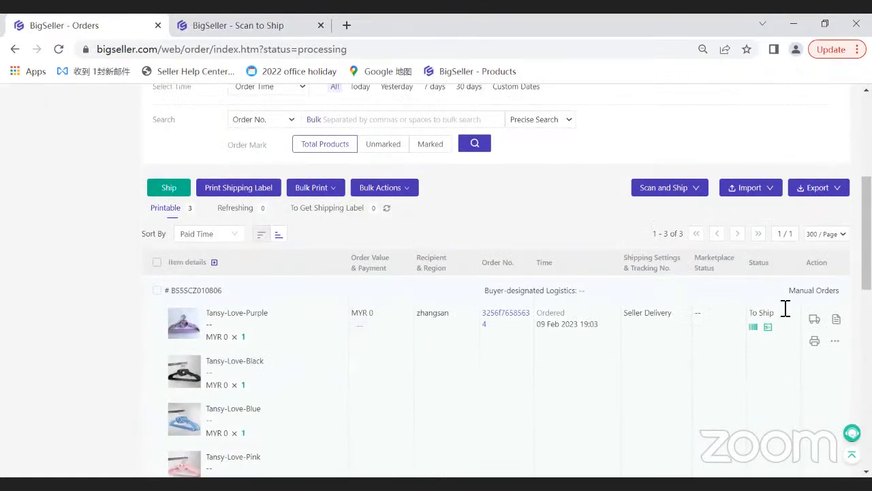
triple_click(642, 312)
click(634, 275)
drag(631, 272, 672, 269)
click(656, 359)
drag(631, 270, 670, 270)
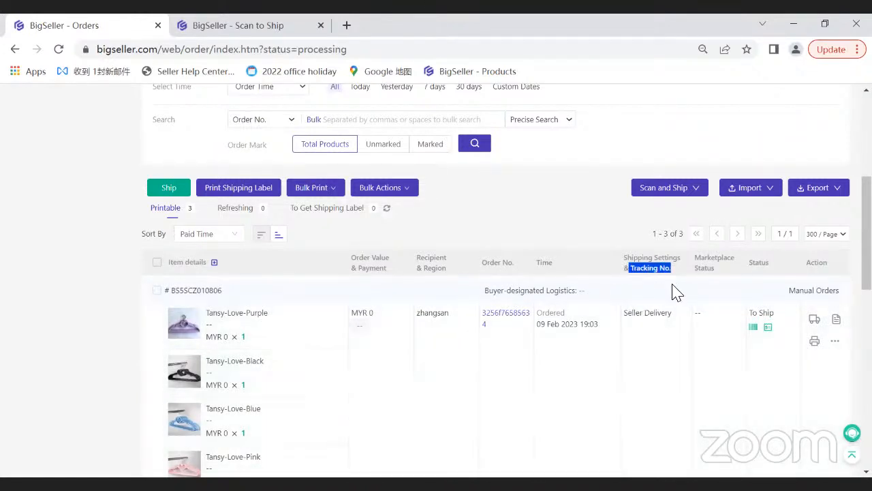
click(659, 354)
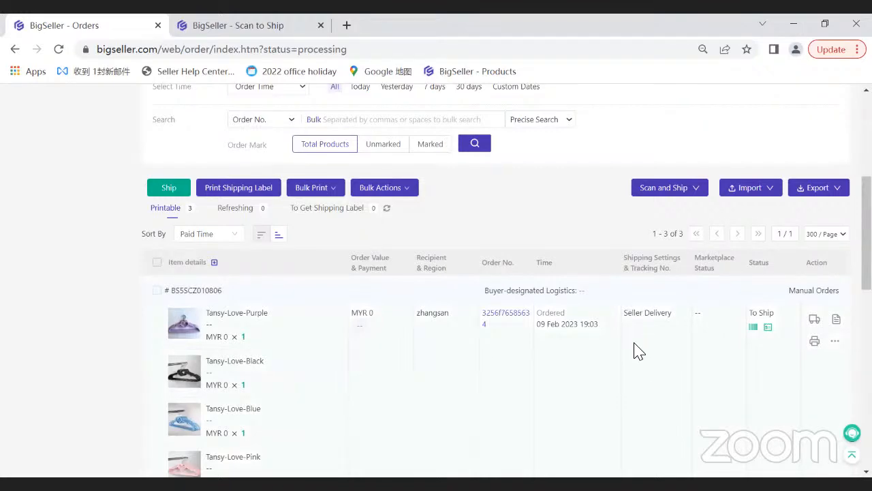
Copy the package number of the in-process order containing two Test220215 items into the Scan to Ship scan field
scroll(635, 352, down, 10)
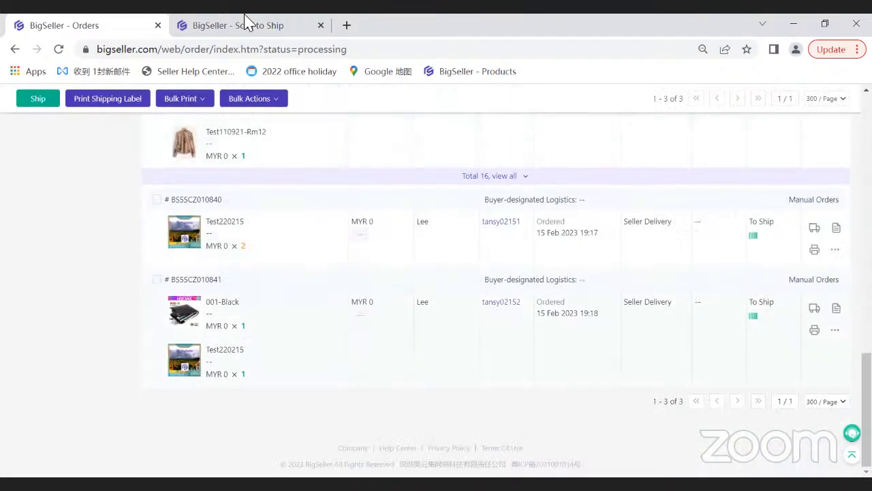
click(244, 25)
click(38, 25)
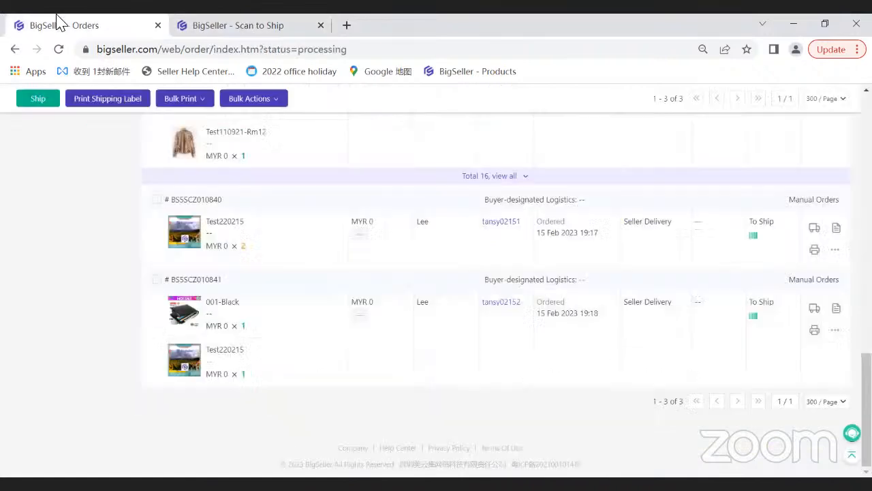
click(213, 197)
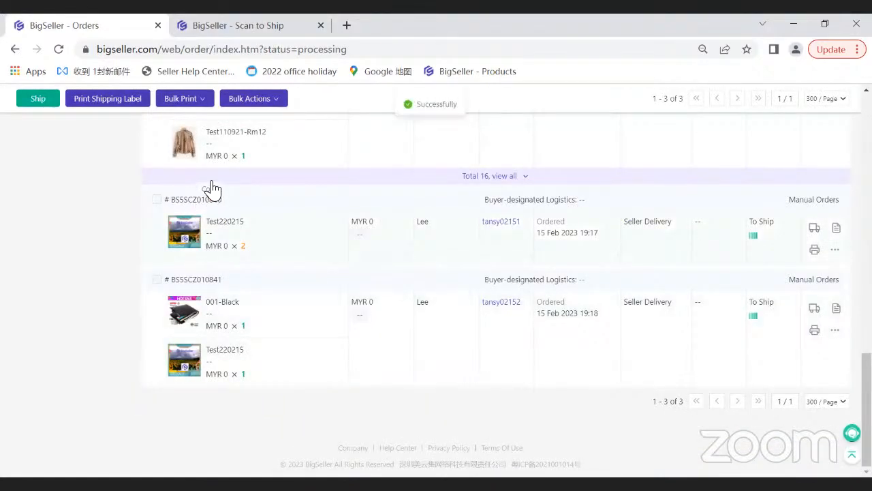
click(235, 27)
text(BS5SCZ010840)
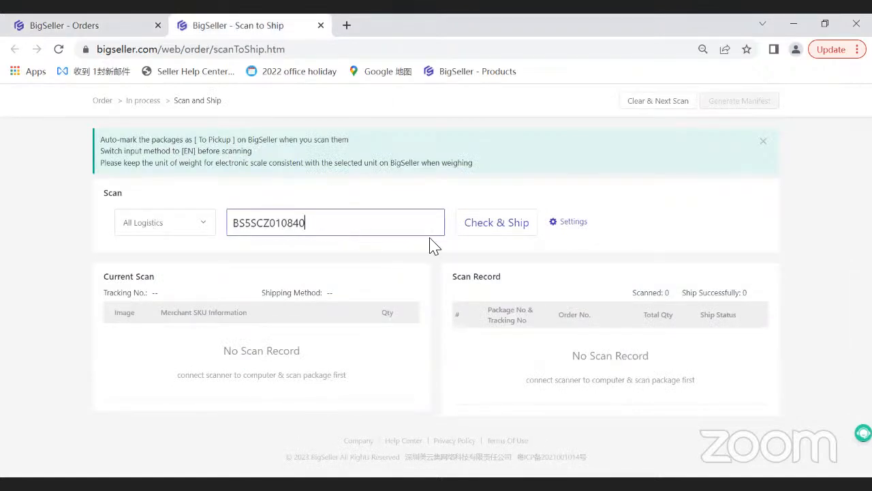
Open the scan settings and read the explanation of the Scan Times options, looking back at the order tools on the Orders page
click(567, 225)
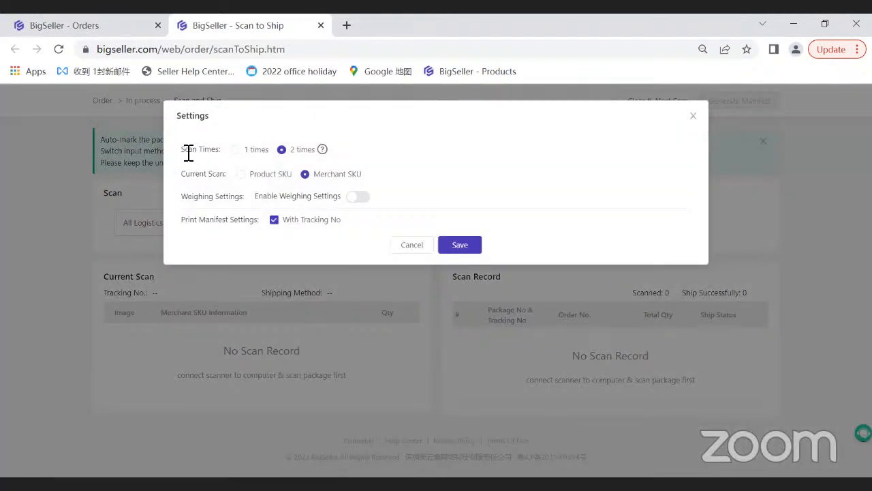
drag(182, 153, 207, 152)
click(225, 154)
mouse_move(323, 154)
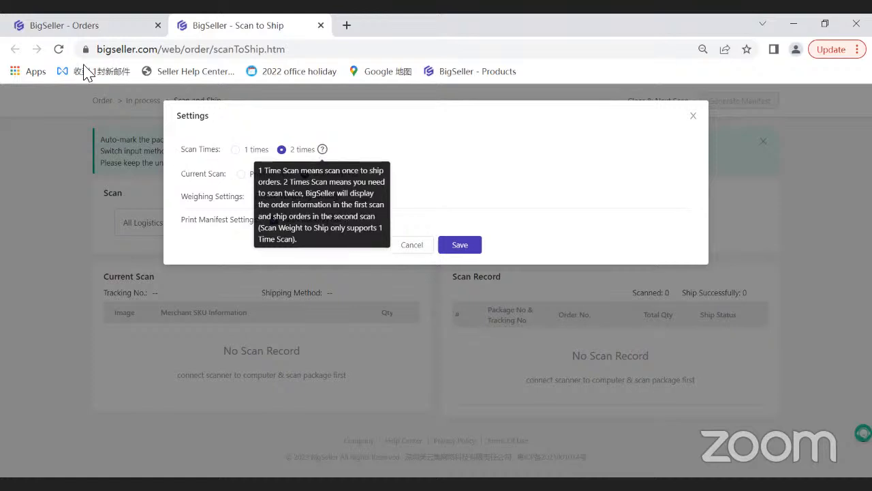
click(82, 25)
scroll(96, 206, up, 5)
scroll(43, 227, up, 5)
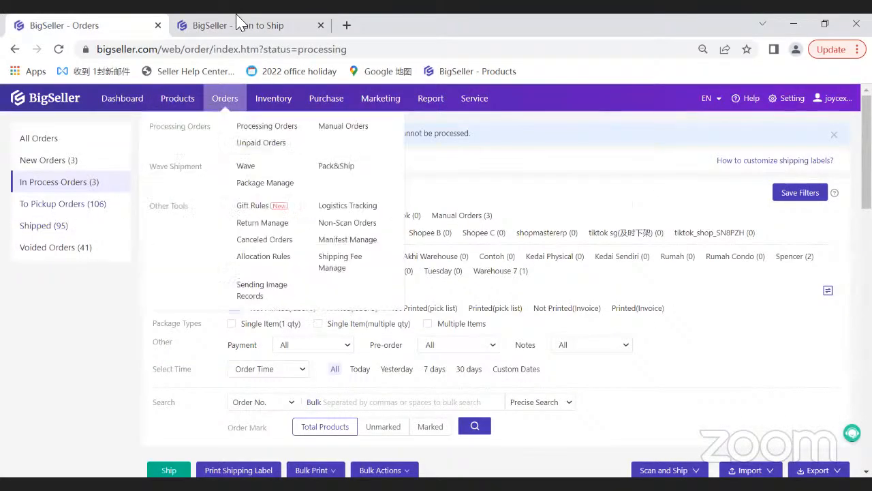
click(240, 25)
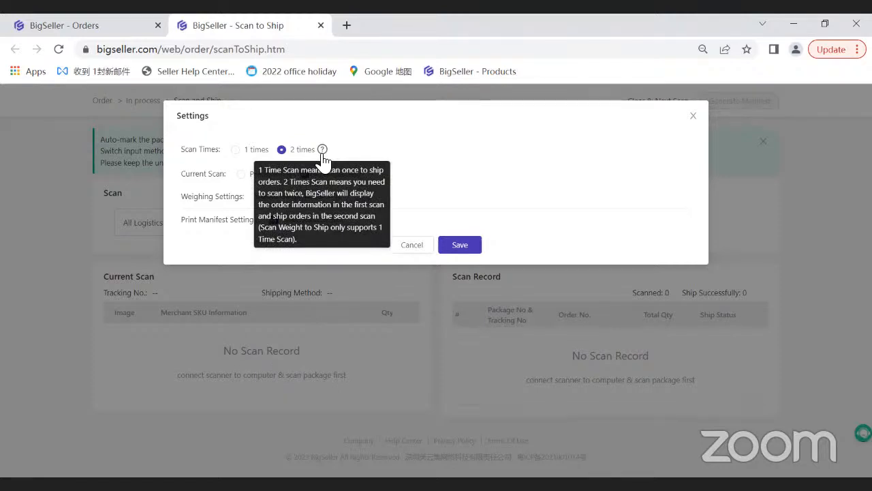
Set Scan Times to 1 times, enable the weighing settings, and save the scan settings
click(236, 151)
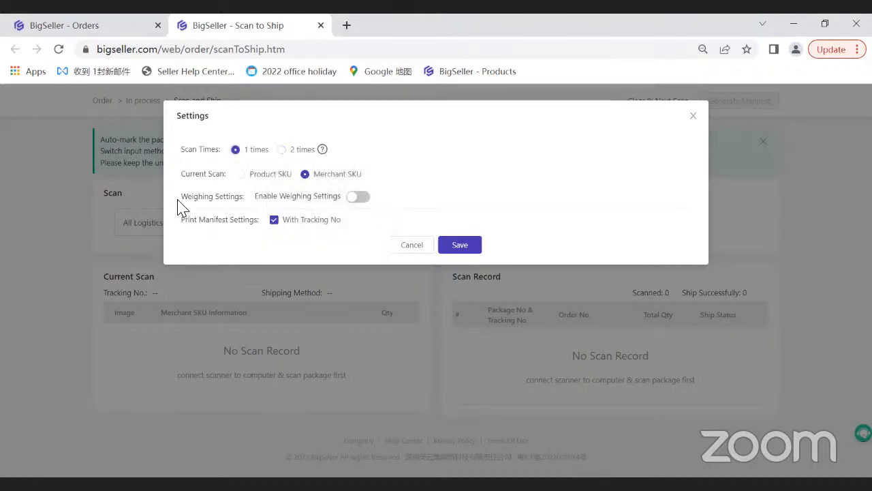
drag(179, 203, 257, 201)
click(257, 201)
click(358, 197)
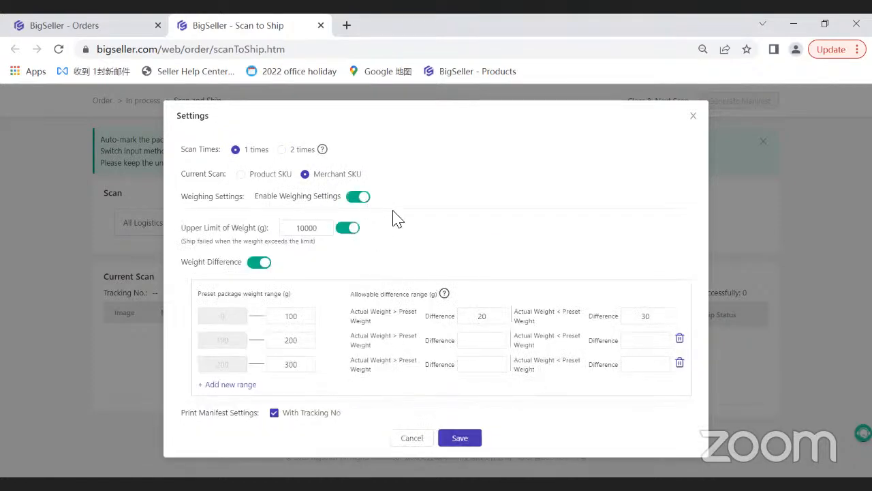
click(460, 437)
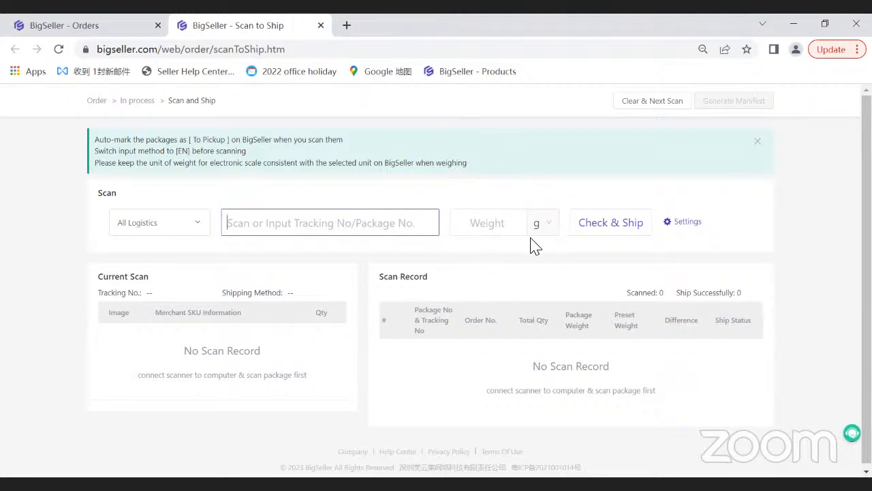
Examine the Package Weight (g) field in the first in-process order's details, and close the details
click(97, 28)
scroll(831, 341, down, 4)
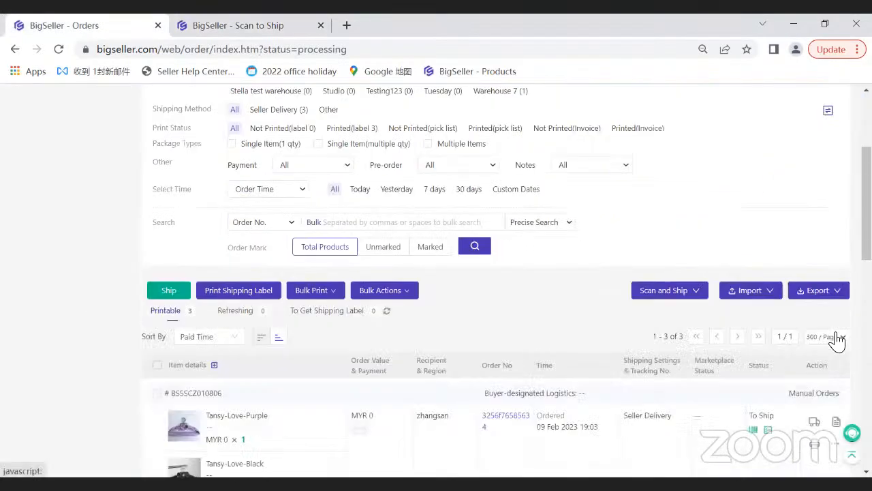
click(836, 332)
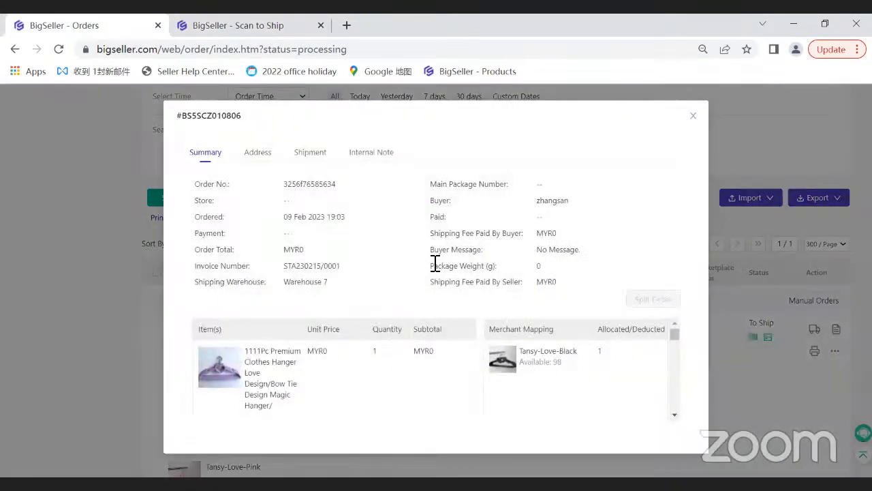
drag(435, 264, 493, 271)
click(464, 273)
click(691, 117)
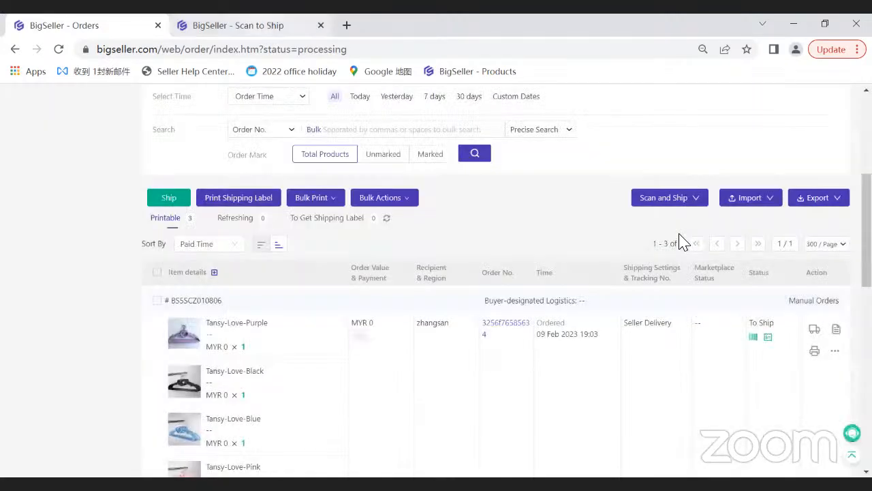
Disable the weighing settings, set Scan Times back to 2 times, and save the scan settings
key(ctrl+Tab)
click(682, 224)
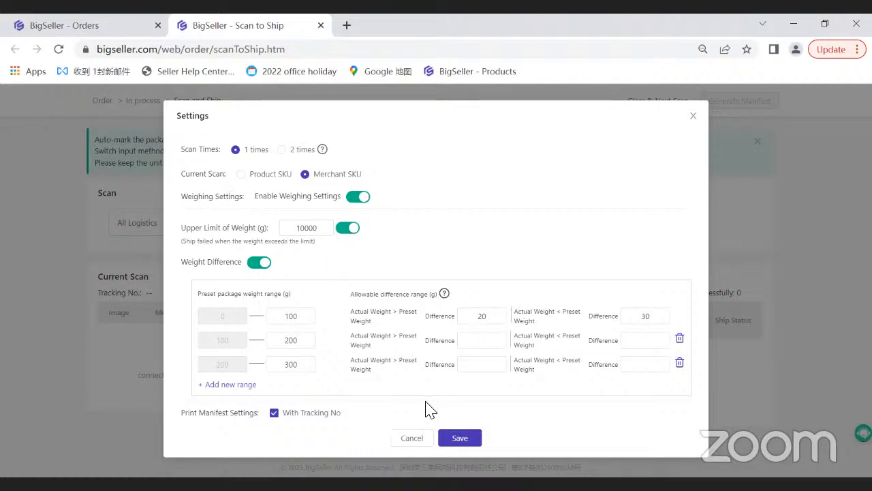
click(357, 198)
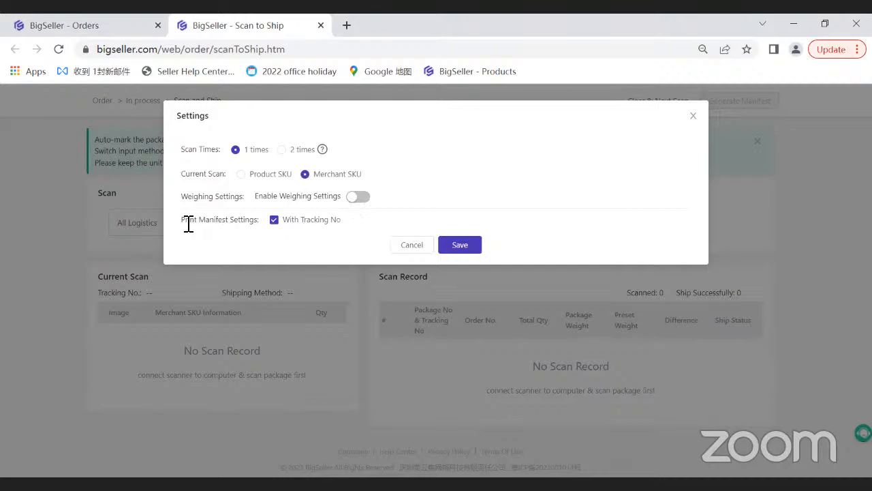
drag(185, 221, 232, 223)
click(293, 159)
click(462, 251)
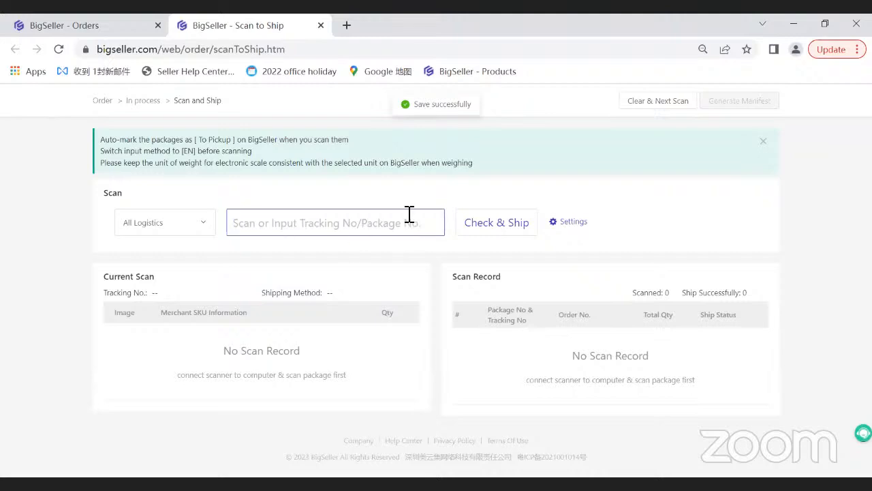
Enter the copied package number and submit it twice to ship the package
text(BS5SCZ010840)
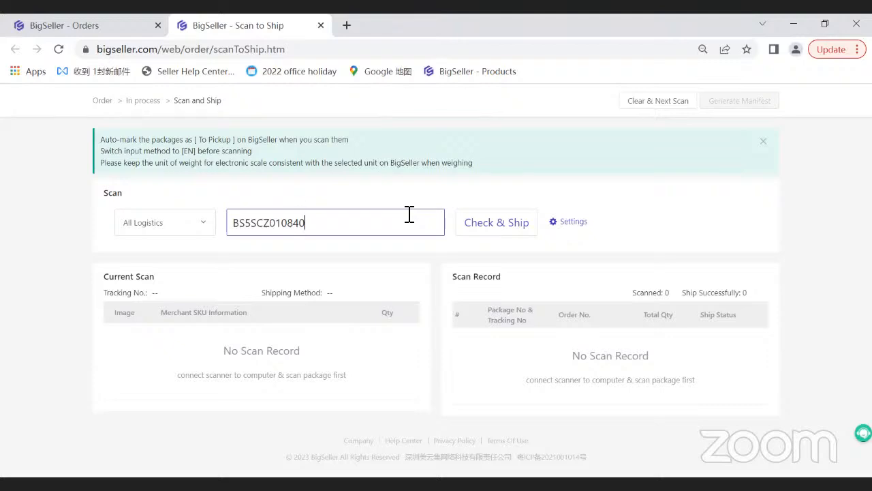
key(Return)
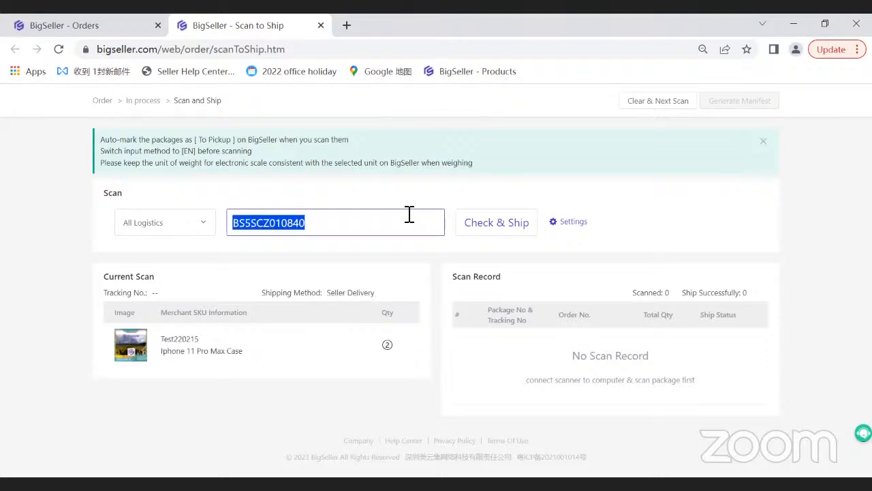
click(409, 214)
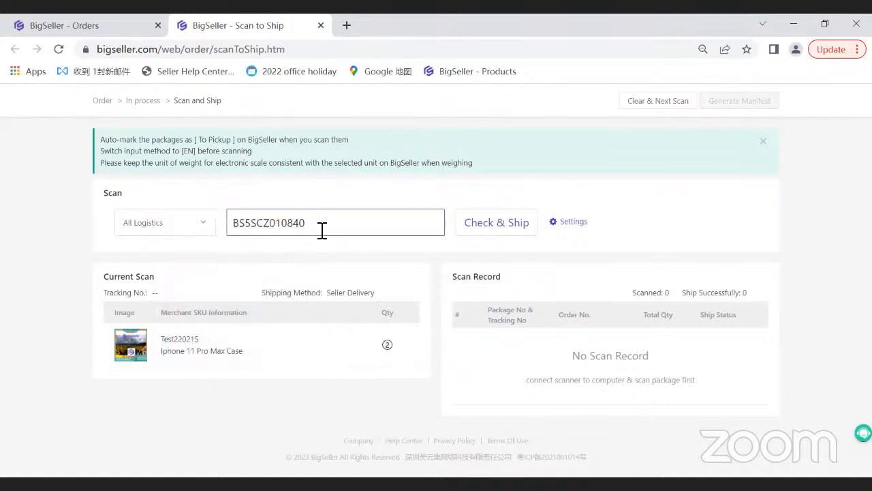
key(Return)
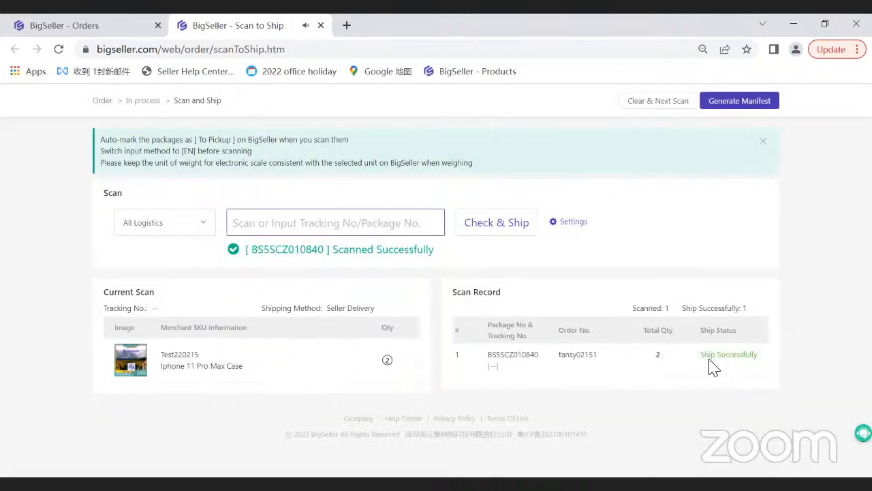
Check the package's Ship Status in the scan record and locate the To Pickup Orders category on the Orders page
drag(704, 355, 757, 362)
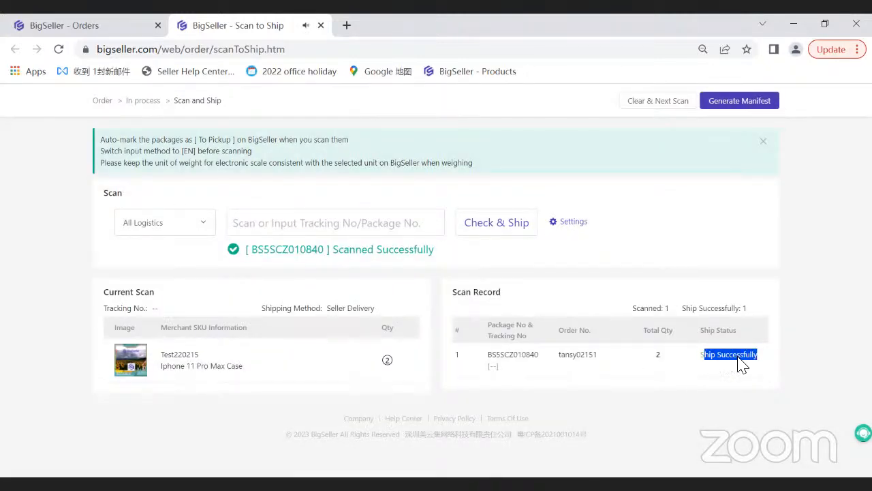
click(738, 356)
drag(699, 331, 738, 333)
click(714, 365)
drag(701, 356, 745, 358)
click(733, 361)
click(66, 24)
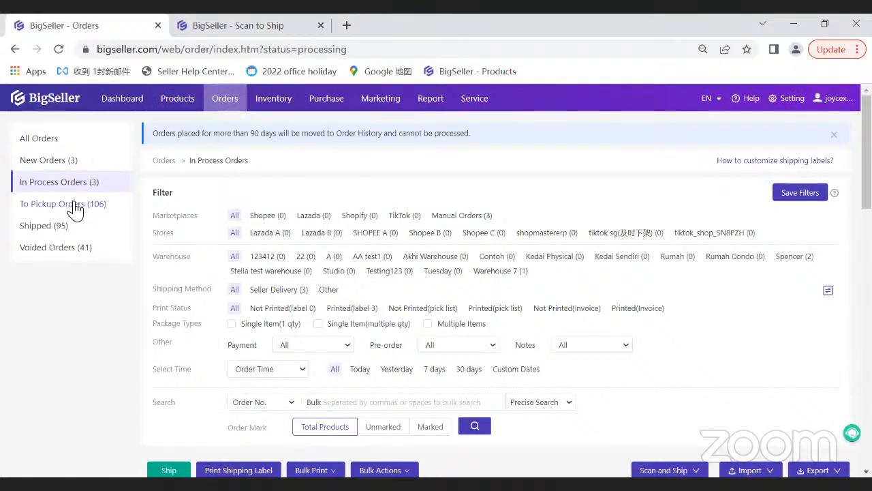
click(225, 25)
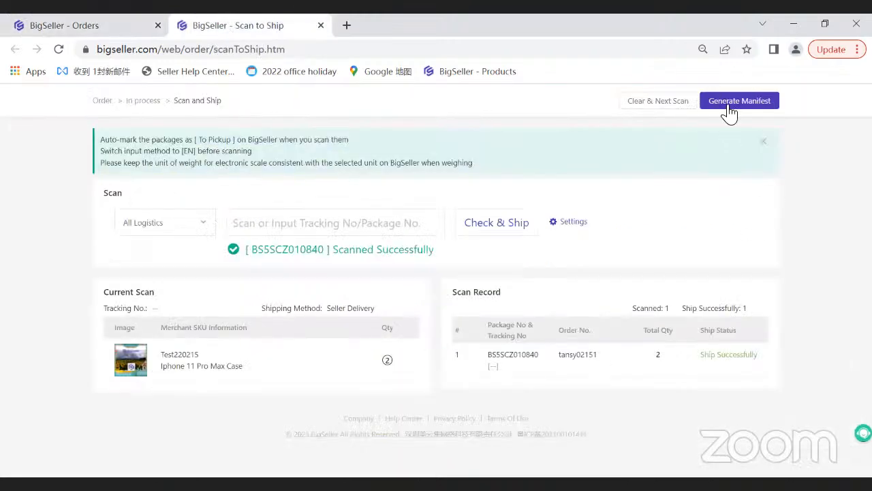
Generate the manifest for the scanned package and locate Manifest Manage among the order tools
click(750, 101)
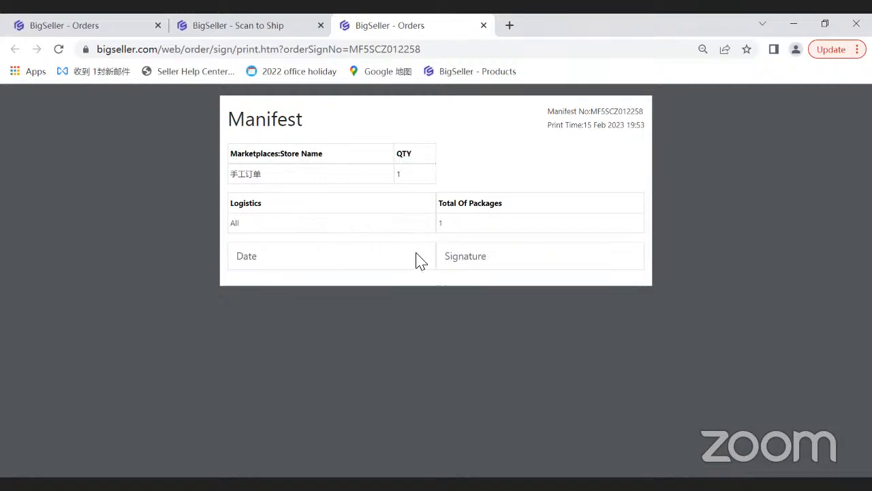
click(90, 24)
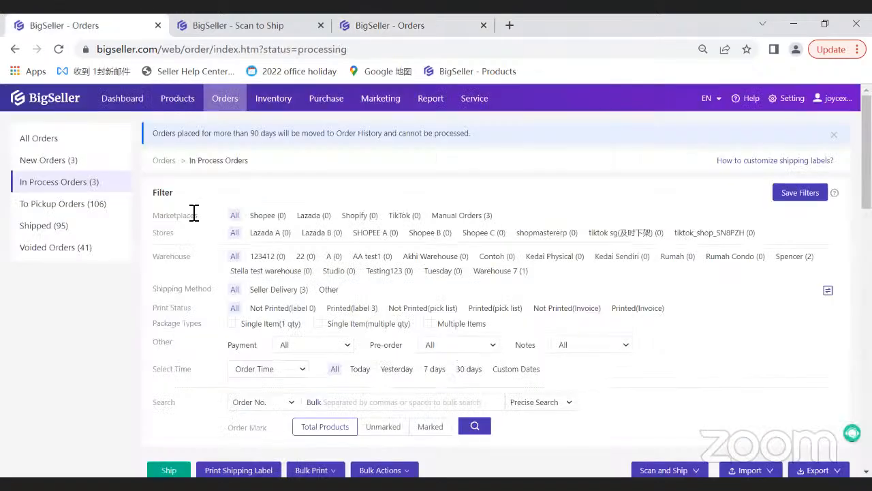
mouse_move(220, 108)
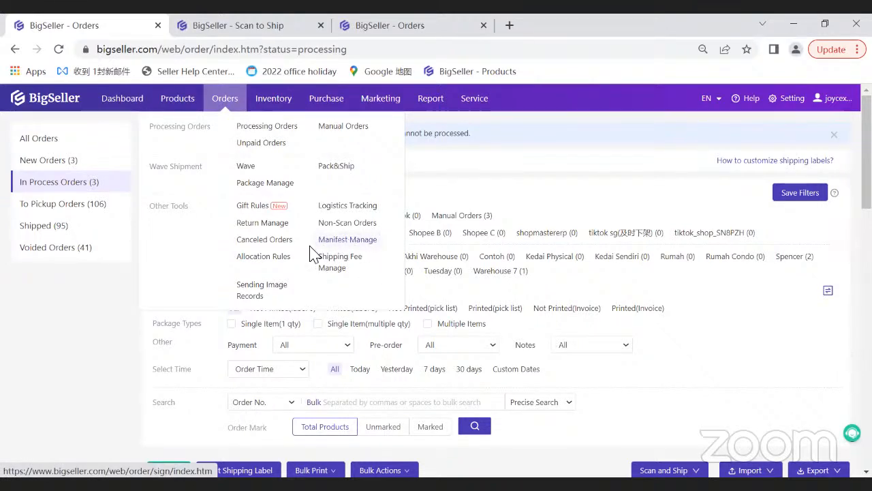
click(435, 27)
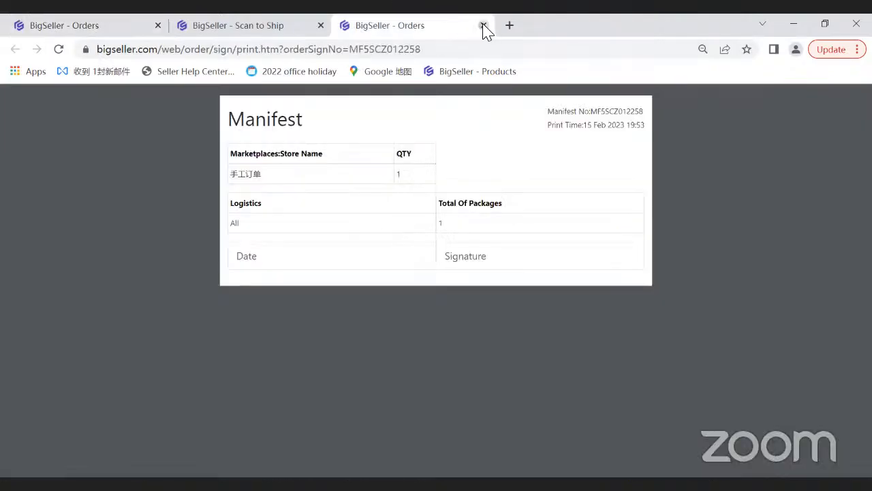
Close the manifest and Scan to Ship pages to return to the in-process orders
click(483, 25)
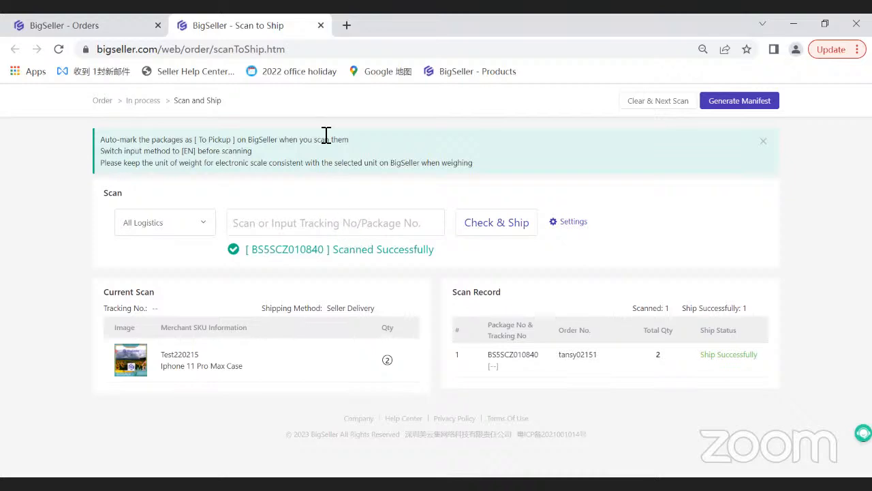
click(321, 25)
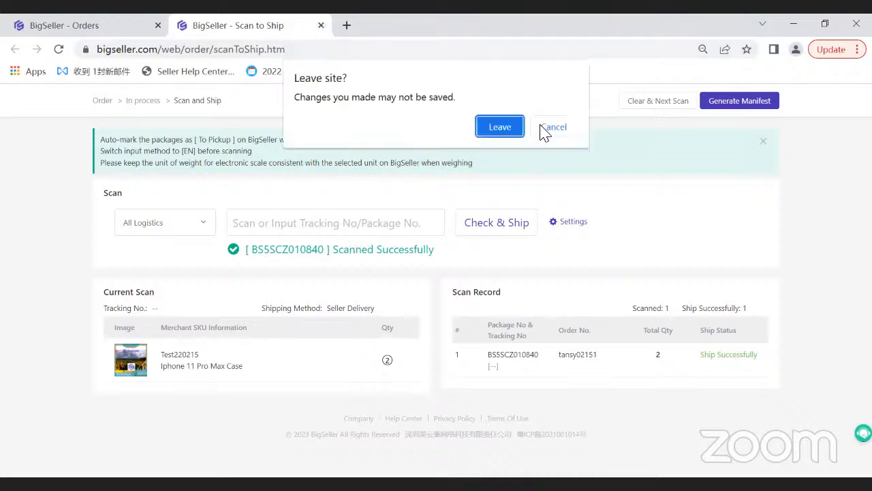
key(Return)
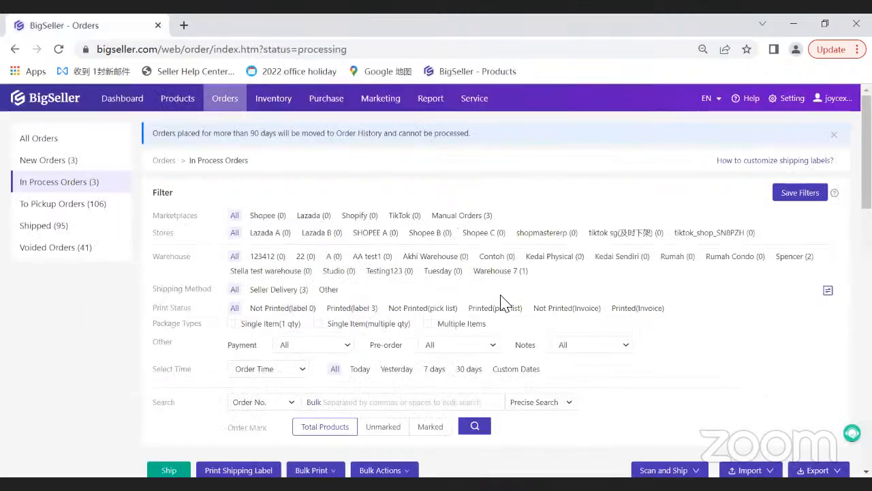
Ship all printable in-process orders in bulk, and open the To Pickup Orders list
scroll(502, 302, down, 5)
scroll(147, 252, up, 1)
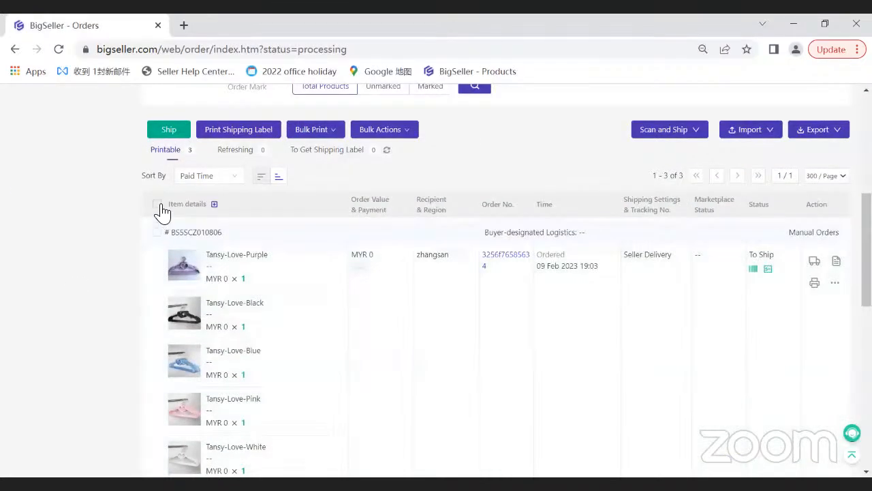
click(157, 204)
click(166, 130)
click(450, 157)
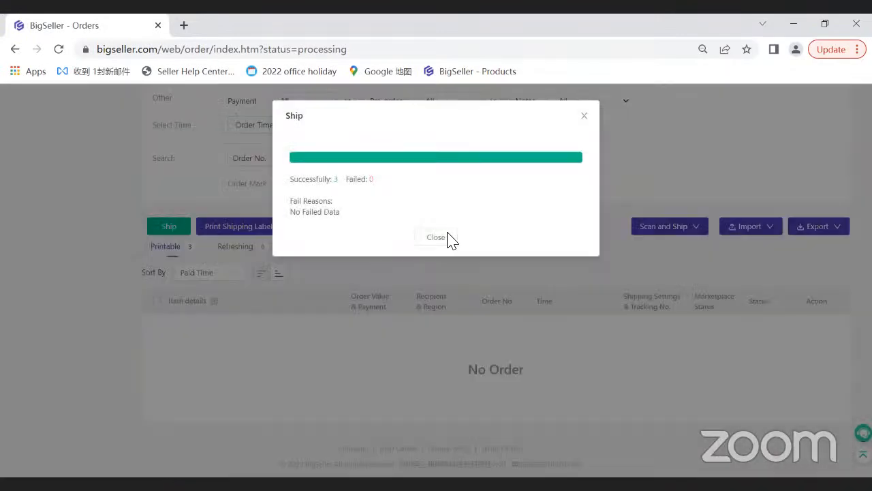
click(448, 238)
scroll(60, 223, up, 3)
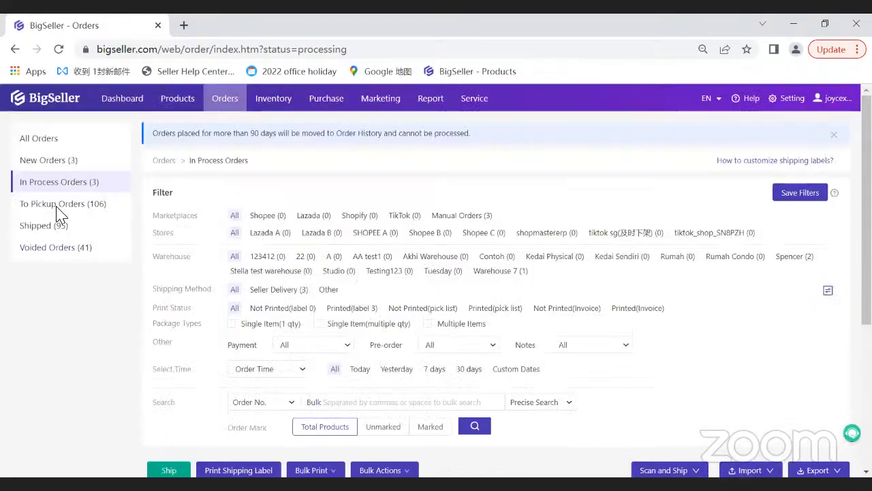
click(61, 205)
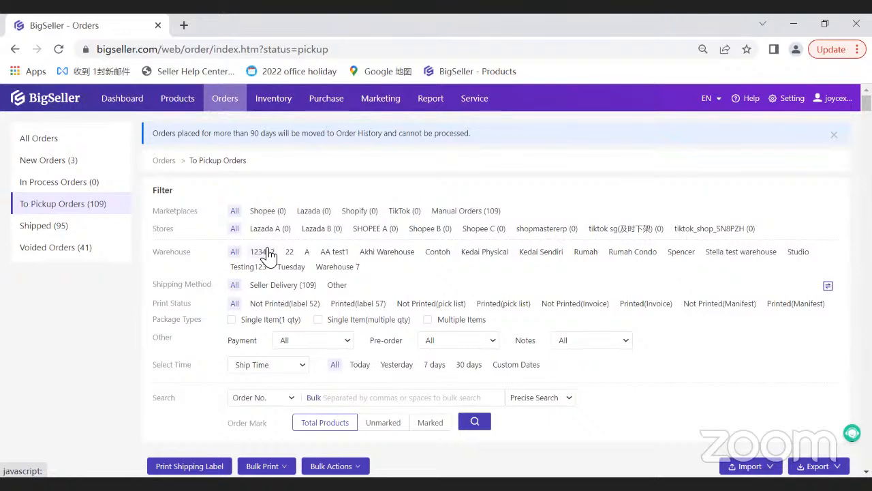
Review the Shipped and Ship Failed lists of the shipped orders, and check the bulk actions offered there
click(68, 235)
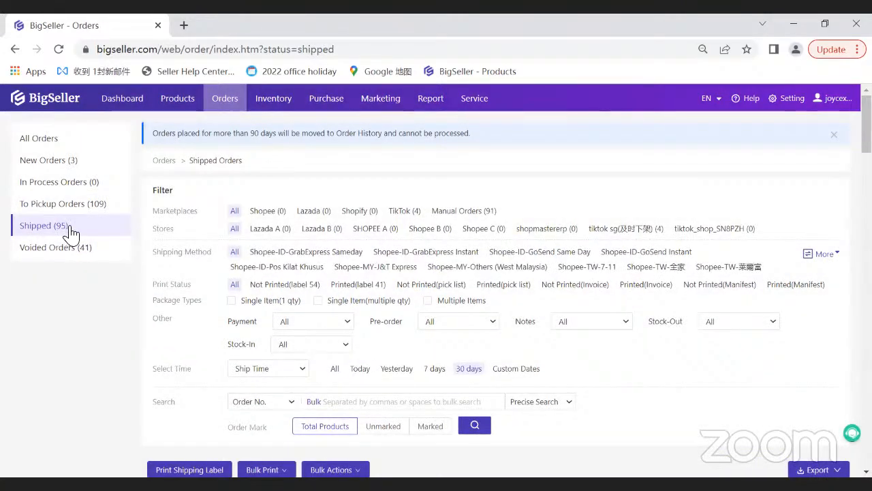
scroll(230, 278, down, 4)
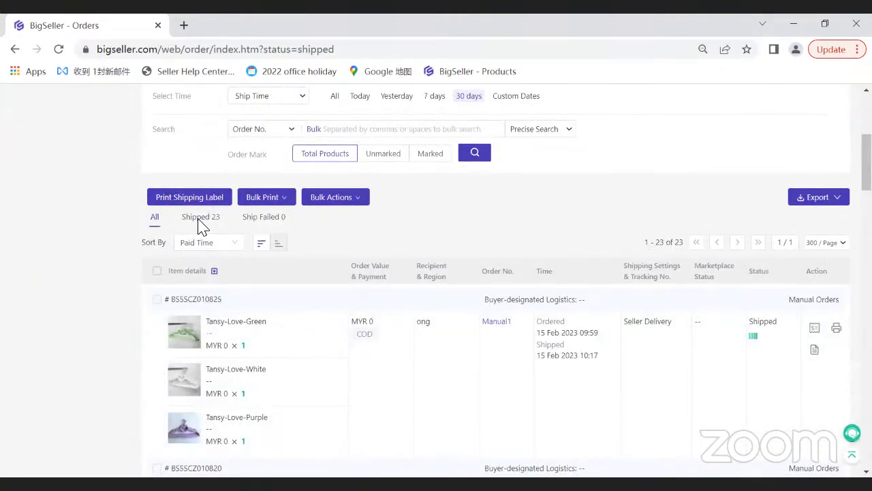
click(200, 218)
click(264, 218)
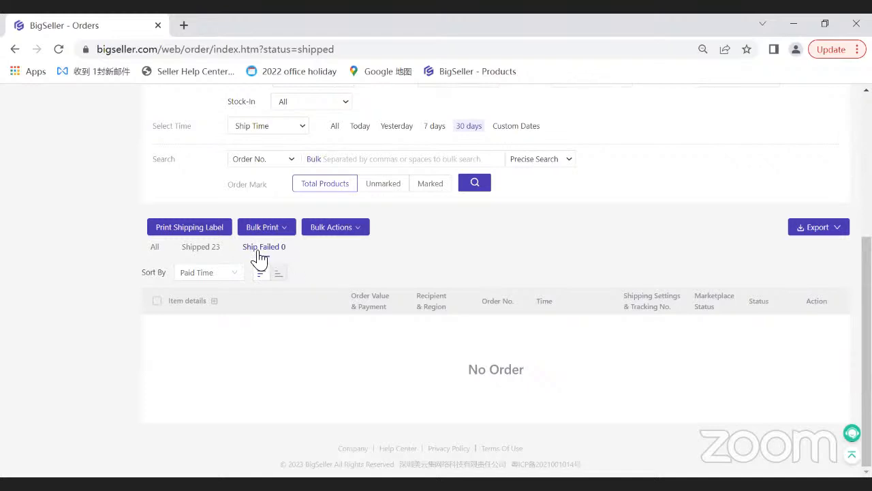
mouse_move(330, 233)
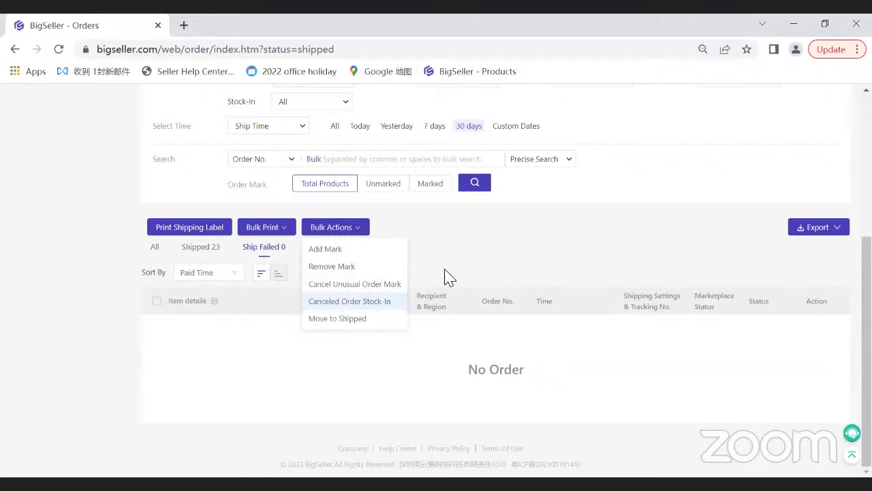
scroll(373, 289, up, 2)
scroll(72, 170, up, 2)
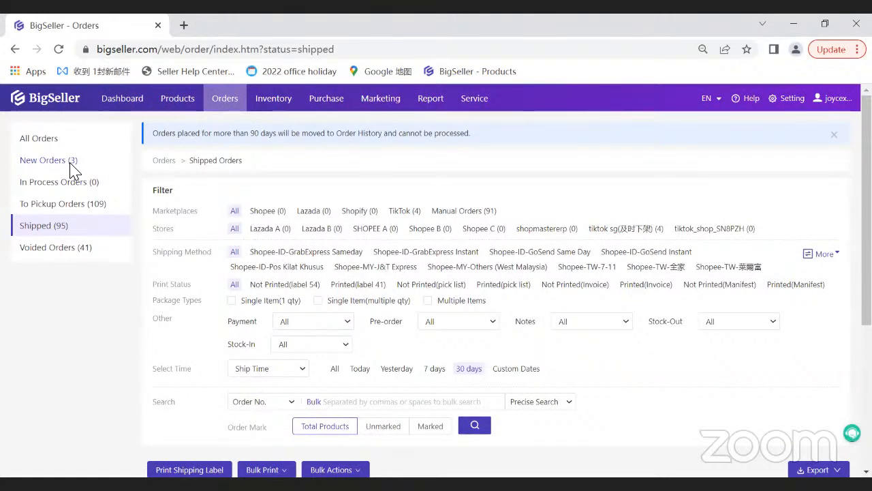
Review the New Orders category down to its To Pack list
click(71, 165)
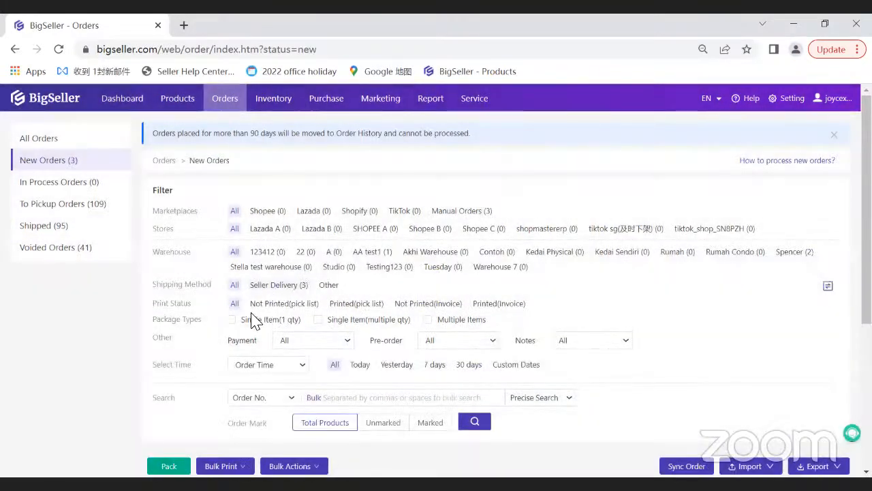
scroll(252, 287, down, 3)
scroll(227, 268, down, 1)
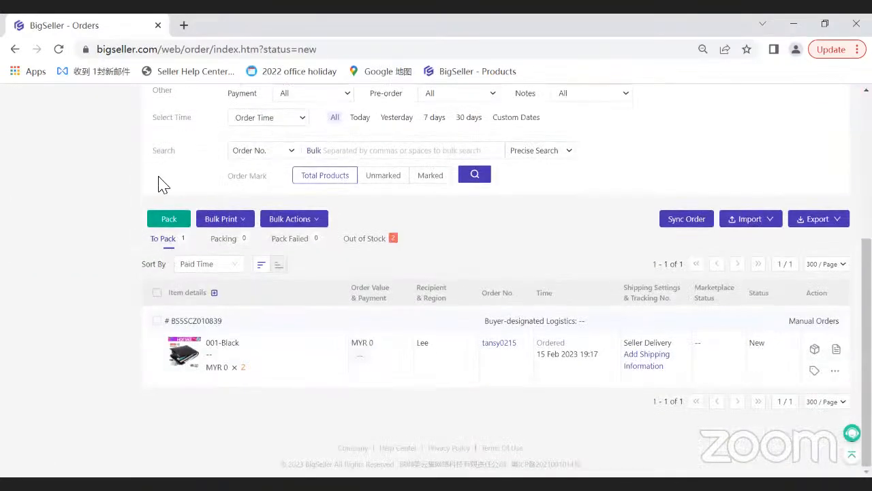
scroll(163, 240, up, 4)
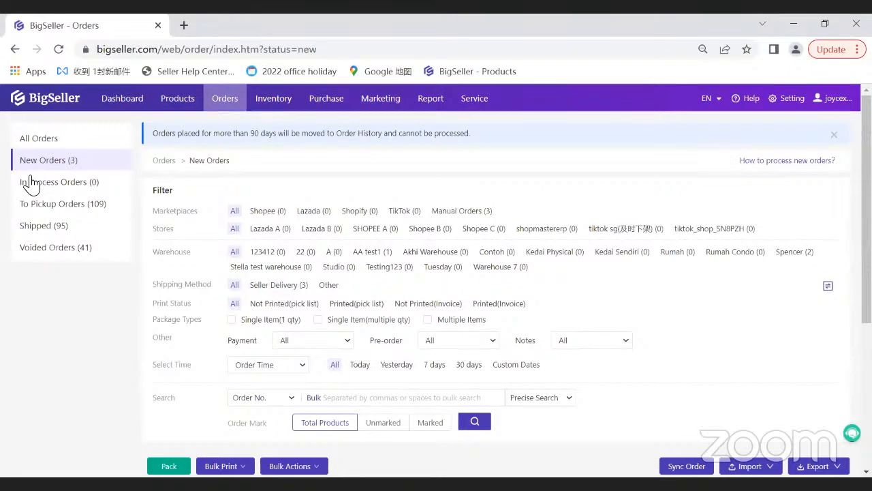
Review the In Process Orders category, including its label status lists and its bulk print and Scan and Ship options
click(32, 184)
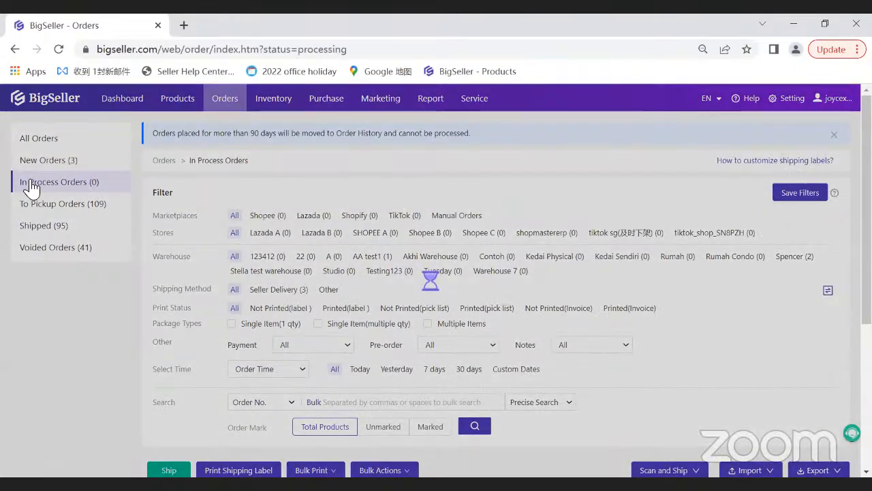
scroll(313, 323, down, 1)
scroll(313, 324, down, 3)
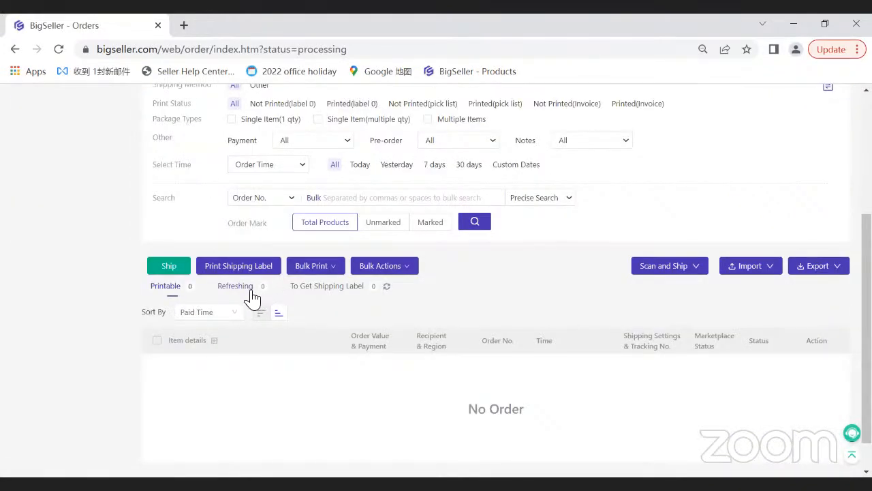
mouse_move(322, 271)
mouse_move(660, 275)
scroll(197, 144, up, 3)
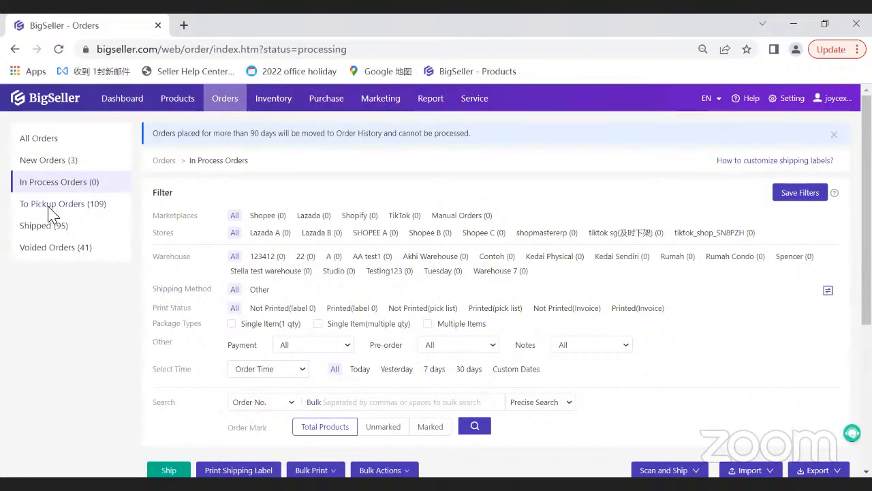
Look through the To Pickup Orders, the Shipped list of shipped orders, and the Voided Orders
click(49, 214)
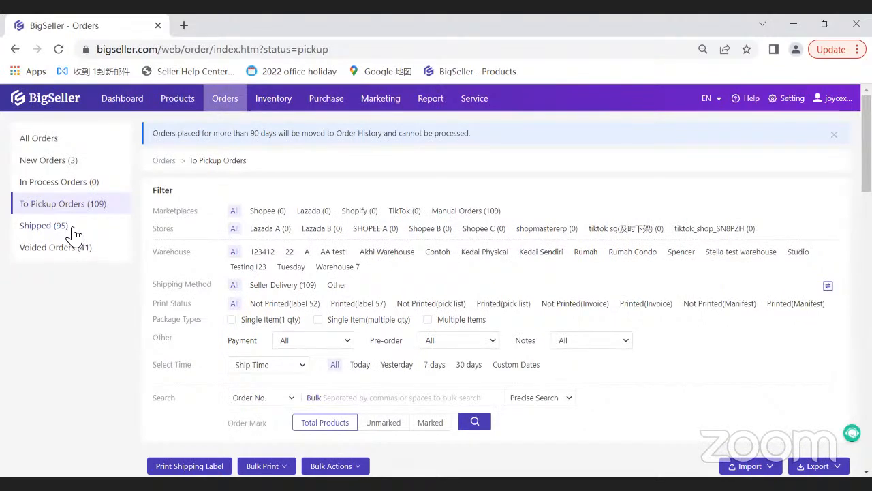
click(30, 229)
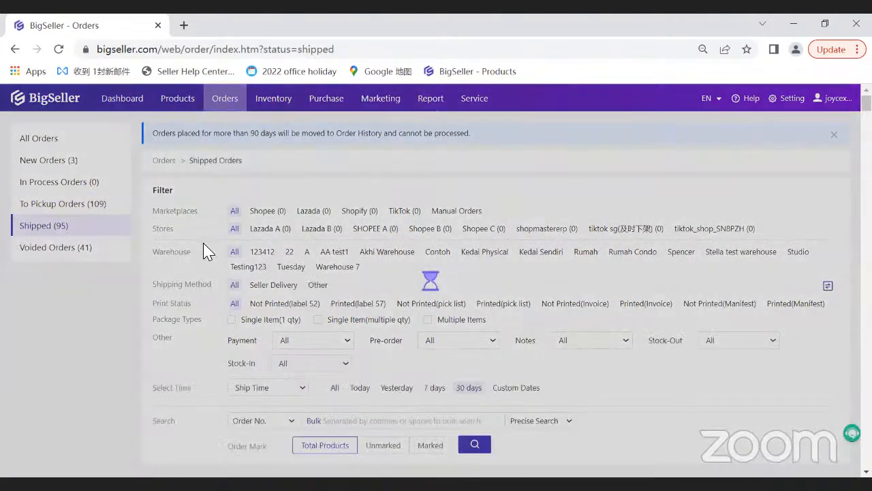
scroll(201, 225, down, 4)
click(199, 219)
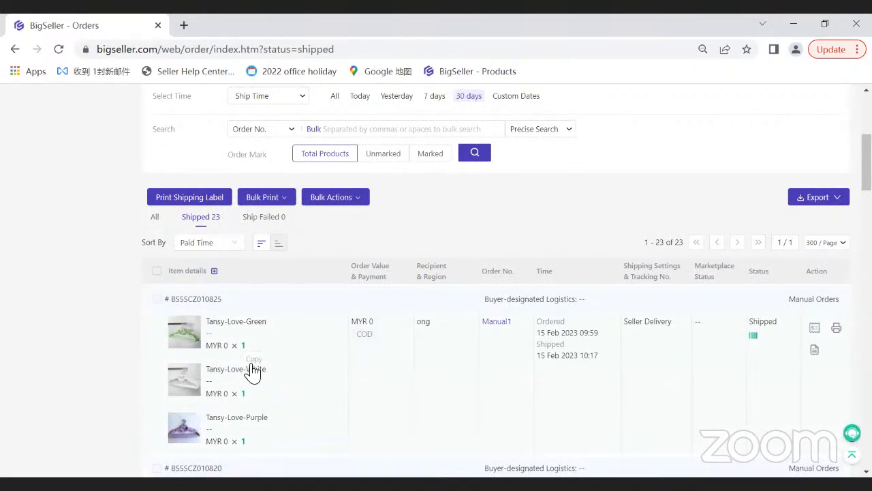
scroll(77, 195, up, 1)
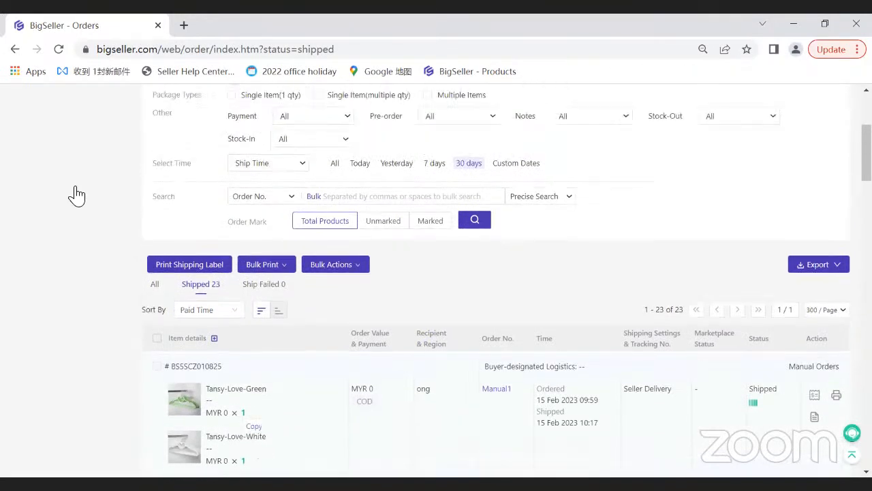
scroll(57, 252, up, 1)
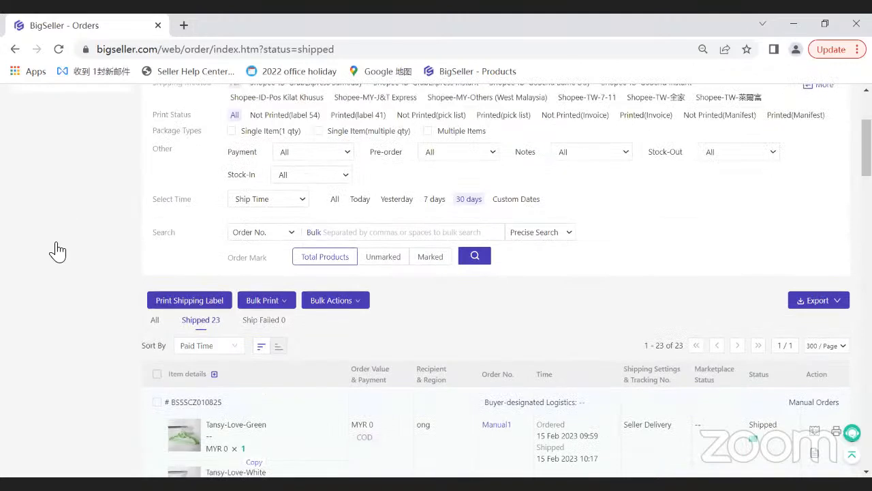
scroll(57, 251, up, 3)
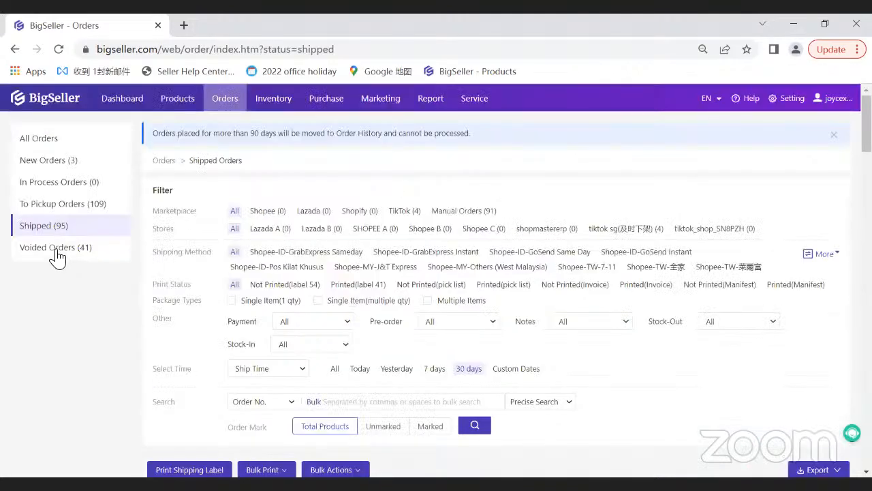
click(58, 253)
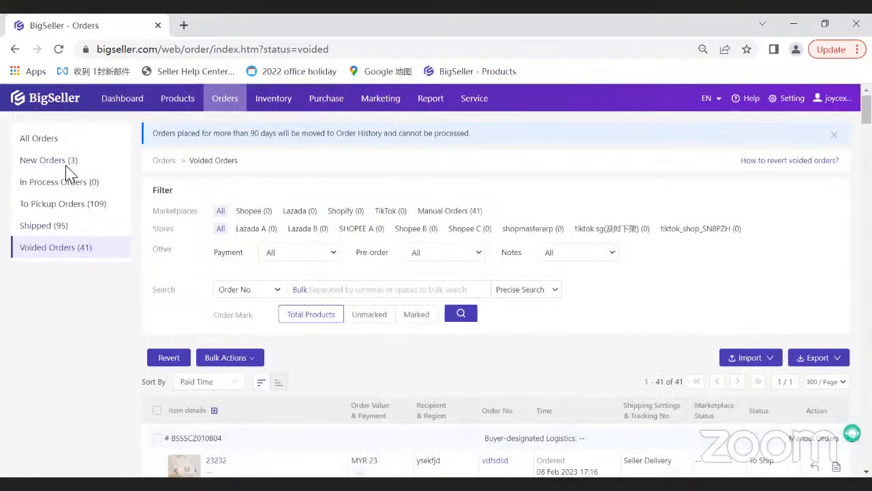
Select the To Pack order in New Orders and find where orders can be voided individually or in bulk
click(68, 163)
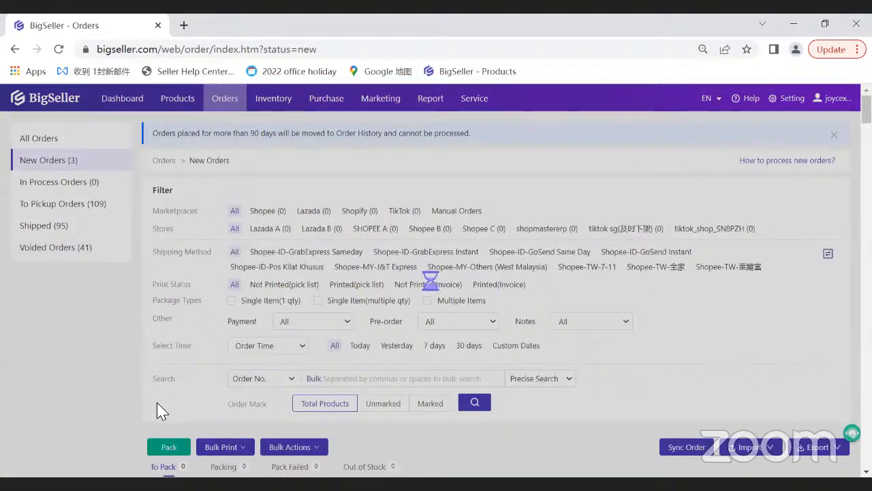
scroll(156, 404, down, 4)
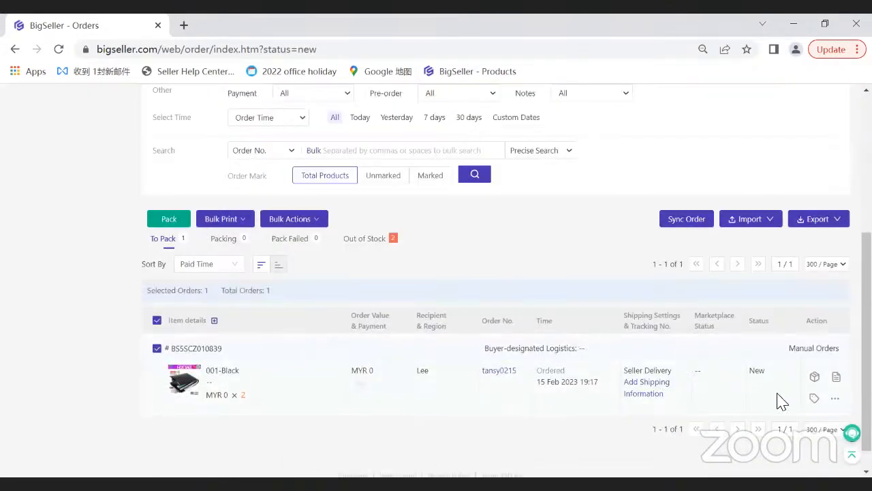
click(834, 397)
scroll(801, 402, down, 1)
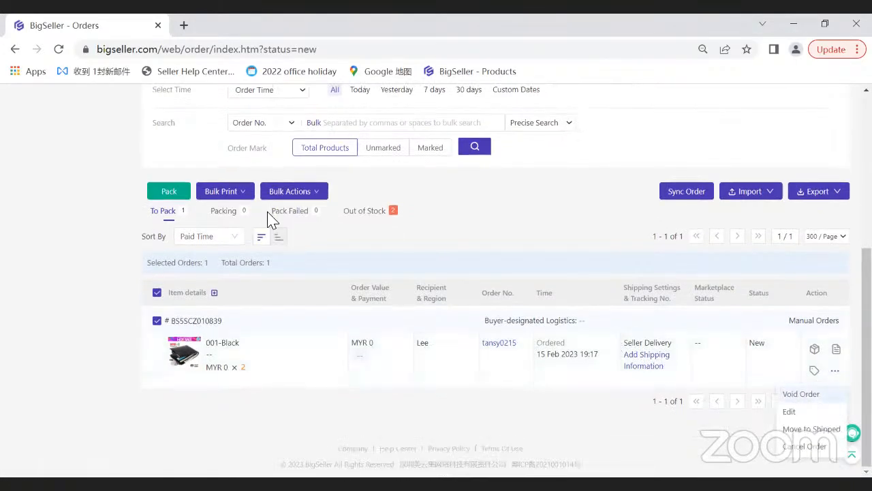
click(296, 199)
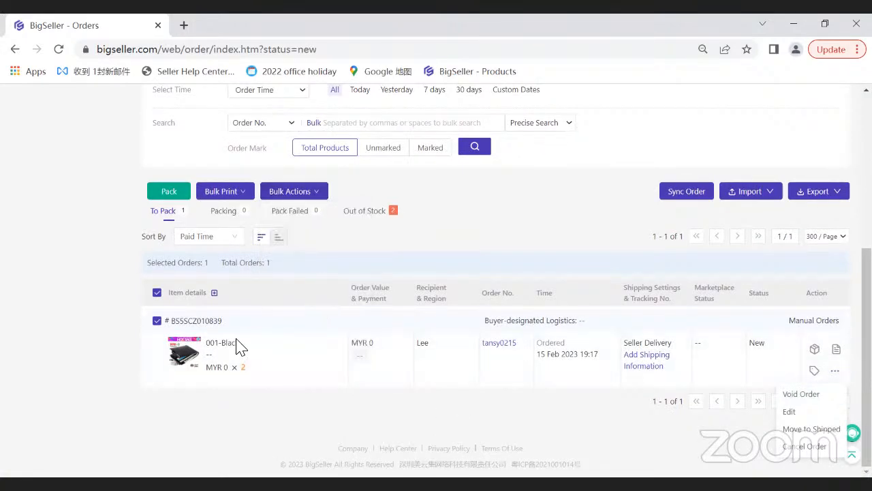
scroll(39, 130, up, 2)
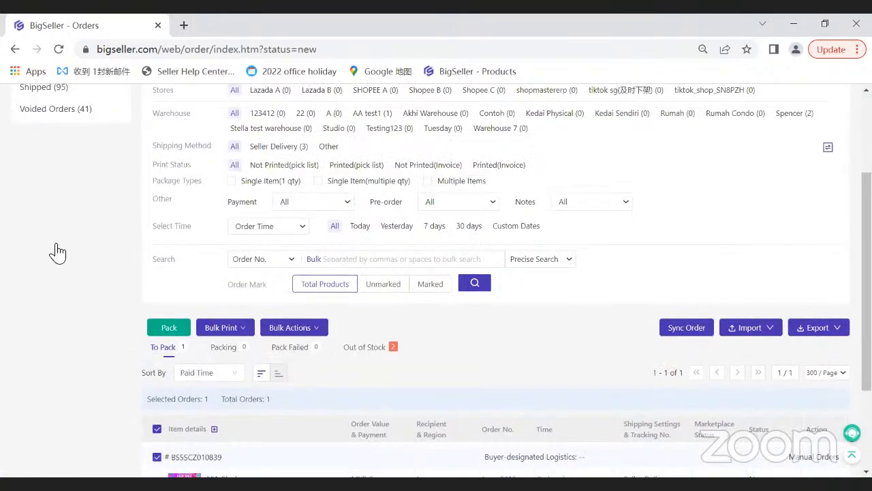
scroll(57, 252, up, 3)
Select the first order in Voided Orders and locate the Revert action
click(56, 248)
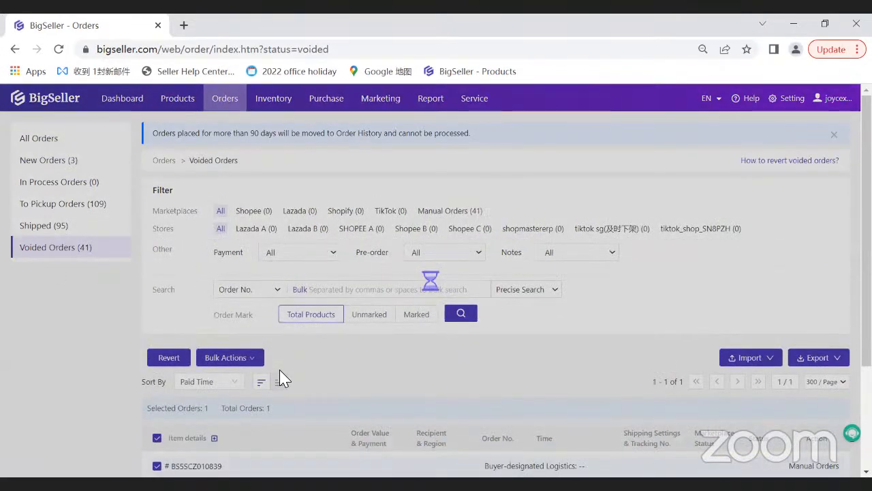
scroll(162, 311, down, 2)
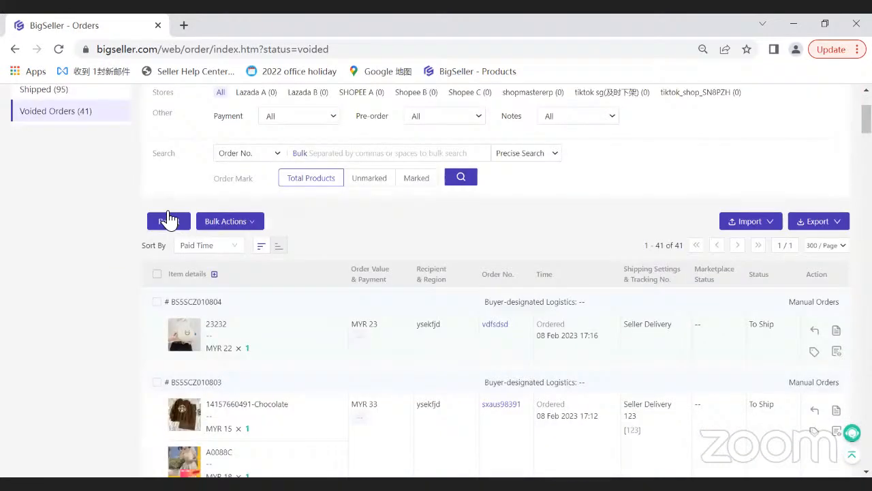
click(157, 302)
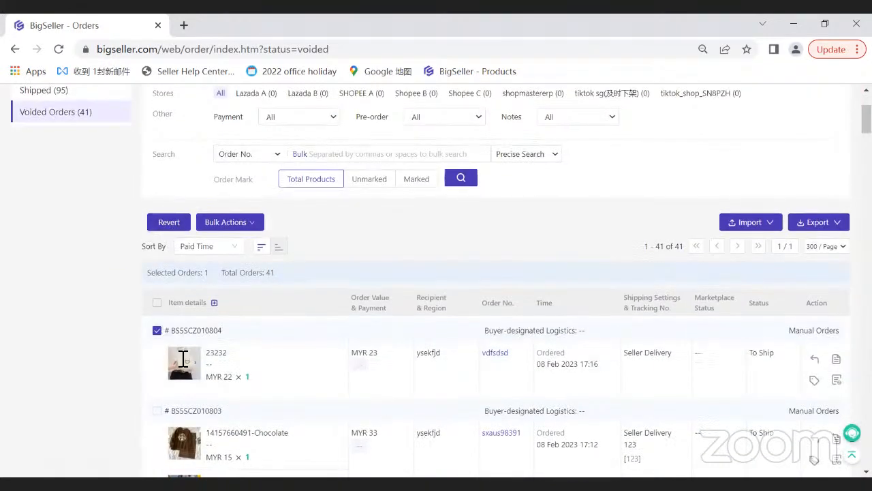
scroll(4, 171, up, 2)
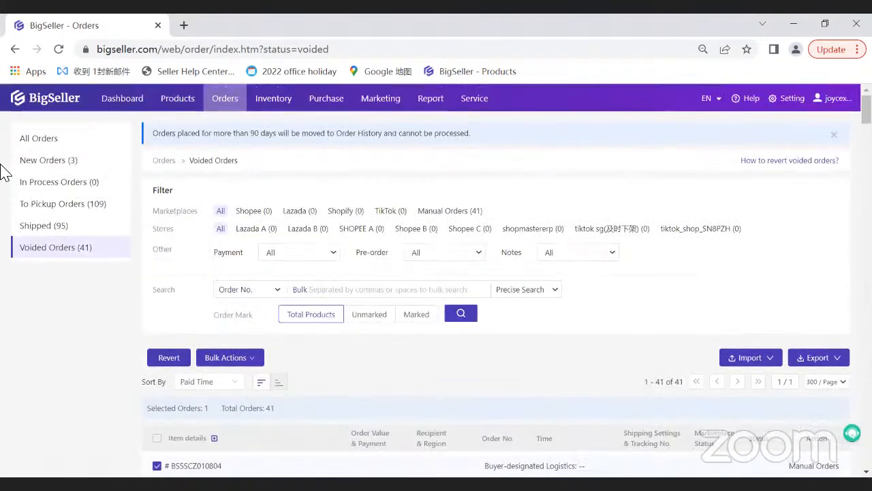
Check the Shipment information in the details of the To Pack order in New Orders, and close the details
click(65, 163)
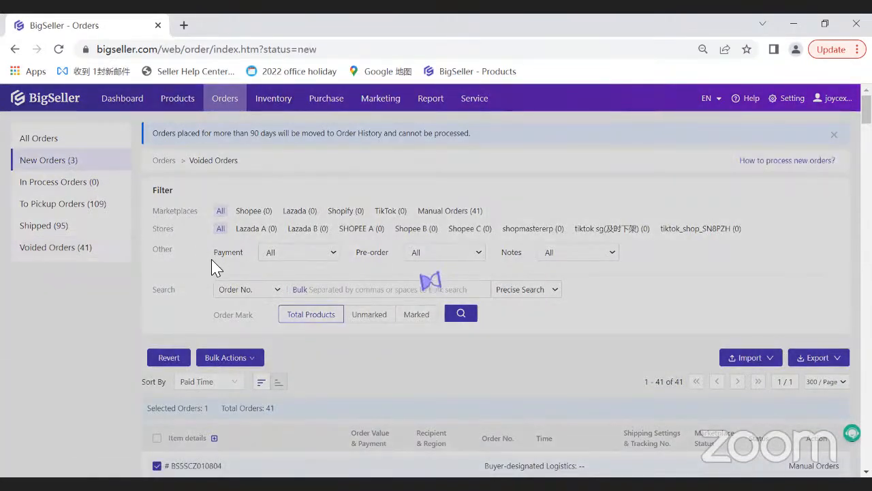
scroll(294, 236, down, 2)
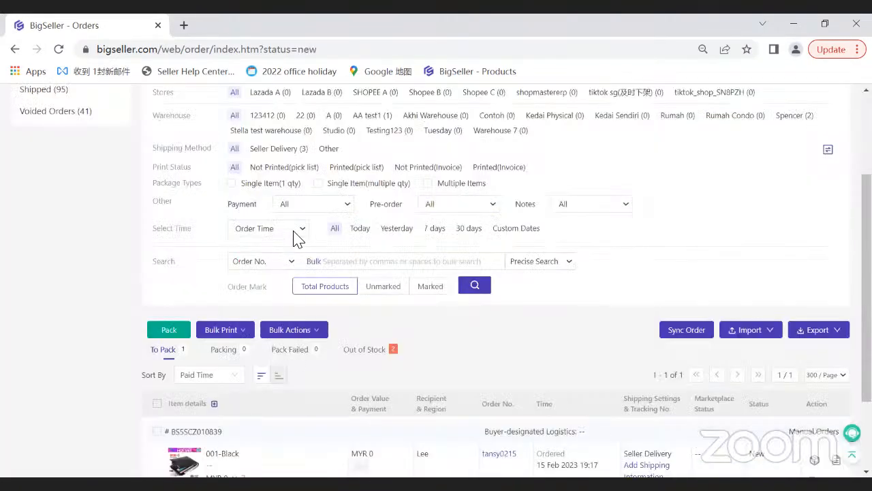
scroll(295, 237, down, 2)
click(837, 351)
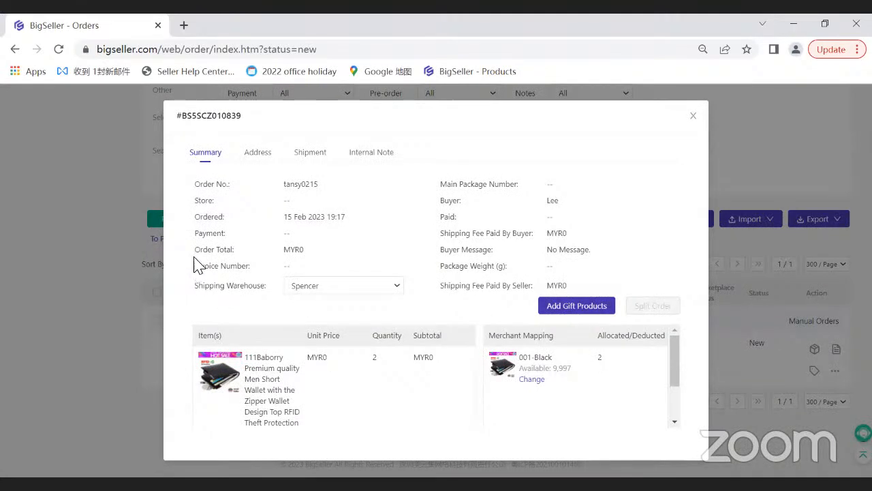
click(304, 155)
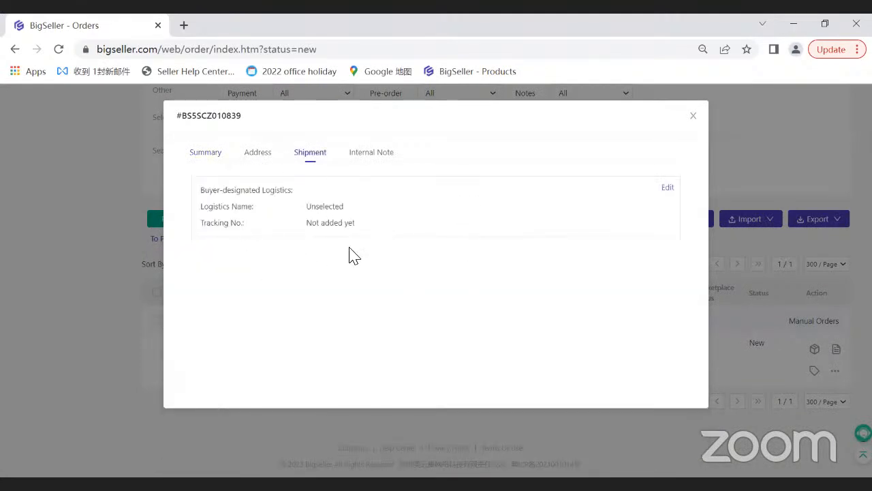
click(697, 120)
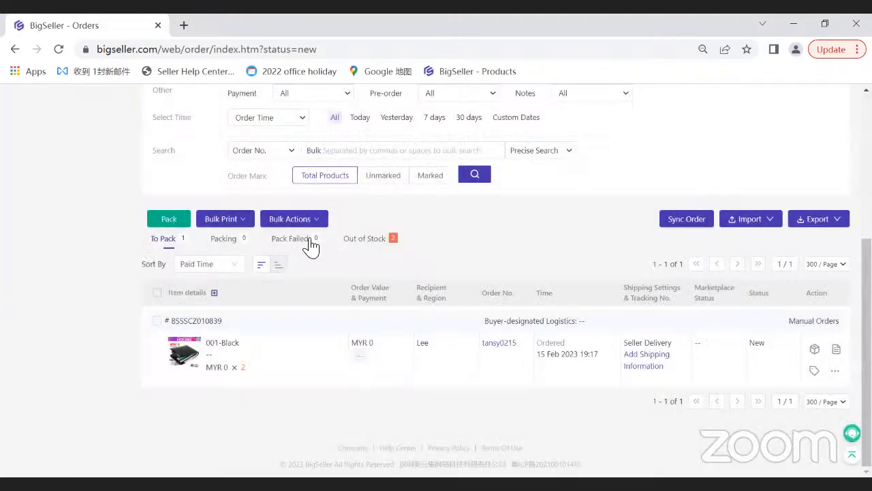
Check the bulk actions for new orders, and locate the bulk actions for In Process Orders
mouse_move(303, 219)
scroll(101, 199, up, 2)
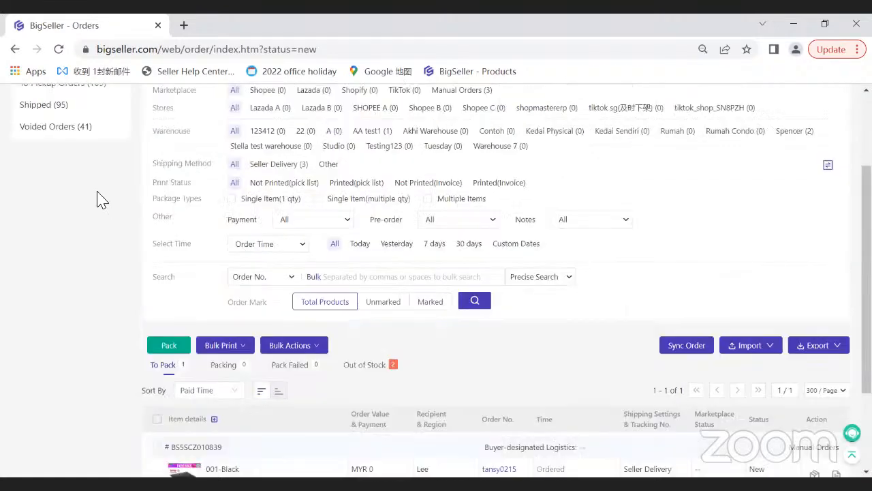
scroll(100, 199, up, 2)
click(61, 182)
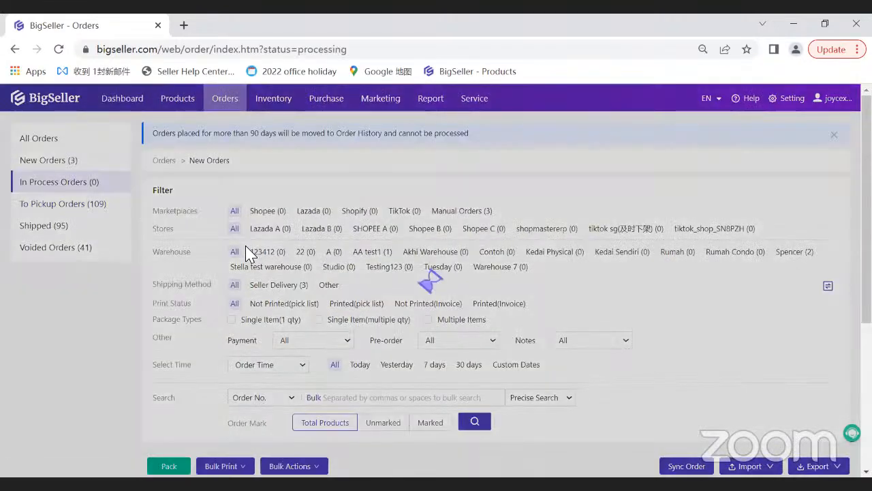
scroll(284, 292, down, 3)
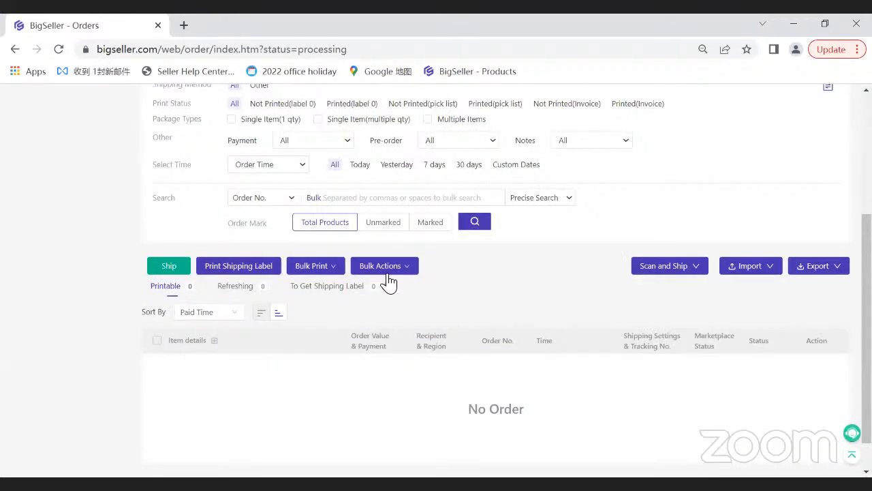
Review the bulk actions of In Process Orders, and look through the order list in To Pickup Orders
mouse_move(385, 272)
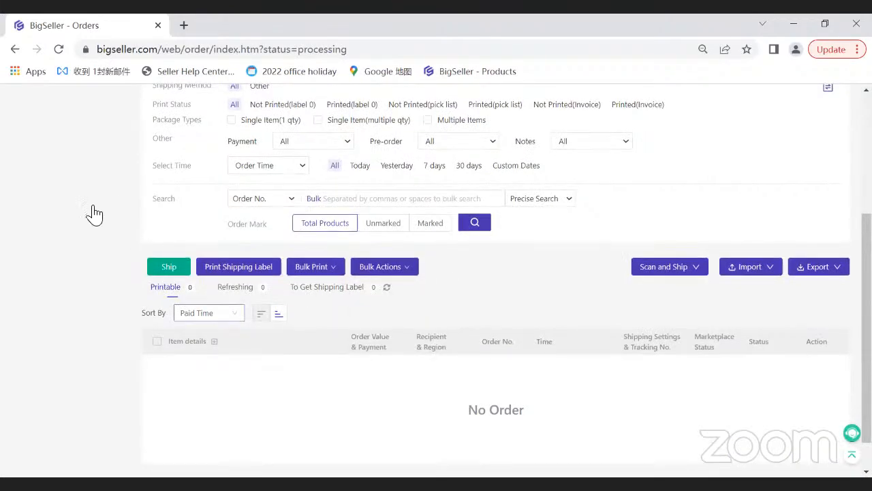
scroll(101, 205, up, 2)
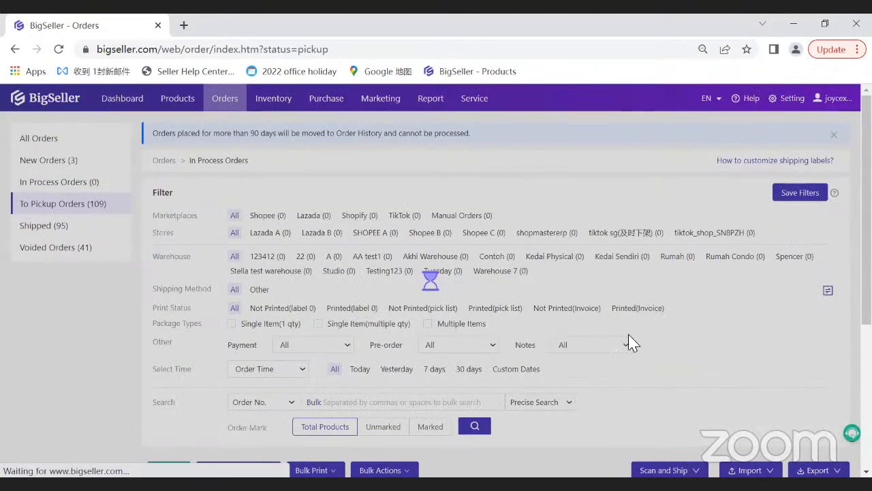
scroll(647, 340, down, 4)
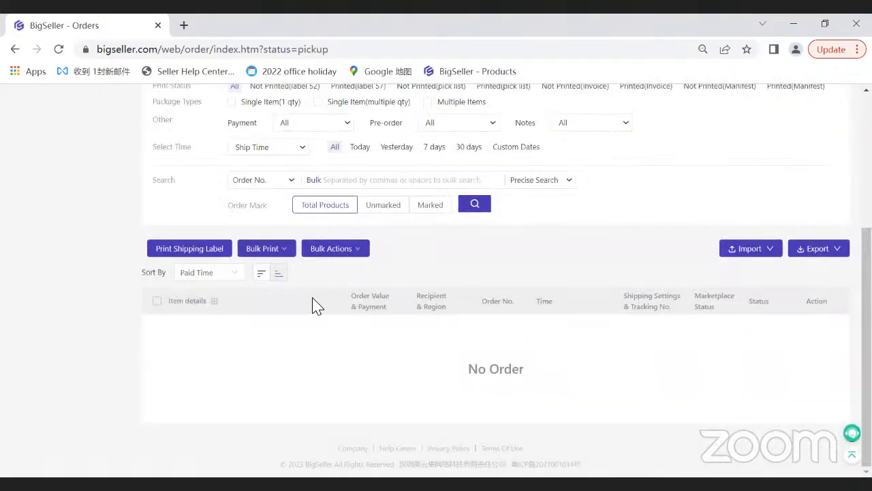
scroll(292, 293, up, 3)
scroll(197, 194, down, 3)
scroll(177, 191, up, 2)
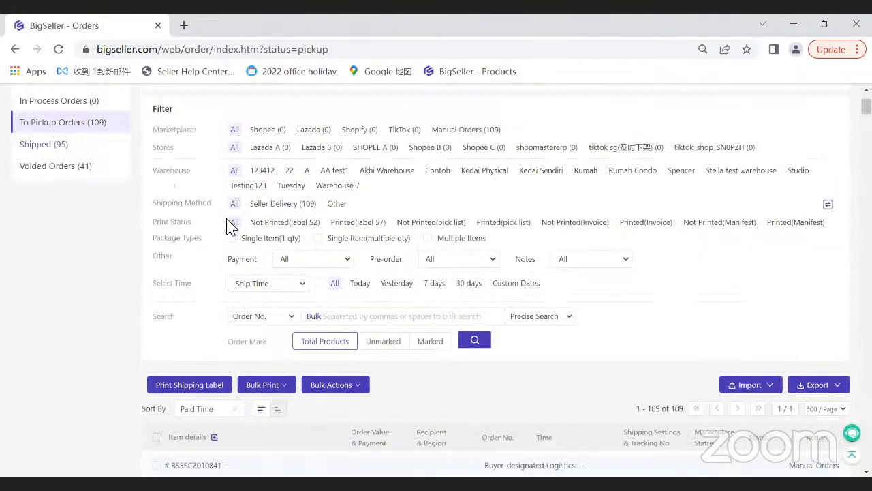
click(92, 127)
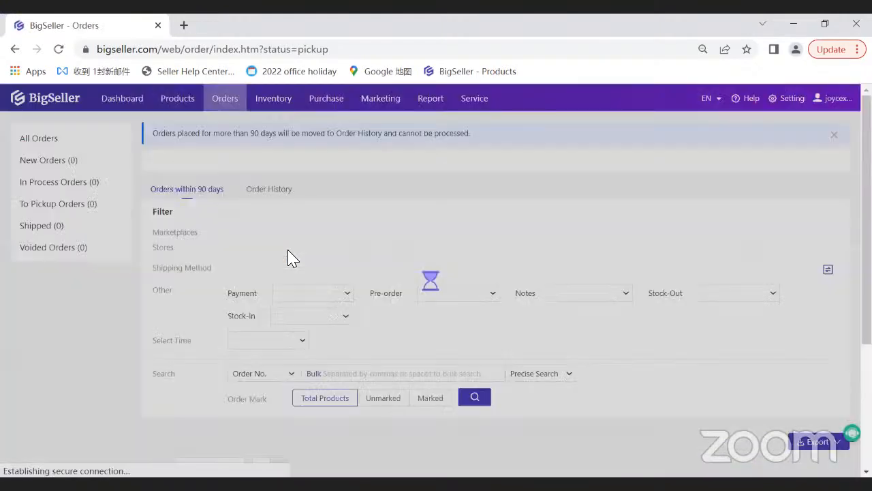
scroll(354, 300, down, 3)
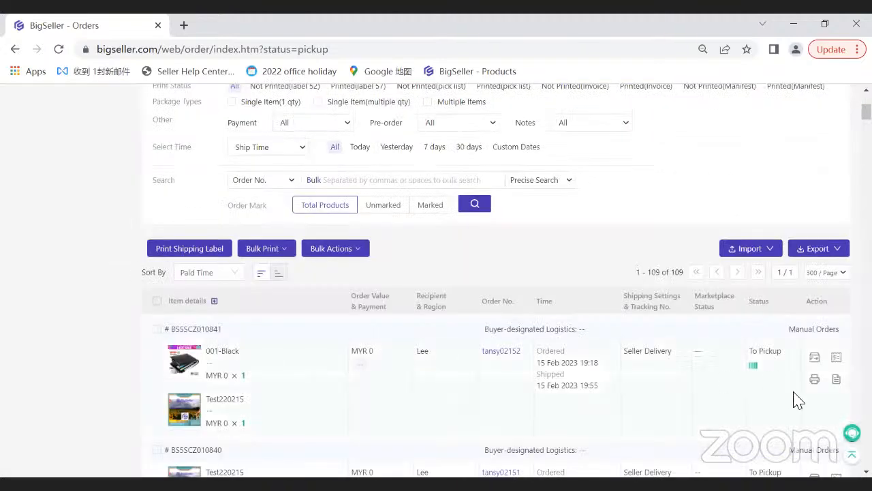
Check the Summary and Address information in the details of the first To Pickup order, and close the details
click(836, 379)
scroll(609, 380, down, 1)
scroll(566, 396, up, 1)
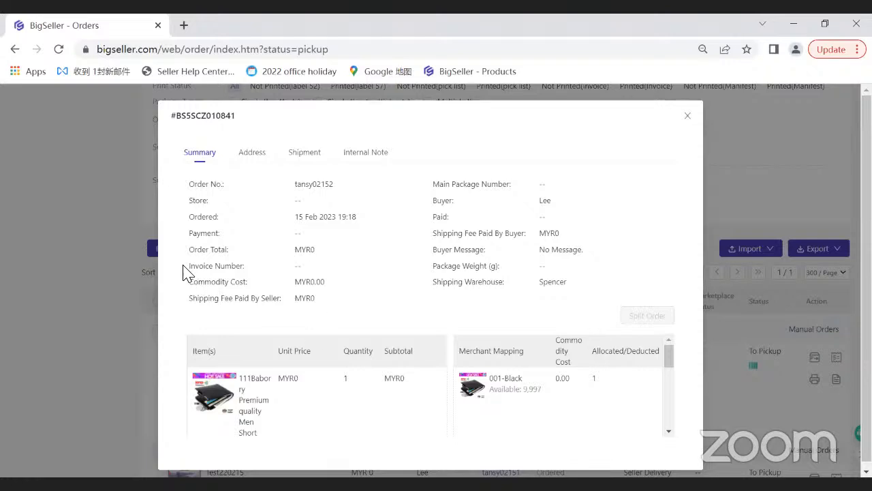
click(254, 167)
click(300, 156)
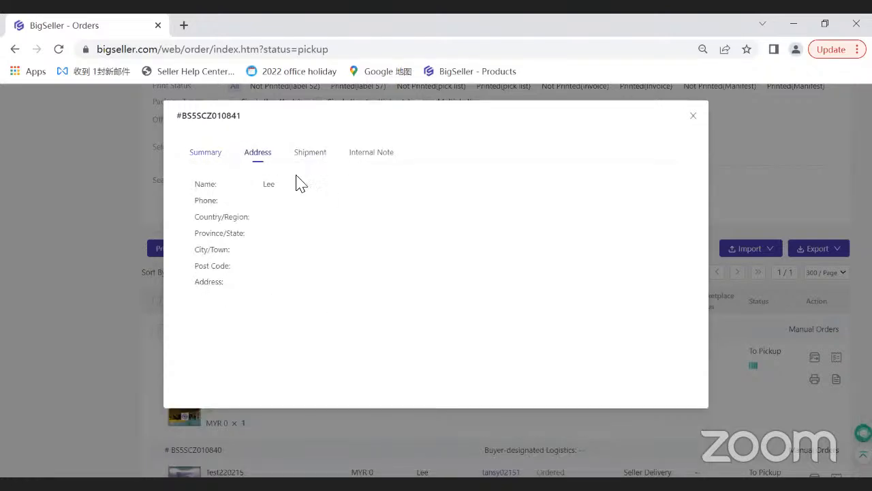
click(220, 156)
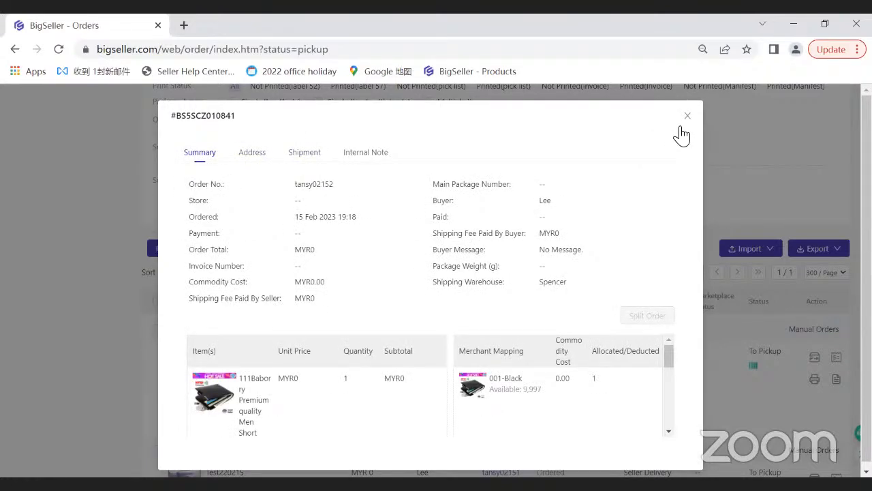
click(687, 116)
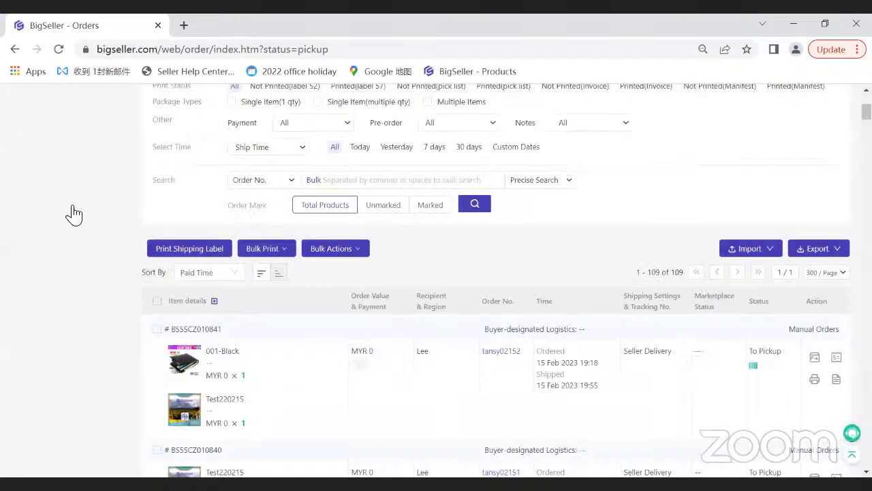
Show the bulk actions available for In Process Orders, including Void Order
scroll(74, 209, up, 4)
click(42, 184)
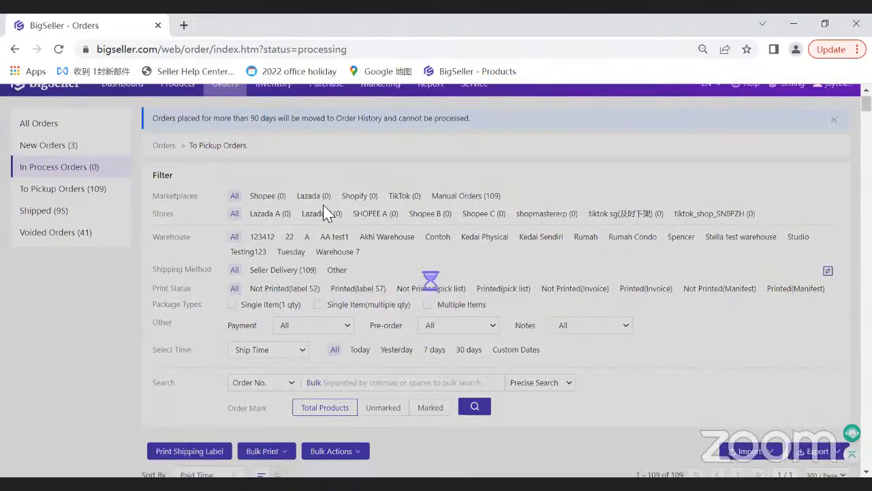
scroll(338, 241, down, 4)
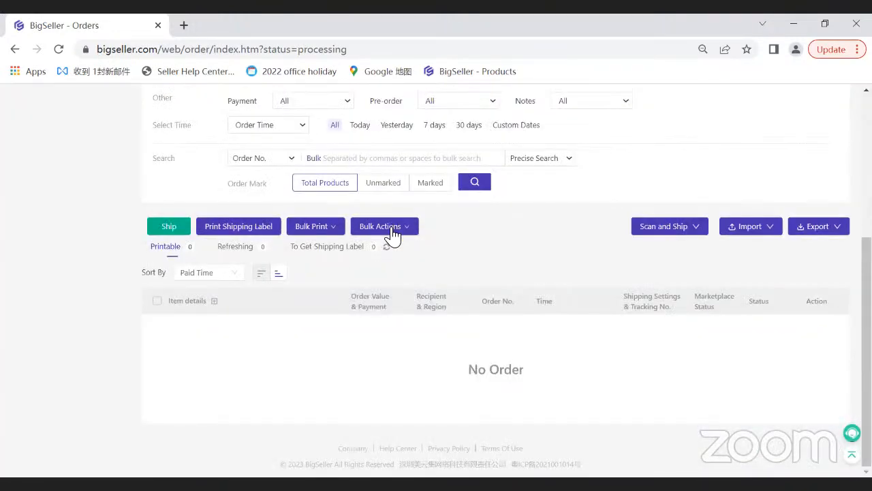
click(393, 234)
scroll(389, 252, up, 1)
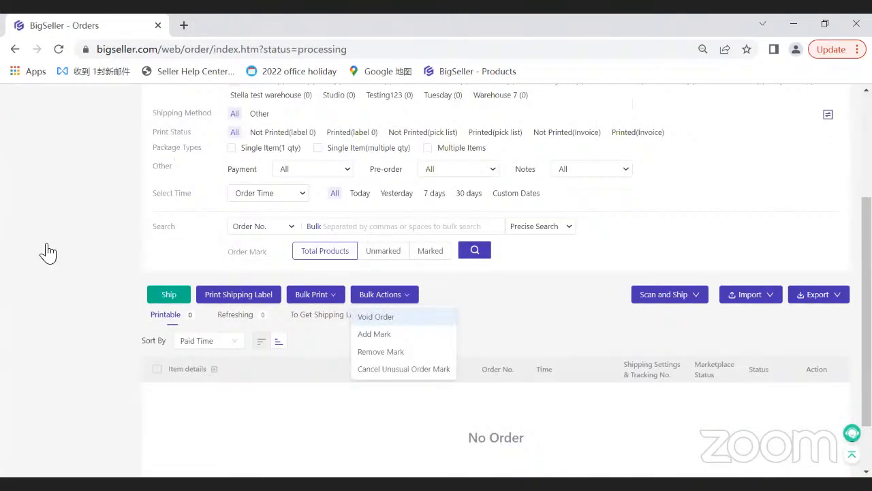
Select the first order in Voided Orders and review the bulk actions available for it
scroll(44, 255, up, 3)
click(68, 254)
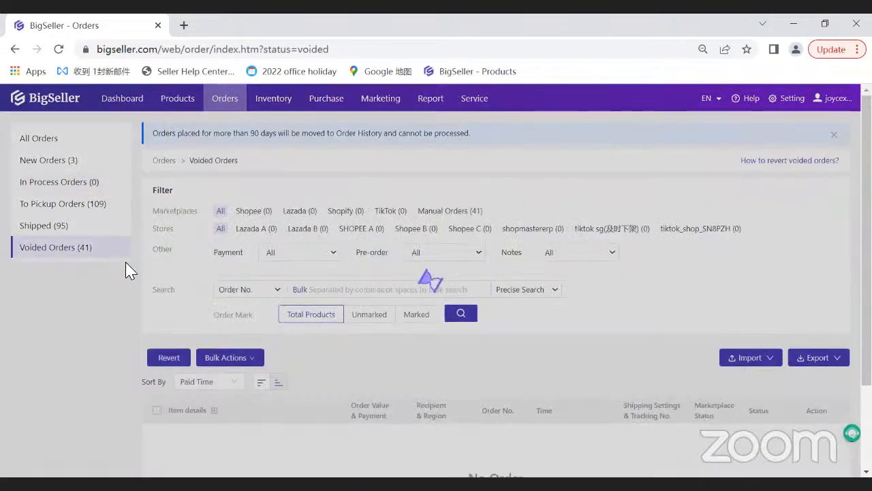
scroll(137, 259, down, 3)
click(157, 234)
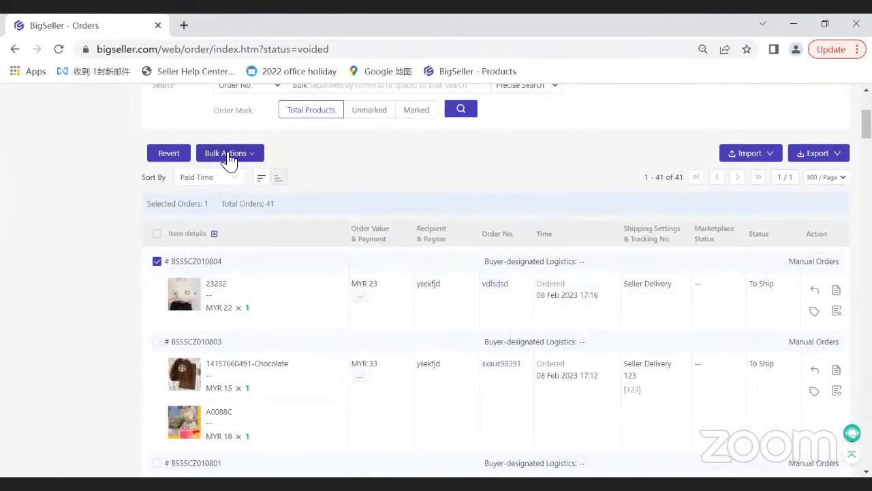
click(229, 157)
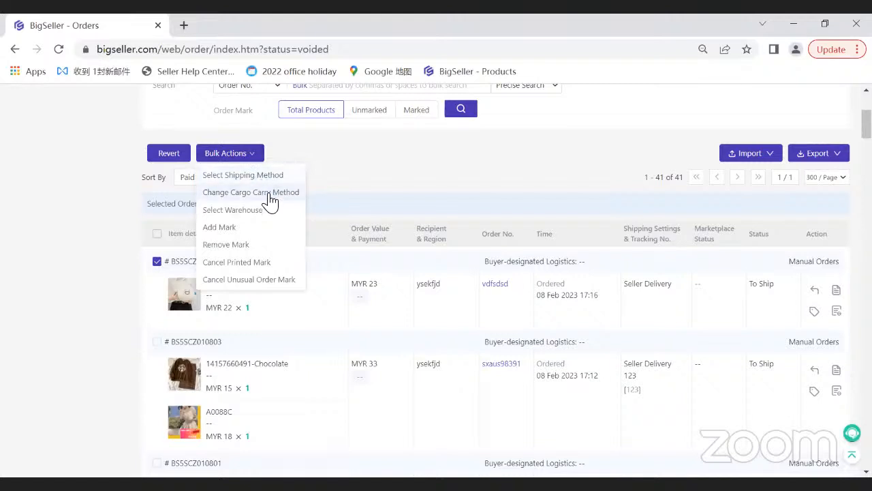
Examine the merchant mapping in the selected voided order's details, and close the details
click(837, 291)
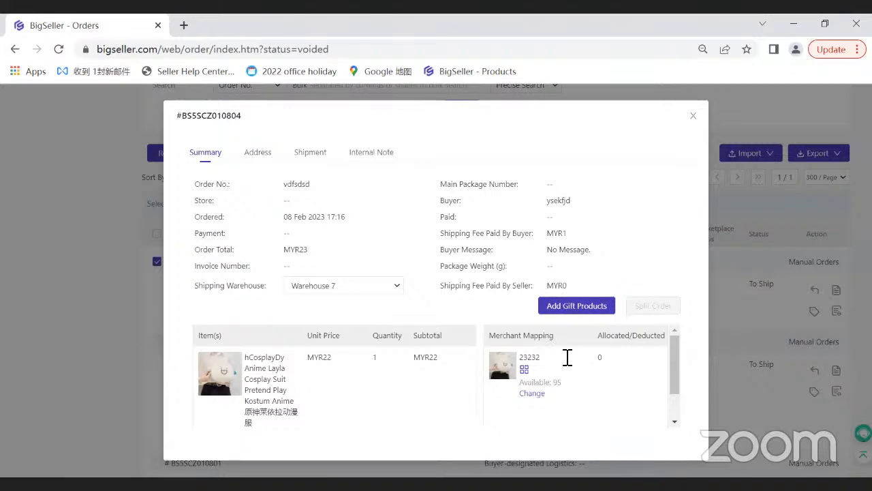
click(693, 113)
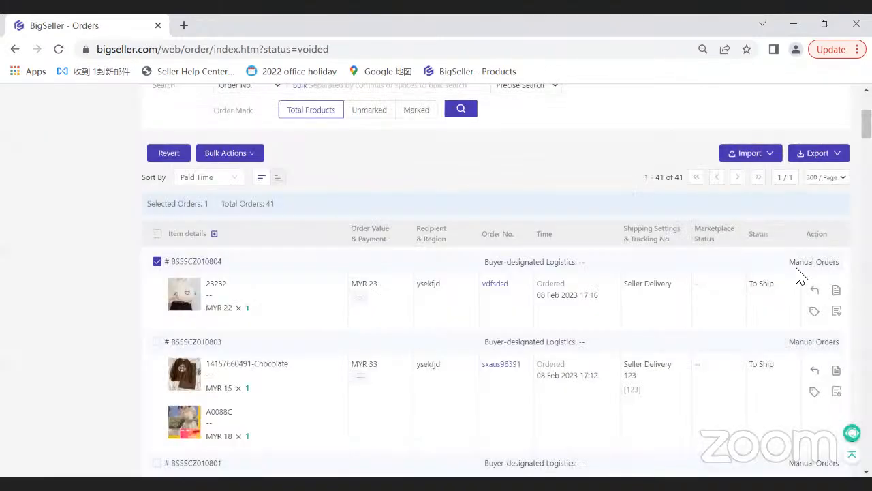
scroll(181, 253, up, 3)
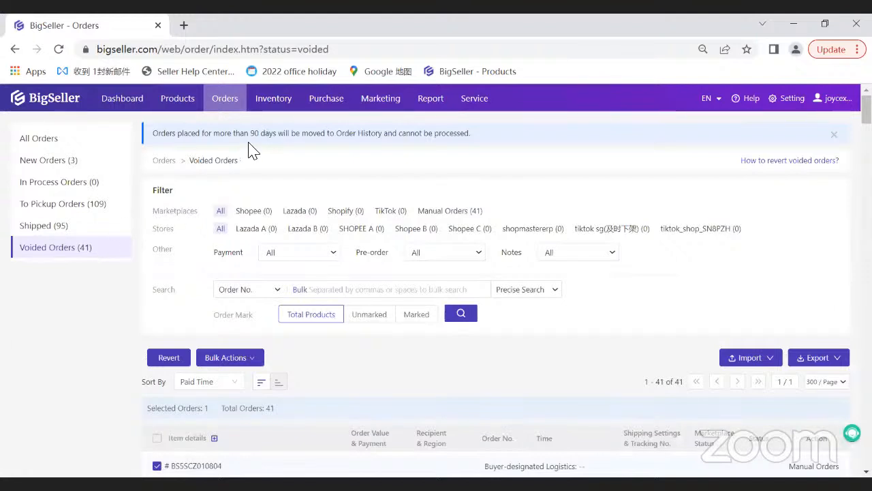
Check the allocated stock in the details of the To Pack order in New Orders, and close the details
click(71, 166)
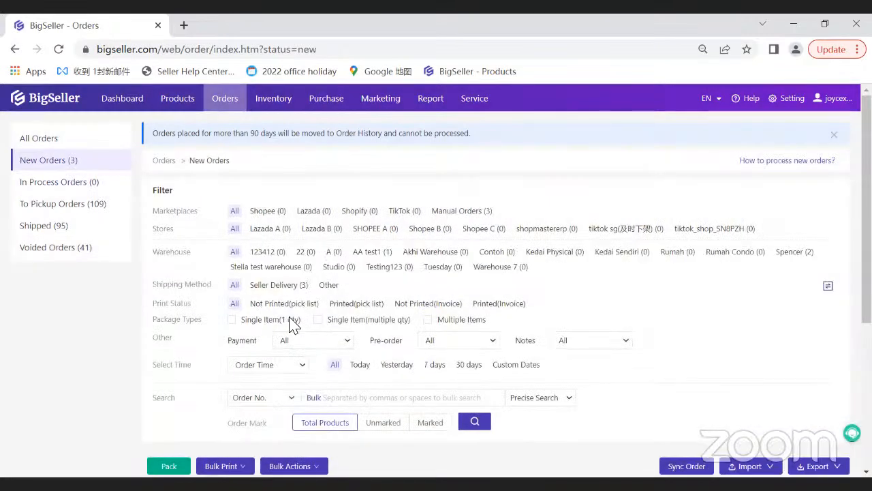
scroll(294, 341, down, 2)
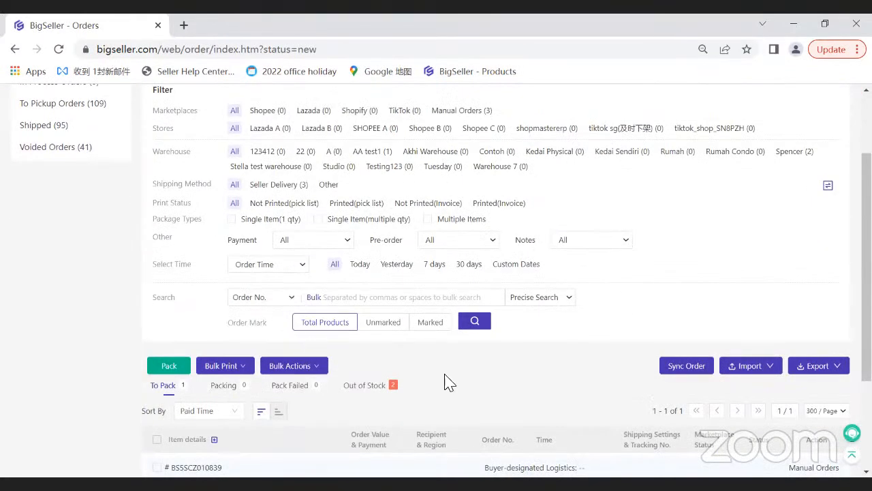
scroll(307, 347, down, 2)
click(787, 387)
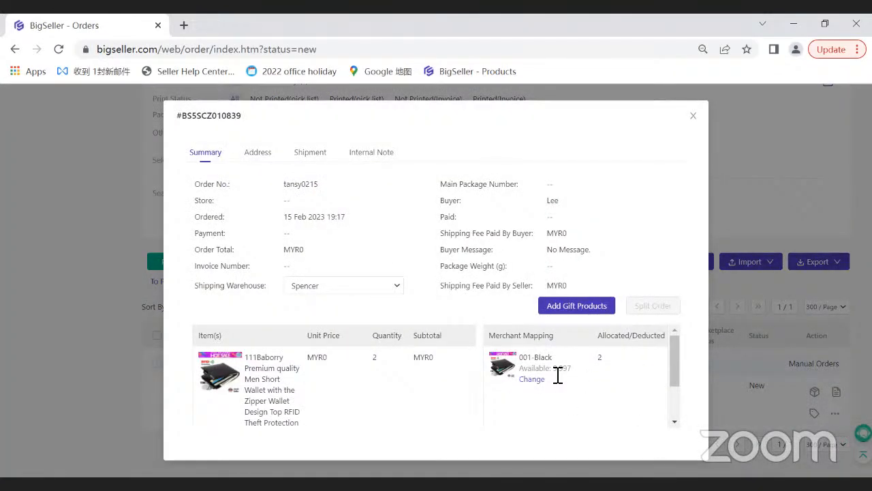
click(693, 116)
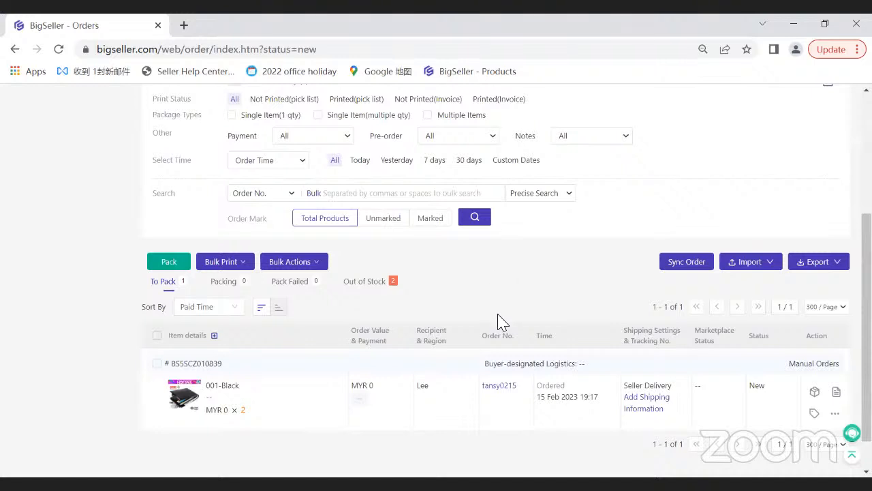
click(188, 362)
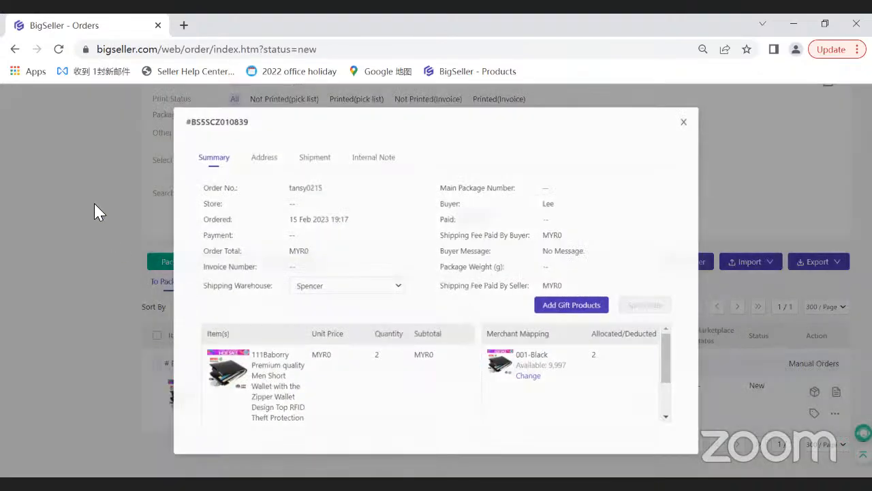
click(93, 210)
Return to Voided Orders and check the Allocated/Deducted quantity in the first order's details, and close them
scroll(86, 189, up, 4)
click(42, 246)
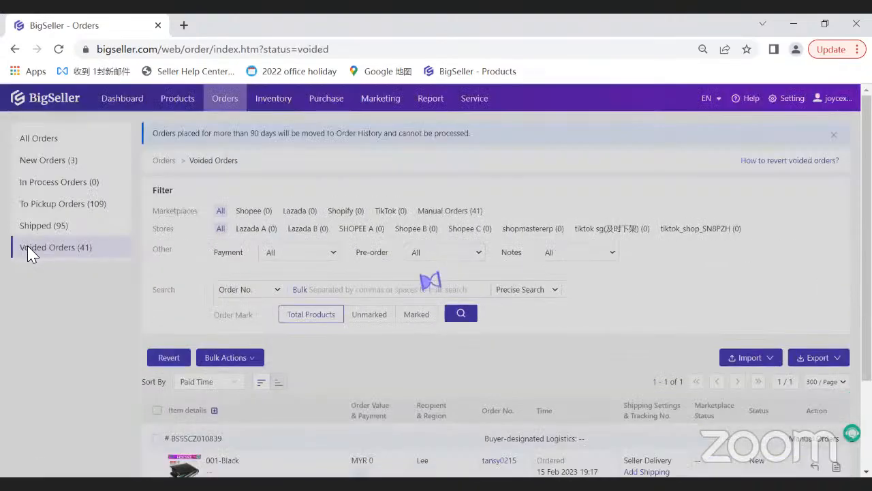
scroll(112, 268, down, 1)
scroll(775, 255, down, 3)
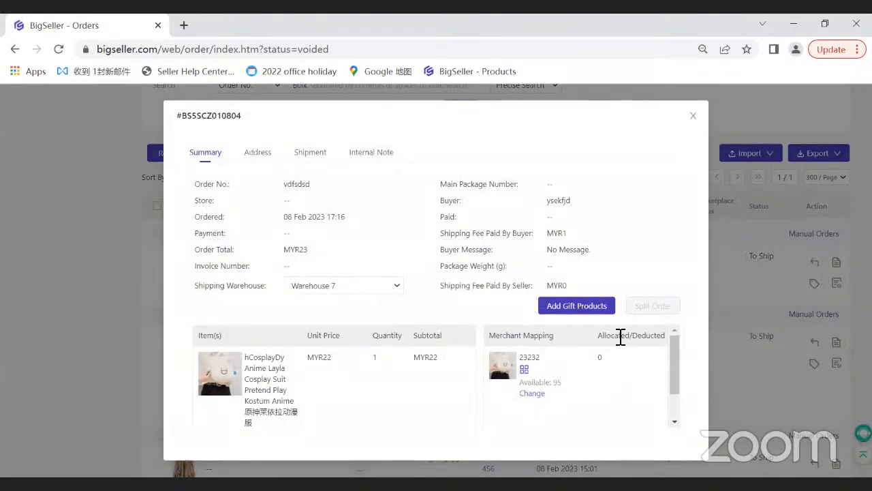
drag(620, 336, 619, 361)
click(586, 376)
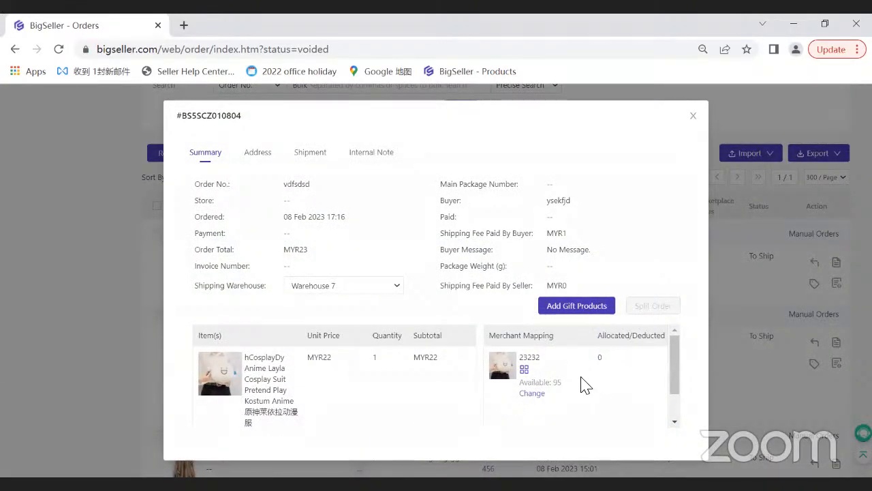
click(693, 116)
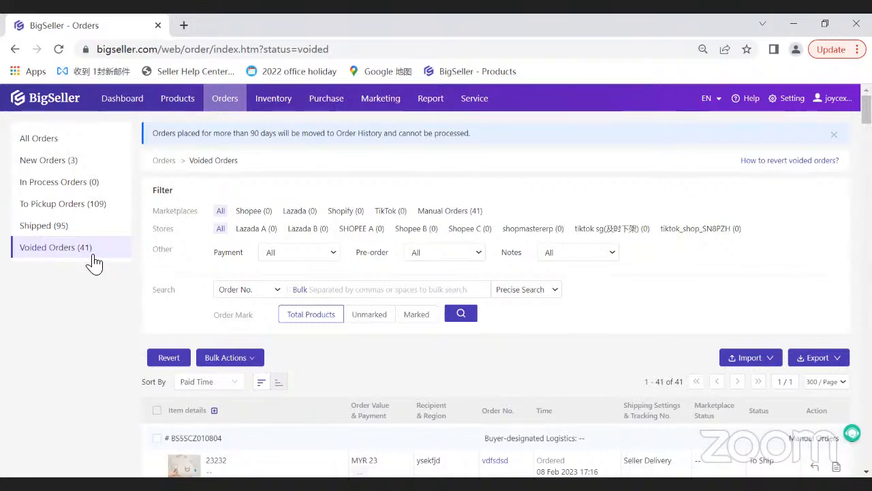
View Order History under All Orders, and return to the orders within 90 days
click(56, 140)
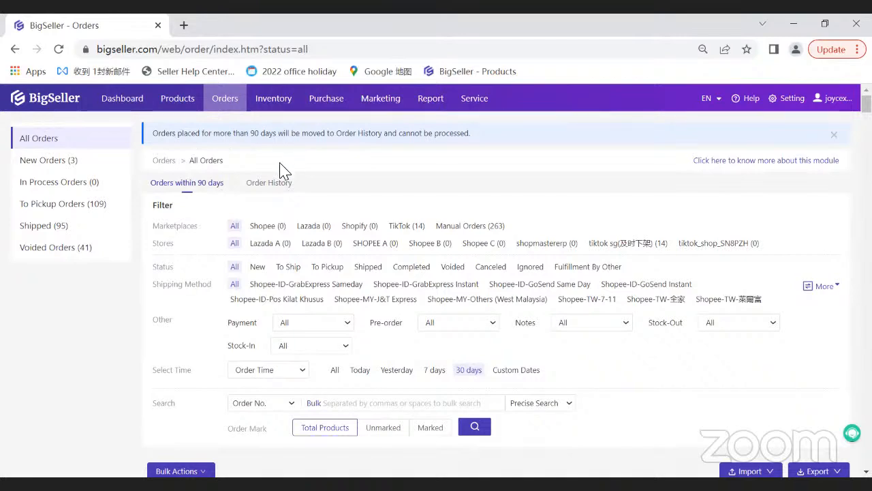
click(269, 185)
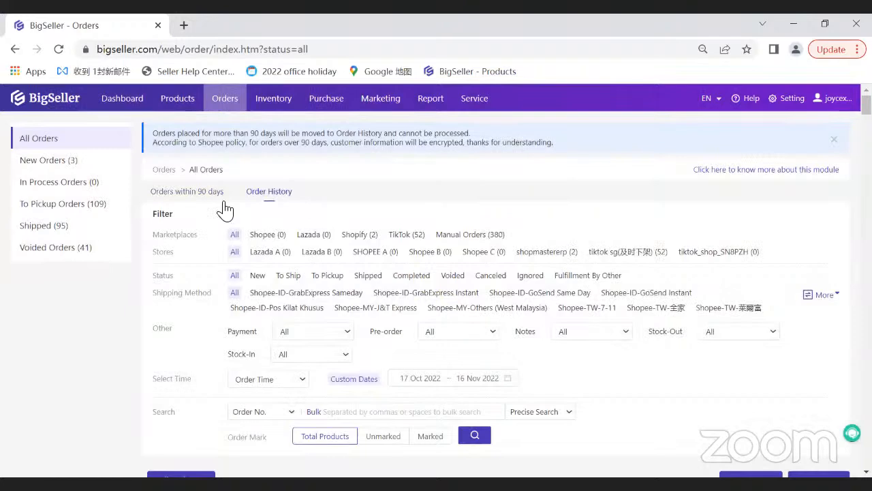
click(194, 192)
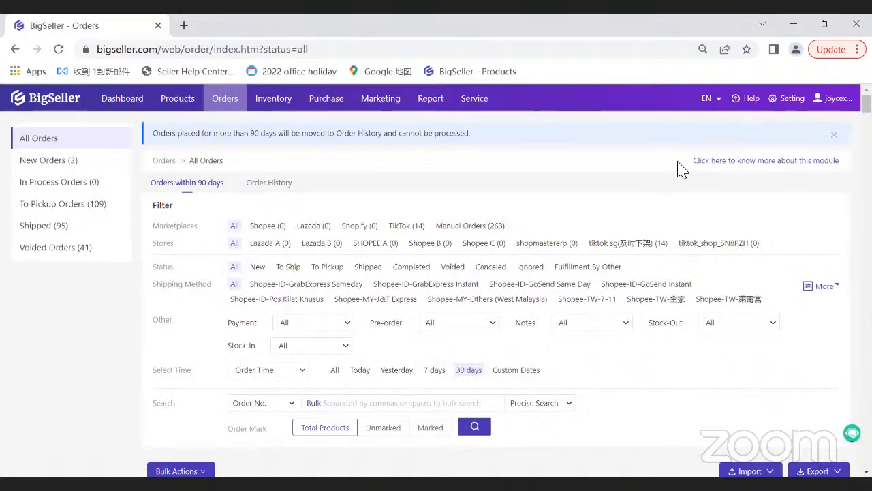
Go to Other Settings within Order Settings and examine the Lazada RTS Settings options
click(790, 102)
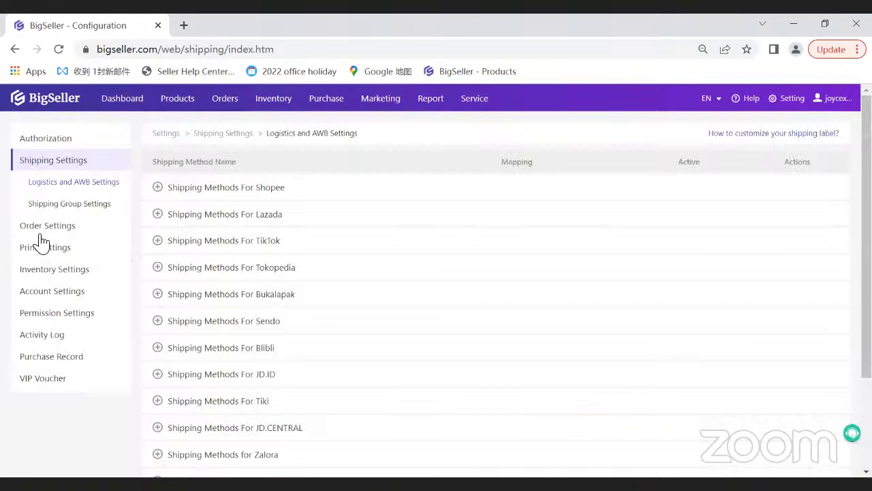
click(41, 227)
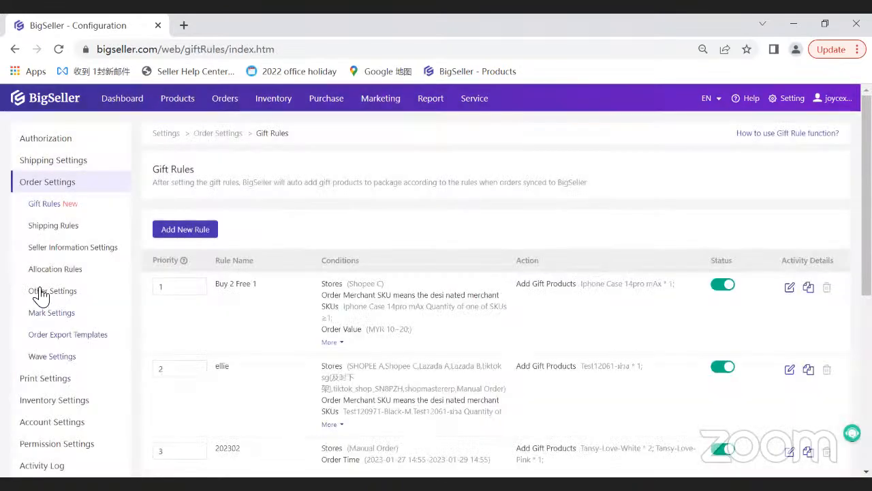
click(42, 292)
drag(154, 234, 217, 238)
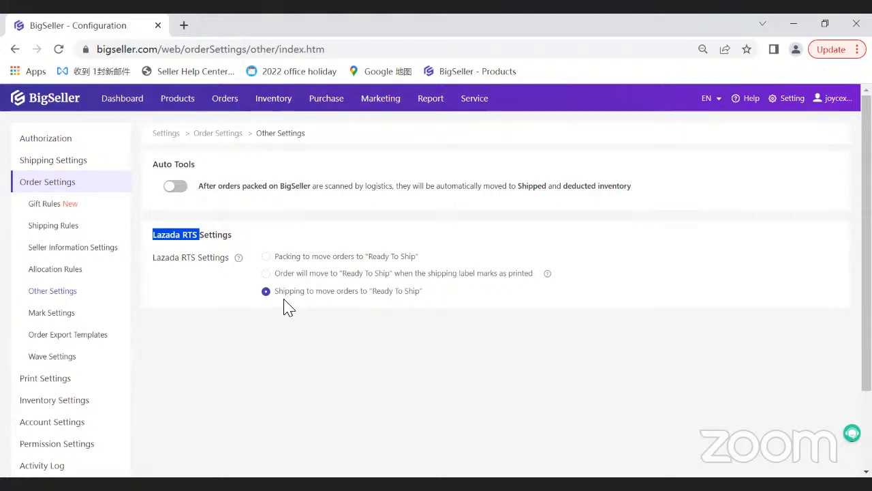
click(250, 297)
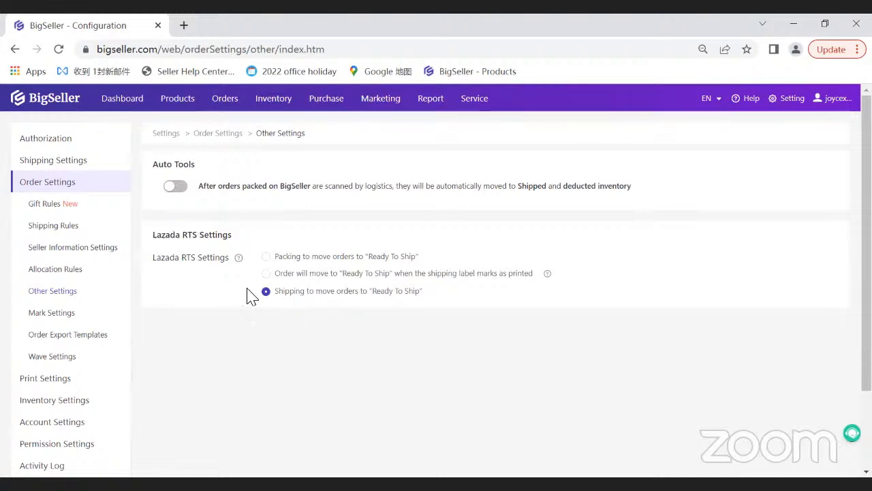
Return to the Processing Orders page, and switch to WPS Presentation to show the order processing benefits slide full screen
mouse_move(225, 113)
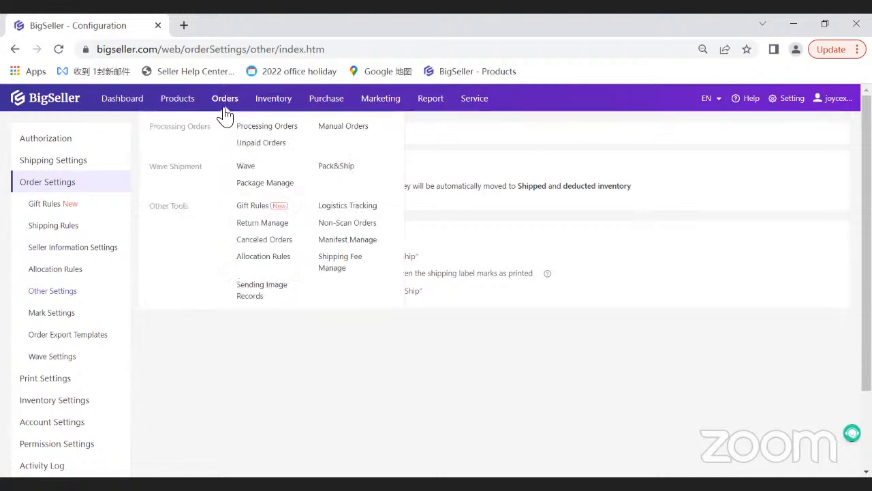
click(253, 130)
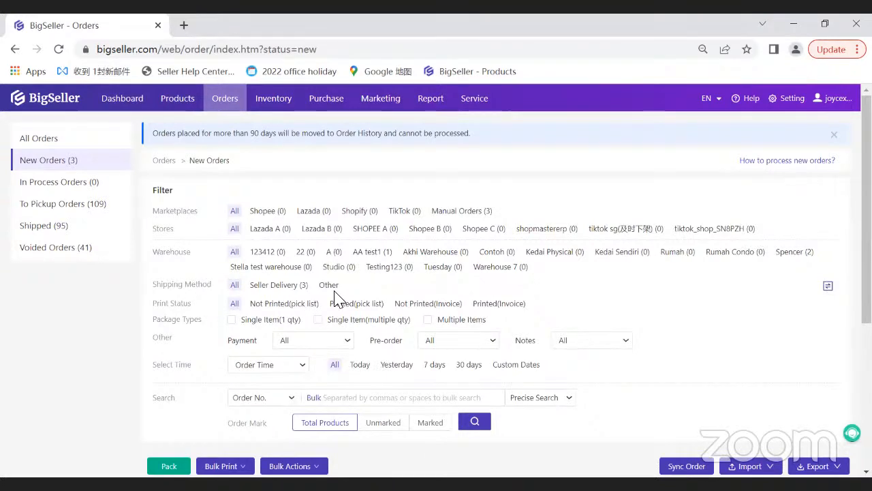
click(660, 471)
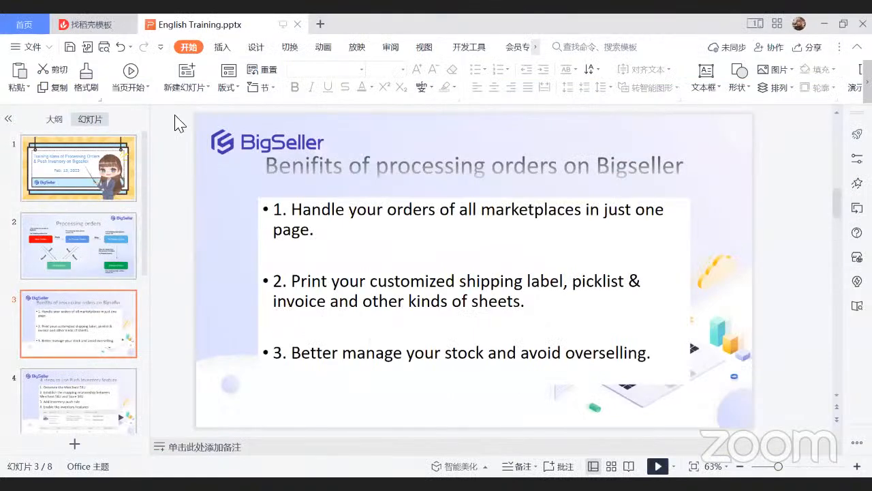
key(shift+F5)
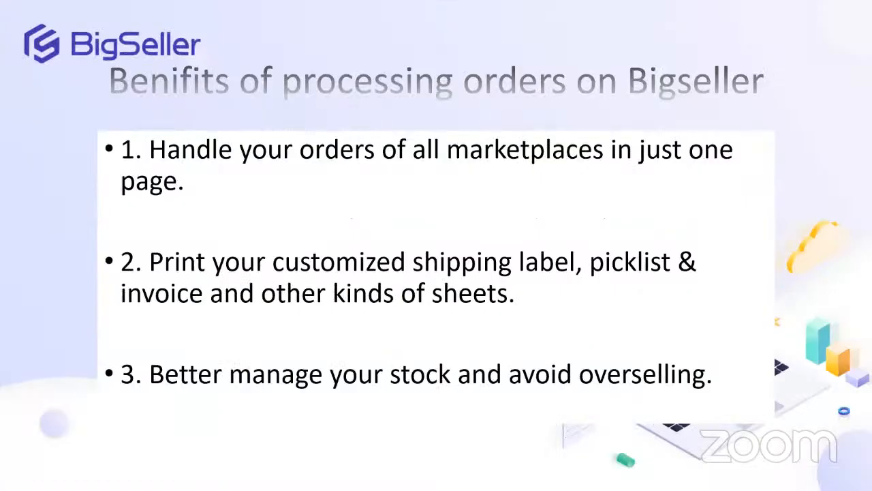
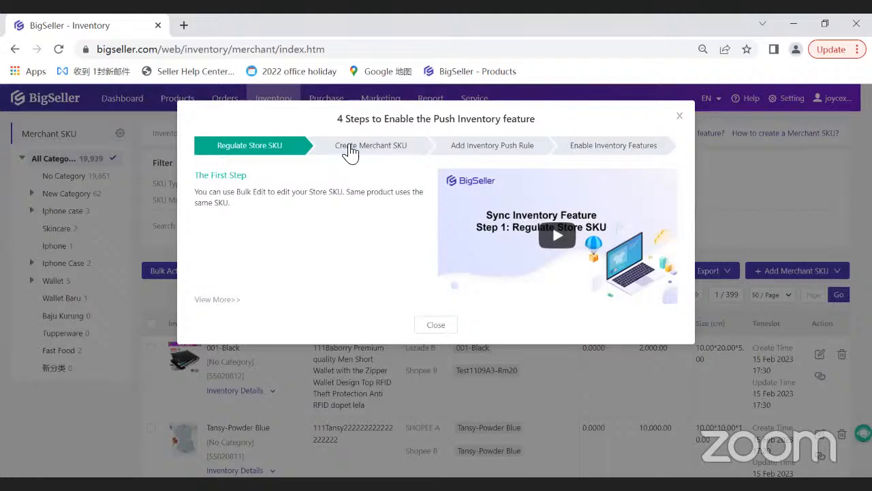
Review the four steps of the Push Inventory guide, from Regulate Store SKU to Enable Inventory Features, and close it
click(346, 145)
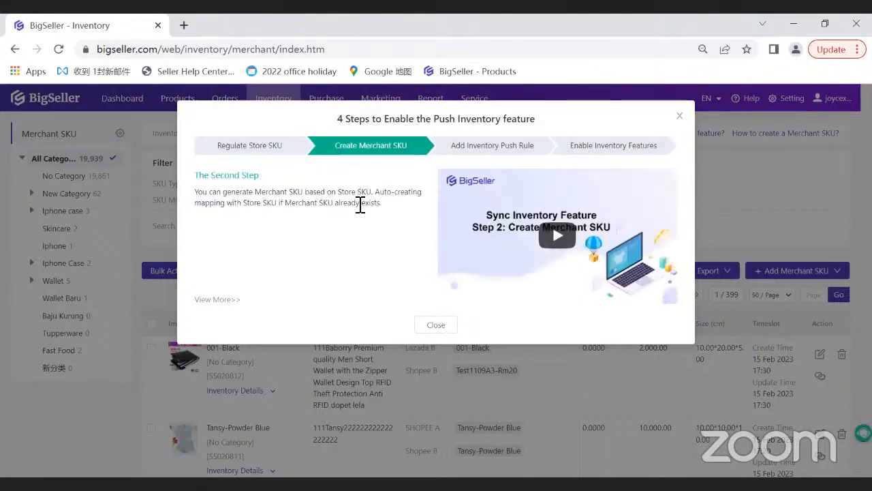
click(476, 147)
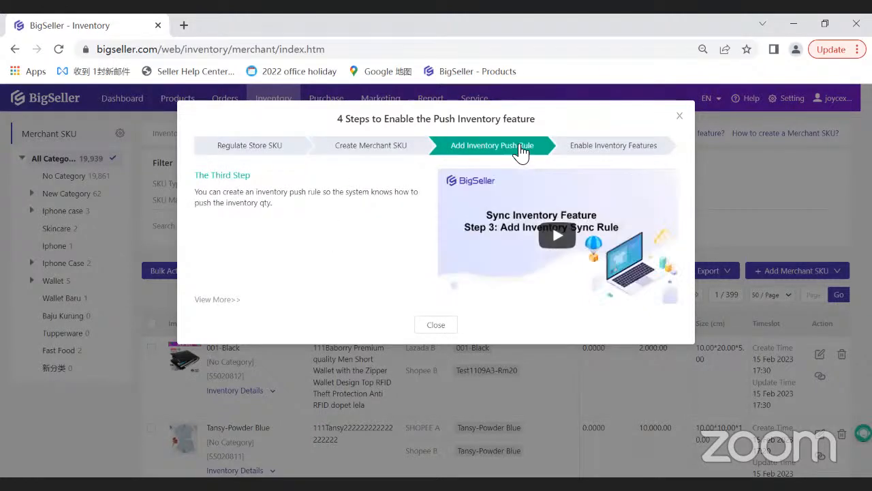
click(584, 156)
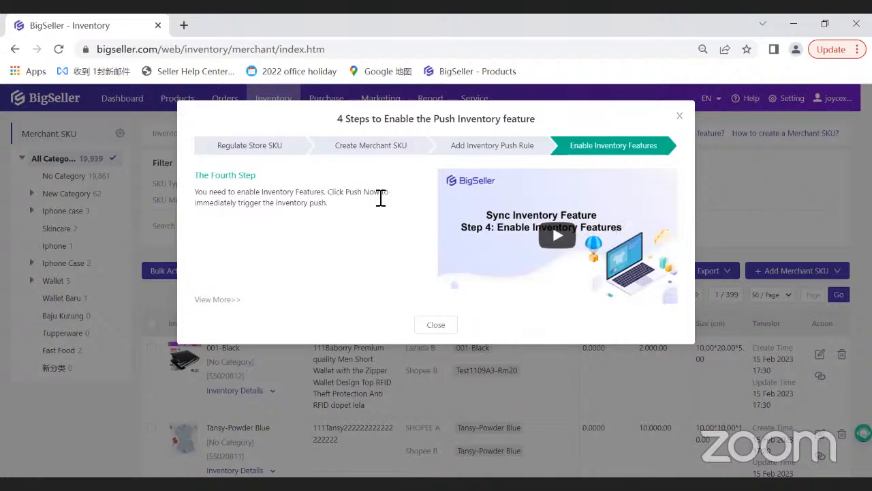
click(266, 157)
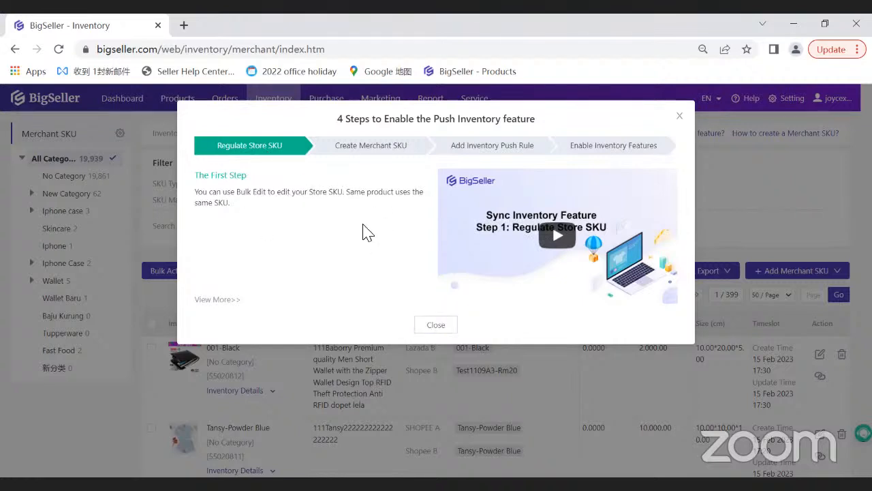
click(429, 327)
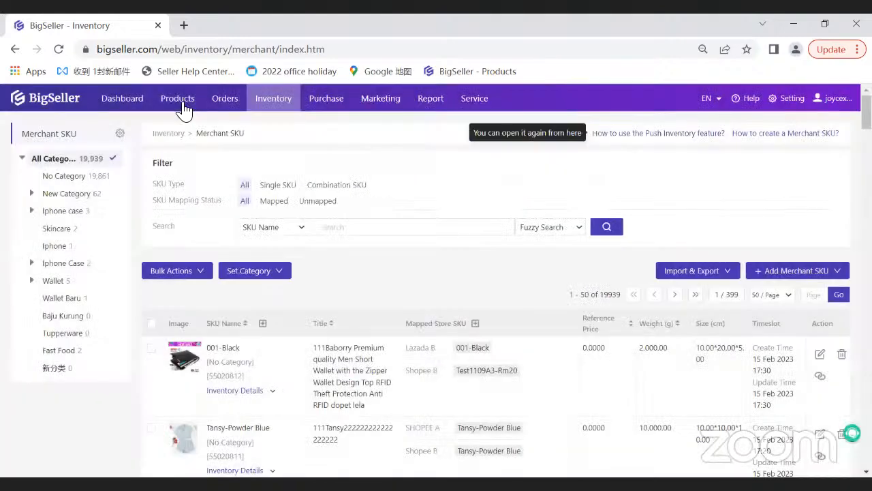
Go to the active Shopee listings and select the two 111BT21 minini PLUSH PEN POUCH222 products of Shopee B and SHOPEE A
mouse_move(184, 109)
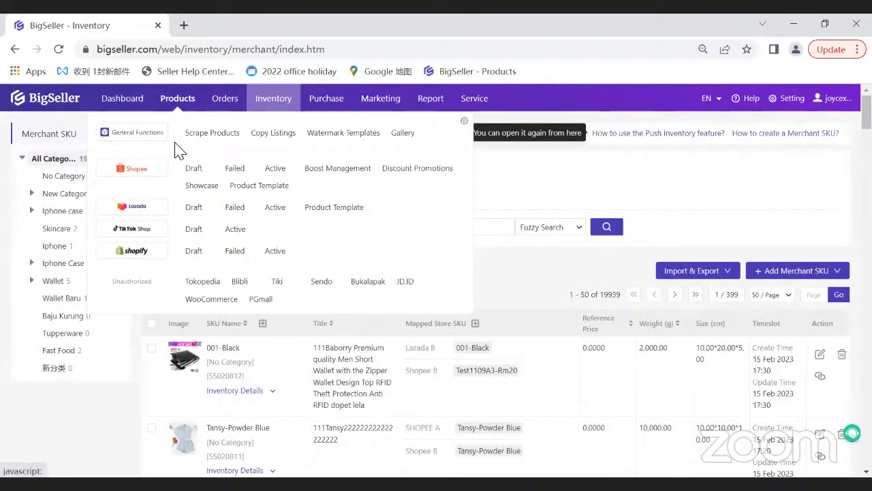
click(269, 170)
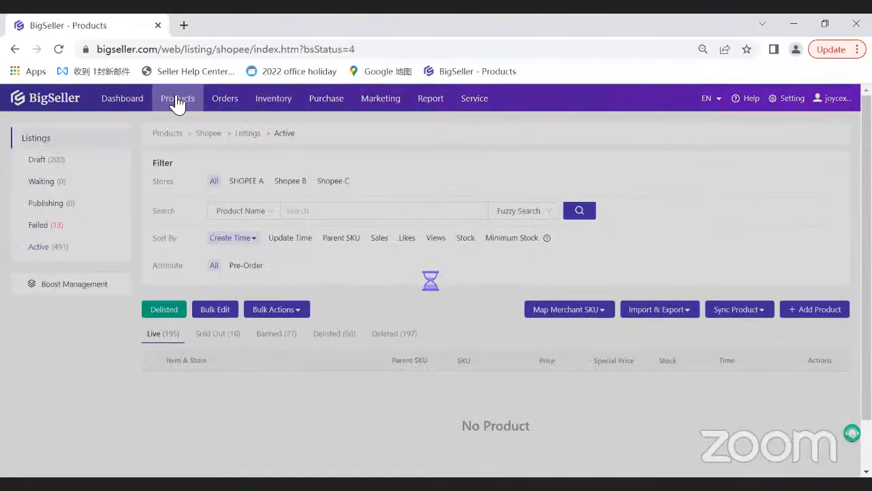
mouse_move(177, 100)
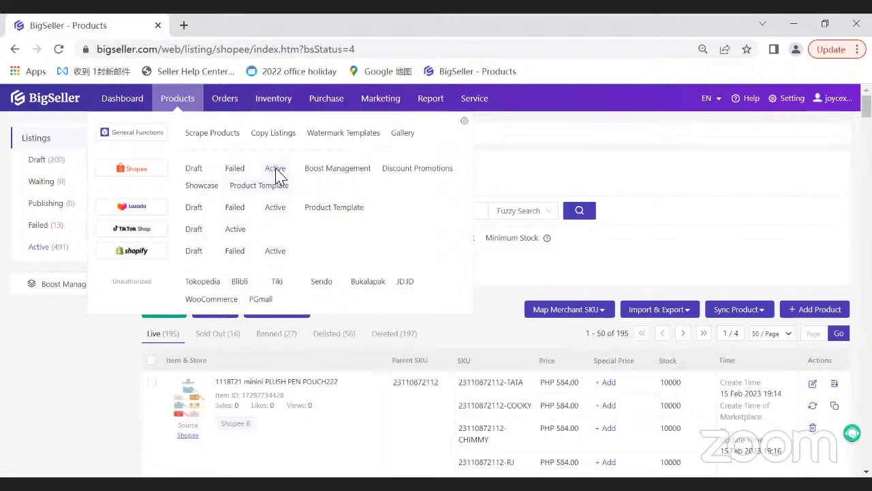
scroll(136, 191, down, 3)
click(152, 178)
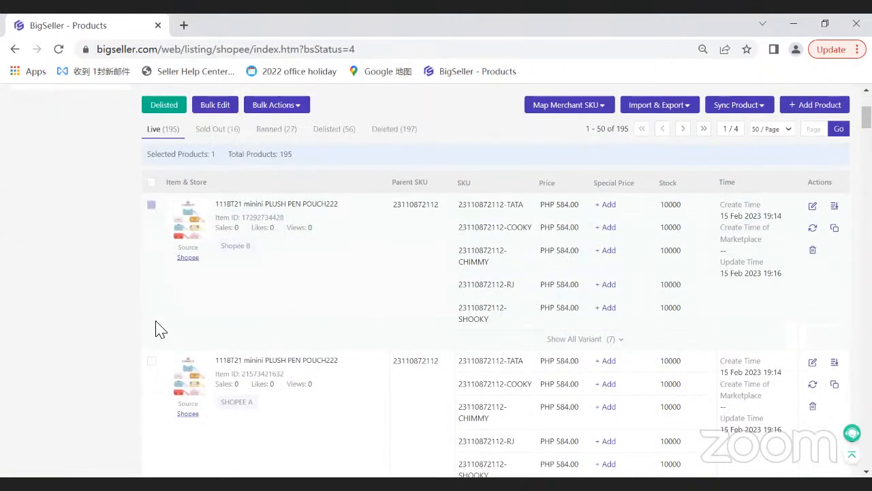
click(151, 360)
scroll(265, 332, down, 1)
scroll(246, 278, up, 1)
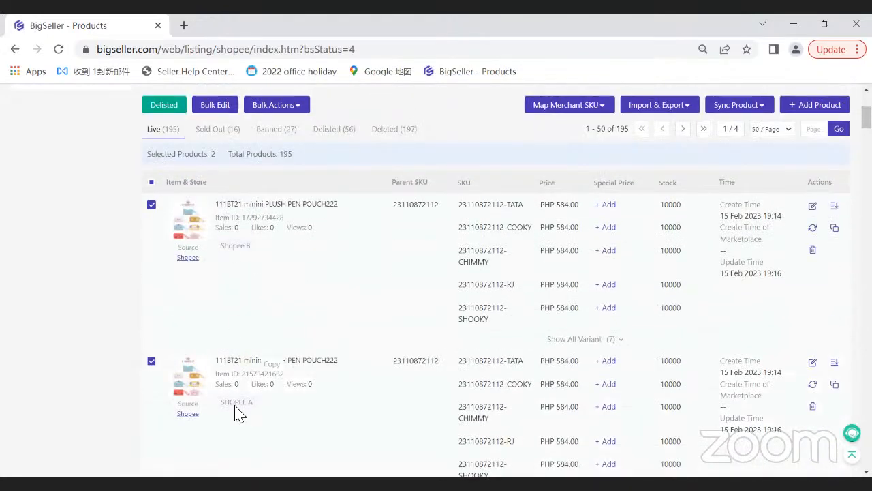
Compare the store names and variation SKUs of the two selected pen pouch listings
double_click(236, 402)
drag(220, 247, 282, 262)
click(283, 263)
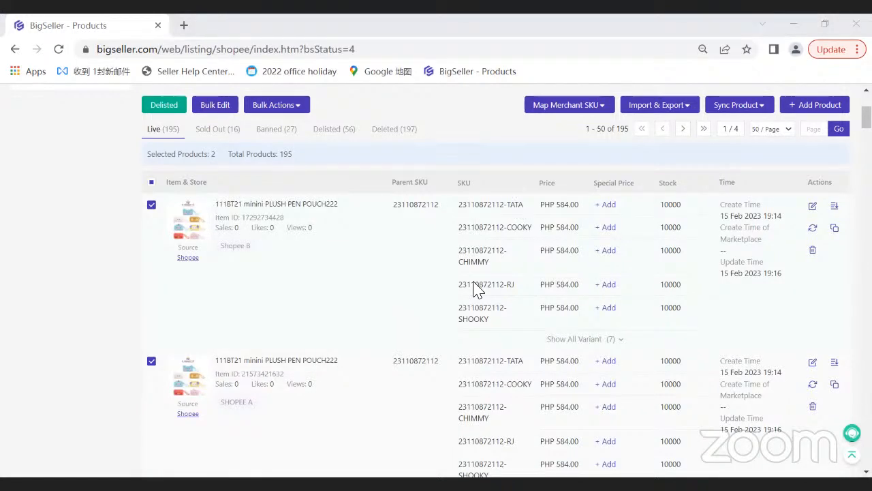
double_click(466, 184)
click(476, 182)
scroll(492, 346, down, 1)
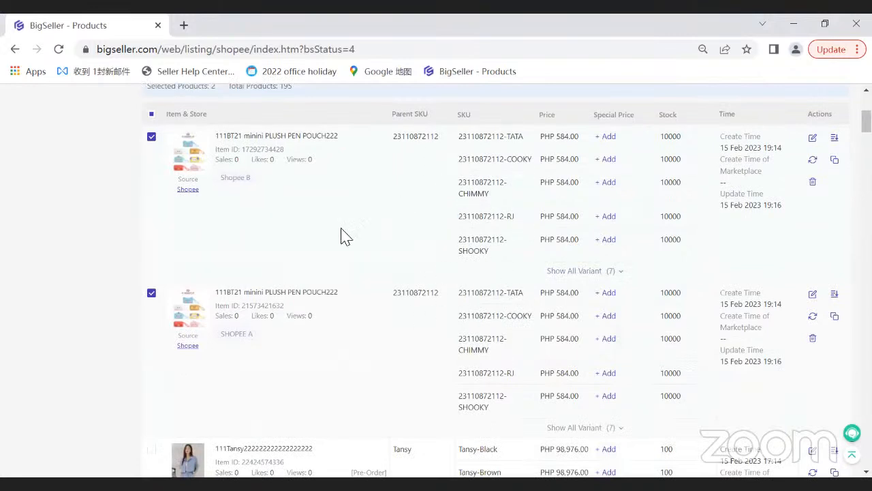
scroll(435, 280, up, 1)
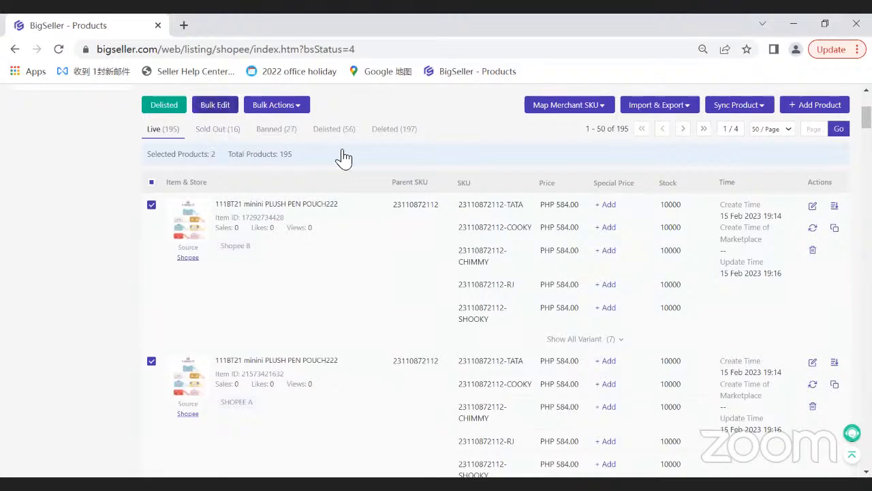
Open the two selected listings in Bulk Edit without synchronizing, and check the Simple format for generating SKUs
click(216, 107)
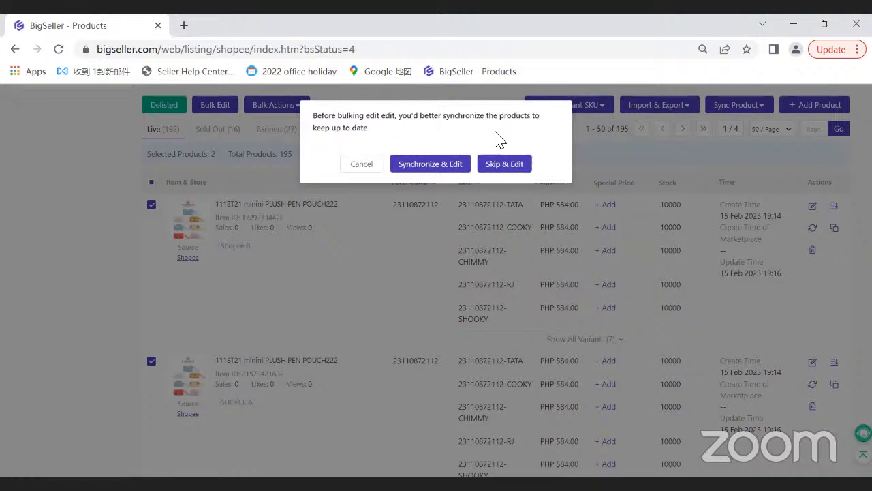
click(510, 163)
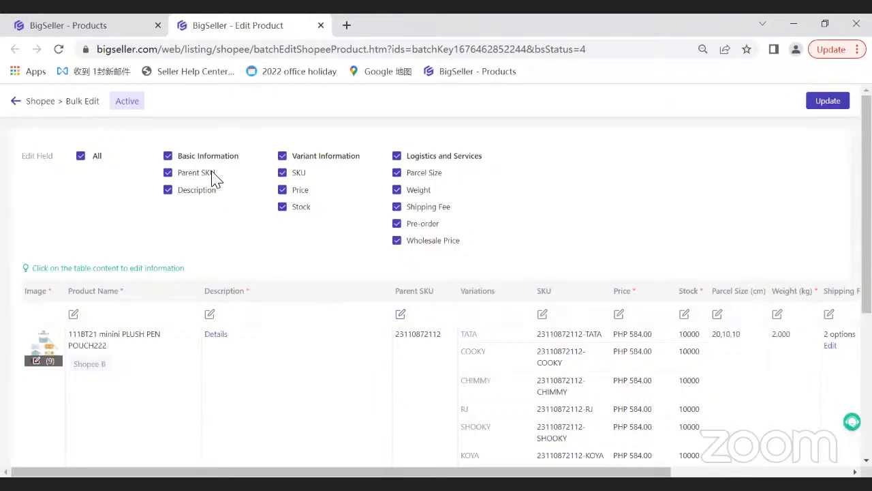
click(542, 315)
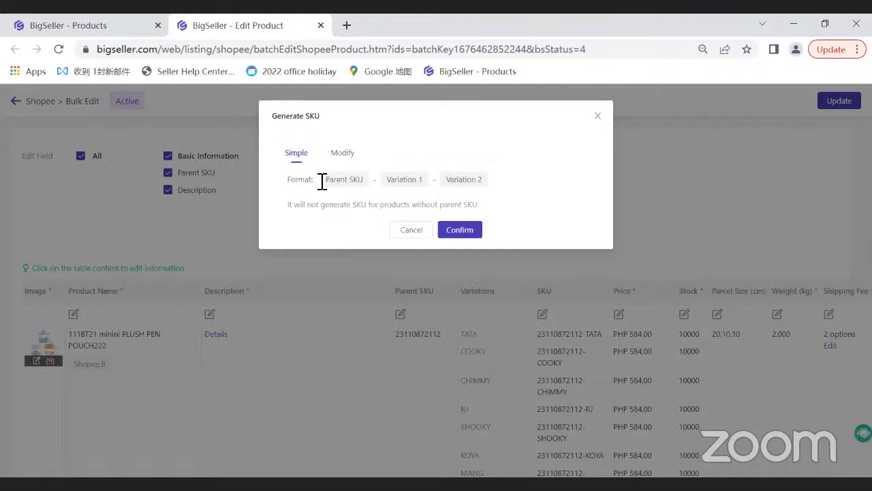
triple_click(358, 181)
drag(387, 181, 457, 191)
click(595, 115)
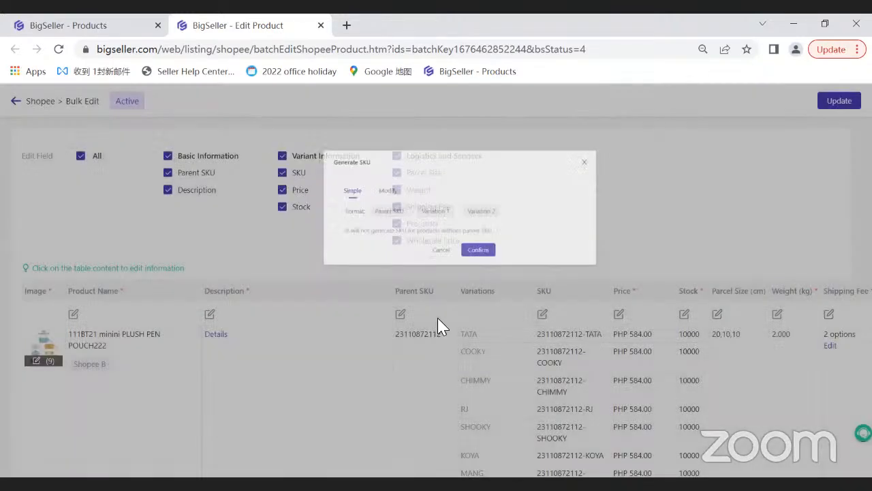
Set the Parent SKU of both pen pouch listings to Tansy
scroll(413, 324, down, 2)
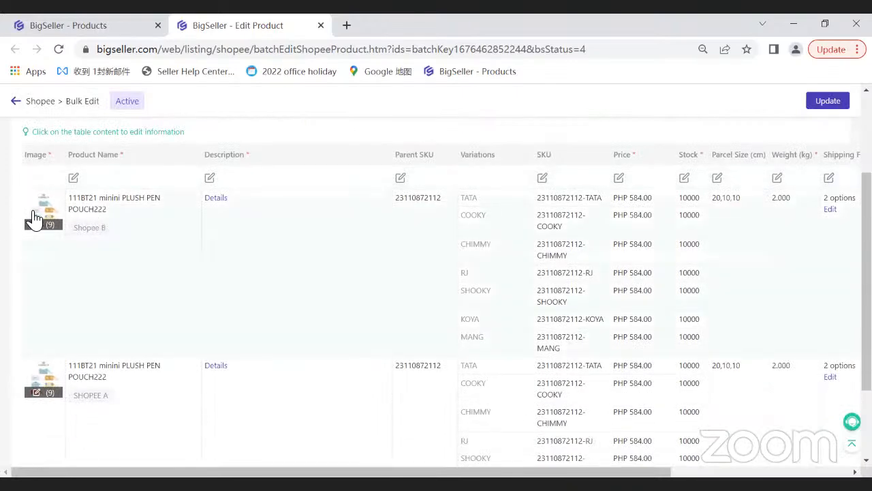
click(401, 178)
key(Escape)
click(446, 203)
key(ctrl+a)
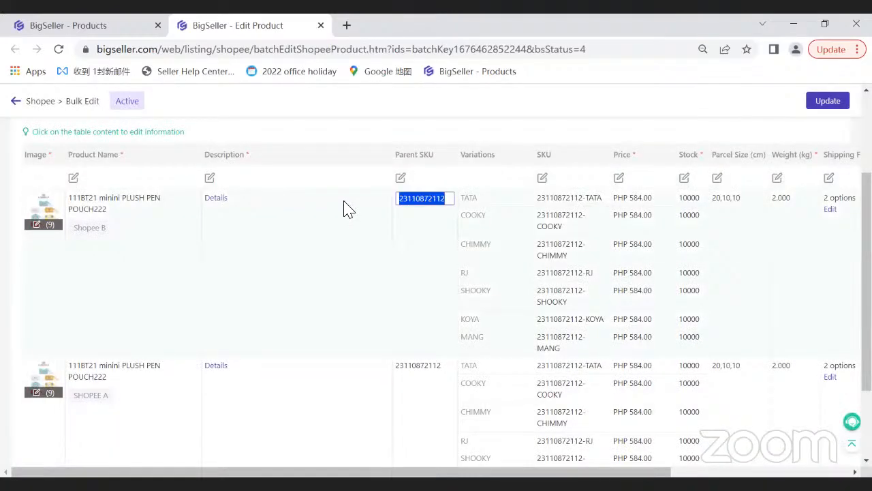
text(Tri)
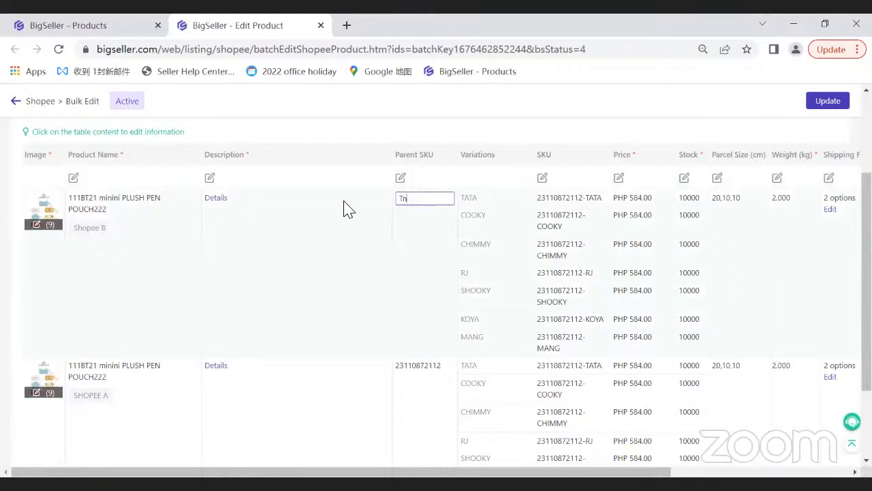
key(BackSpace)
text(ansy)
key(ctrl+a)
key(ctrl+c)
click(421, 380)
key(ctrl+a)
key(ctrl+v)
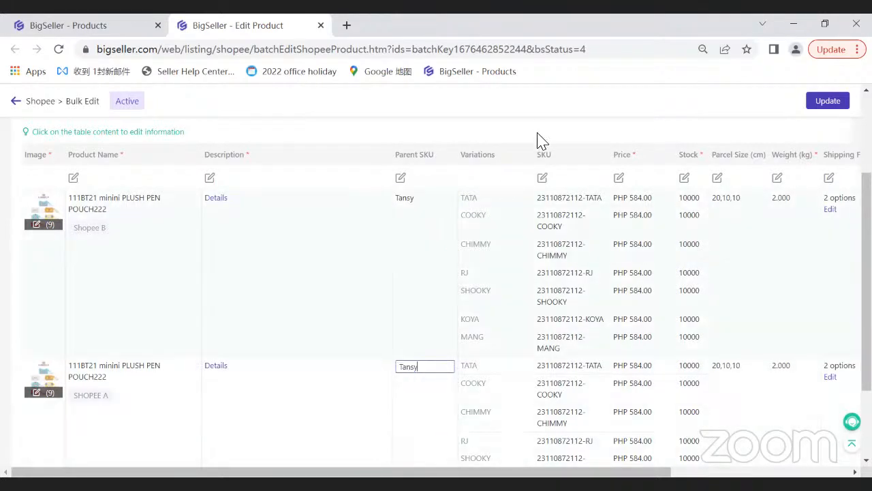
click(539, 153)
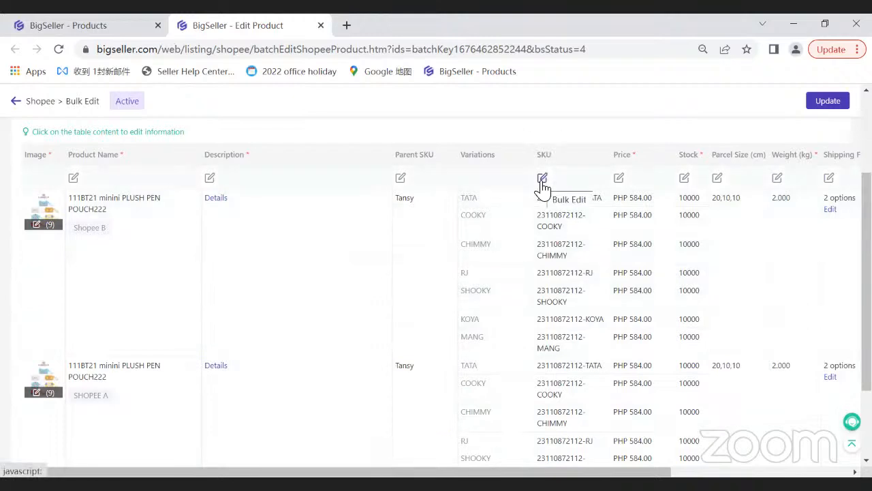
Generate the variation SKUs of both listings in the Simple format, and update the listings
click(542, 178)
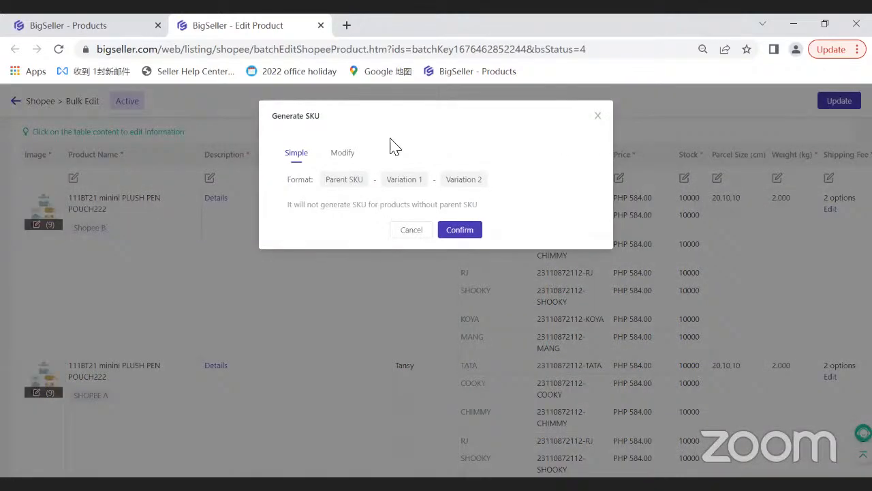
click(451, 229)
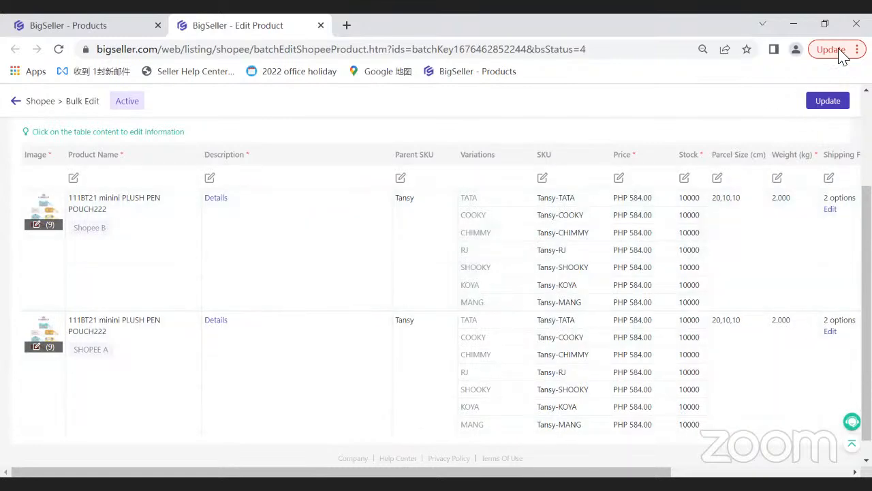
click(828, 100)
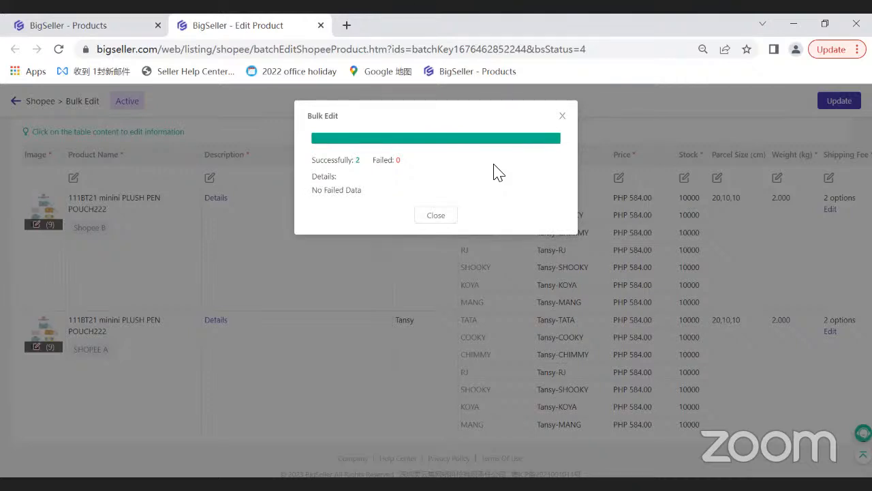
click(430, 217)
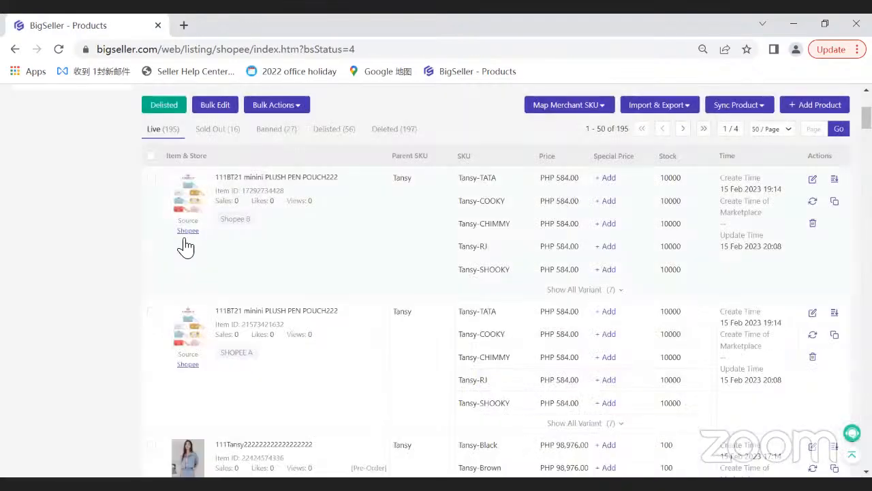
Select the two updated pen pouch listings with the Tansy Parent SKU in the Shopee product list
click(152, 179)
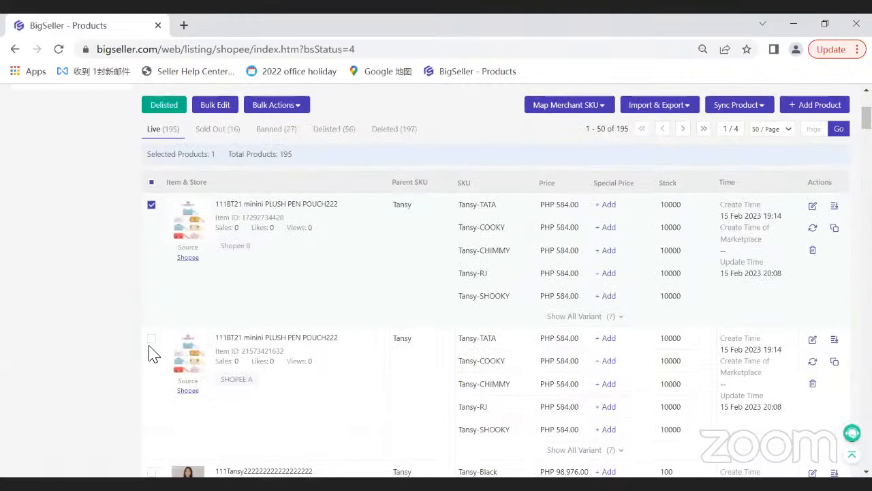
click(151, 339)
scroll(481, 338, up, 3)
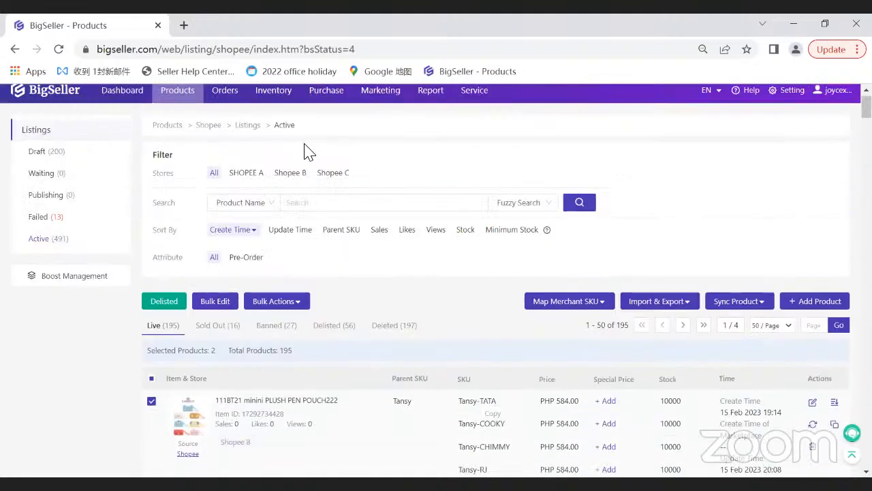
Open the inventory's Merchant SKU page in a new tab, and view the Create Merchant SKU step of the Push Inventory guide
mouse_move(269, 100)
right_click(293, 124)
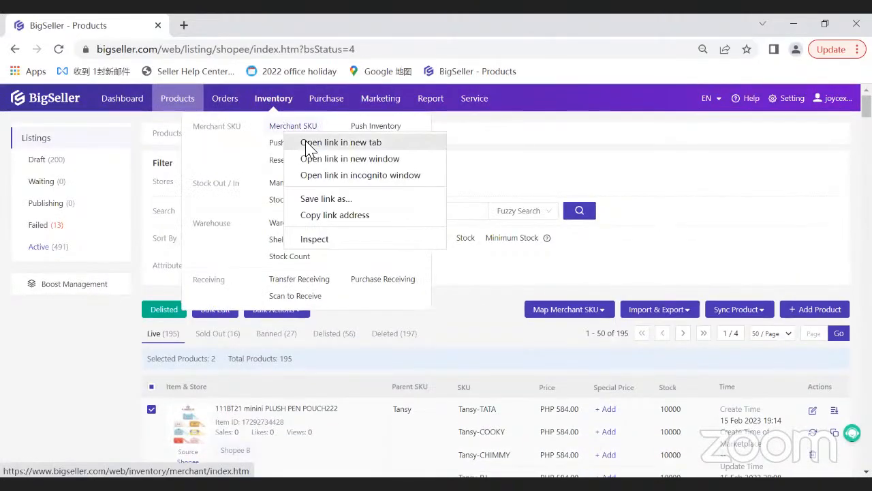
click(308, 141)
click(256, 28)
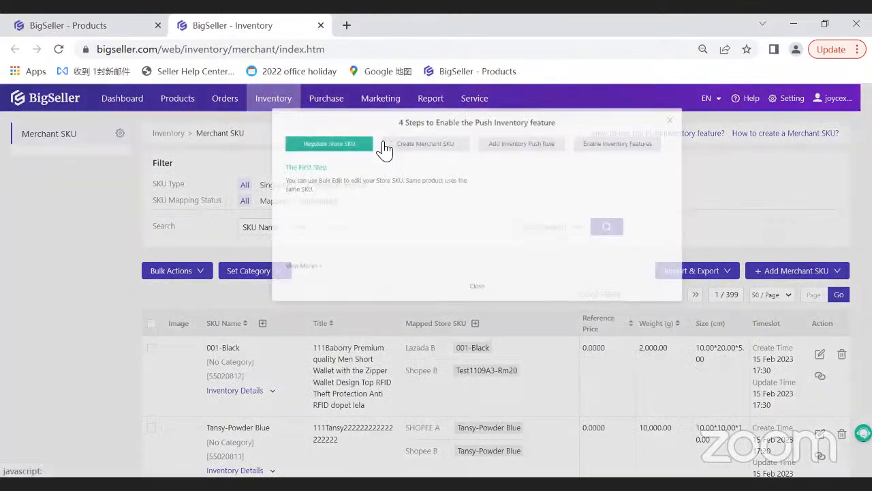
click(355, 144)
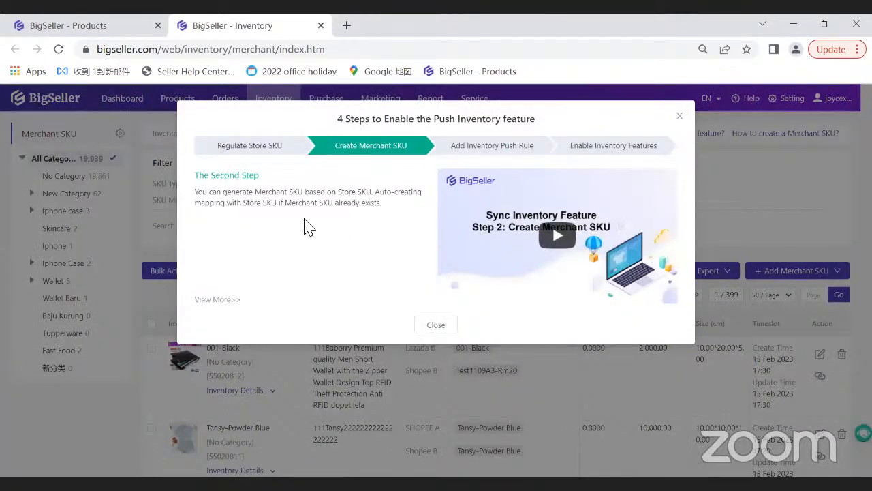
Close the Push Inventory feature guide on the inventory page
click(133, 27)
scroll(456, 374, down, 2)
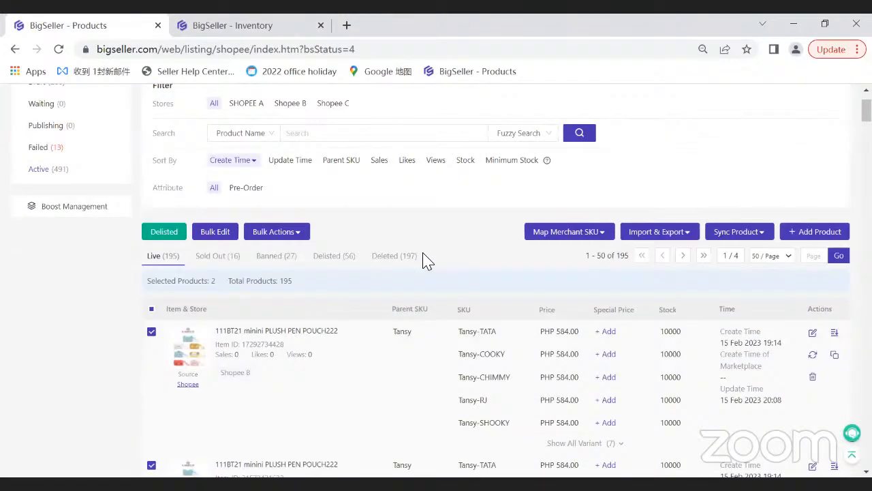
click(246, 28)
click(436, 325)
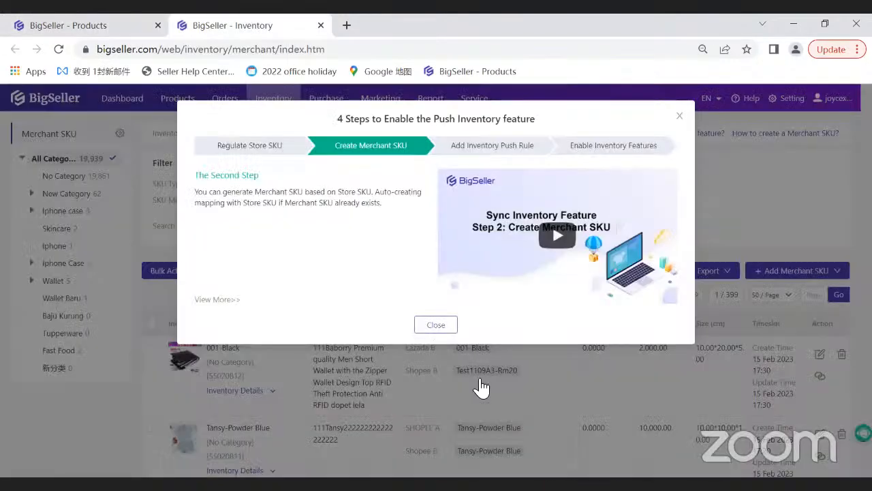
scroll(179, 125, down, 1)
Return to the product listings with only the SHOPEE A pouch listing selected and show all its variants
click(87, 31)
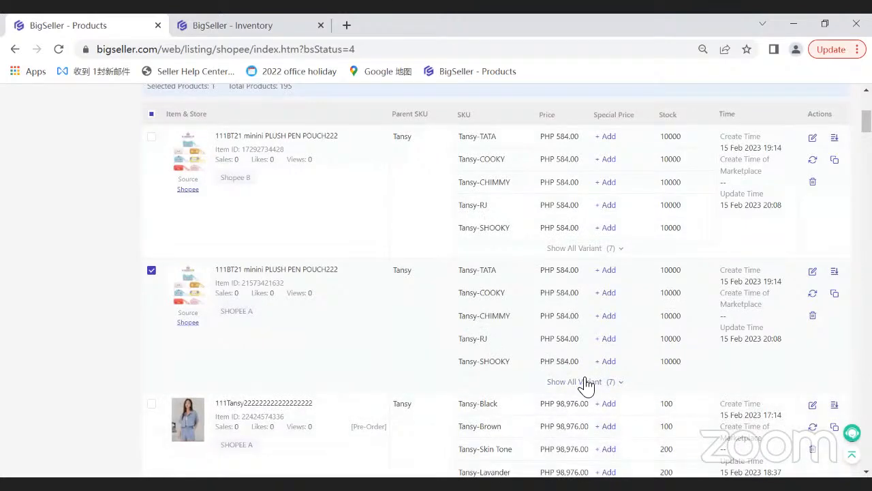
scroll(278, 386, up, 2)
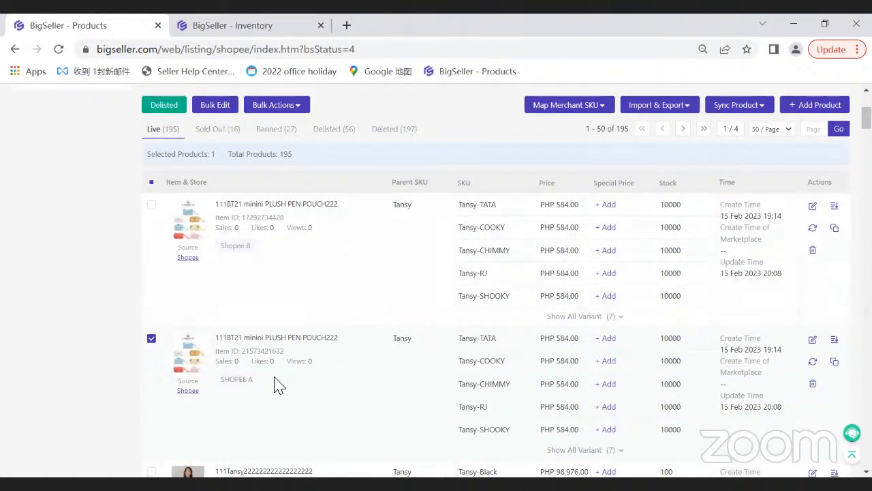
click(585, 450)
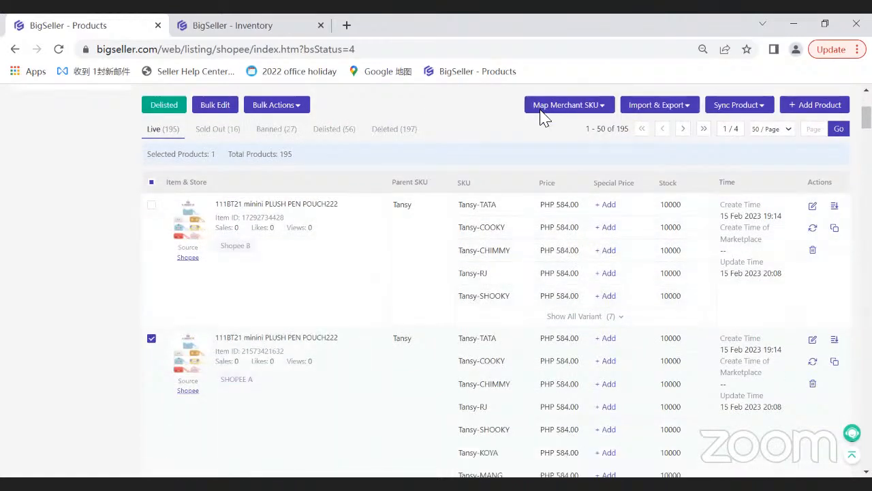
Start Generate Merchant SKU for the selected SHOPEE A pouch listing only
click(542, 109)
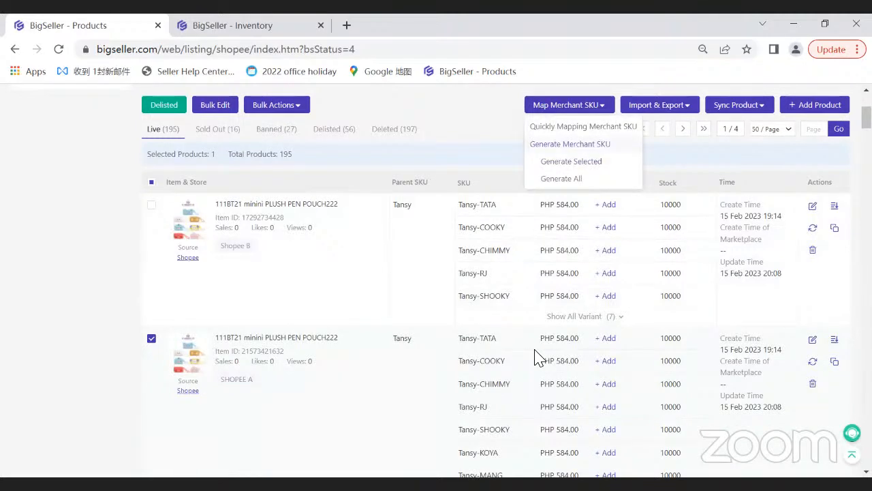
scroll(535, 356, up, 3)
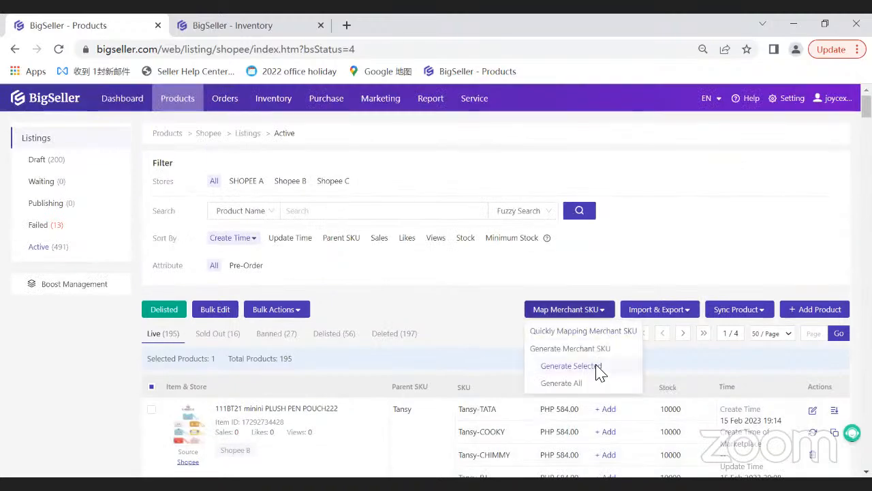
mouse_move(579, 310)
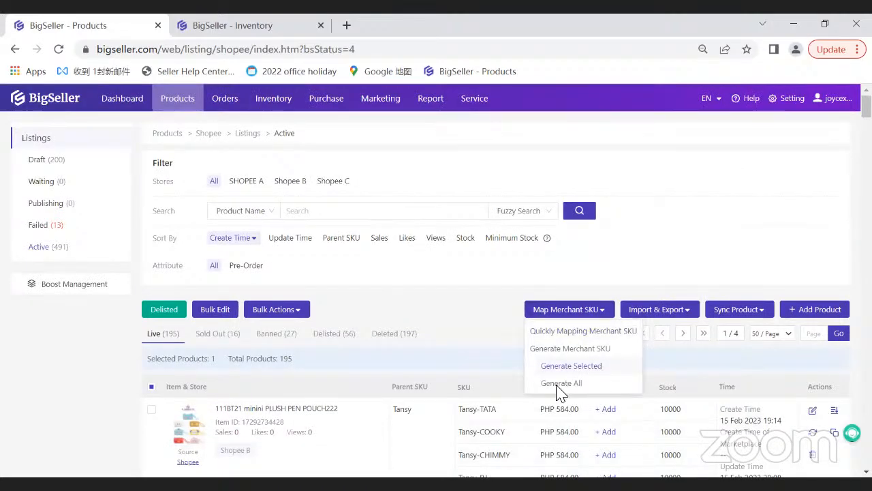
scroll(302, 318, down, 3)
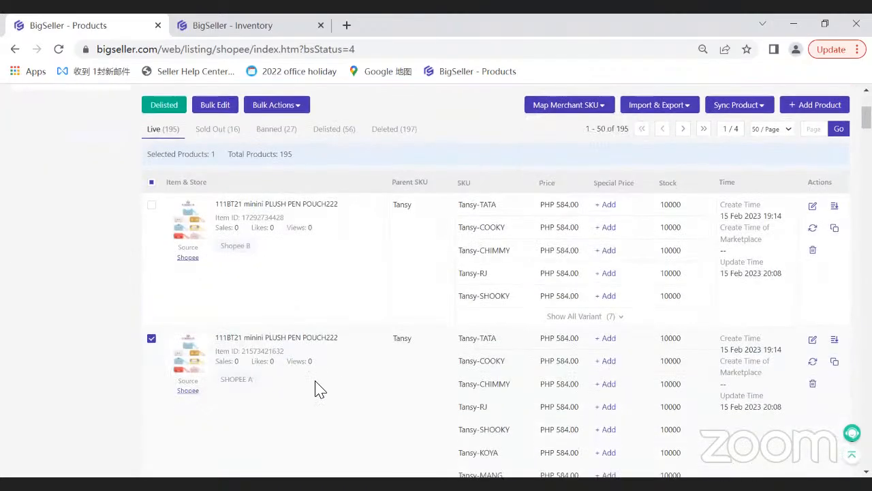
scroll(391, 323, down, 1)
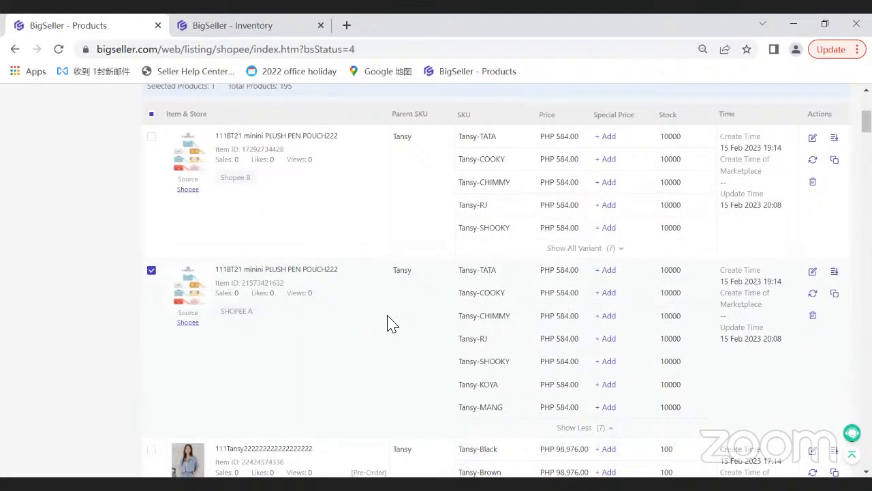
scroll(557, 130, up, 1)
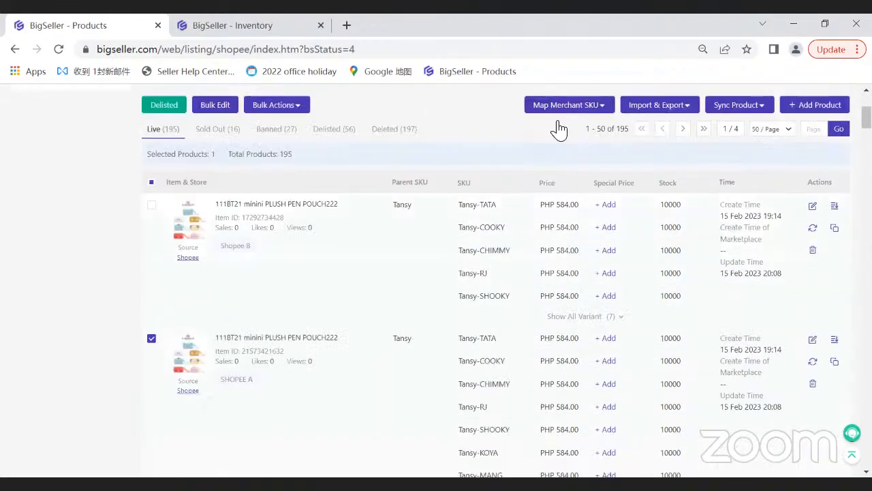
mouse_move(556, 163)
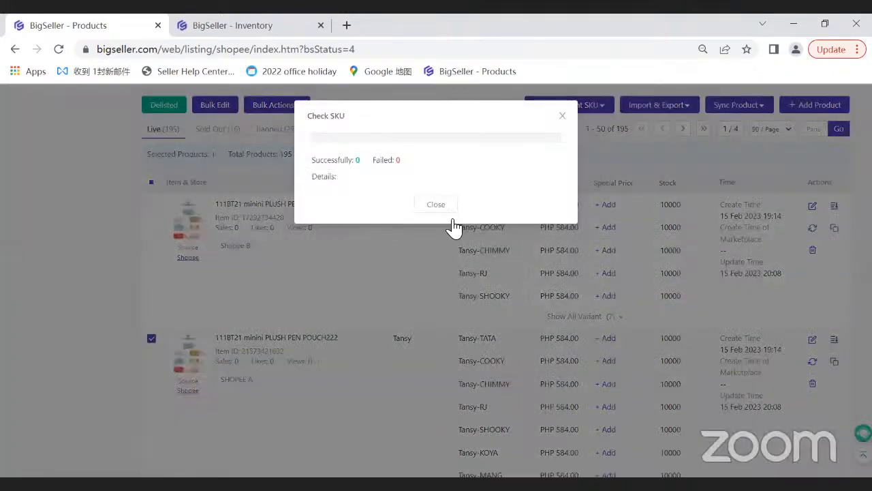
click(455, 219)
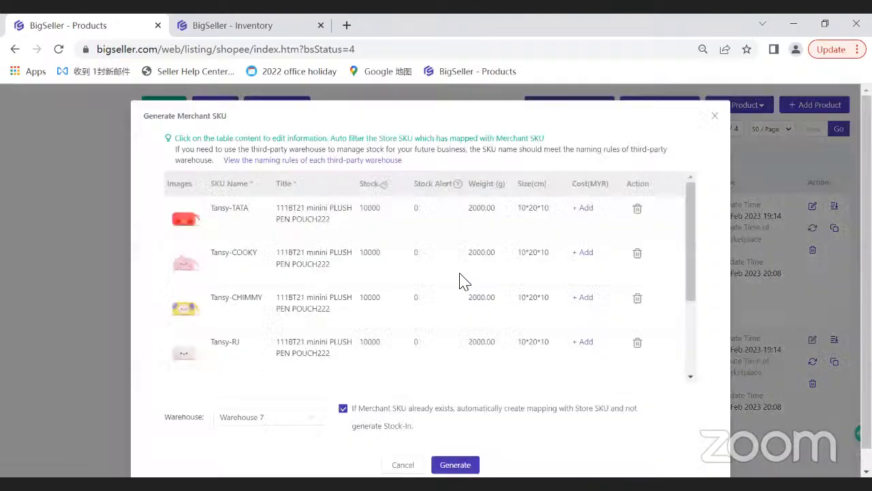
Review the variants and their stock in the Generate Merchant SKU form and compare with the Merchant SKU list on the inventory page
scroll(460, 279, down, 3)
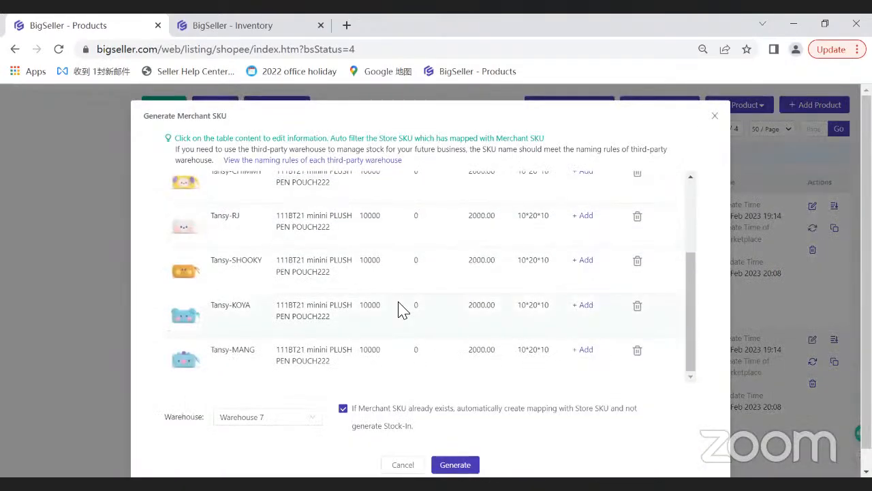
scroll(440, 263, up, 3)
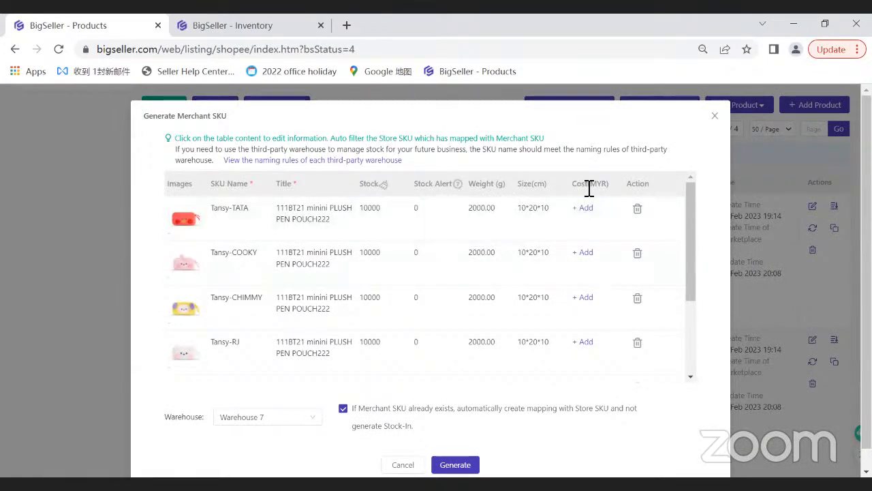
click(245, 25)
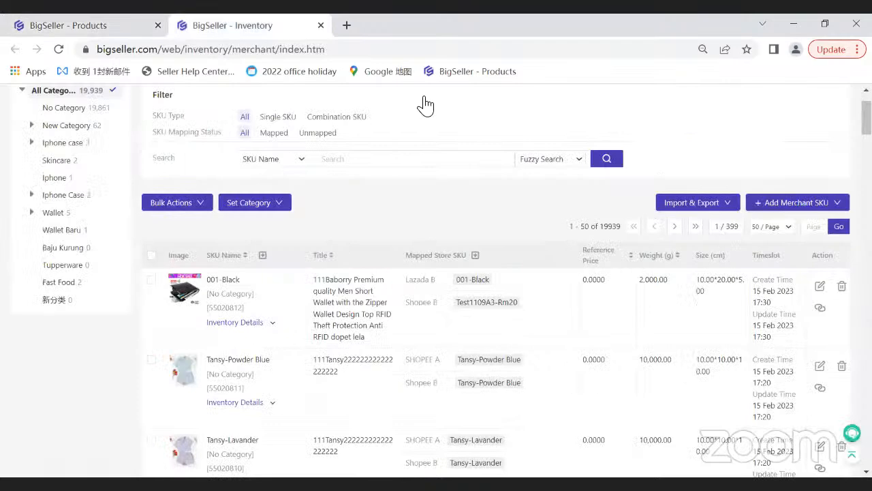
scroll(438, 132, up, 2)
mouse_move(430, 98)
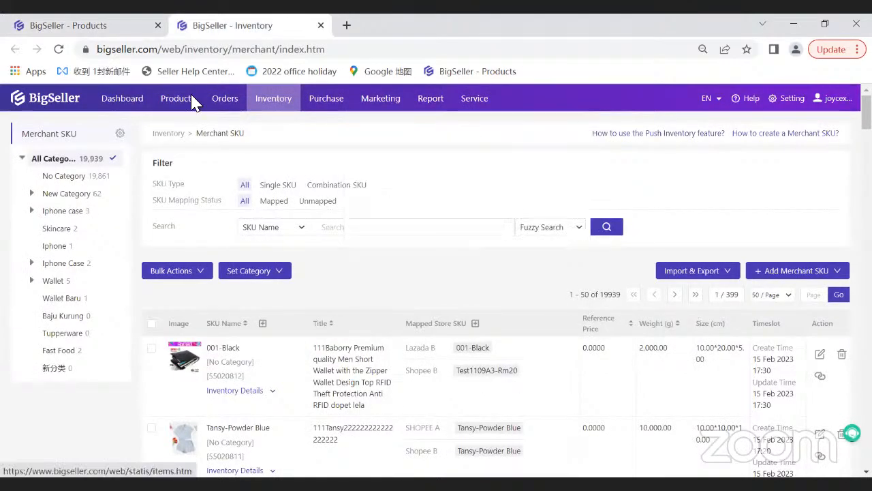
click(98, 26)
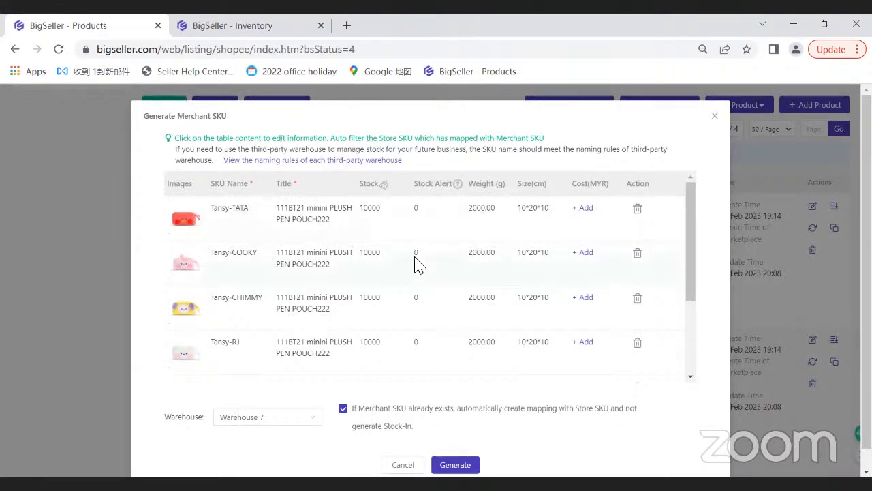
scroll(364, 253, down, 5)
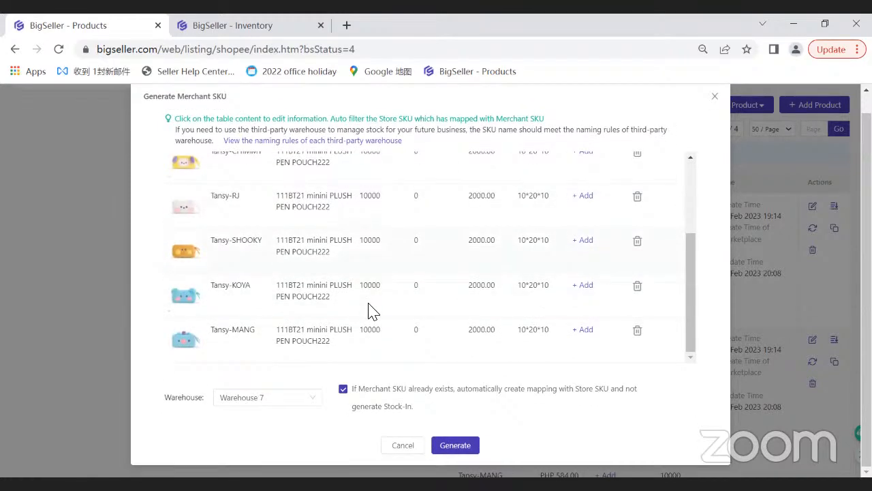
scroll(372, 286, up, 5)
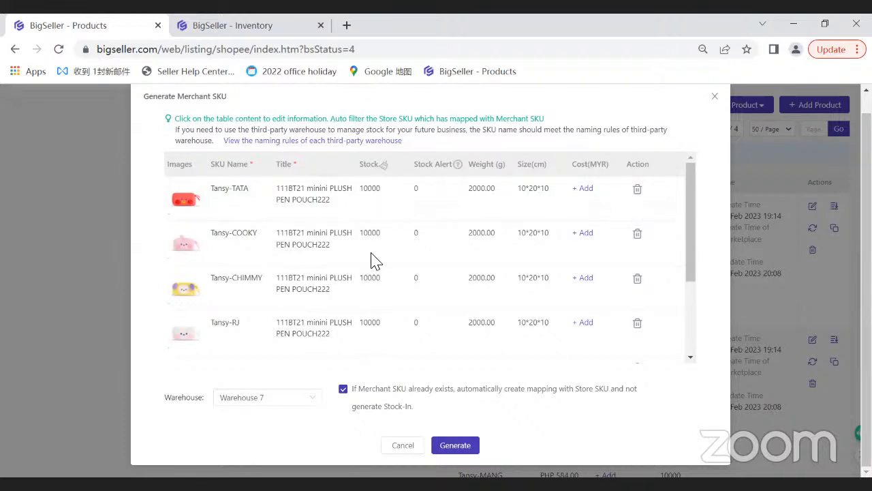
scroll(400, 282, down, 1)
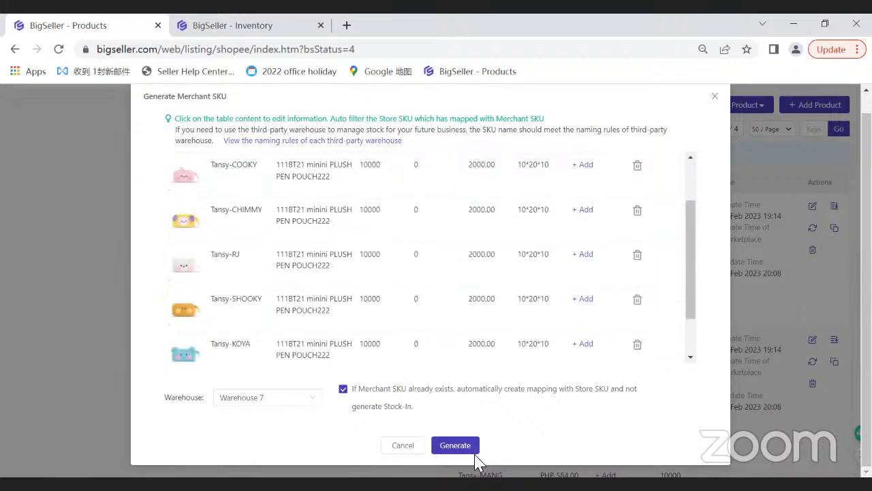
scroll(373, 176, up, 2)
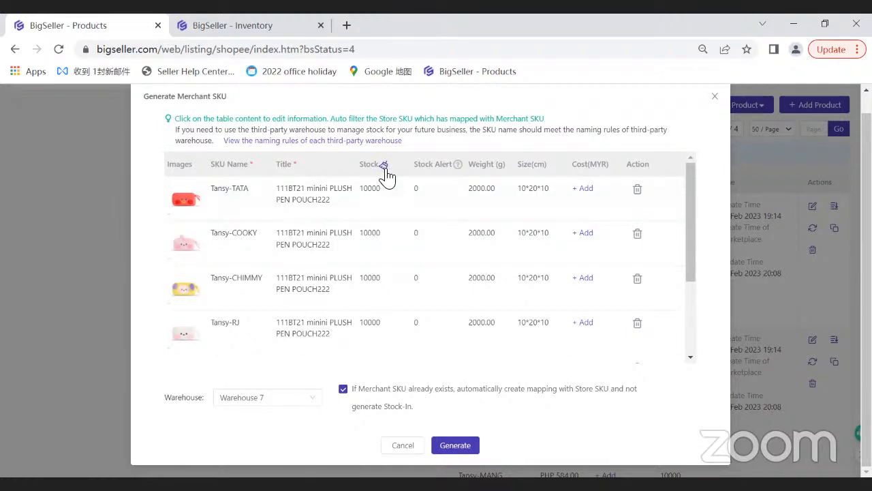
Clear all stock quantities and set the stock of Tansy-TATA, Tansy-COOKY, Tansy-CHIMMY and Tansy-RJ to 100
click(385, 166)
click(362, 190)
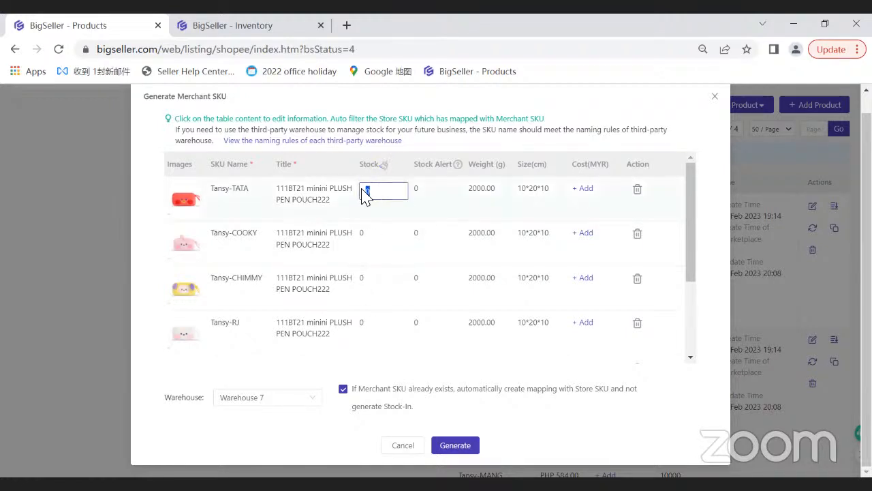
text(100)
drag(386, 195, 323, 189)
key(ctrl+c)
click(372, 235)
key(ctrl+v)
click(368, 282)
key(ctrl+v)
click(380, 325)
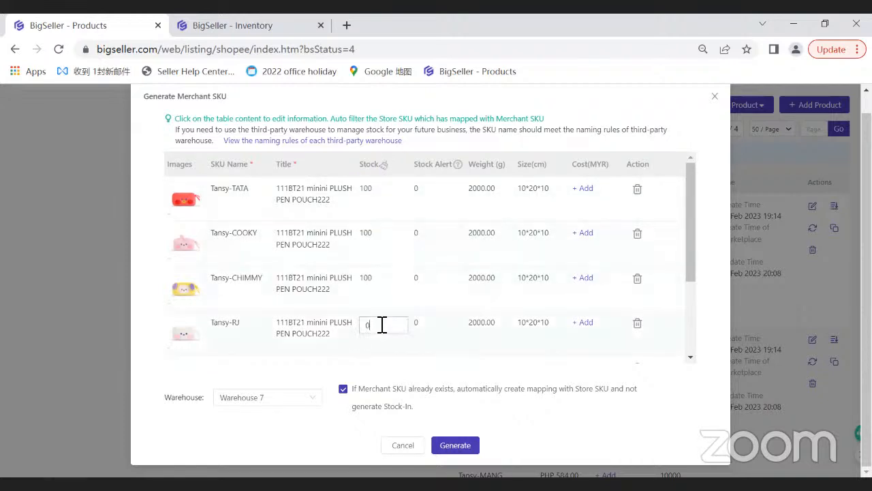
key(ctrl+v)
Set the stock of Tansy-SHOOKY, Tansy-KOYA and Tansy-MANG to 100
scroll(373, 298, down, 2)
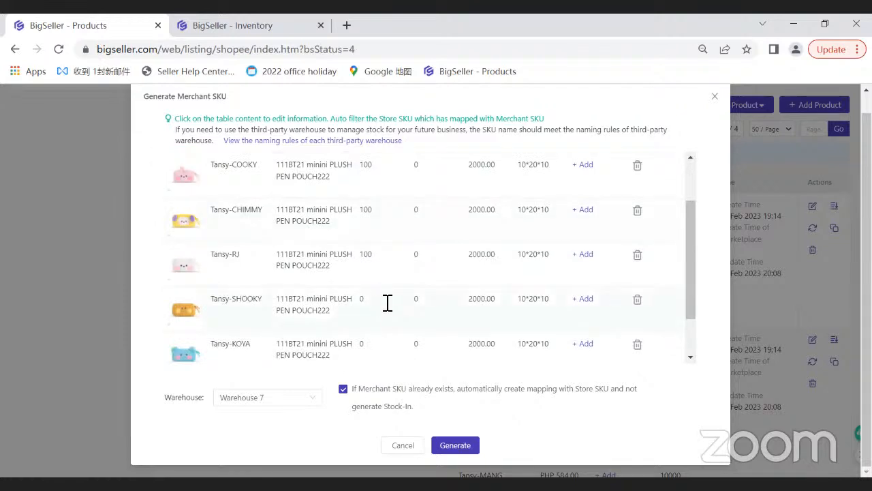
click(387, 303)
key(ctrl+v)
click(374, 352)
key(ctrl+v)
scroll(368, 331, down, 2)
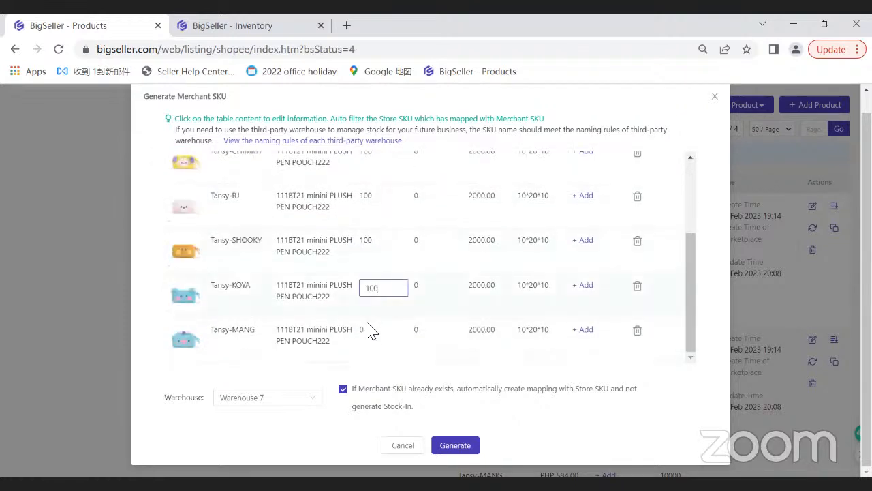
click(368, 335)
key(ctrl+v)
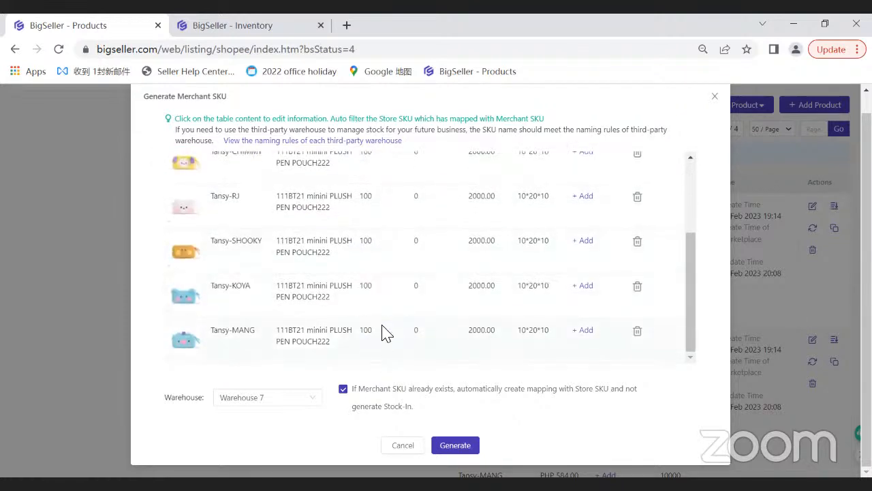
Generate the merchant SKUs in Warehouse 7 and reload the Merchant SKU list on the inventory page
scroll(383, 334, up, 5)
scroll(374, 286, down, 4)
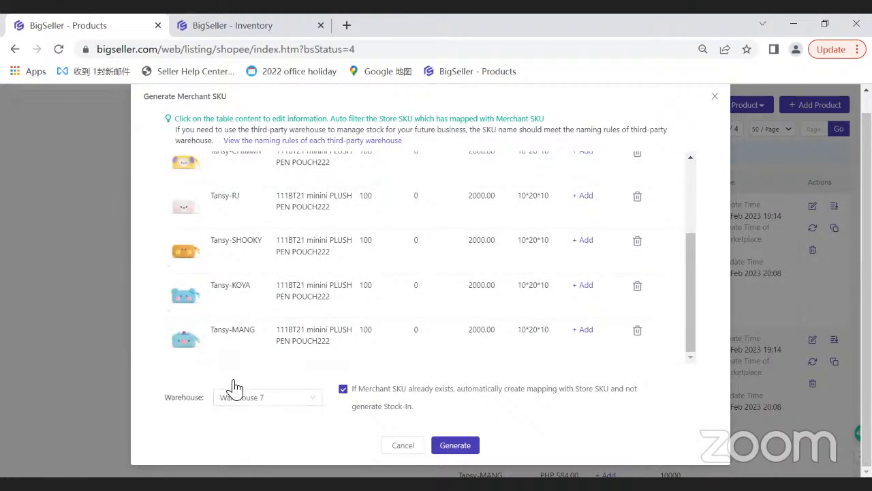
click(455, 444)
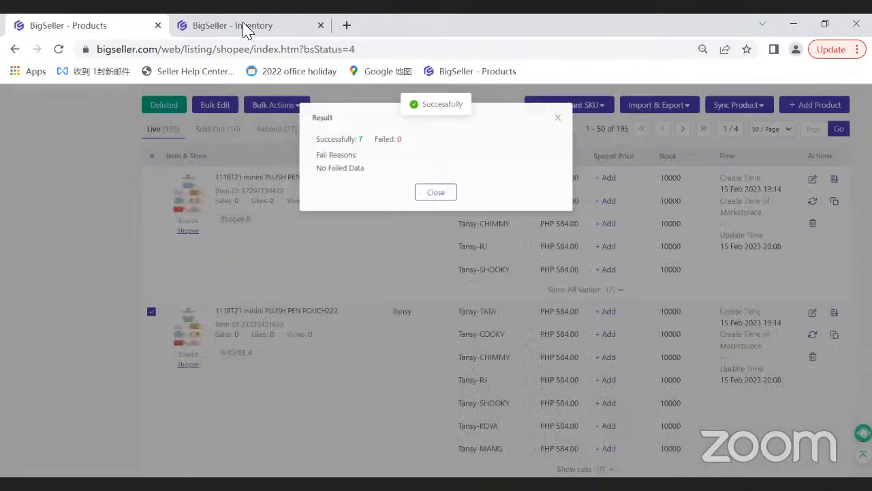
click(247, 28)
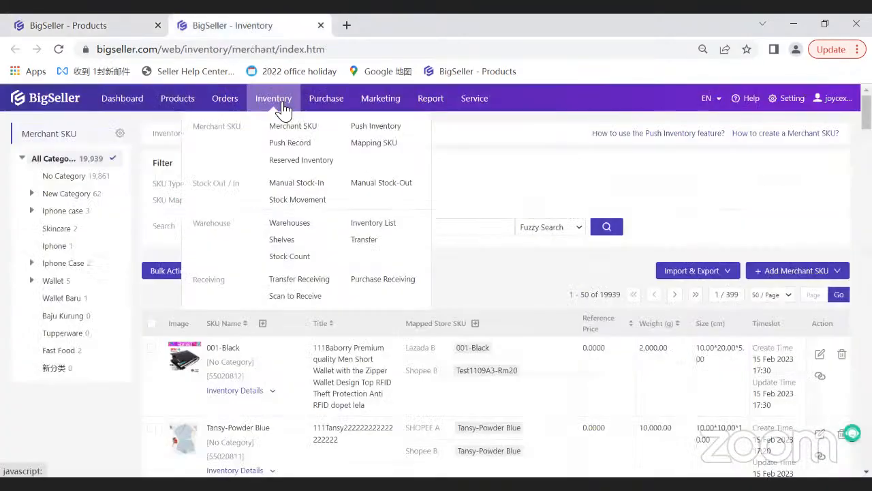
click(60, 50)
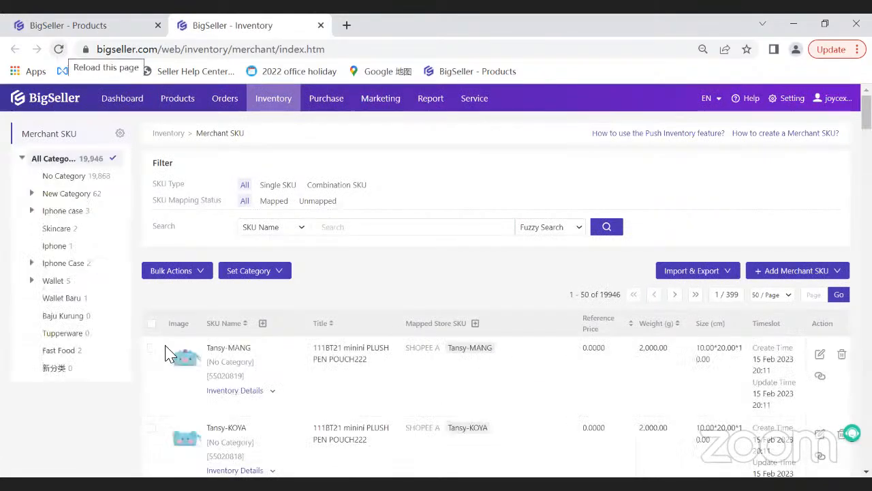
Select the new merchant SKUs Tansy-MANG, Tansy-KOYA, Tansy-SHOOKY, Tansy-RJ, Tansy-CHIMMY, Tansy-COOKY and Tansy-TATA
scroll(182, 347, down, 2)
click(151, 214)
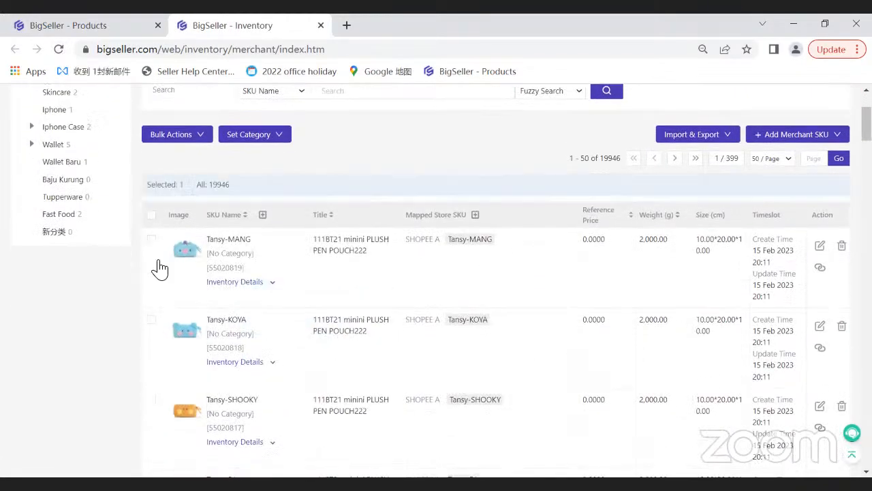
click(151, 317)
scroll(150, 272, down, 3)
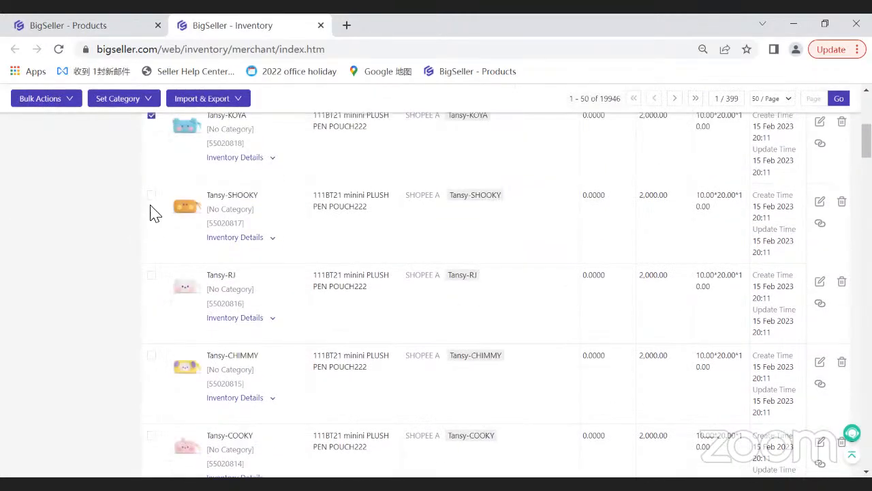
click(152, 197)
click(151, 275)
click(151, 355)
scroll(152, 355, down, 2)
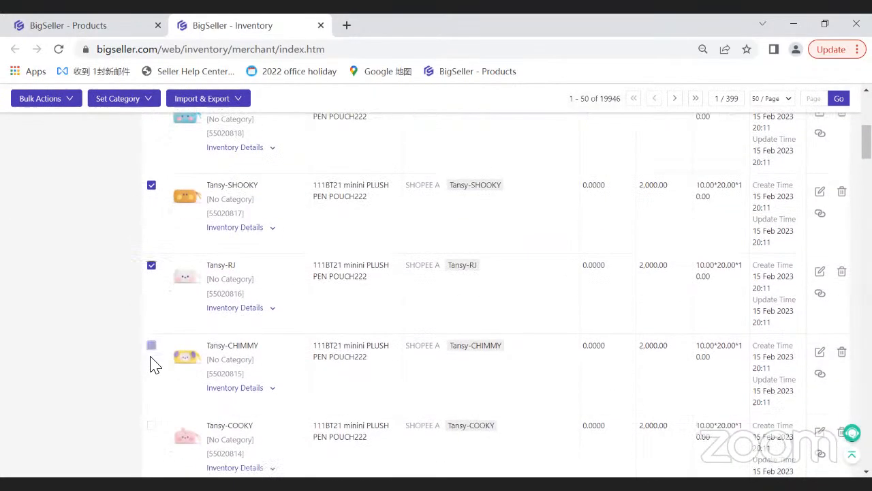
click(151, 301)
click(151, 380)
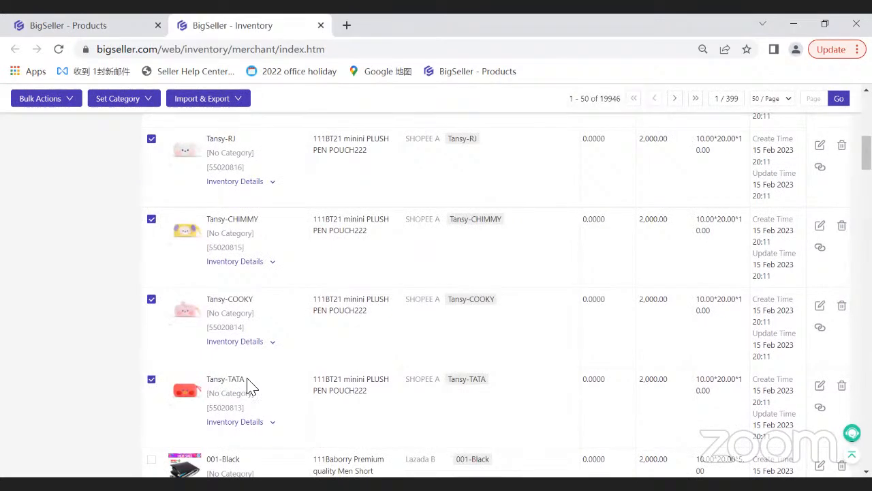
Check the warehouse stock in the inventory details of Tansy-MANG and Tansy-KOYA, and collapse the details again
scroll(279, 296, up, 5)
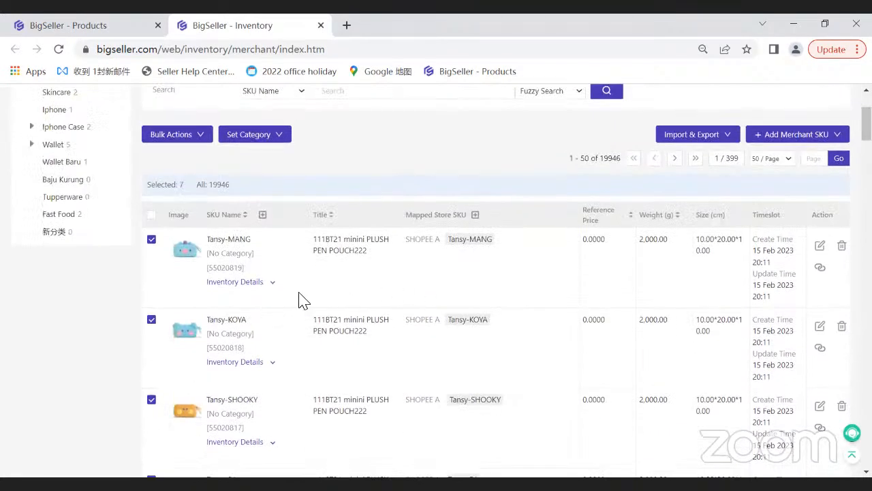
click(258, 287)
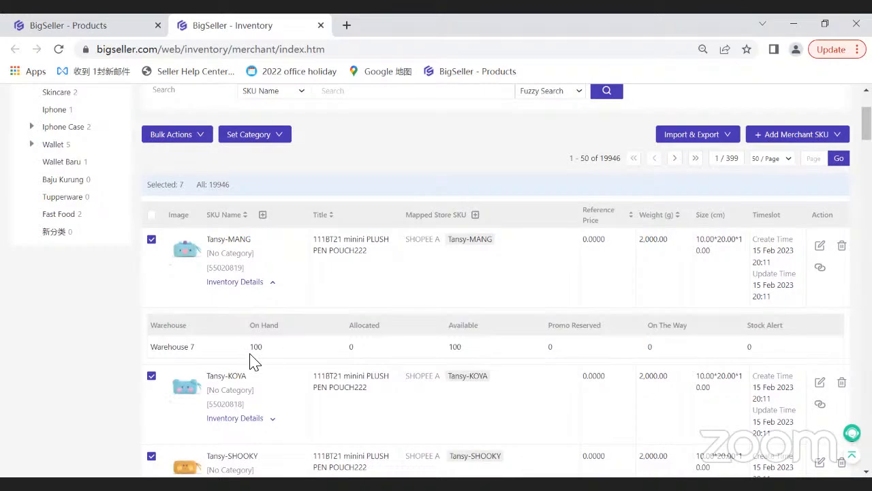
drag(245, 354, 278, 361)
scroll(278, 362, down, 1)
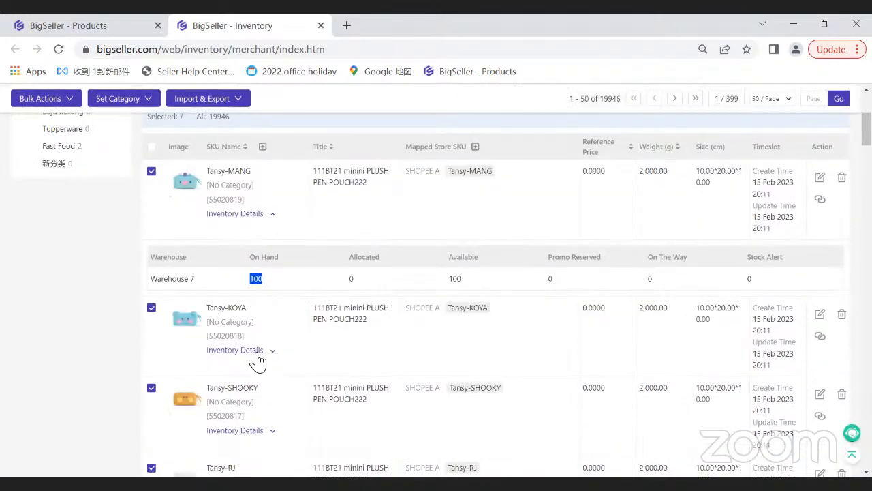
click(257, 351)
scroll(262, 354, down, 1)
scroll(259, 363, down, 2)
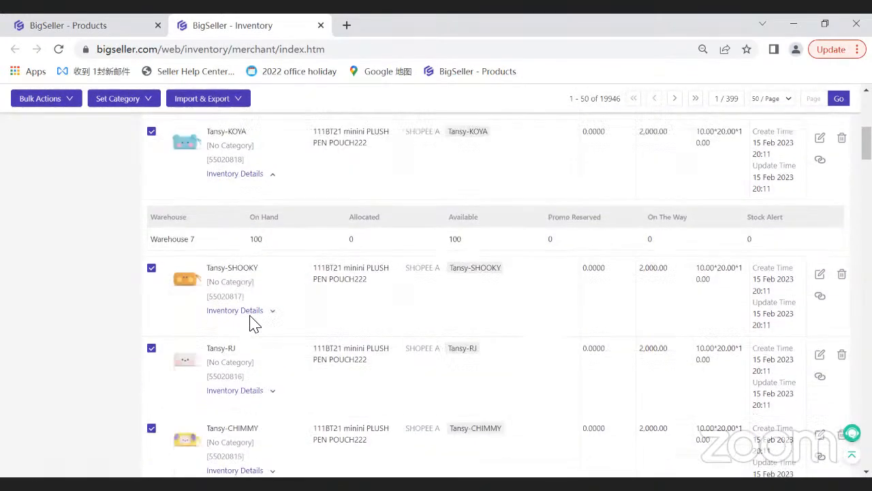
click(257, 288)
scroll(256, 286, up, 3)
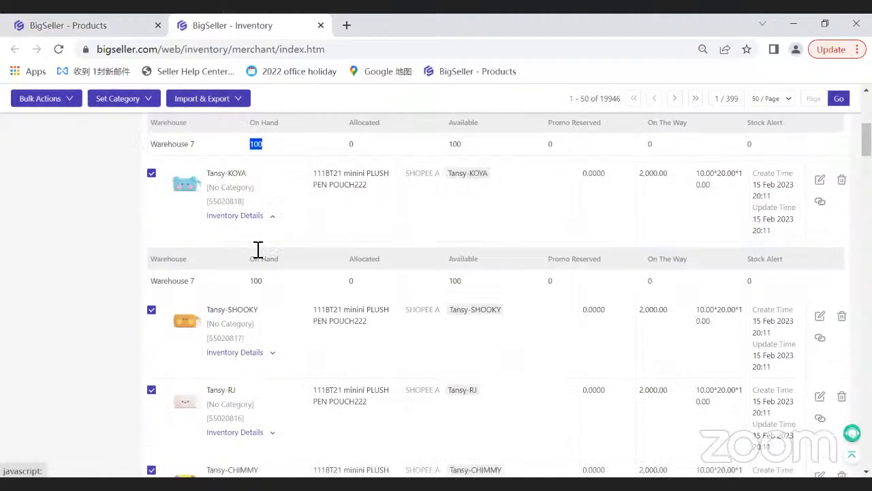
click(254, 351)
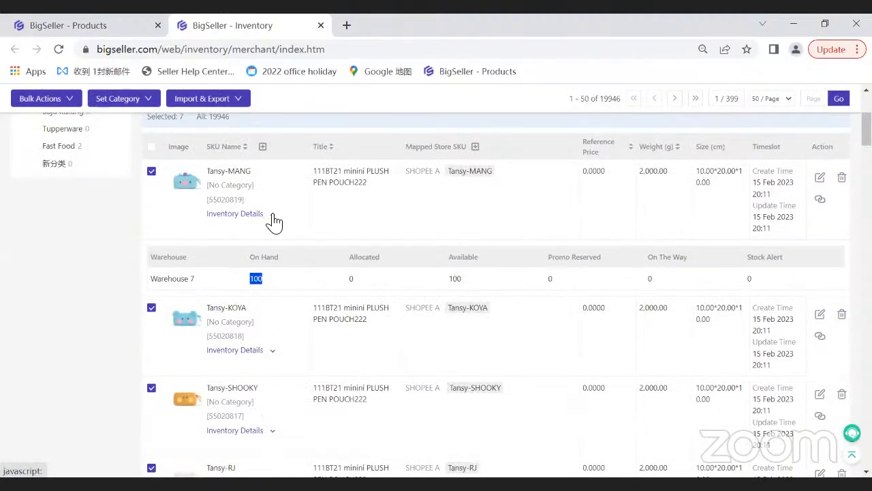
click(270, 214)
scroll(420, 259, up, 2)
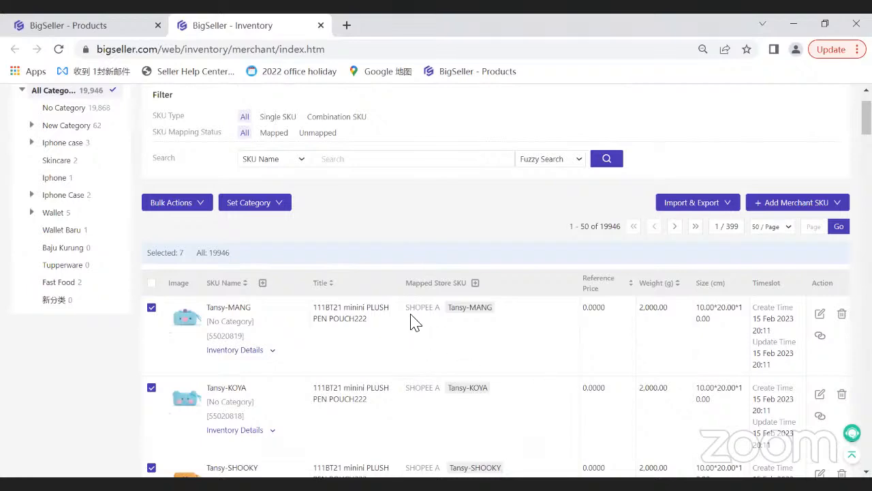
Select the Shopee B listing 111BT21 minini PLUSH PEN POUCH222 among the live products and start generating merchant SKUs for the selected product
click(102, 29)
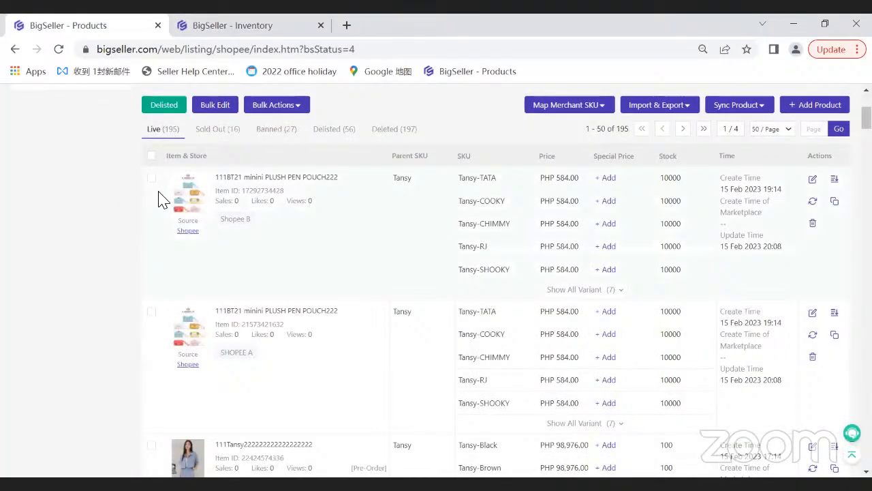
click(153, 179)
scroll(335, 311, up, 1)
scroll(290, 333, up, 1)
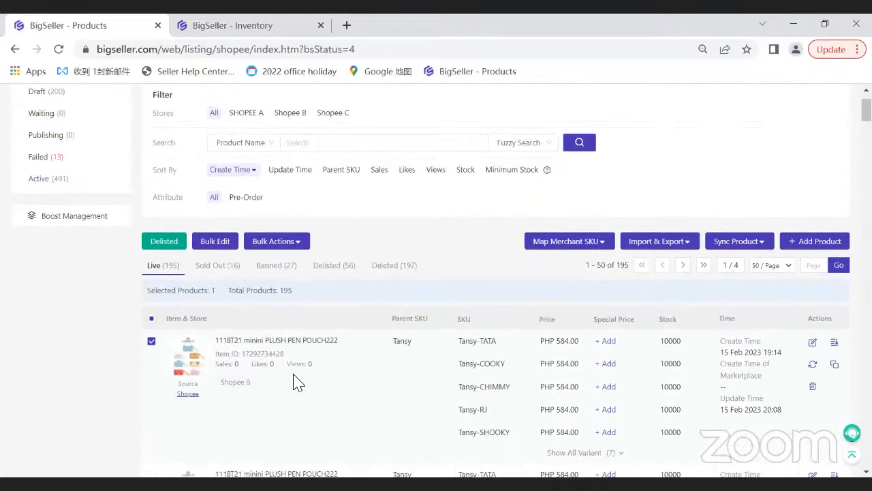
scroll(293, 381, up, 1)
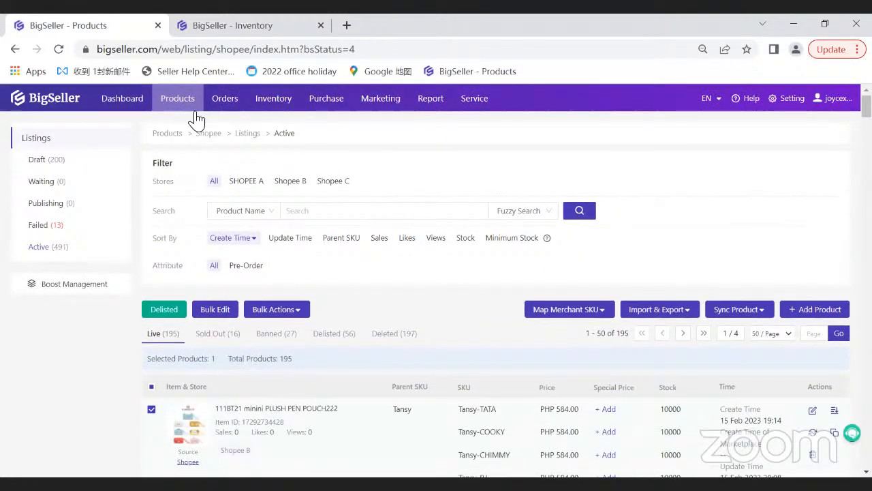
mouse_move(178, 98)
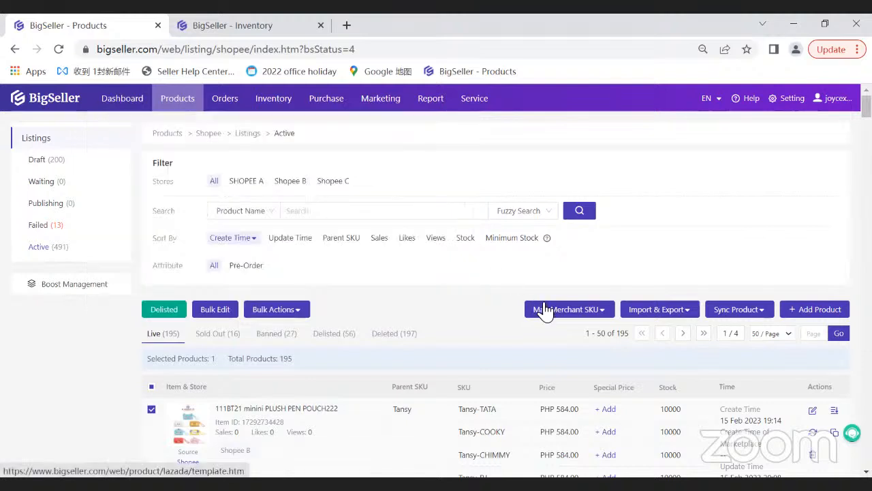
mouse_move(546, 310)
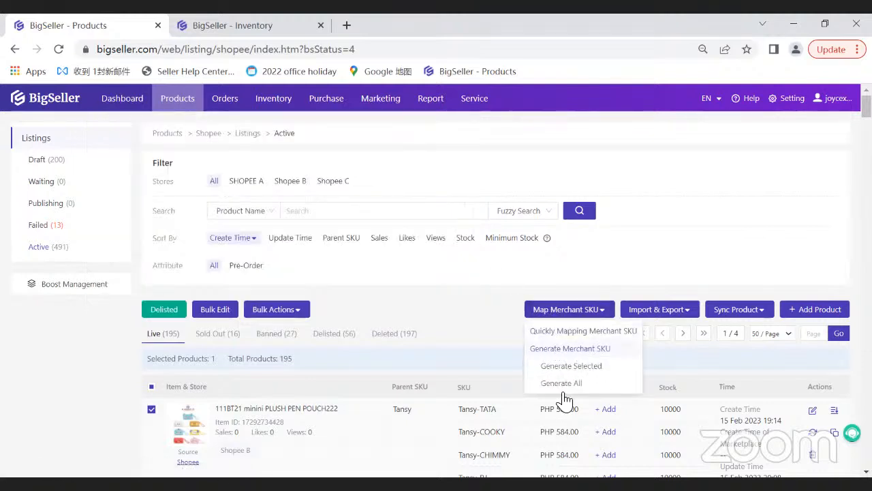
scroll(444, 295, down, 2)
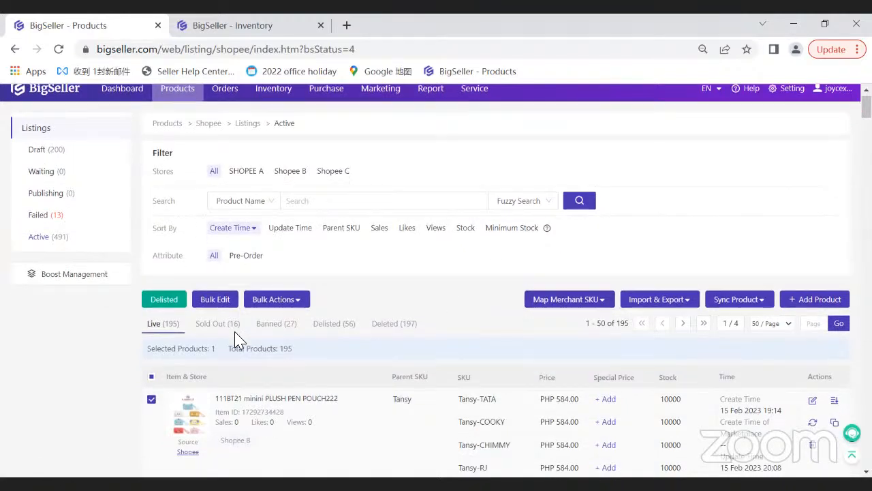
mouse_move(538, 176)
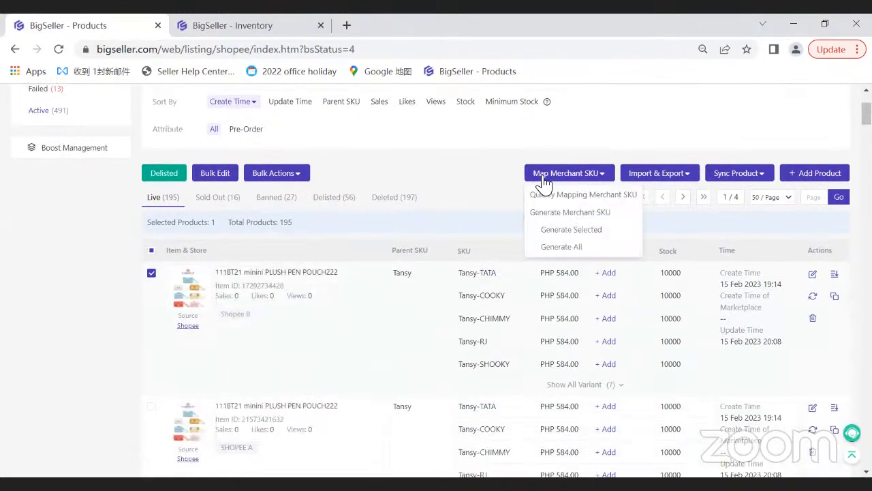
click(554, 230)
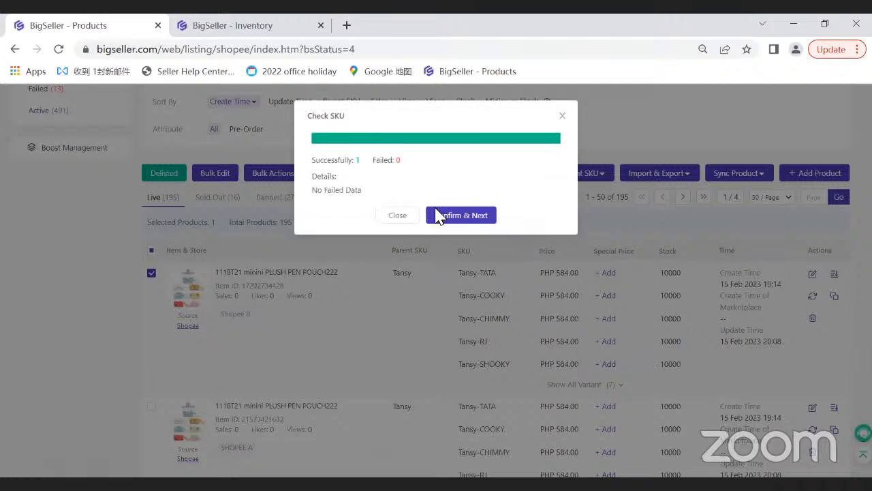
click(461, 216)
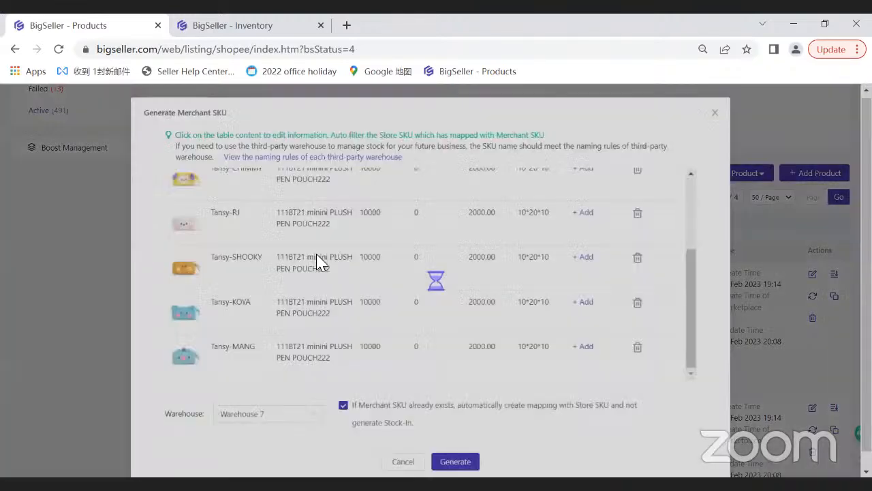
Review the Tansy SKUs and generate them in Warehouse 7, automatically mapping existing merchant SKUs to store SKUs without generating stock-in
scroll(370, 234, up, 3)
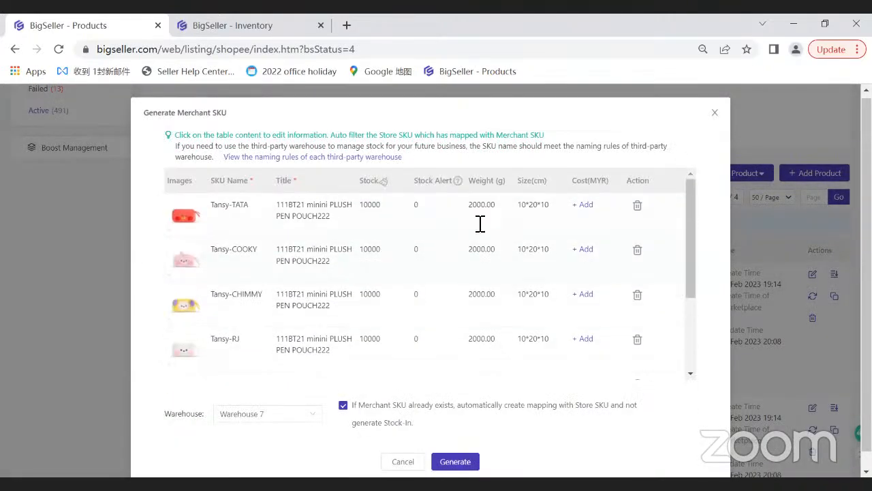
scroll(382, 244, down, 3)
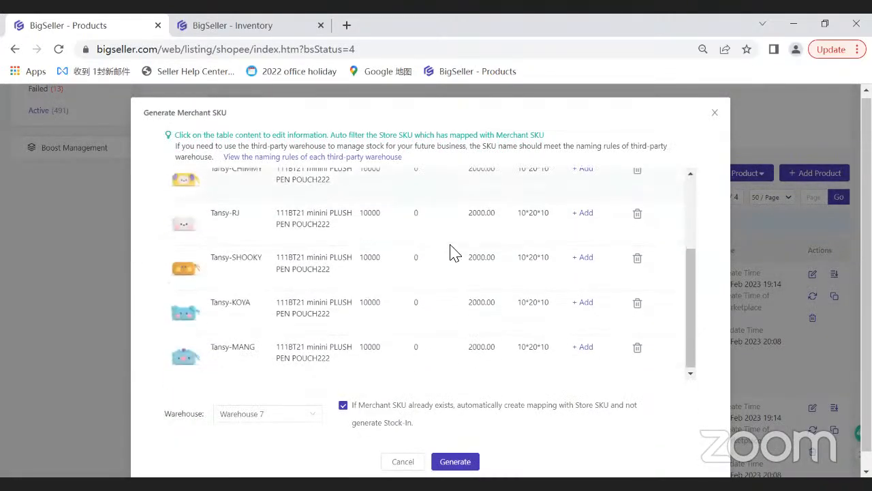
scroll(382, 286, up, 3)
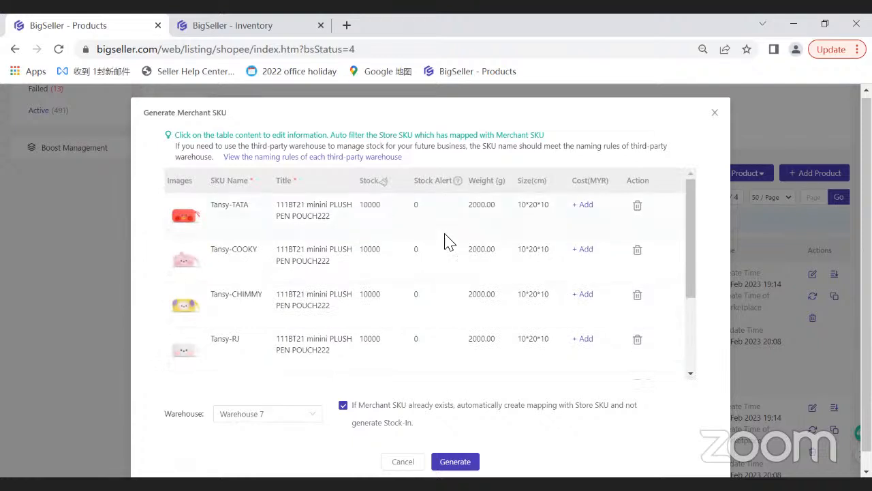
scroll(461, 353, down, 3)
scroll(380, 211, up, 3)
scroll(382, 273, down, 3)
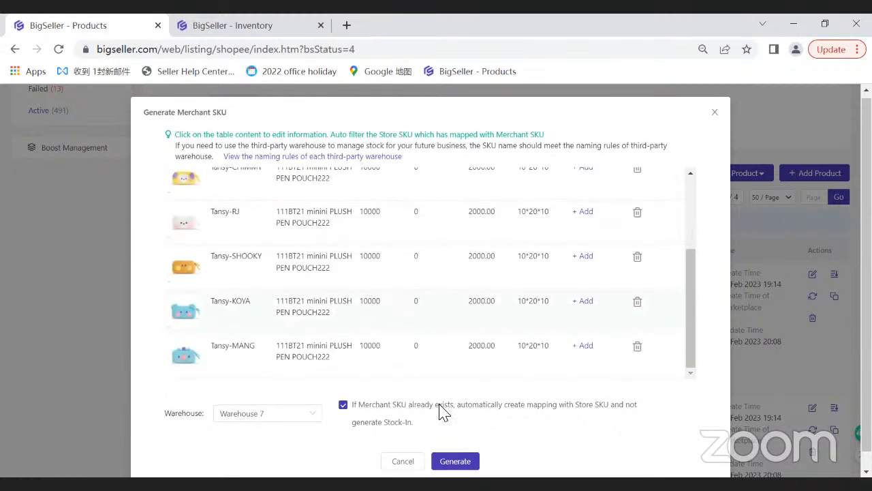
click(457, 445)
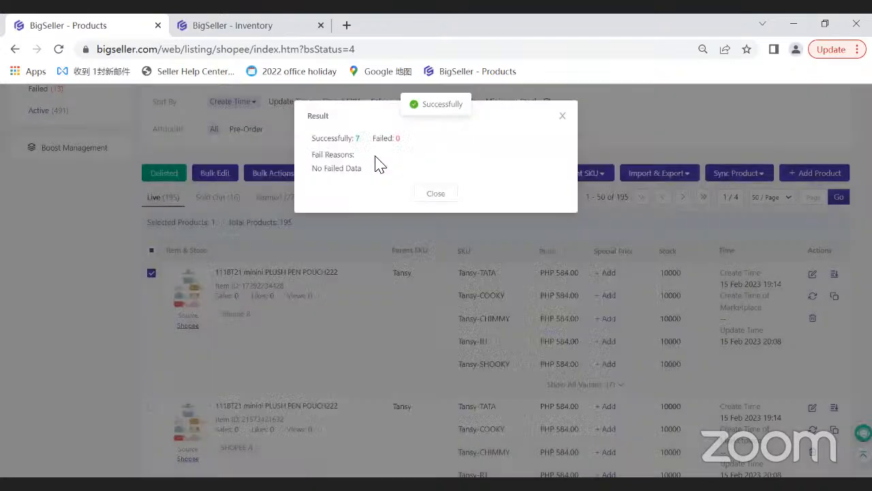
double_click(357, 139)
Return to the inventory page and reload the Merchant SKU list
click(271, 25)
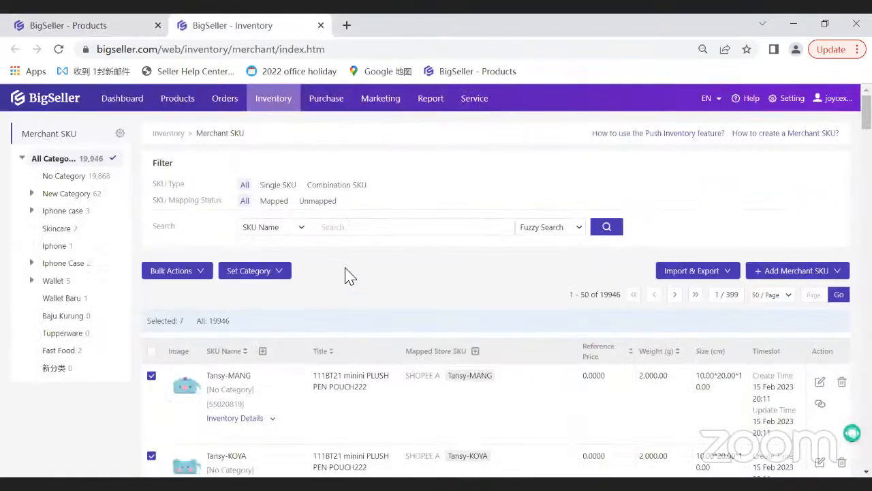
mouse_move(280, 110)
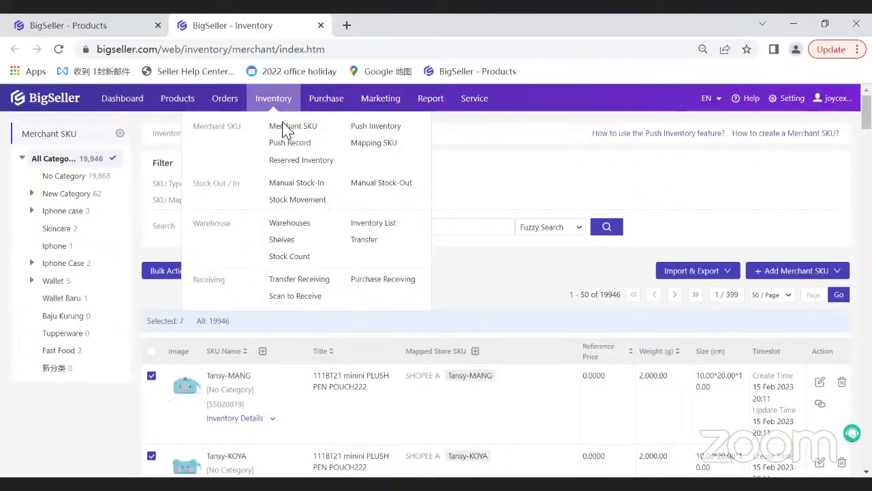
click(359, 280)
scroll(436, 357, down, 2)
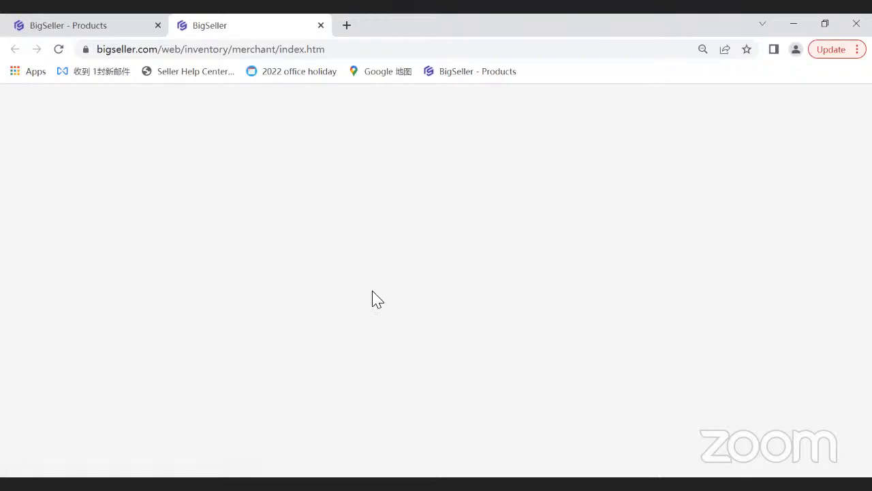
scroll(372, 291, down, 1)
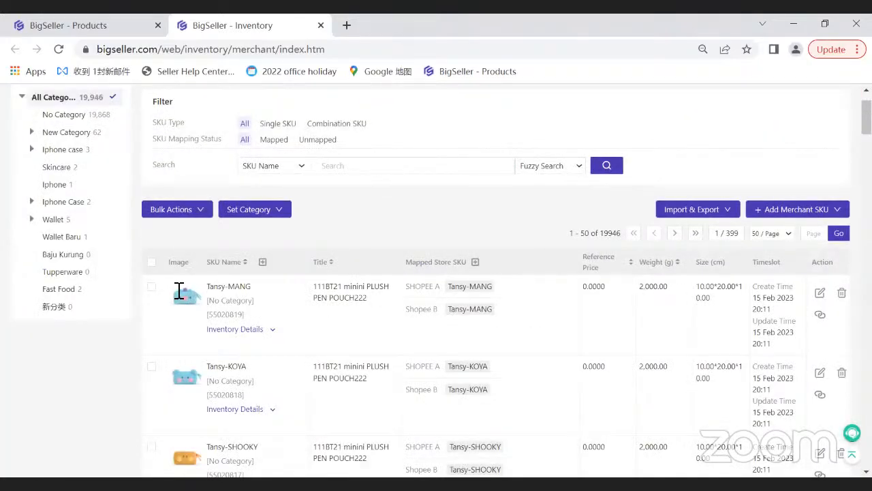
Select the merchant SKUs Tansy-MANG, Tansy-KOYA, Tansy-SHOOKY, Tansy-RJ, Tansy-CHIMMY, Tansy-COOKY and Tansy-TATA in the reloaded list
click(151, 287)
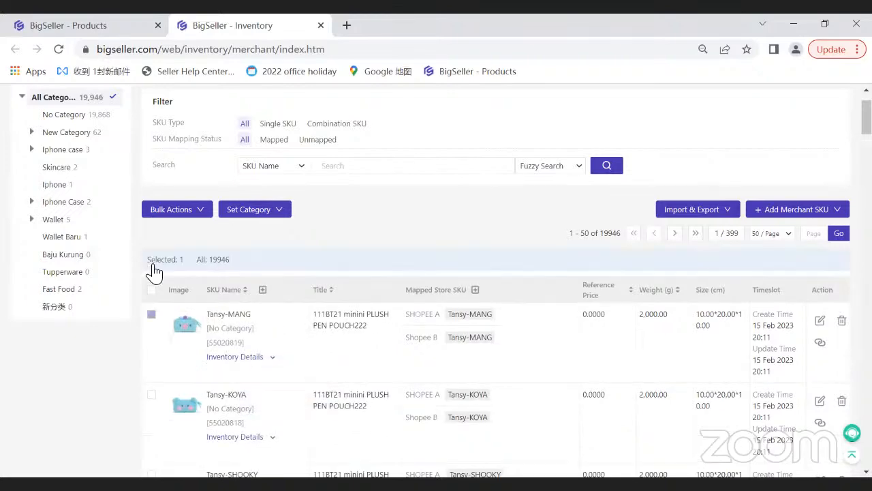
scroll(152, 343, down, 1)
click(152, 329)
scroll(151, 334, down, 1)
click(151, 334)
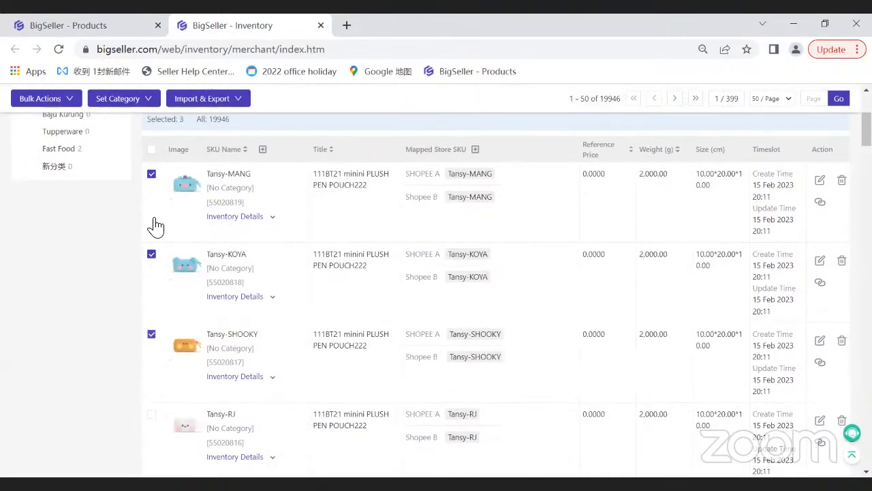
scroll(151, 286, down, 3)
click(152, 213)
click(151, 294)
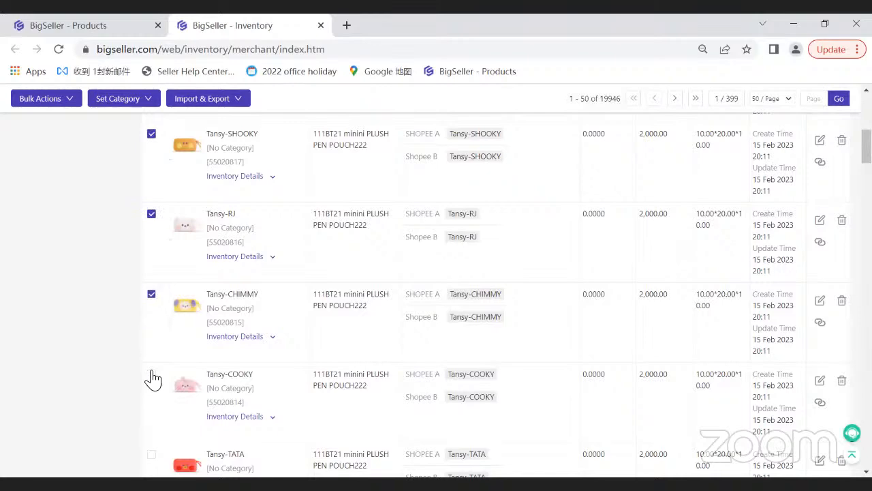
click(151, 374)
scroll(165, 368, down, 1)
click(152, 388)
scroll(332, 334, down, 2)
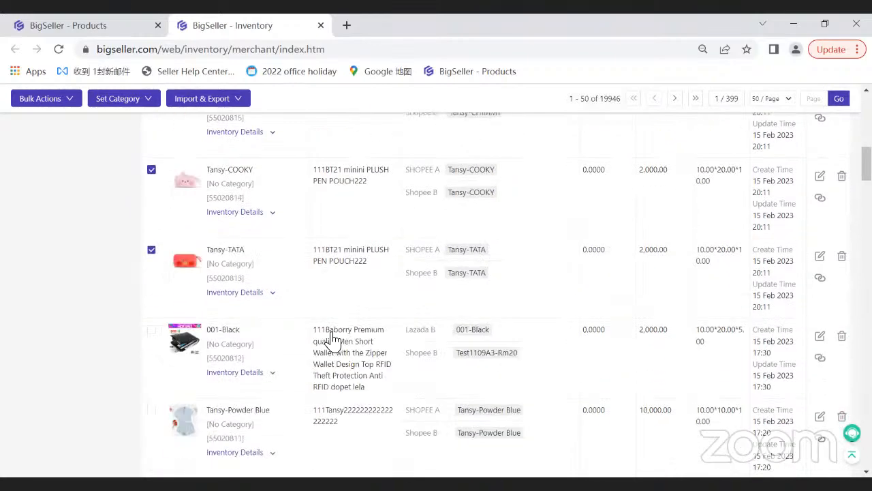
Check the on-hand stock in the inventory details of Tansy-MANG and collapse the details again
scroll(332, 340, up, 3)
scroll(333, 339, up, 4)
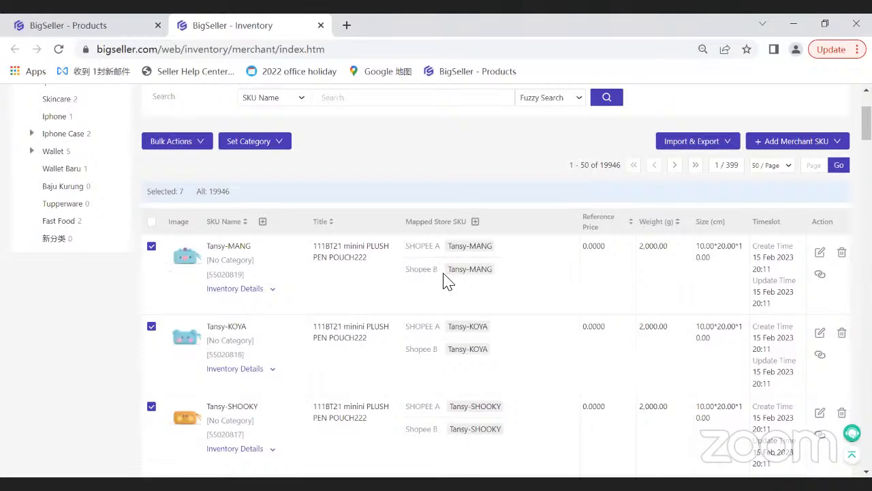
click(252, 290)
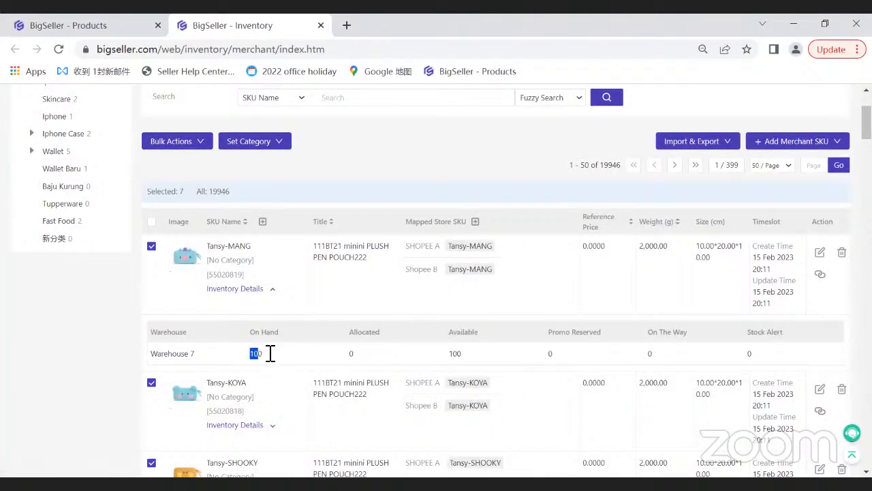
click(250, 289)
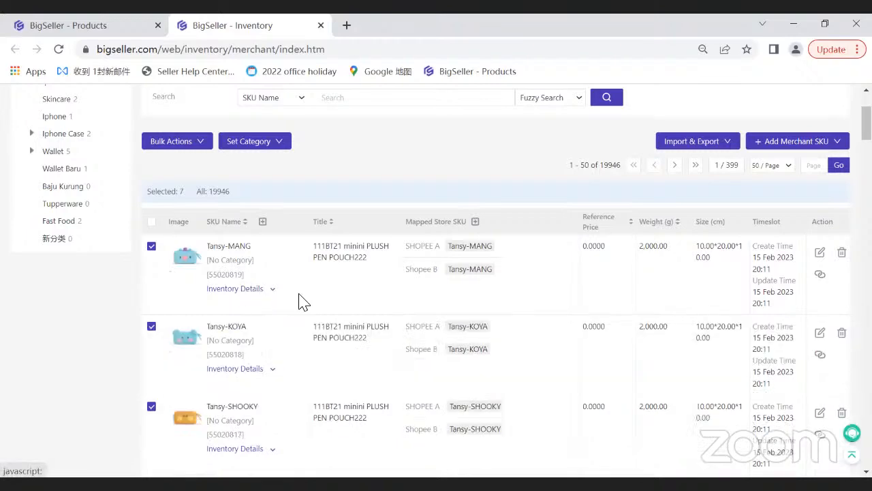
Compare the Shopee A and Shopee B product listings with the store SKUs mapped to Tansy-MANG in the Merchant SKU list
click(128, 25)
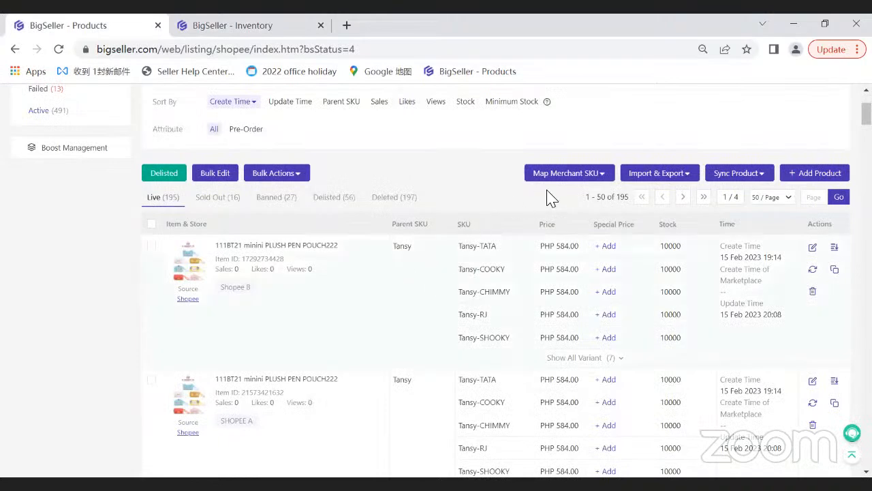
click(234, 25)
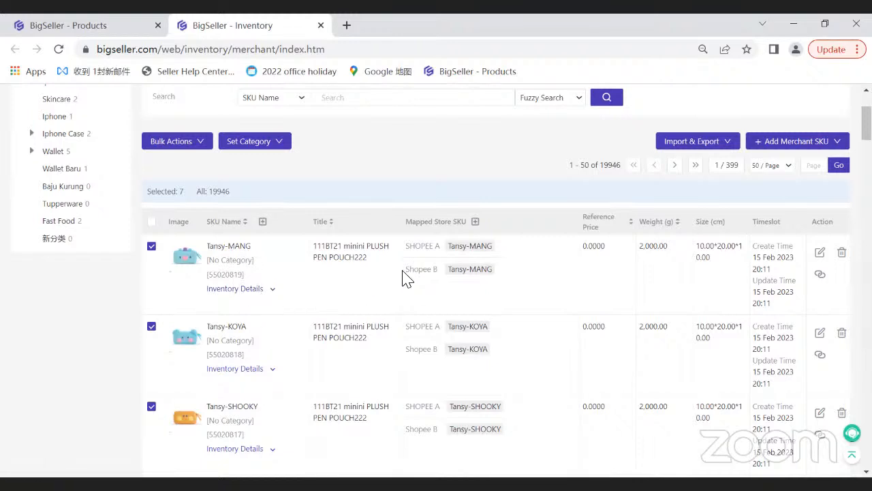
drag(404, 275, 437, 276)
click(408, 275)
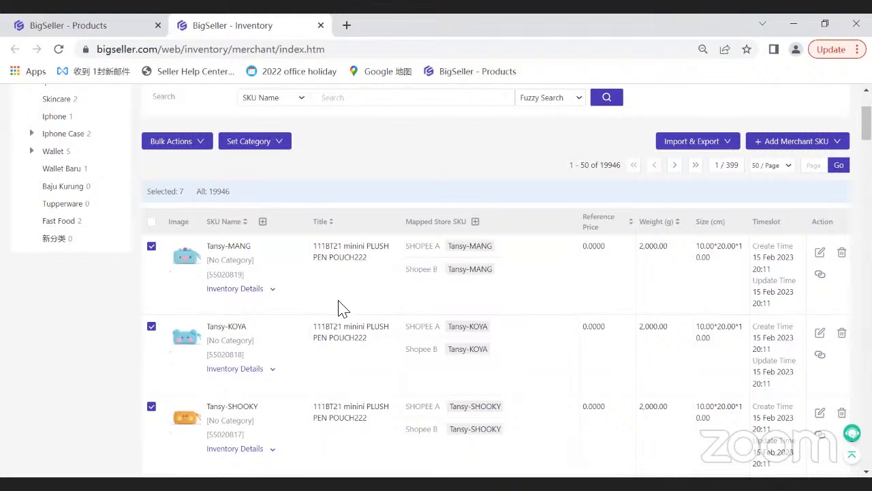
Check the on-hand stock and the mapped Shopee A store of Tansy-MANG, and collapse its inventory details
click(272, 294)
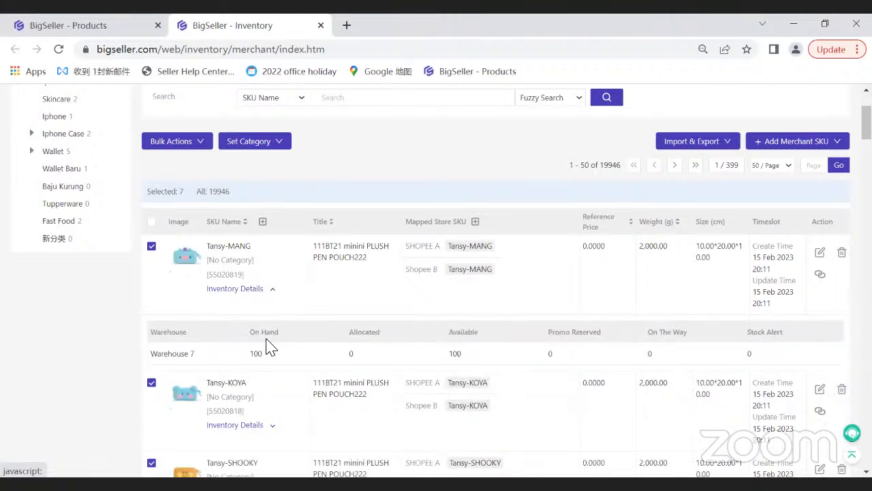
drag(248, 354, 287, 355)
click(286, 360)
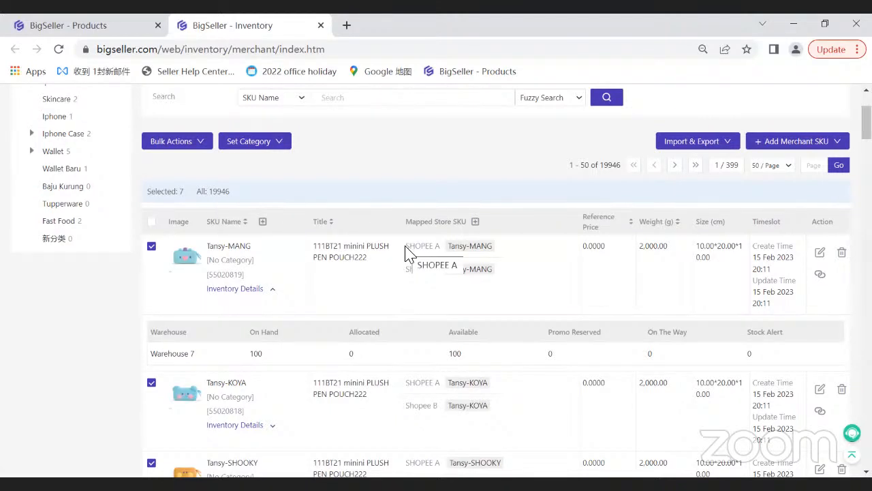
drag(405, 246, 438, 246)
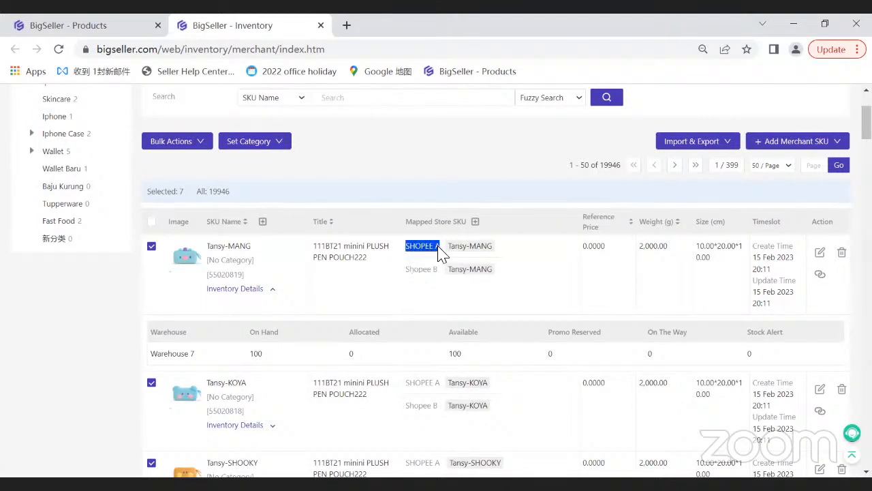
click(243, 288)
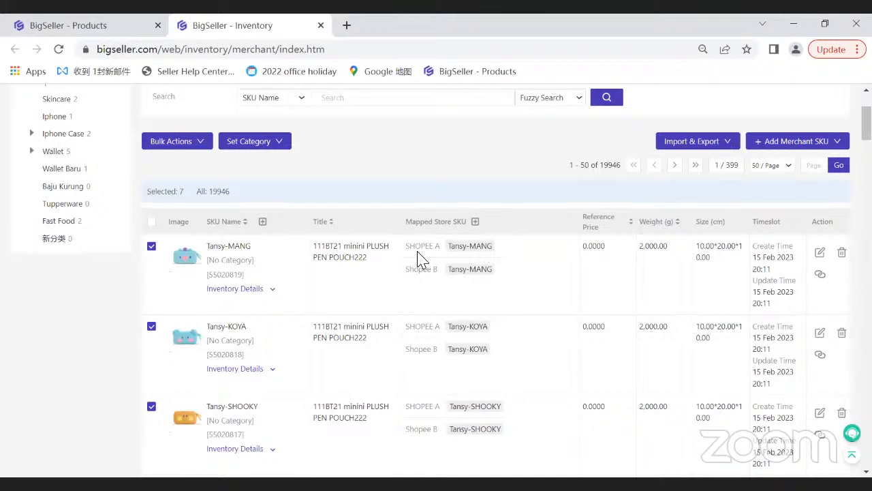
Open the Push Inventory feature guide, review its Add Inventory Push Rule stage, and close the guide
scroll(422, 259, up, 3)
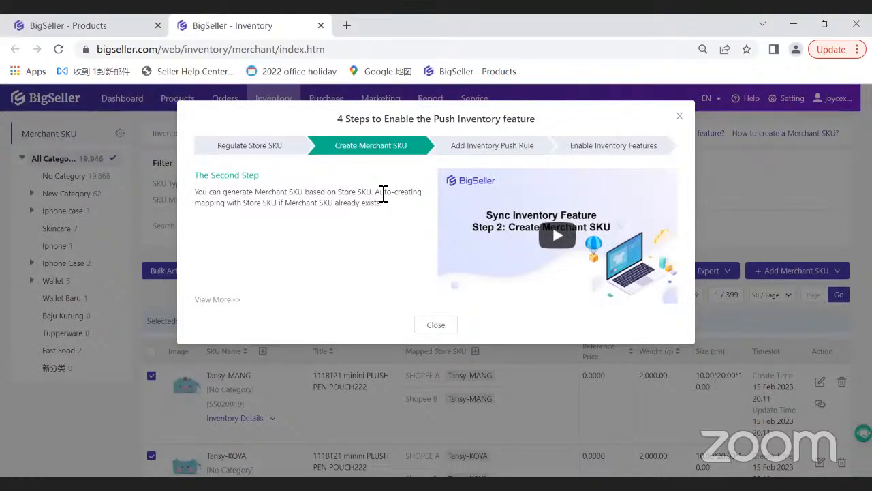
click(466, 147)
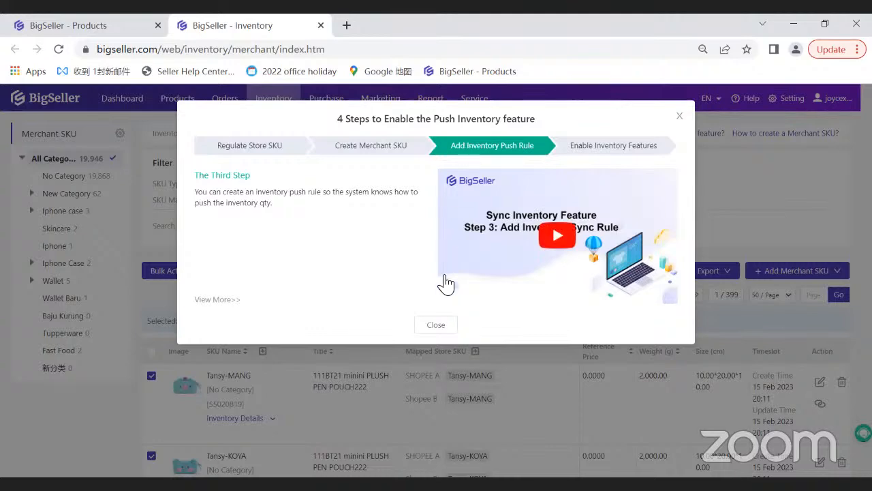
click(430, 326)
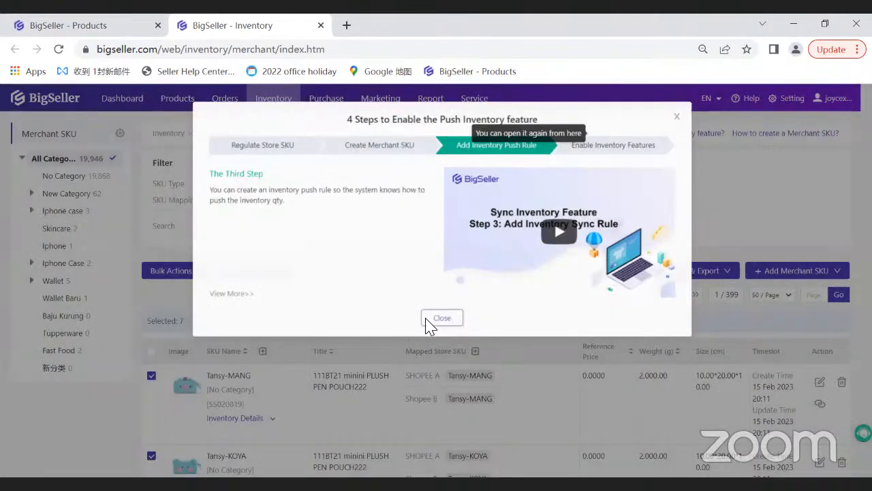
Expand the inventory details of Tansy-MANG and examine its on-hand quantity in Warehouse 7
scroll(284, 367, down, 1)
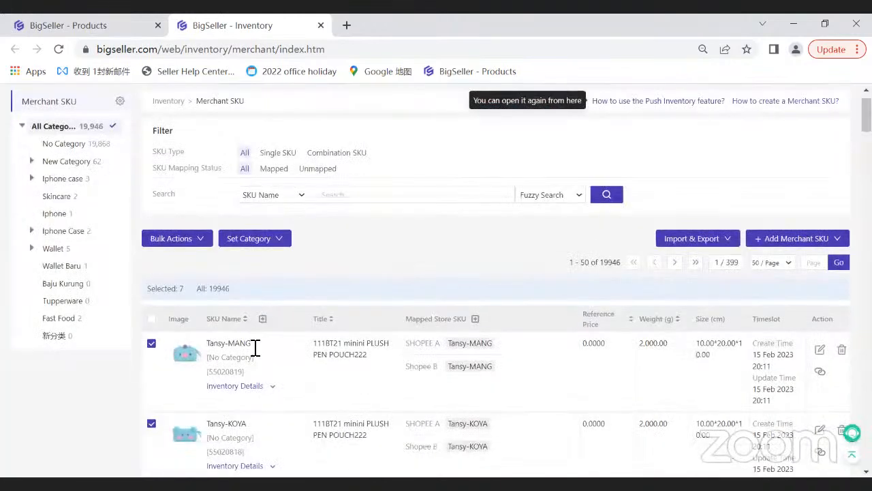
scroll(256, 348, down, 1)
click(255, 348)
scroll(255, 347, down, 2)
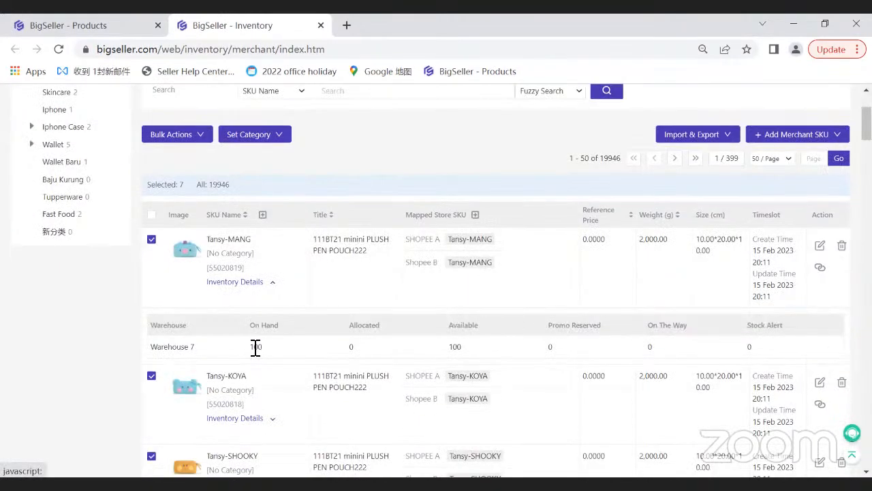
drag(250, 350, 276, 348)
click(288, 349)
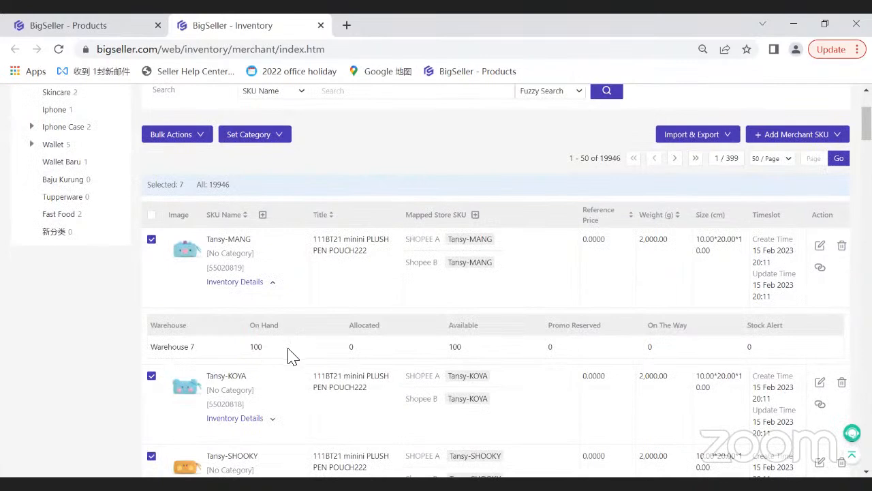
Check the variant stock of the Shopee A and Shopee B plush pen pouch listings and return to the Merchant SKU list
click(113, 27)
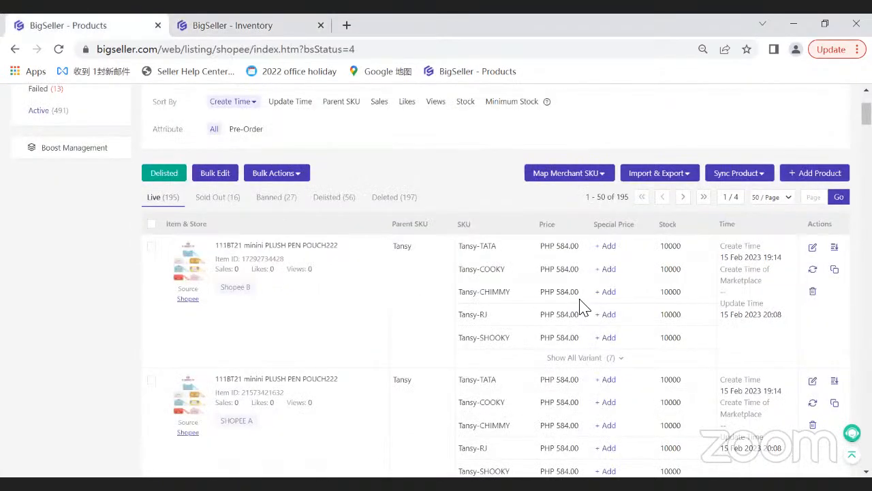
scroll(637, 265, down, 2)
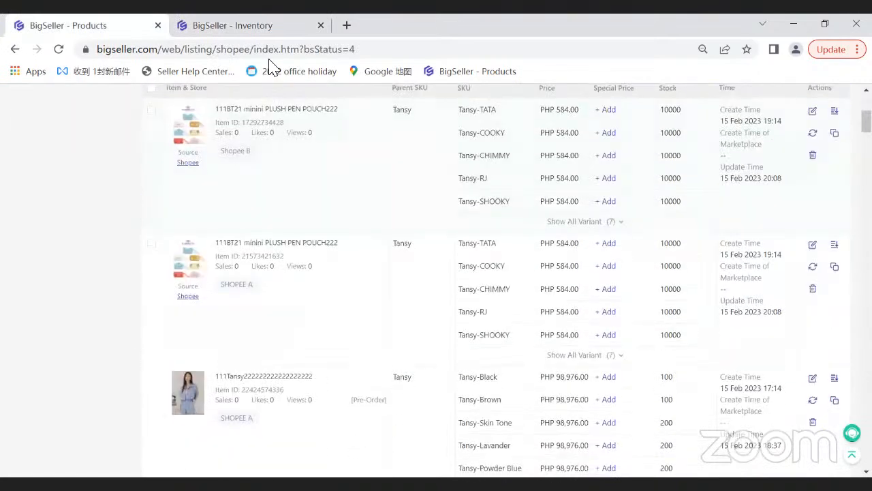
scroll(336, 250, up, 1)
key(ctrl+Tab)
scroll(315, 352, up, 2)
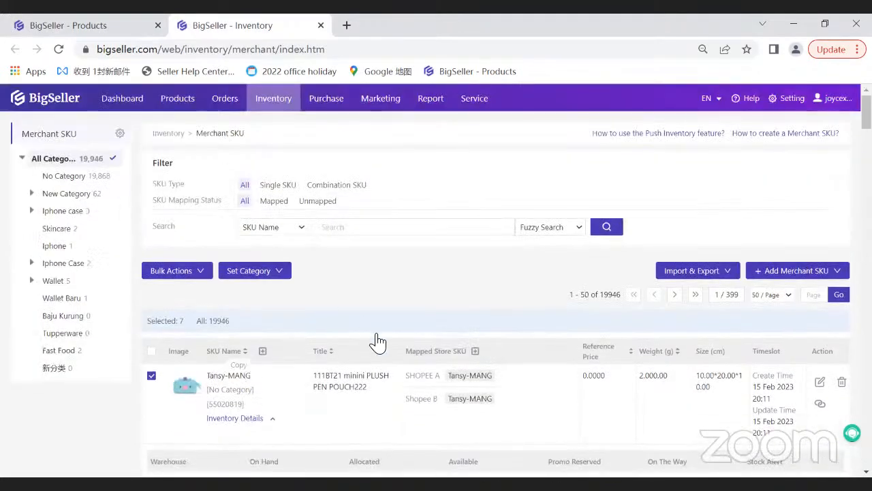
Go to the Push Inventory page, start a new push rule, and review its Rule Name and Push Merchant SKU fields
mouse_move(275, 105)
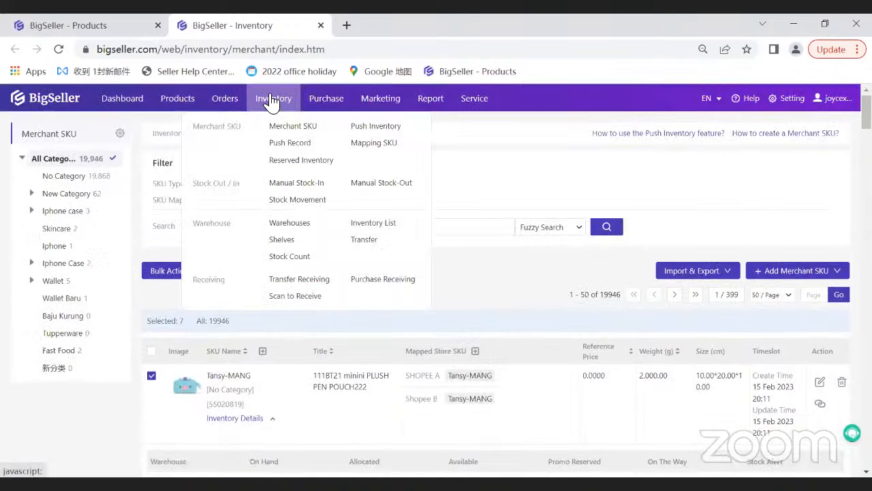
click(374, 129)
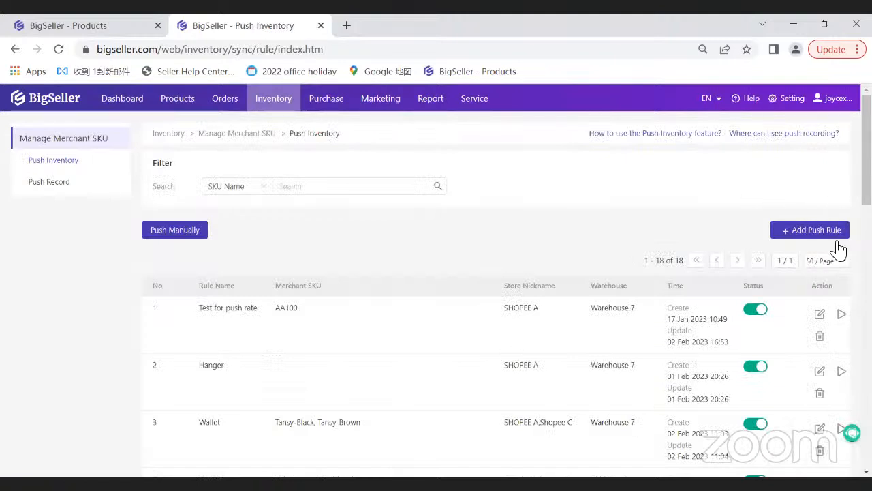
click(807, 236)
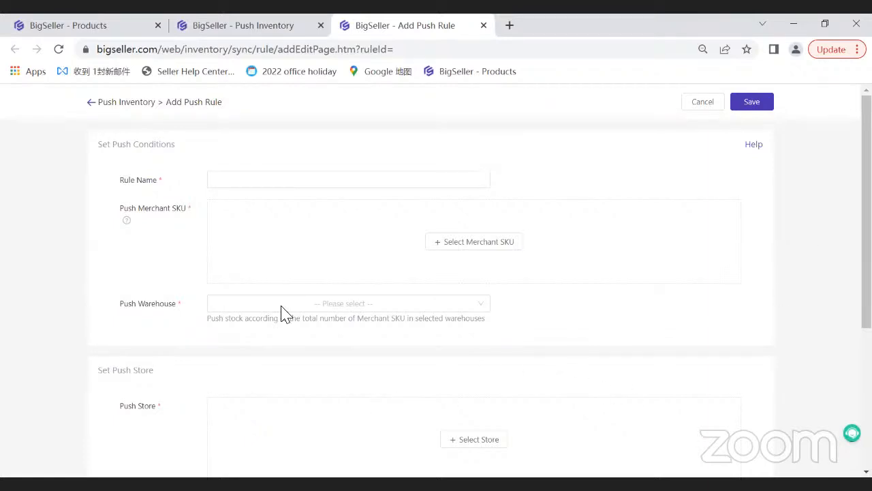
triple_click(153, 184)
click(164, 210)
drag(121, 208, 170, 209)
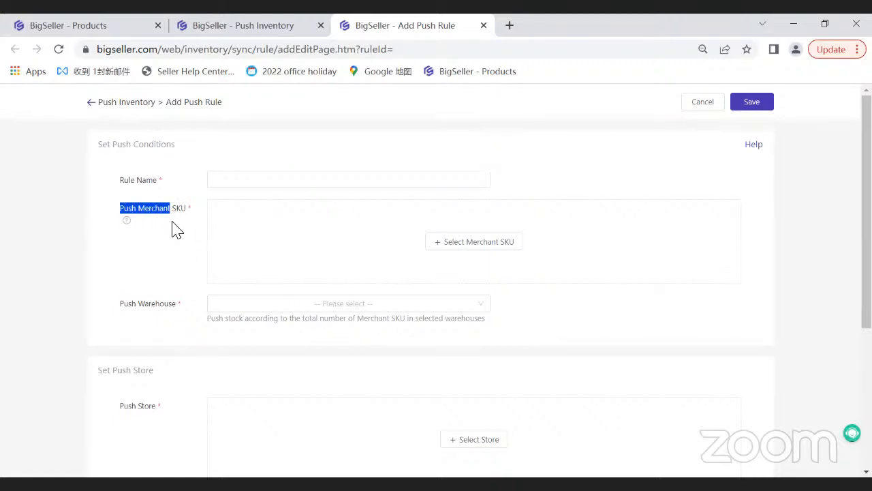
click(145, 209)
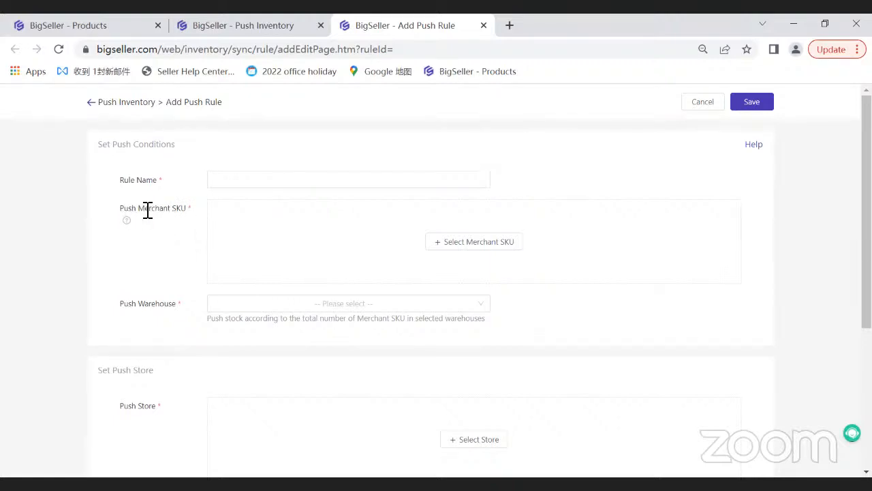
Open the merchant SKU selection for the rule and pick Tansy-MANG, Tansy-RJ, Tansy-TATA, Tansy-KOYA, Tansy-CHIMMY, Tansy-SHOOKY and Tansy-COOKY
click(492, 247)
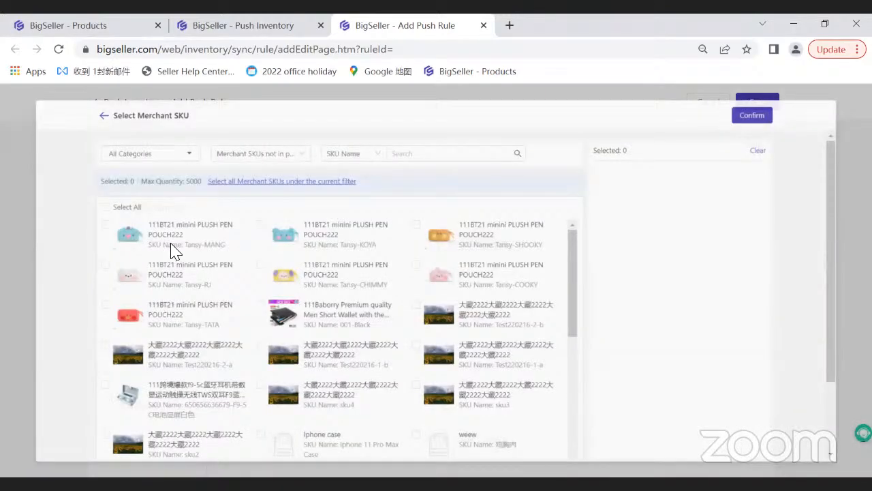
click(76, 219)
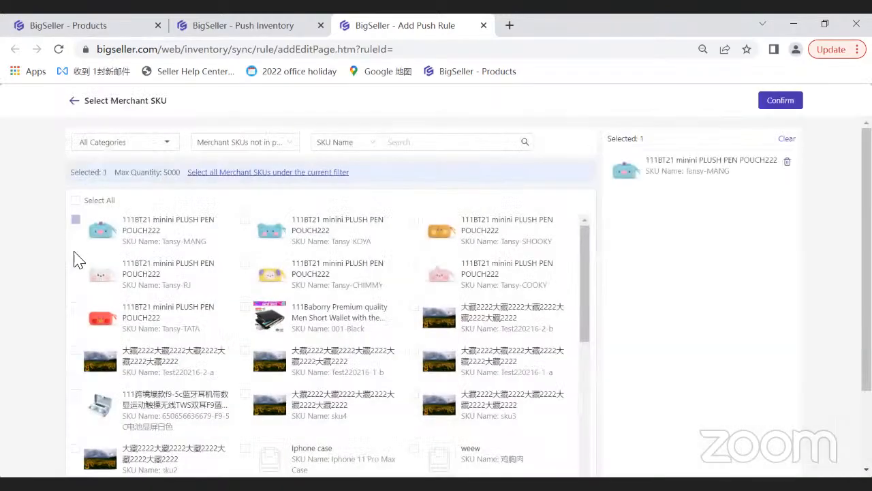
click(76, 262)
click(76, 306)
click(245, 219)
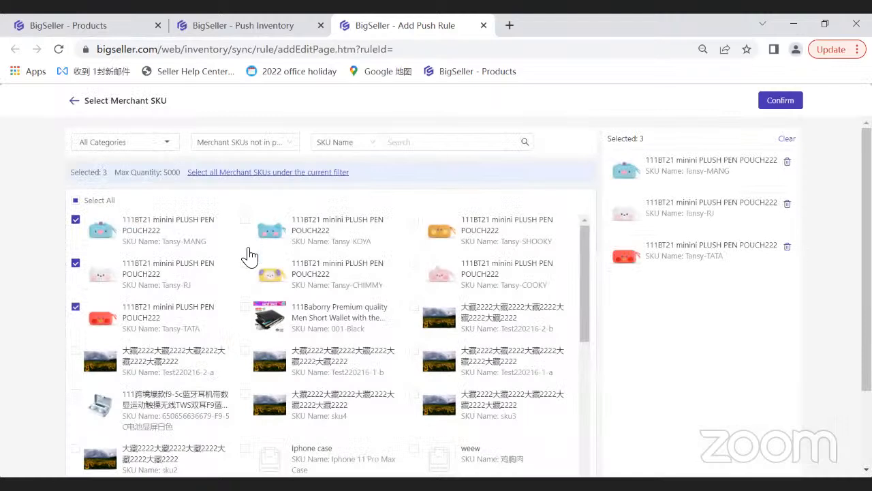
click(245, 263)
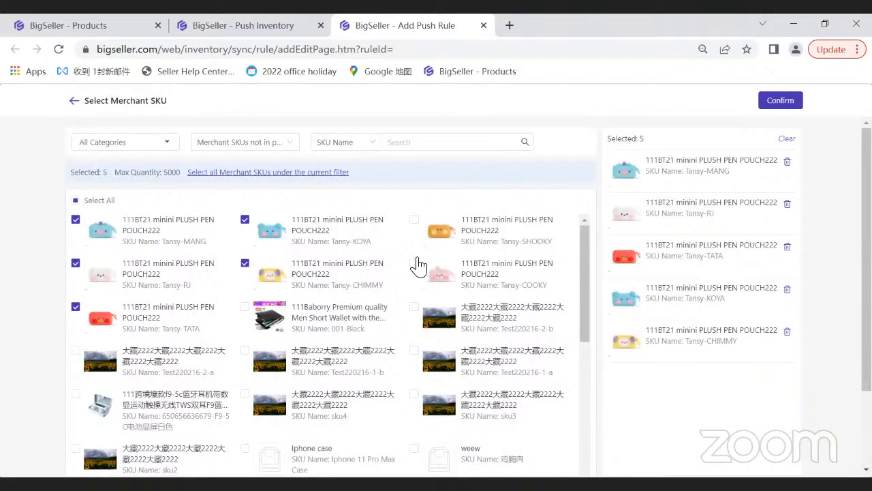
click(414, 219)
click(414, 262)
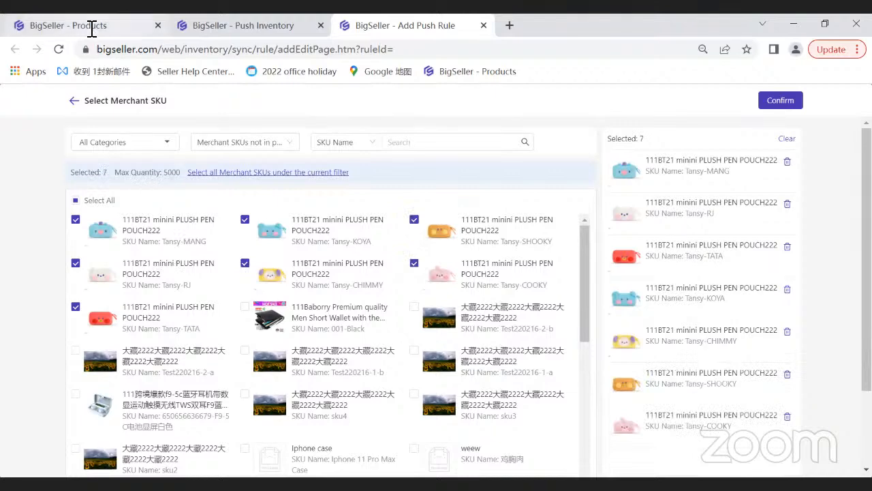
Look at the Map Merchant SKU options on the Shopee products page and return to the push rule's SKU selection
click(68, 25)
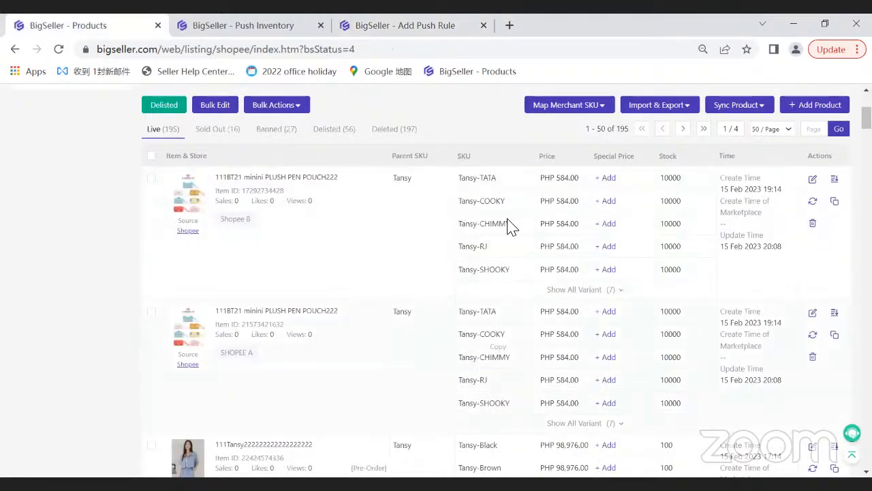
click(566, 105)
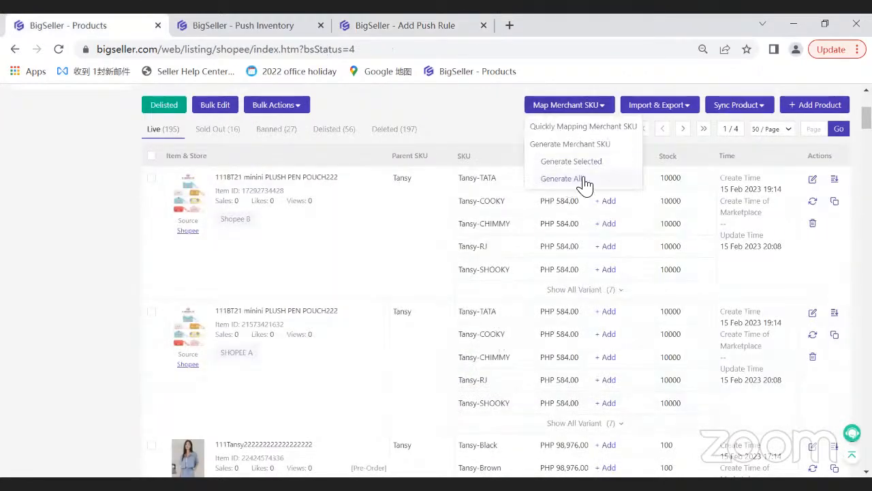
click(334, 31)
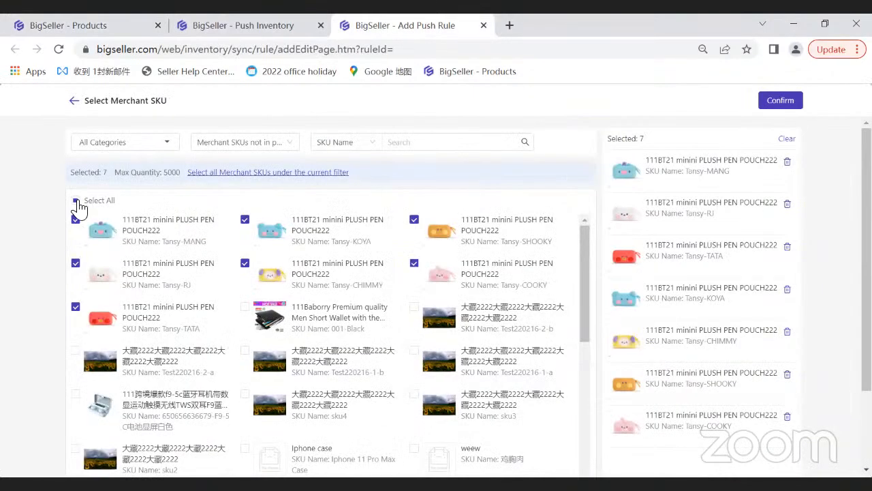
Select all merchant SKUs listed on the page and clear the whole selection again
click(76, 201)
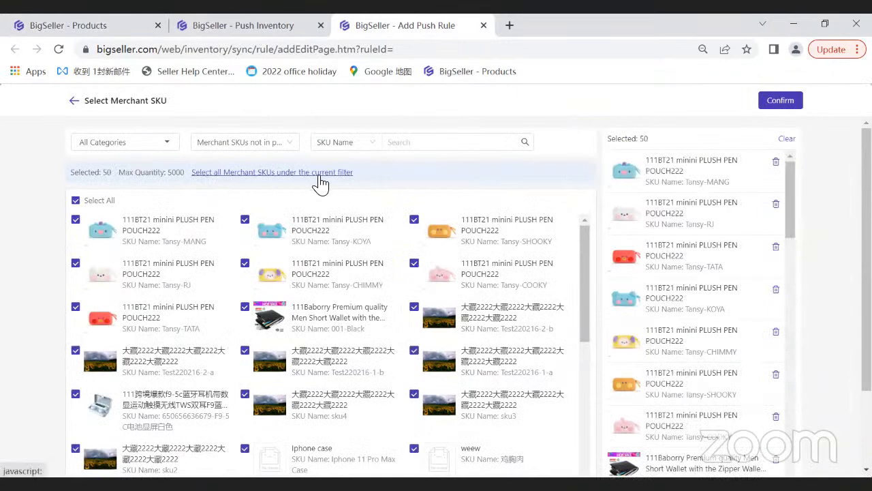
click(76, 200)
Reselect Tansy-MANG, Tansy-RJ, Tansy-TATA, Tansy-KOYA, Tansy-CHIMMY, Tansy-SHOOKY and Tansy-COOKY and confirm them for the push rule
click(76, 219)
click(76, 263)
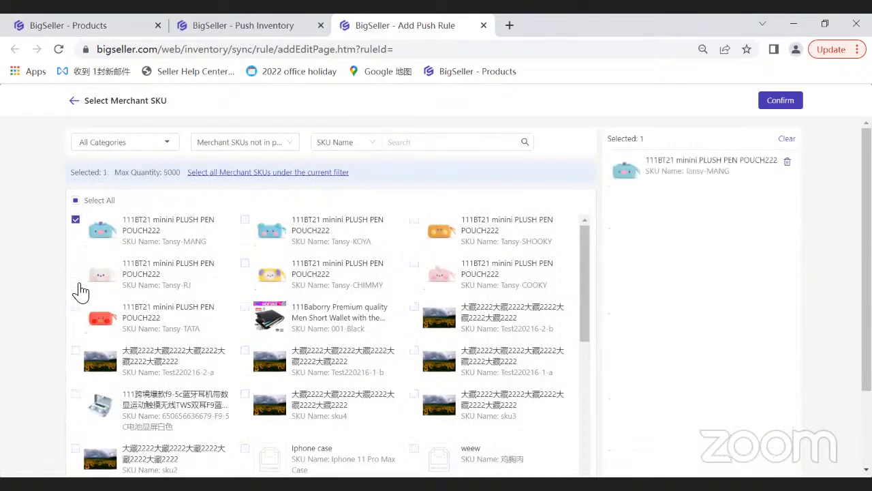
click(76, 306)
click(245, 219)
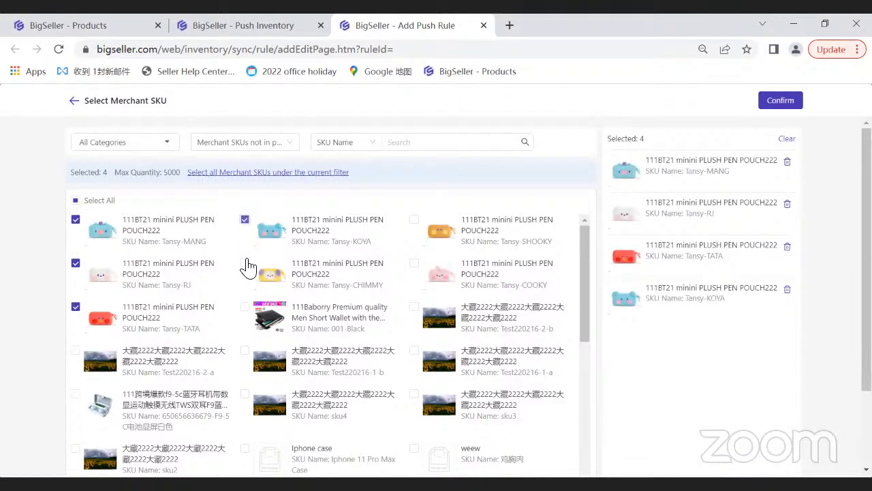
click(244, 263)
click(415, 219)
click(414, 263)
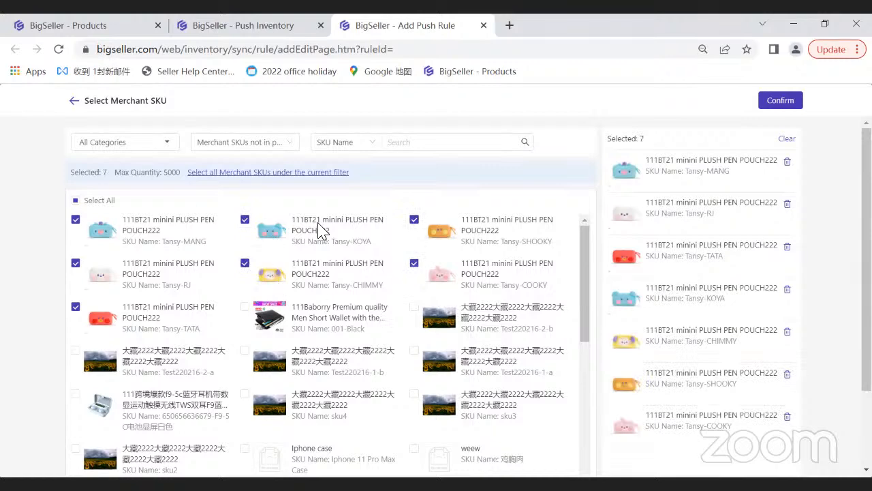
click(780, 101)
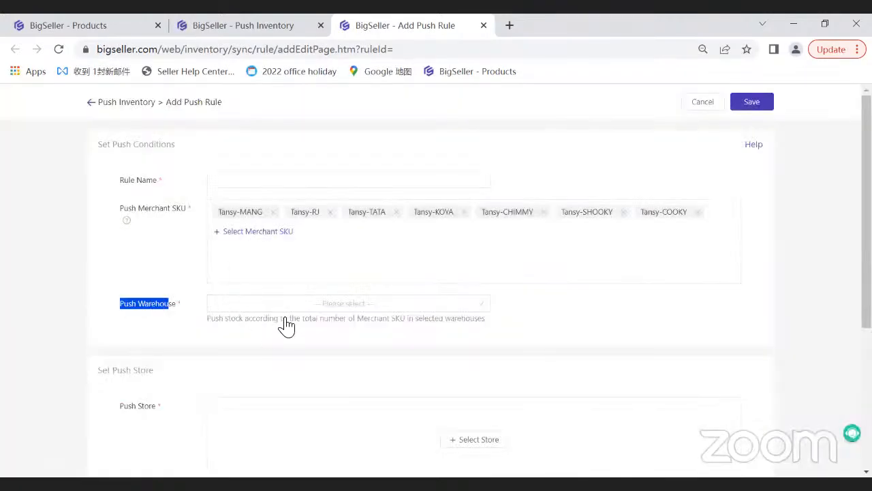
Set the rule's push warehouse to Warehouse 7
click(284, 315)
scroll(272, 368, down, 3)
click(242, 421)
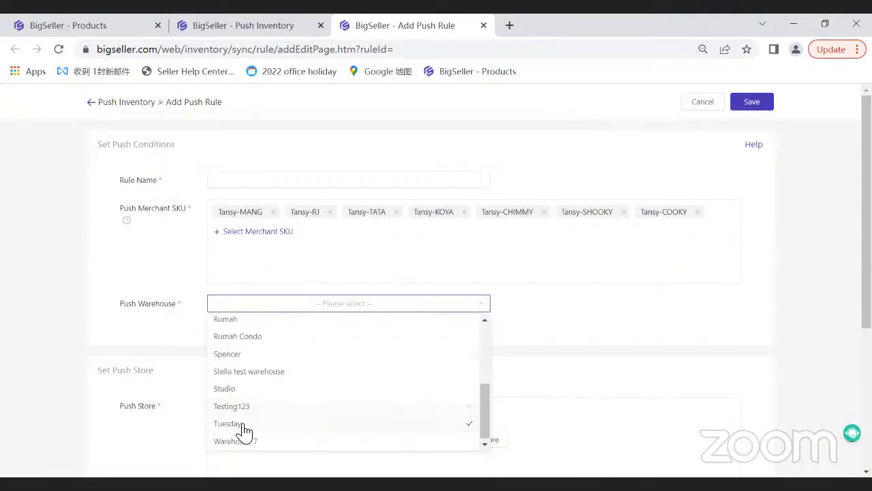
click(246, 440)
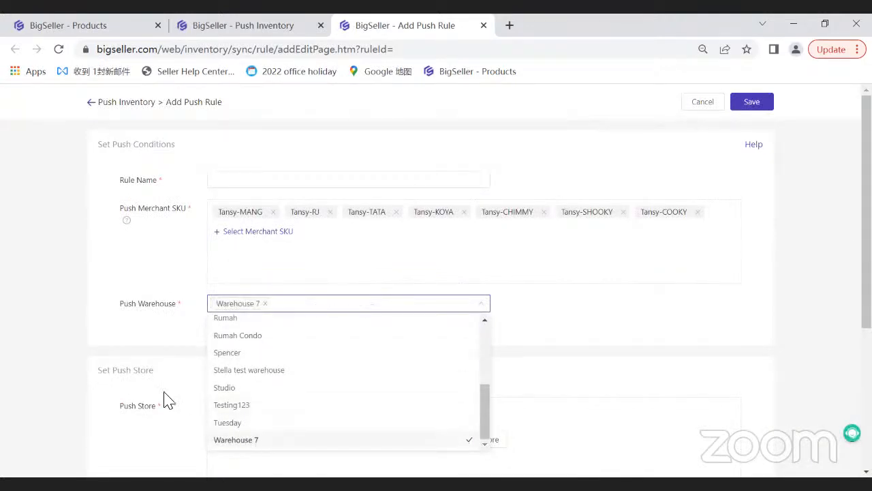
click(139, 344)
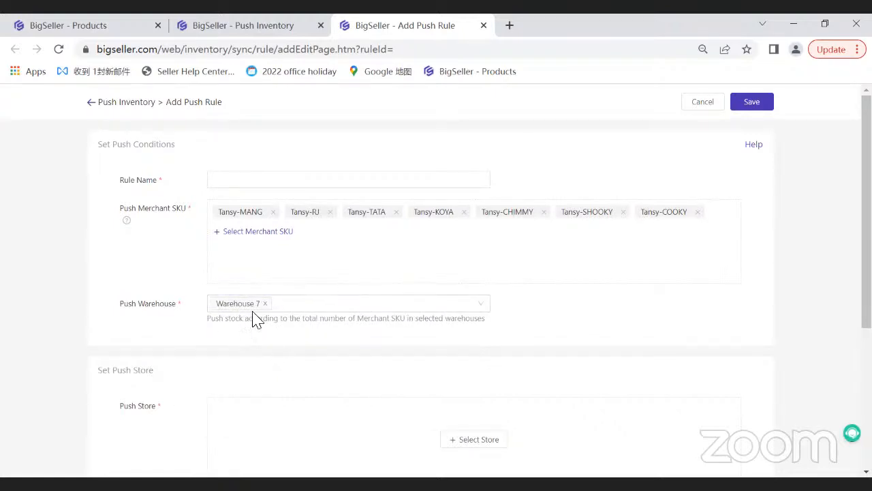
scroll(160, 337, down, 1)
scroll(160, 337, down, 1)
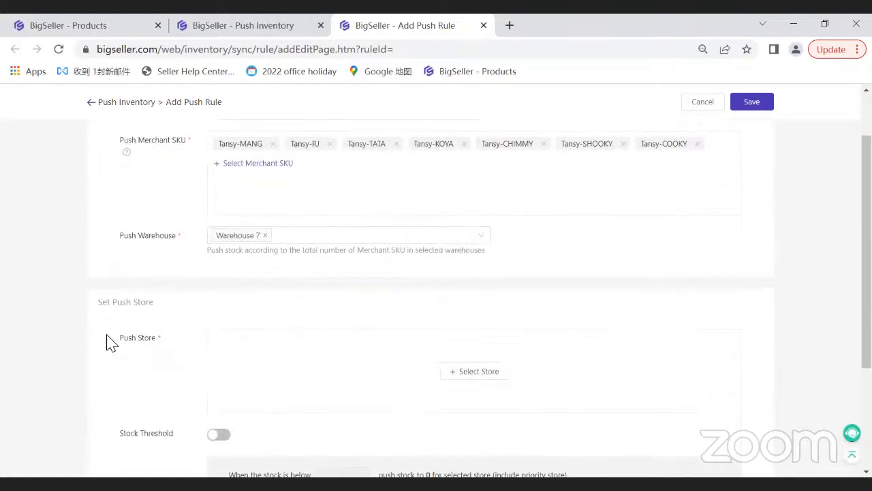
Check which stores are mapped to the Tansy SKUs in the merchant SKU list and return to the push rule
drag(121, 339, 147, 341)
click(267, 344)
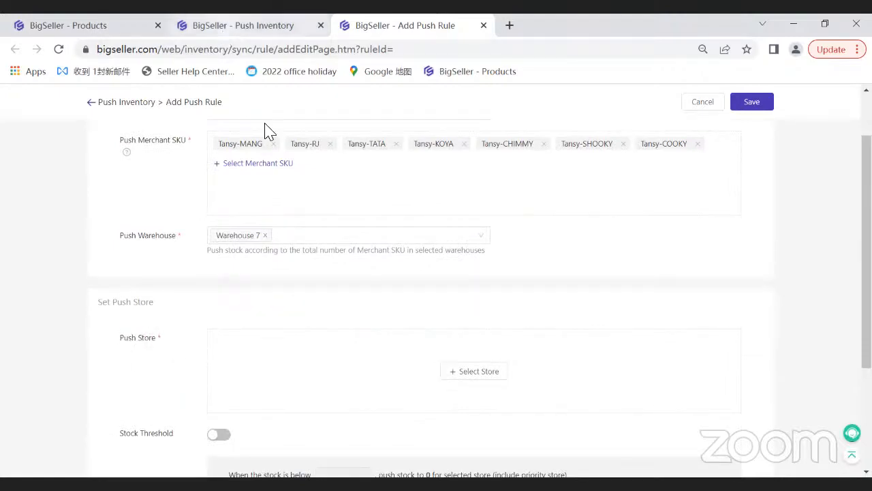
click(252, 26)
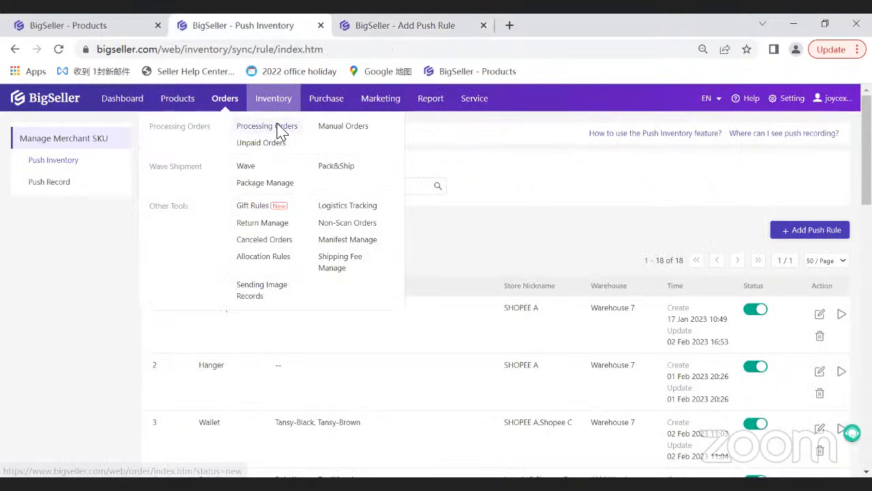
click(281, 129)
scroll(427, 317, down, 1)
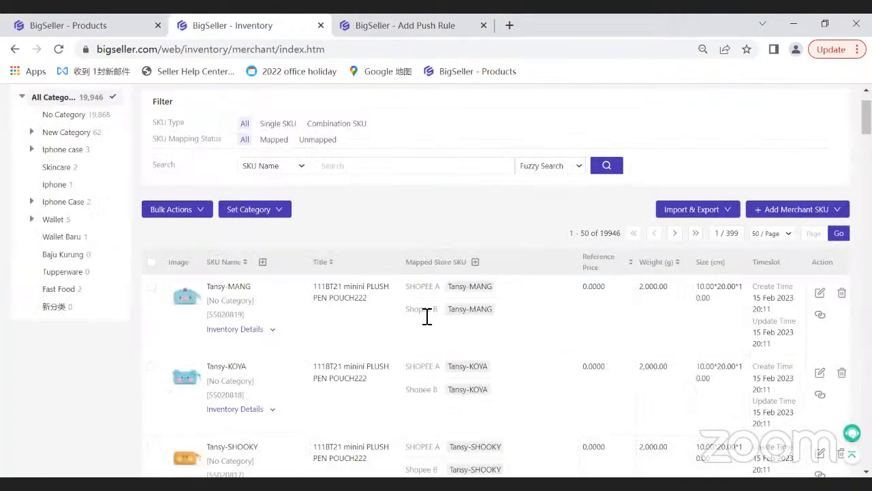
click(403, 25)
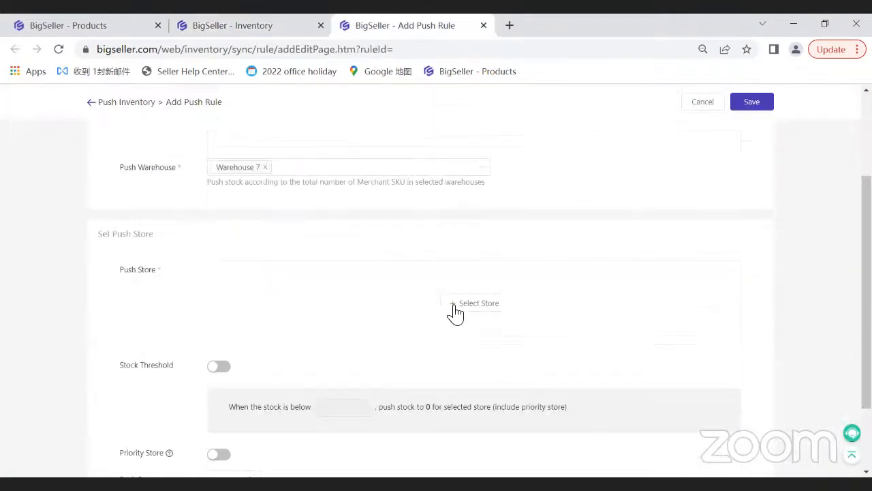
Select SHOPEE A and Shopee B as the push stores for the rule
click(453, 305)
click(258, 182)
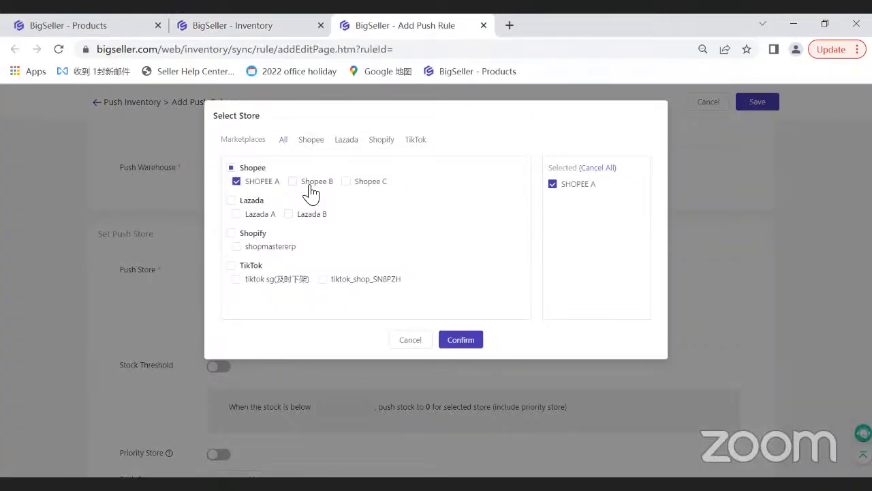
click(310, 185)
click(466, 346)
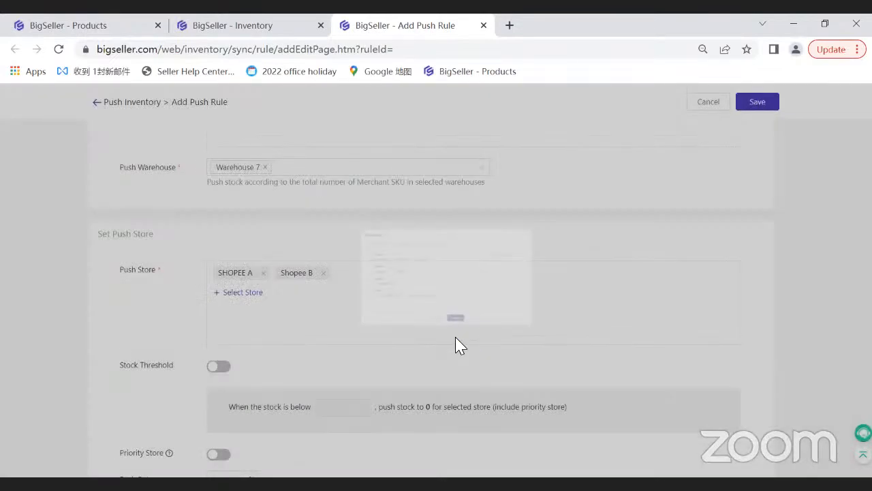
scroll(459, 344, down, 3)
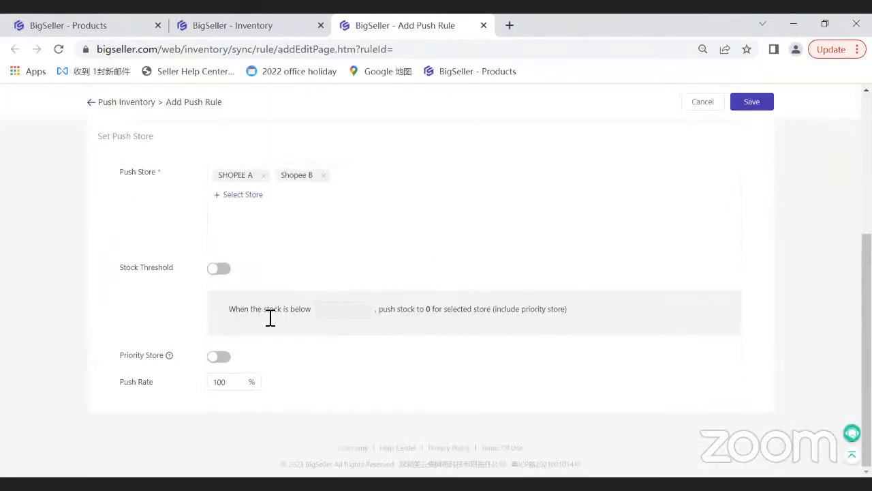
Enable the stock threshold so that 0 stock is pushed to the selected stores when stock falls below 2
click(212, 272)
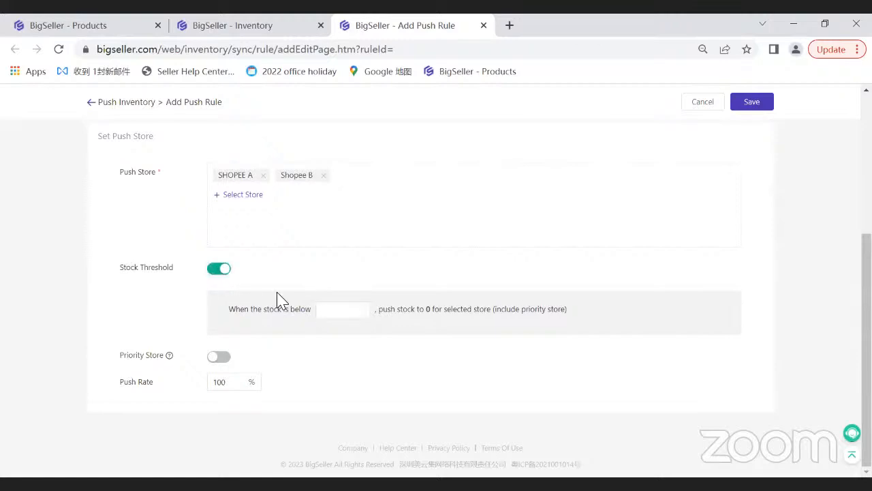
click(323, 309)
text(2)
click(325, 285)
drag(382, 310, 479, 314)
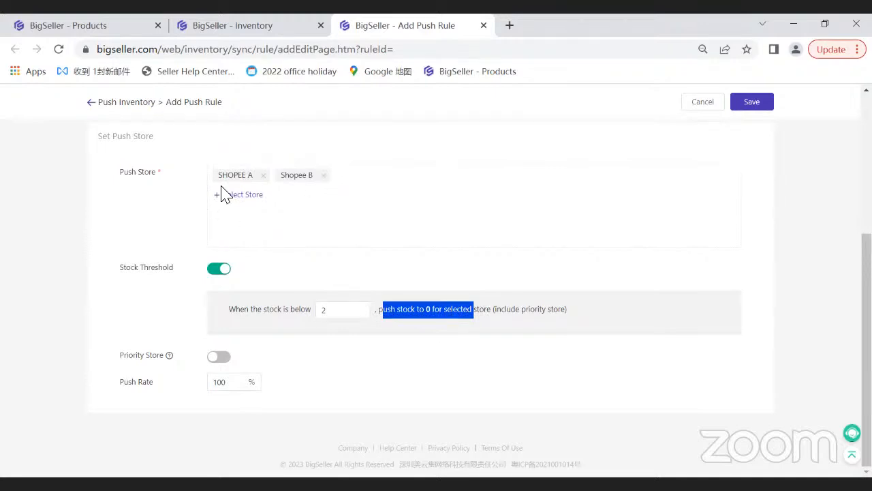
click(343, 270)
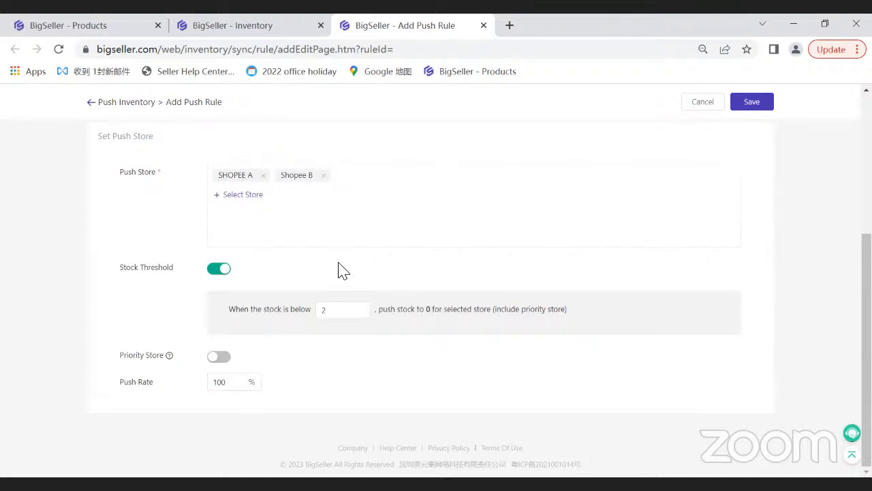
drag(115, 276, 171, 273)
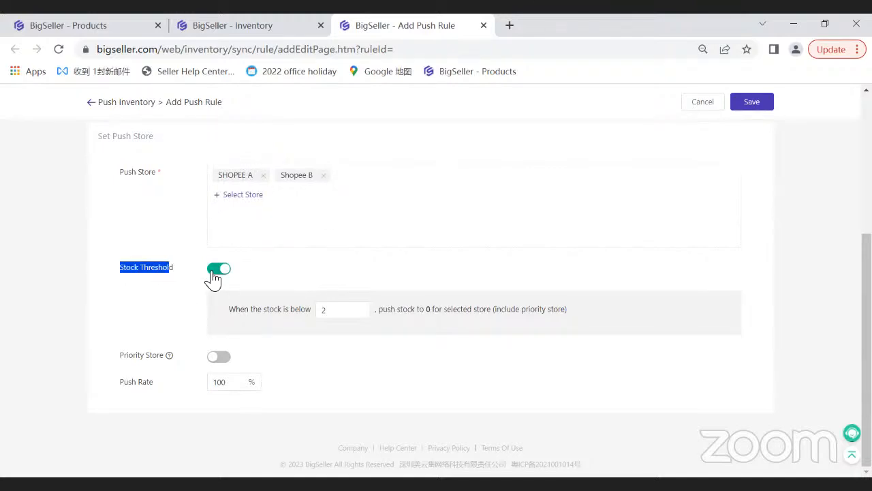
click(292, 280)
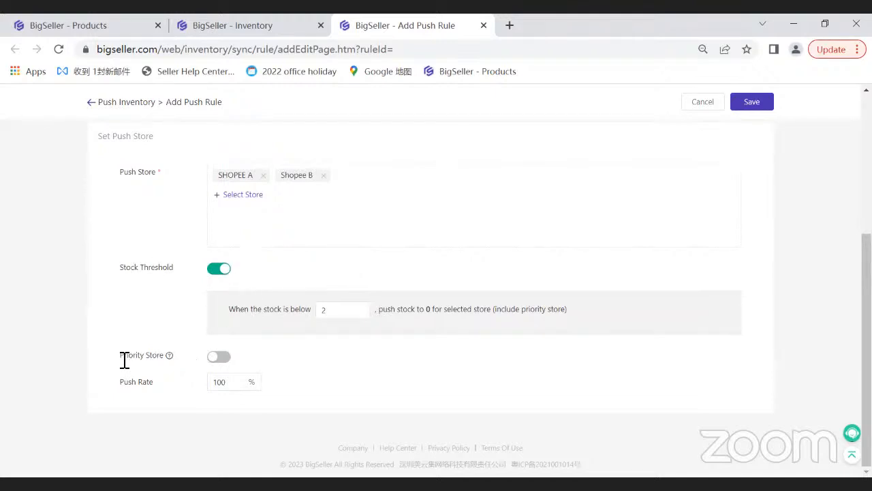
Try a priority store setup with SHOPEE A and a stock threshold of 5, and turn the priority store option off again
drag(121, 357, 175, 363)
click(219, 357)
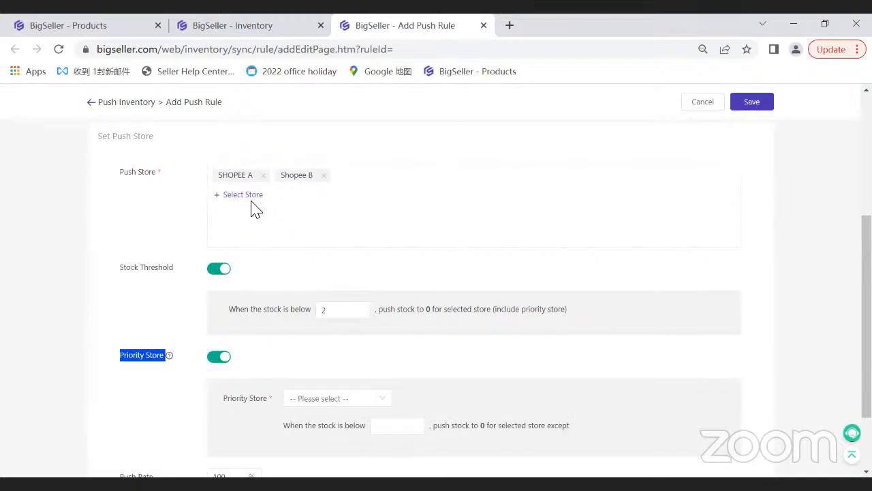
click(321, 398)
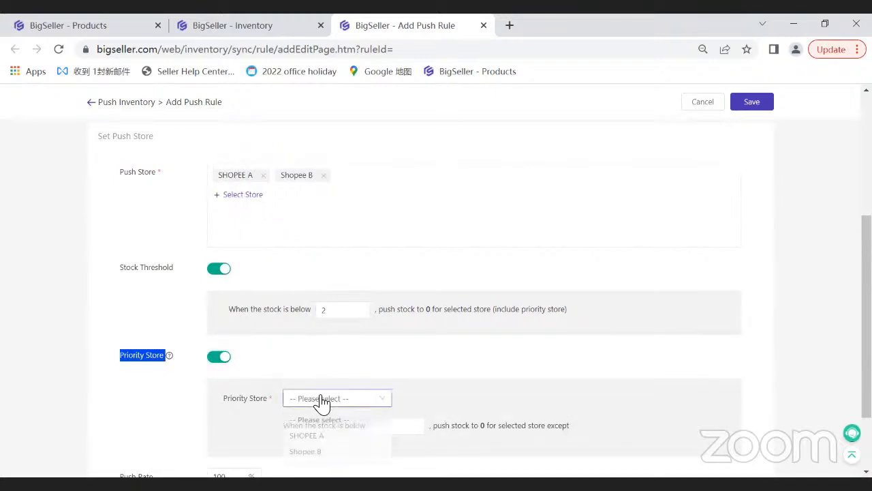
scroll(323, 402, down, 1)
click(313, 387)
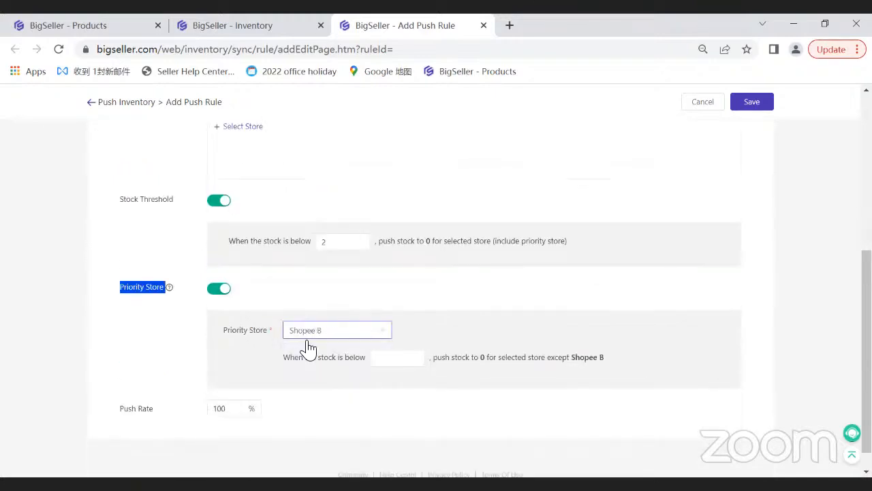
click(305, 333)
click(307, 369)
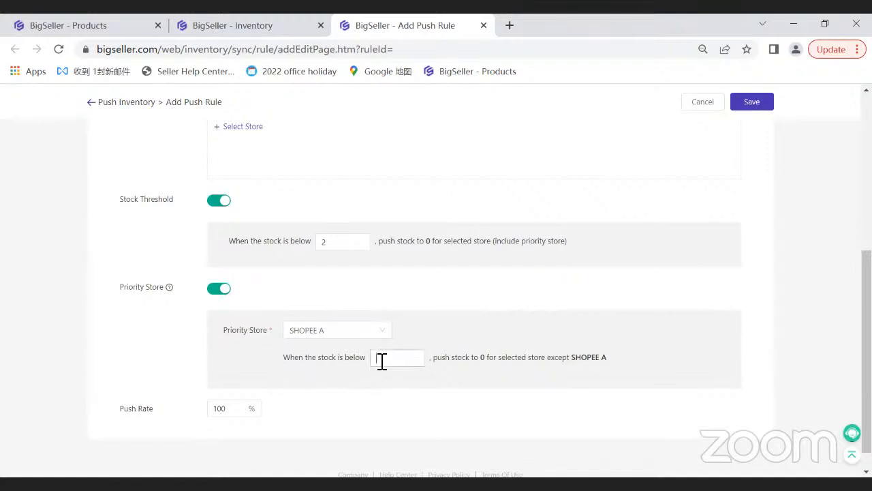
text(5)
scroll(253, 243, up, 1)
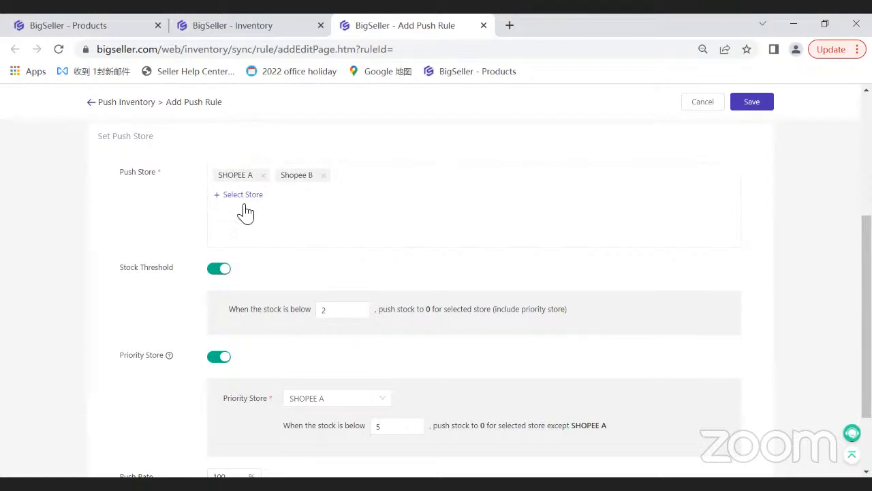
click(227, 368)
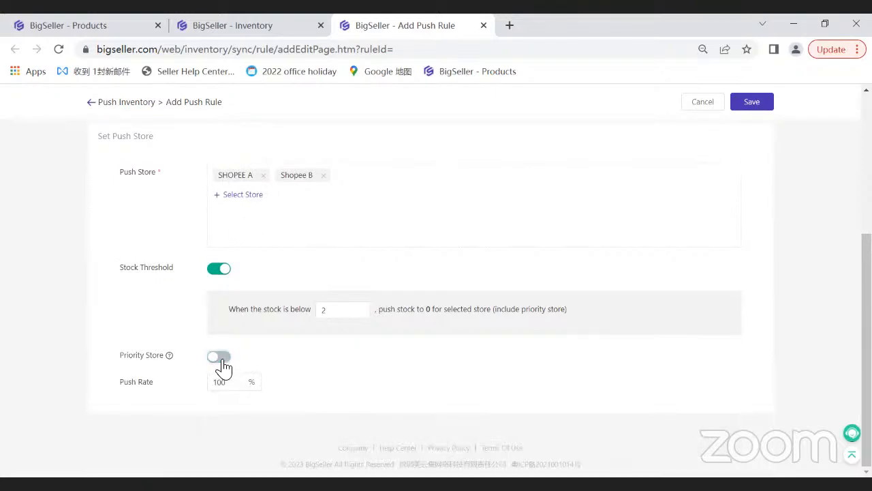
Review the rule's push rate setting and examine the Tansy-MANG inventory details in the merchant SKU list
triple_click(149, 271)
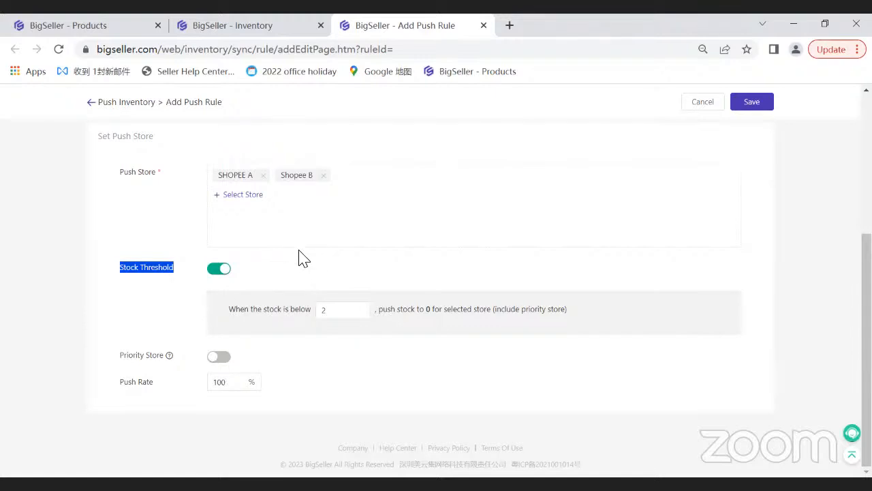
click(142, 339)
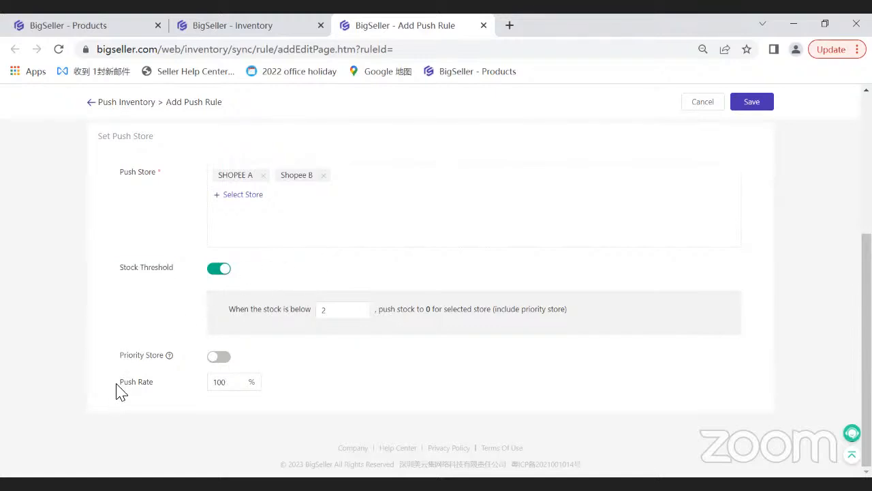
triple_click(151, 385)
click(242, 387)
double_click(218, 386)
click(256, 387)
click(244, 27)
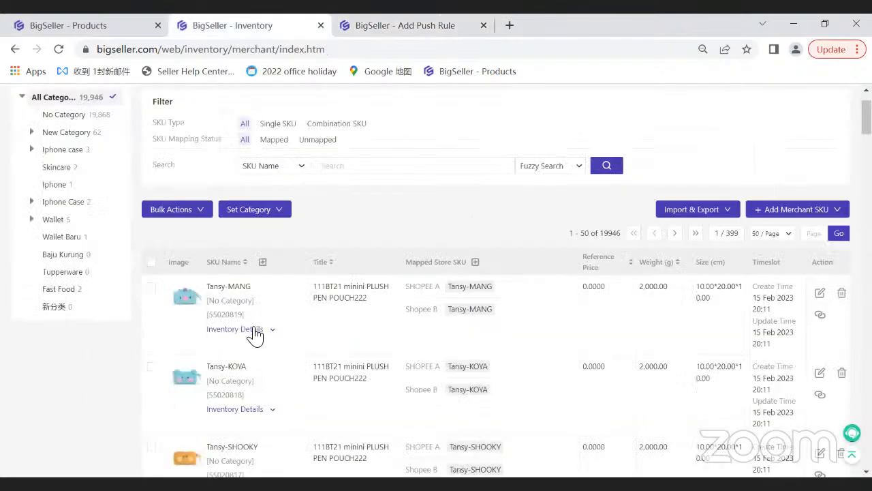
click(253, 332)
scroll(255, 358, down, 1)
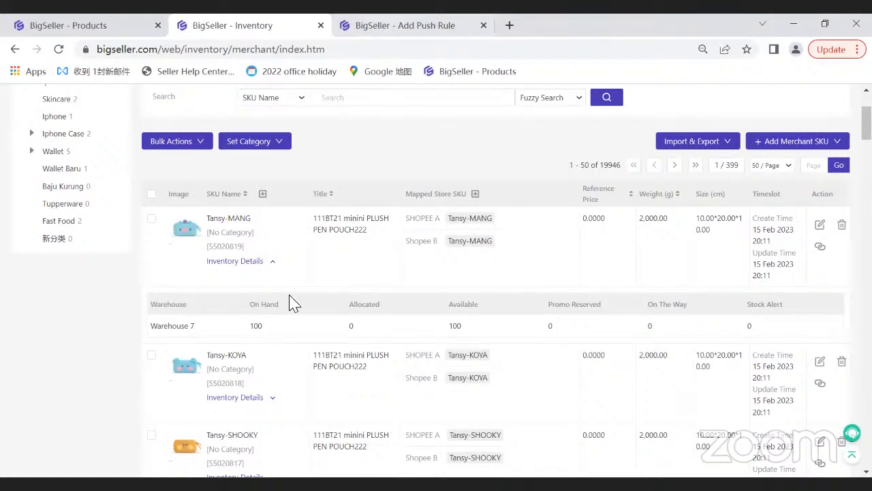
Try a push rate of 50% in the push rule and compare it with the Tansy-MANG stock in the merchant SKU list
click(405, 26)
double_click(227, 384)
text(50)
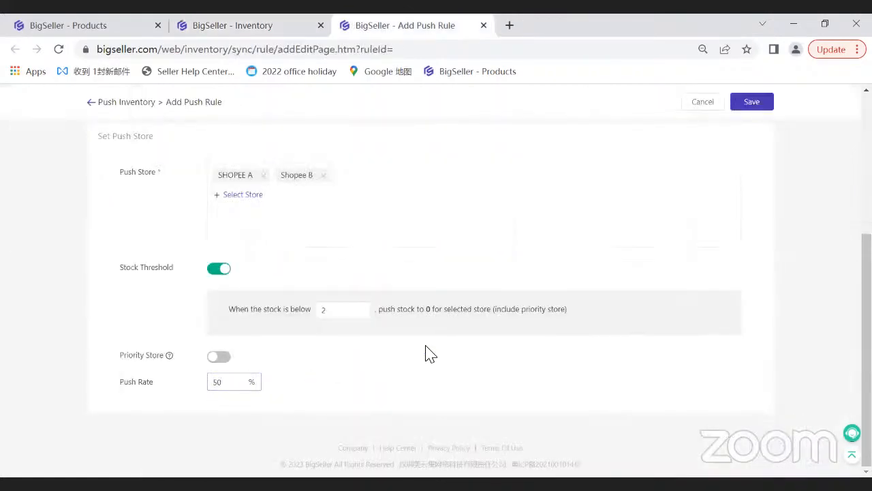
click(250, 32)
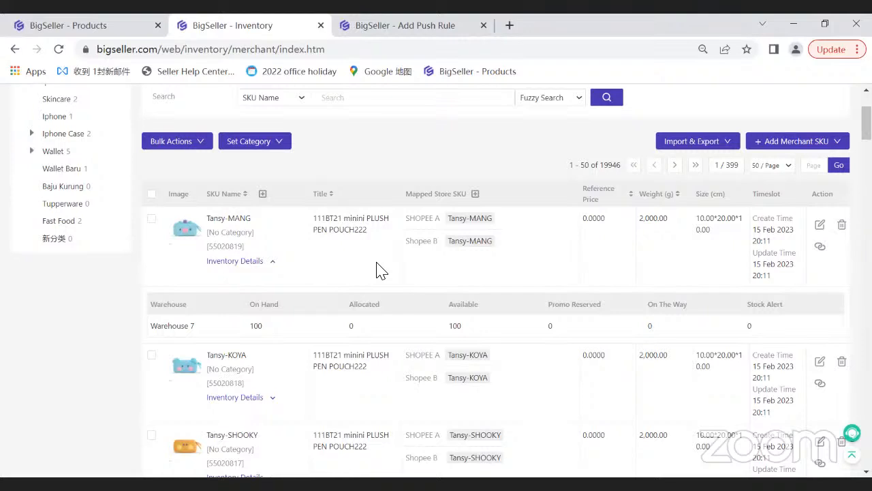
click(376, 35)
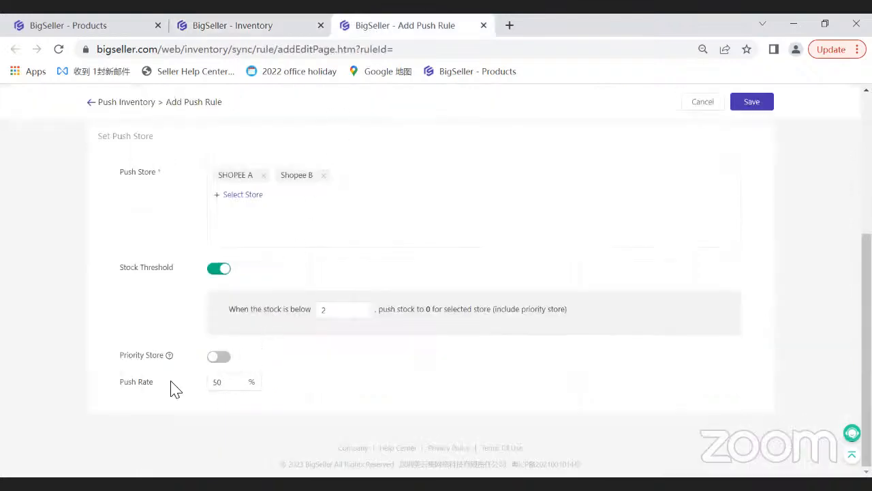
Set the rule's push rate to 100%
click(190, 382)
text(100)
click(269, 356)
Name the push rule "Pen Pouch" and save it
scroll(382, 283, up, 3)
click(271, 151)
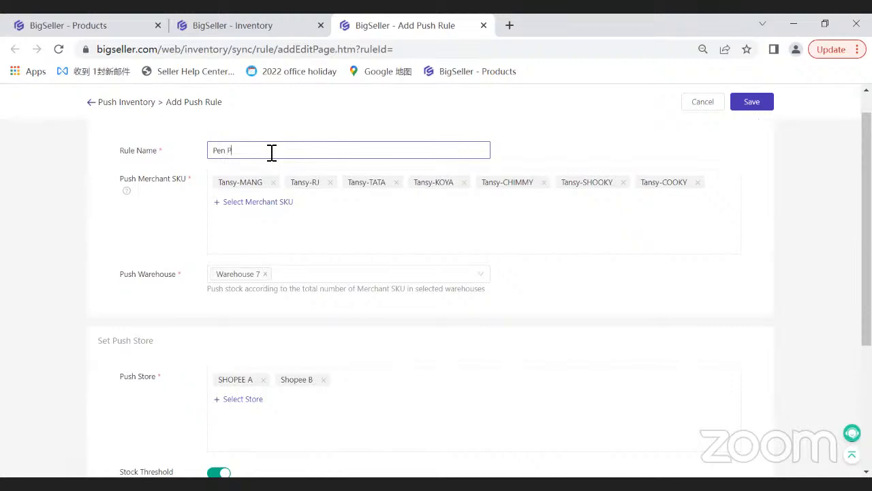
click(315, 137)
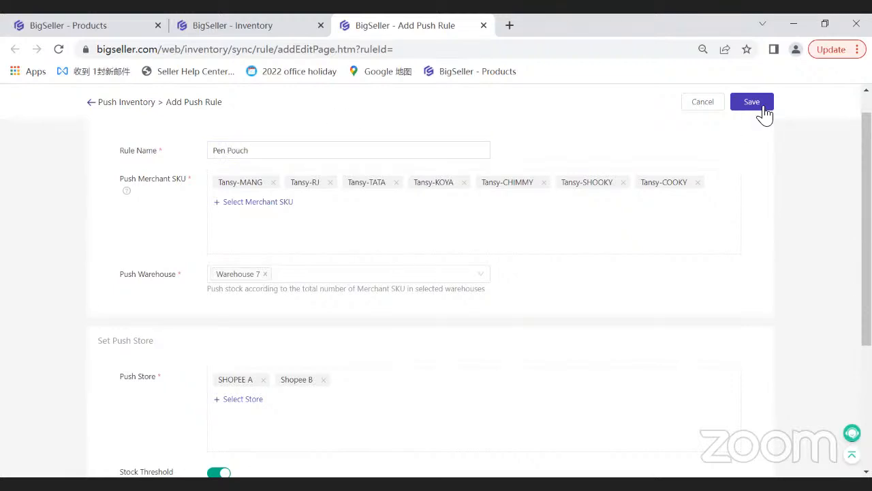
click(762, 106)
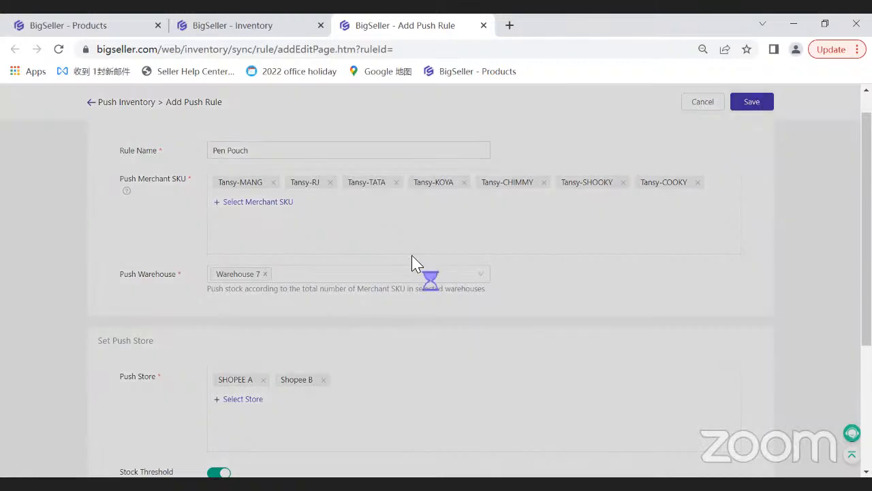
Open the push inventory list and review the Pen Pouch rule's merchant SKUs, stores and warehouse
click(281, 34)
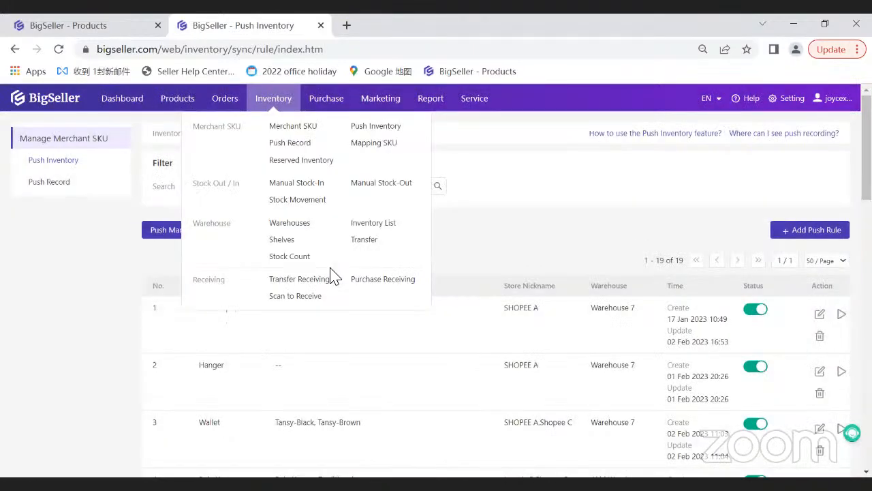
scroll(334, 282, down, 10)
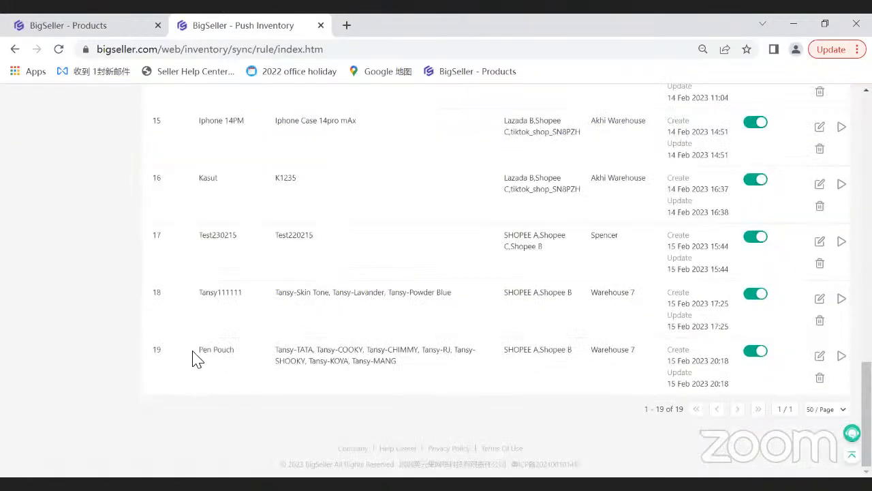
drag(198, 348, 276, 354)
drag(396, 355, 522, 372)
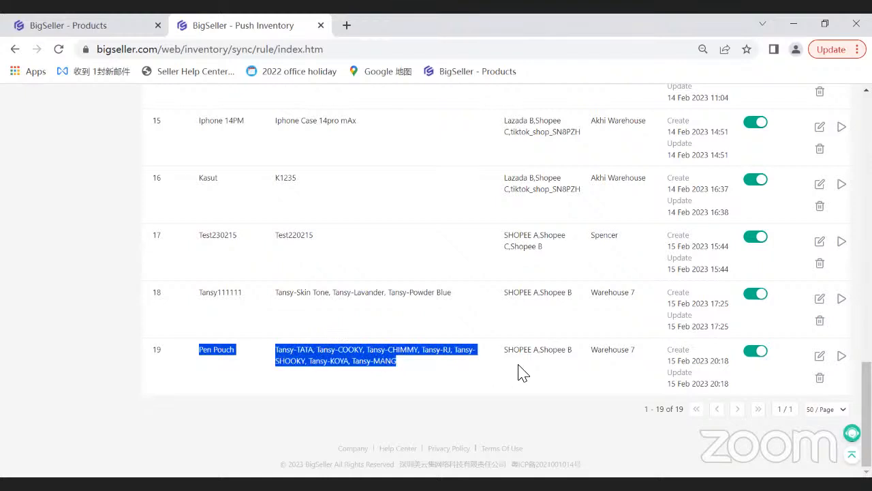
click(532, 372)
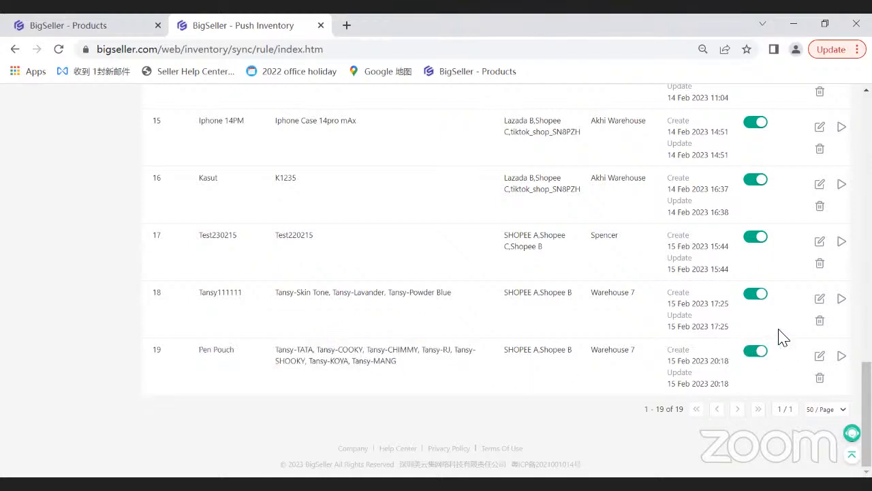
Run the Pen Pouch rule manually to push its stock and open the push records
click(842, 358)
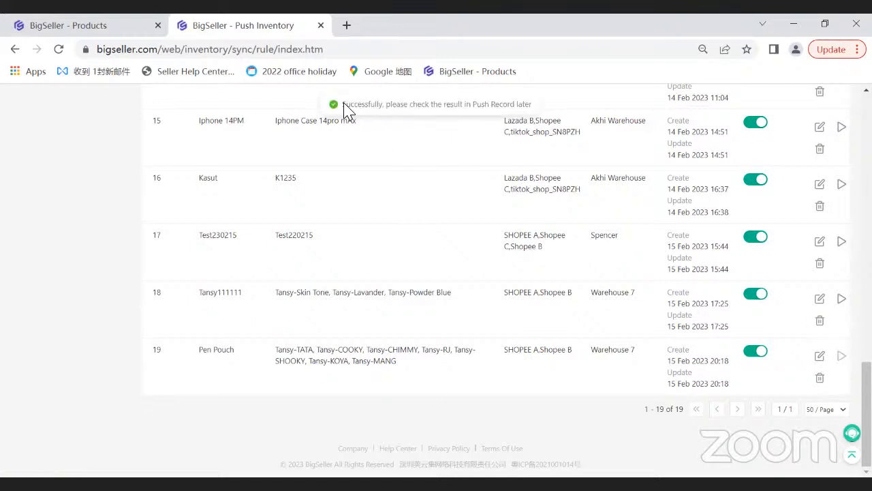
drag(344, 106, 529, 105)
scroll(415, 116, up, 15)
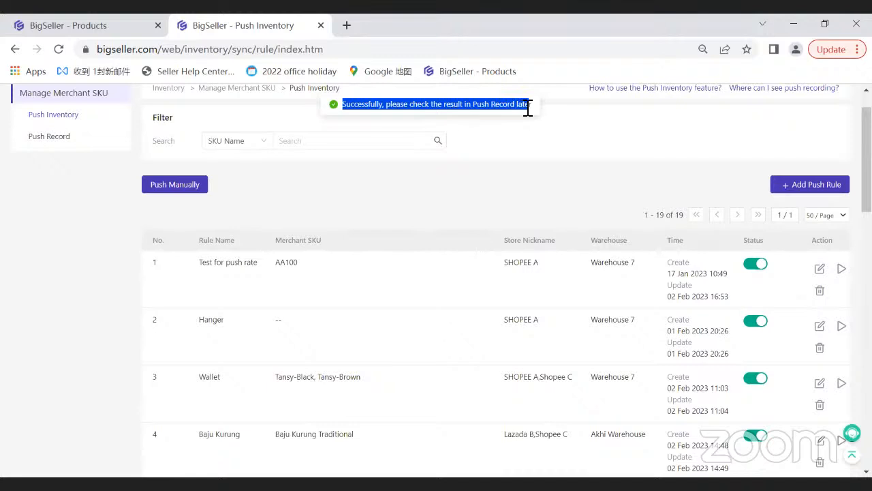
click(44, 139)
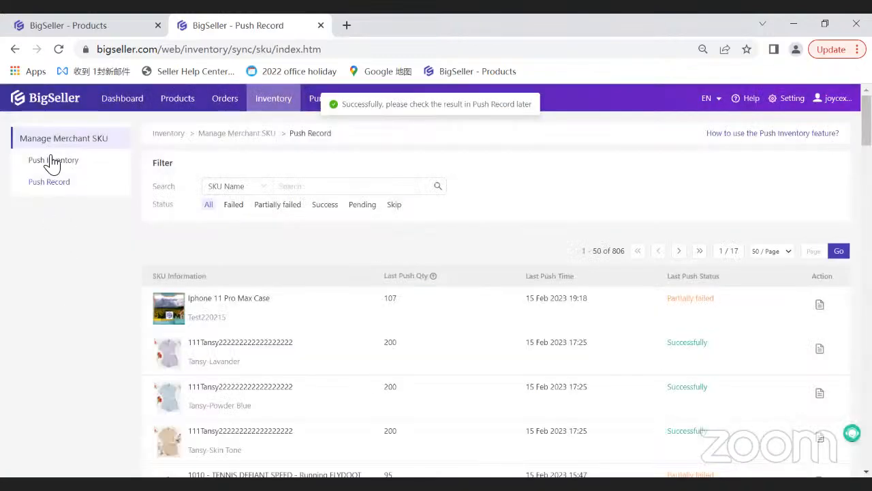
Return to the push inventory list and check when the Pen Pouch rule can be run manually again
click(50, 162)
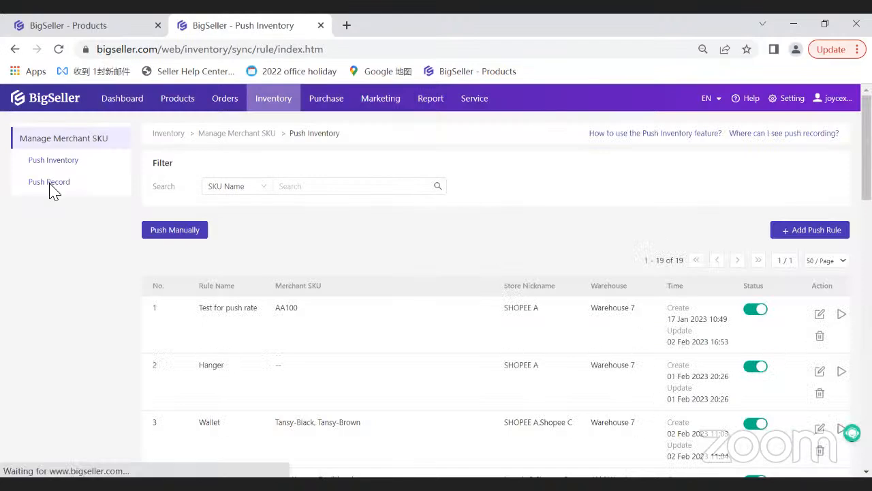
click(49, 184)
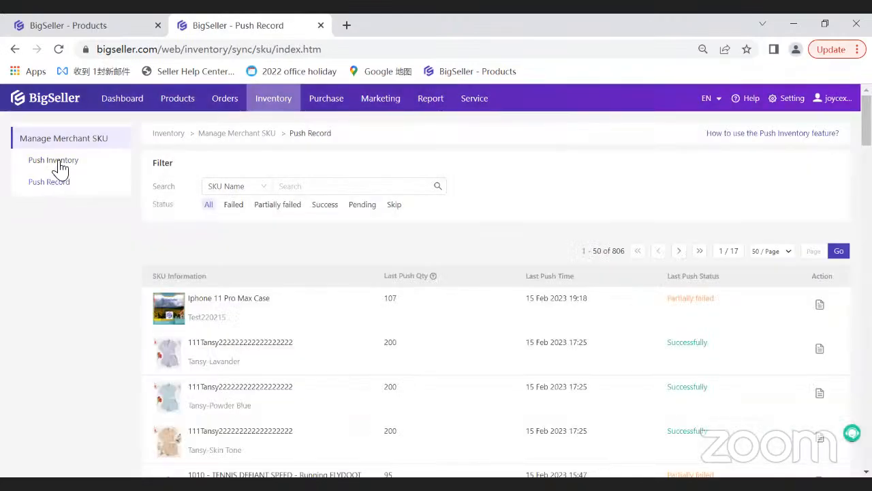
click(60, 164)
scroll(230, 281, down, 5)
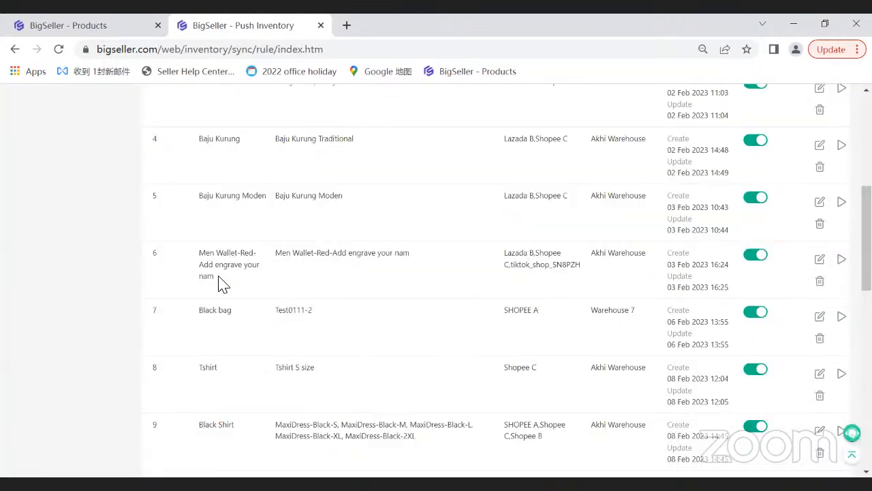
scroll(222, 283, down, 10)
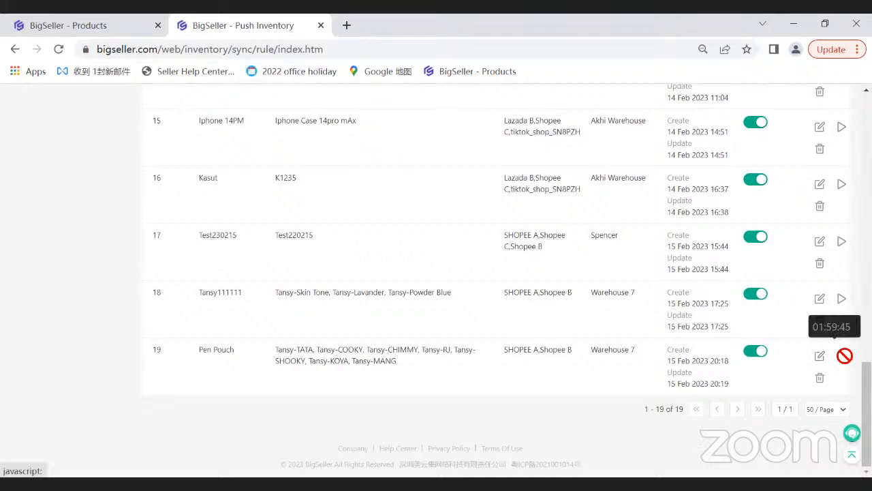
scroll(73, 235, up, 15)
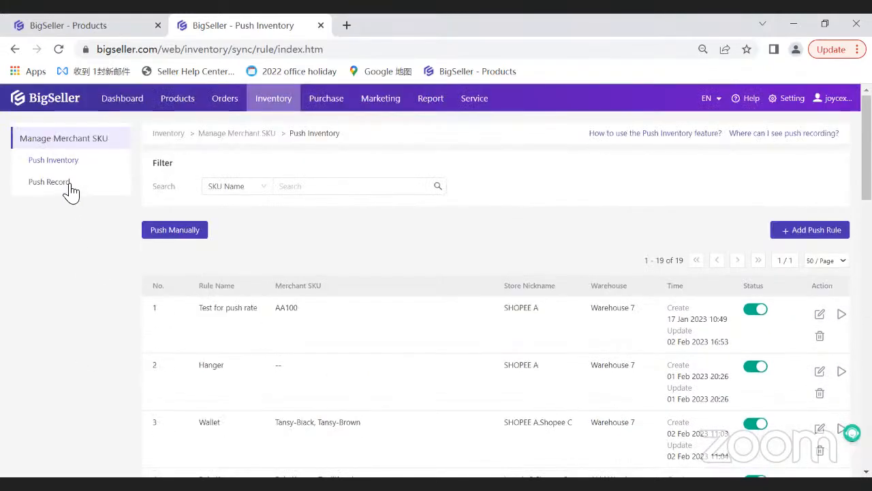
Open and reload the push records, and look through them for the Pen Pouch rule's merchant SKUs
click(70, 191)
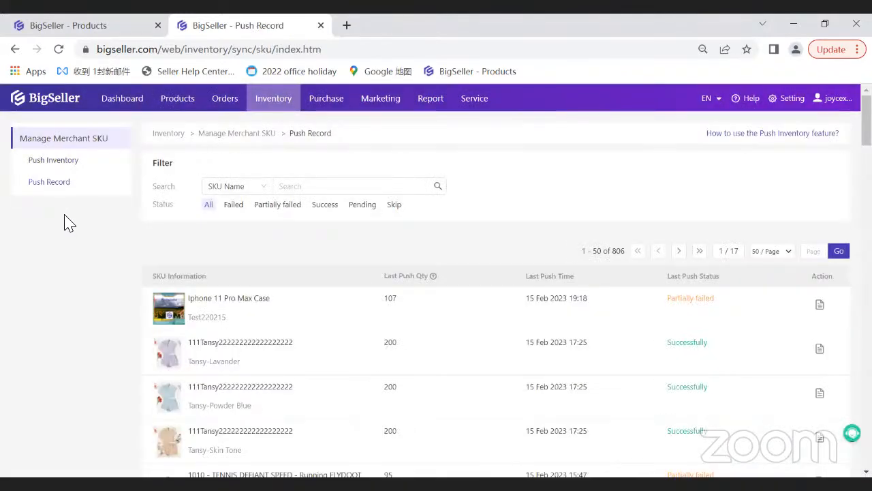
scroll(69, 223, down, 1)
scroll(69, 223, up, 1)
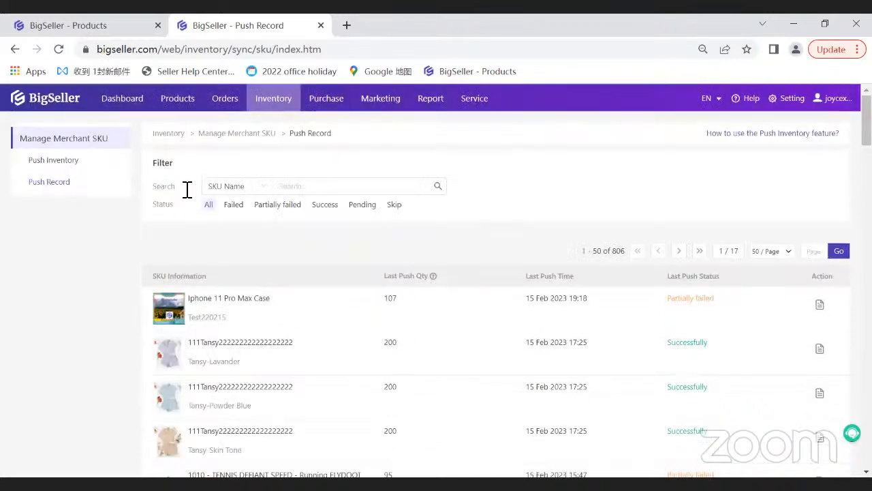
click(229, 207)
click(213, 212)
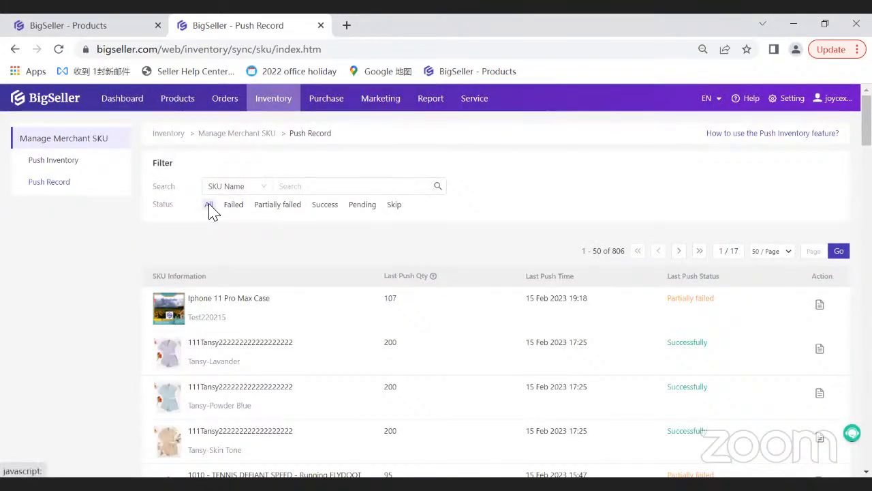
click(76, 164)
click(73, 184)
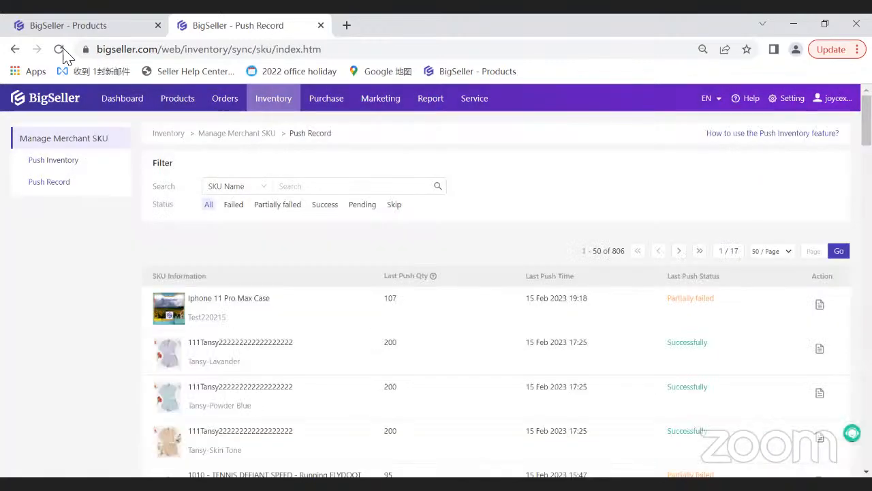
click(60, 50)
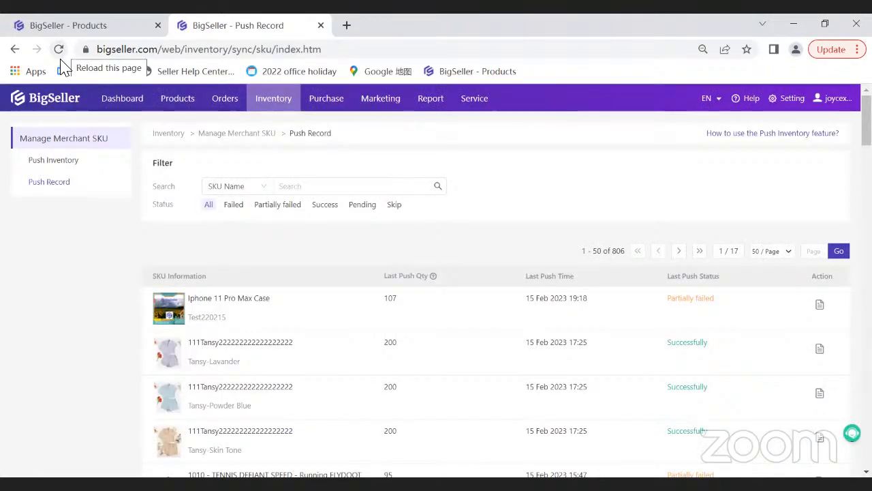
scroll(164, 192, down, 20)
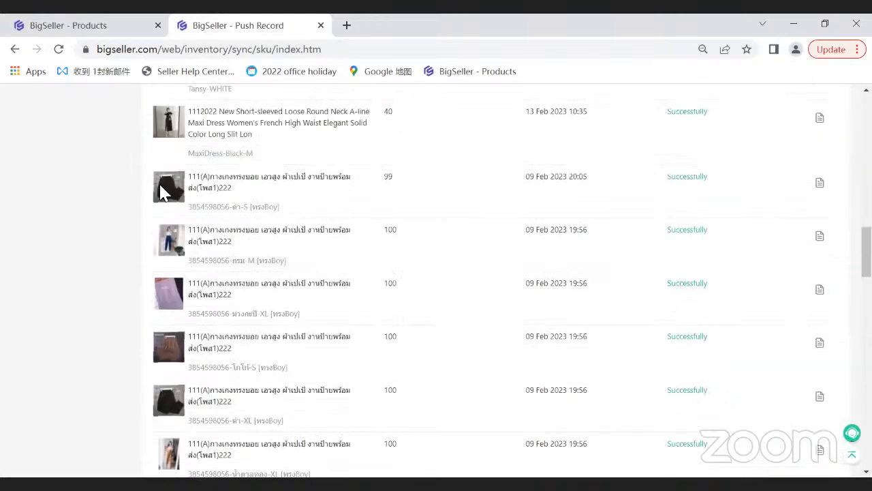
scroll(163, 192, up, 20)
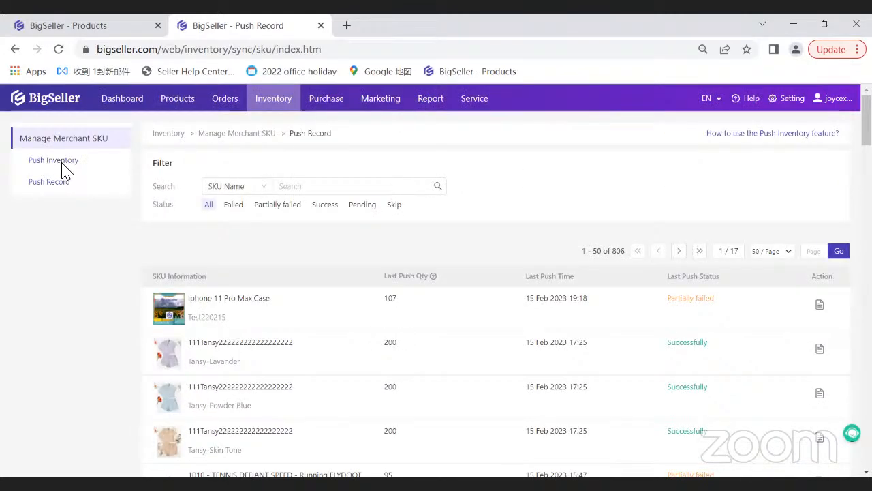
Copy the merchant SKU Tansy-TATA from the Pen Pouch rule and search the push records for it by SKU name
click(62, 163)
scroll(438, 311, down, 12)
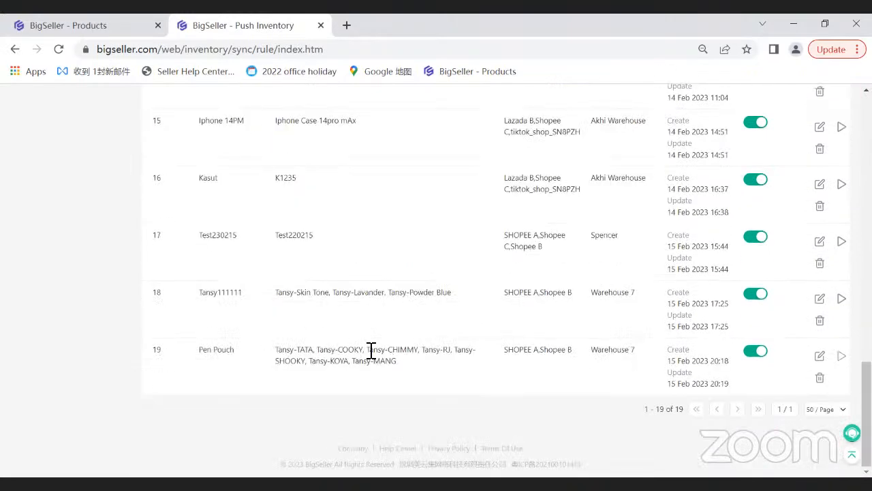
drag(276, 351, 312, 351)
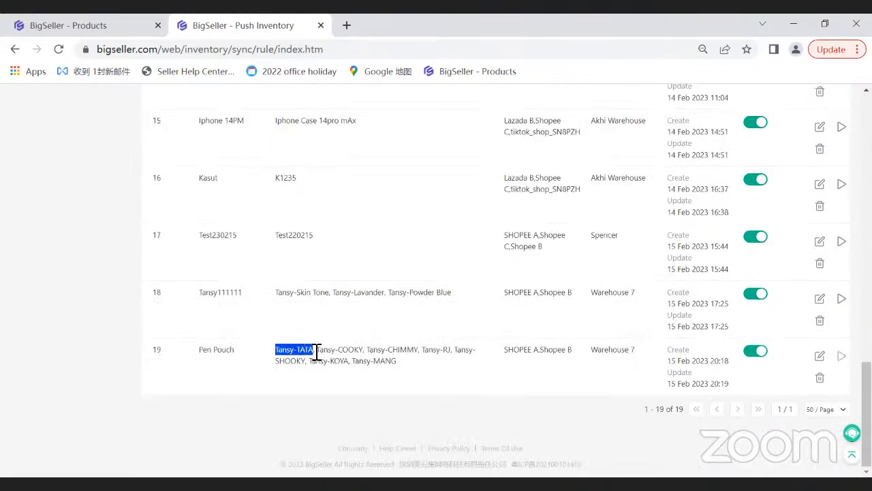
scroll(148, 334, up, 12)
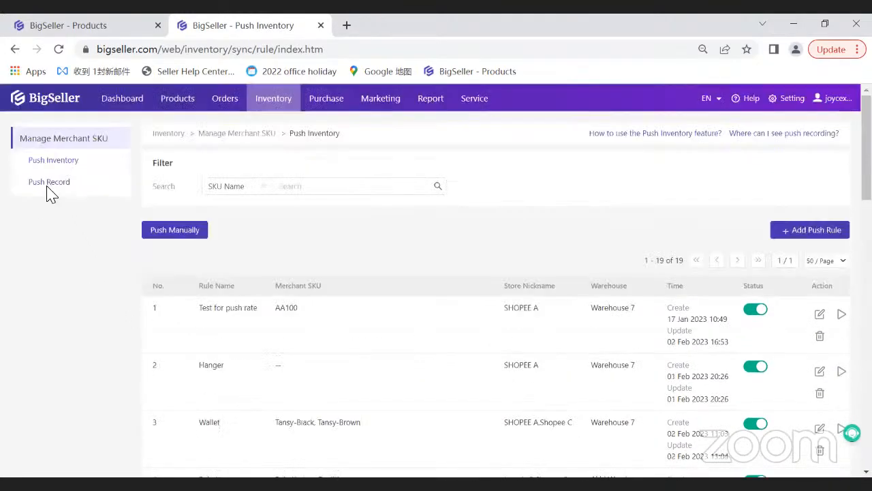
click(50, 183)
click(311, 185)
text(Tansy-TATA)
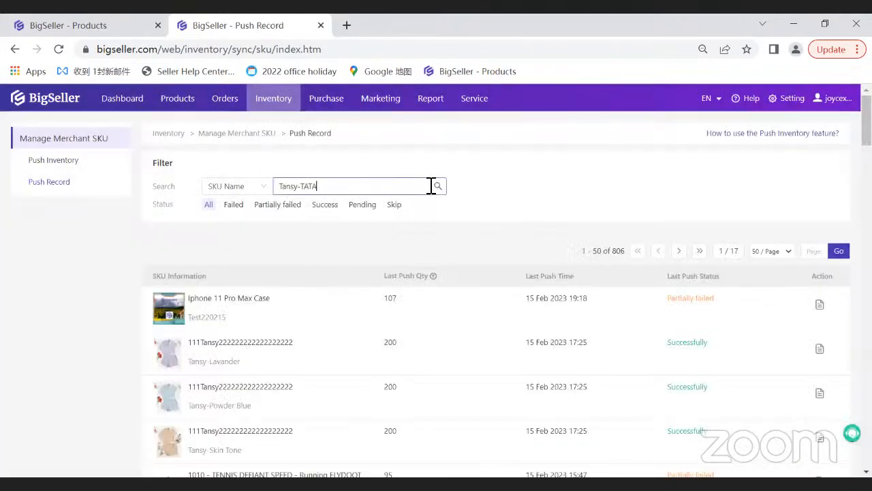
click(438, 187)
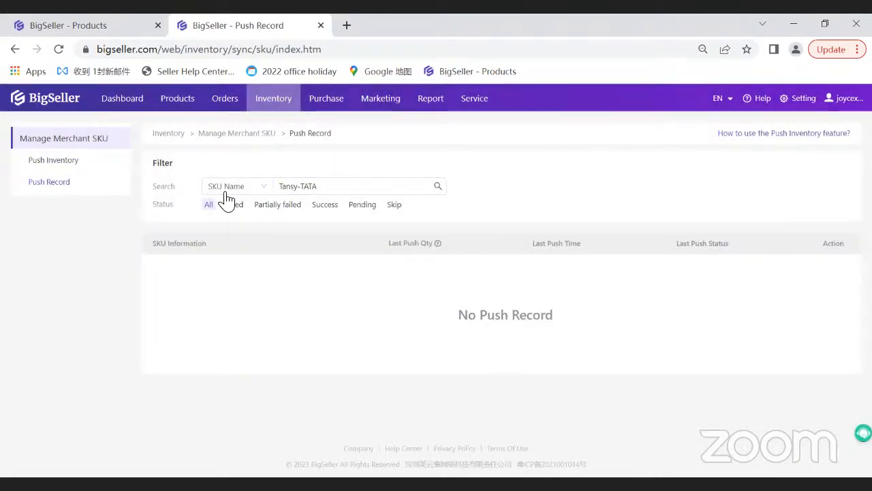
Reopen the push records without the search term and browse the full list for the pen pouch SKUs
click(71, 179)
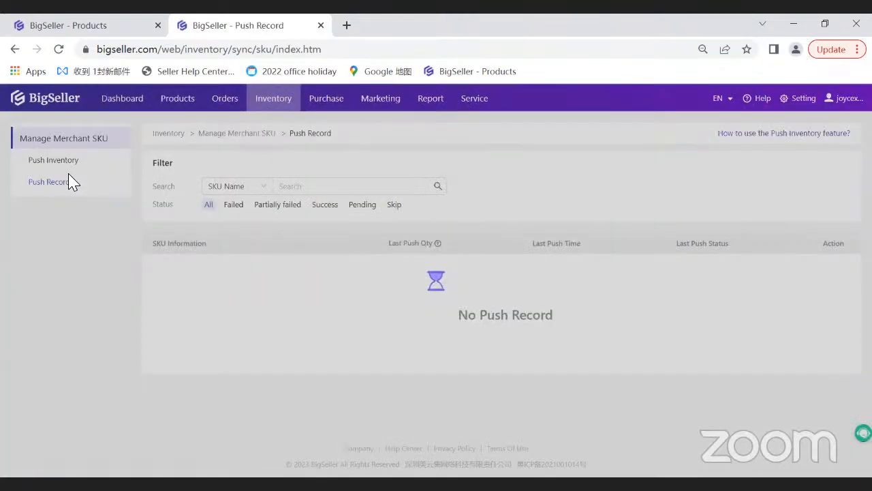
scroll(371, 266, down, 13)
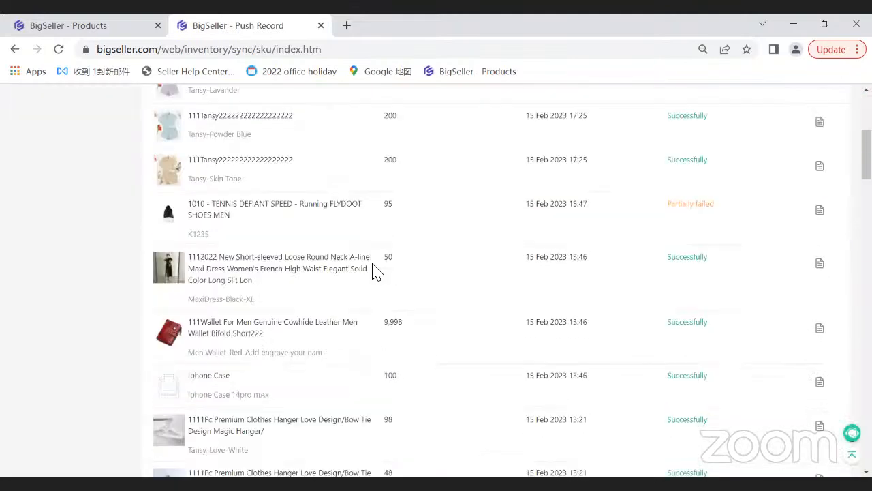
scroll(373, 271, down, 15)
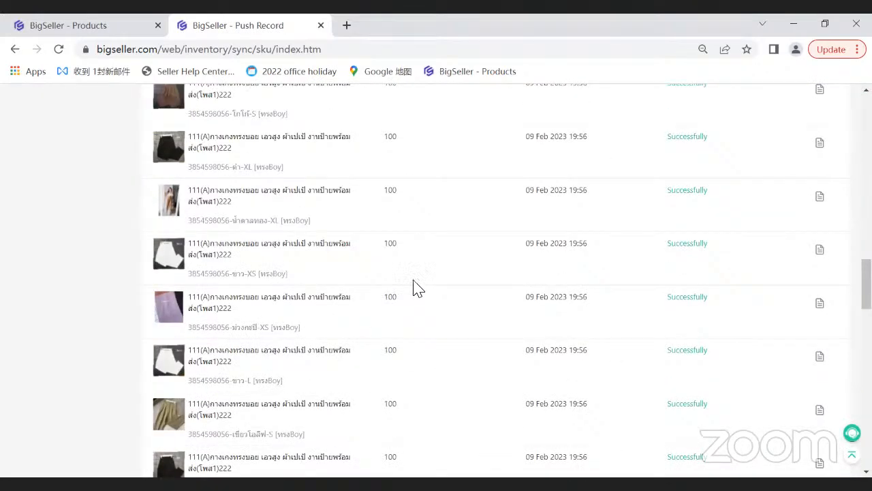
scroll(496, 280, down, 5)
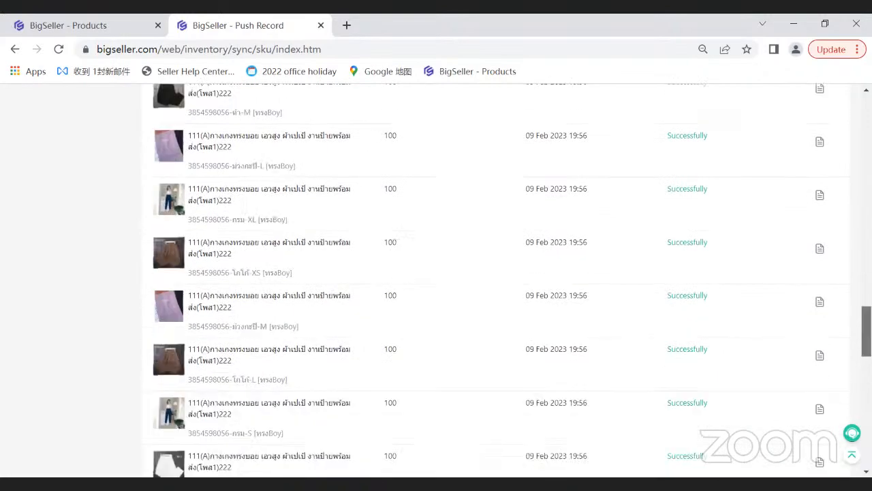
drag(867, 332, 866, 120)
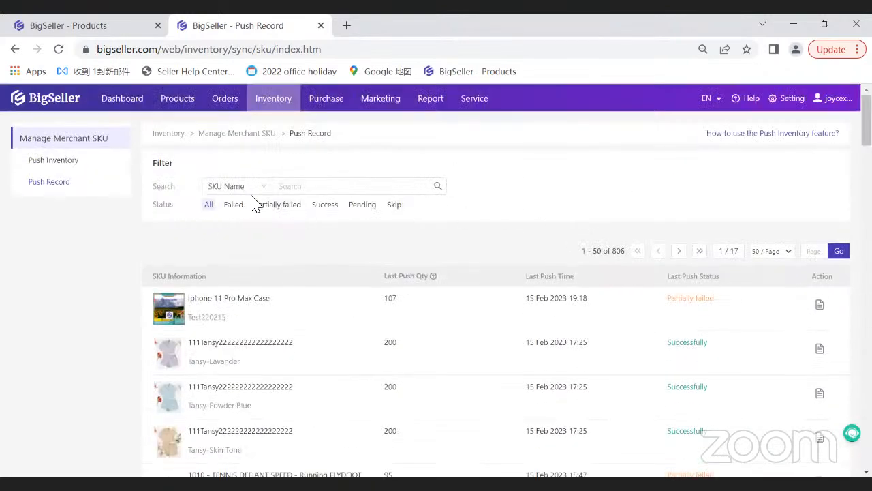
Go back to the Pen Pouch rule in the push inventory list and check its manual push countdown
click(73, 162)
scroll(702, 368, down, 5)
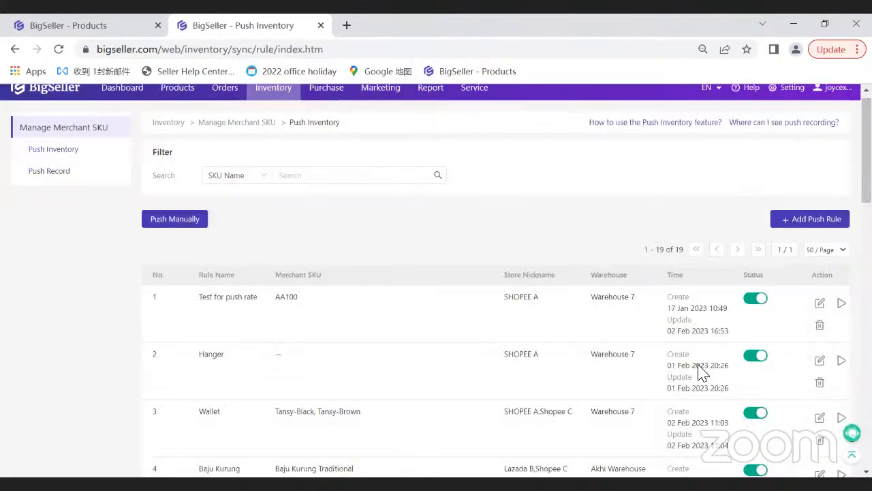
scroll(702, 374, down, 10)
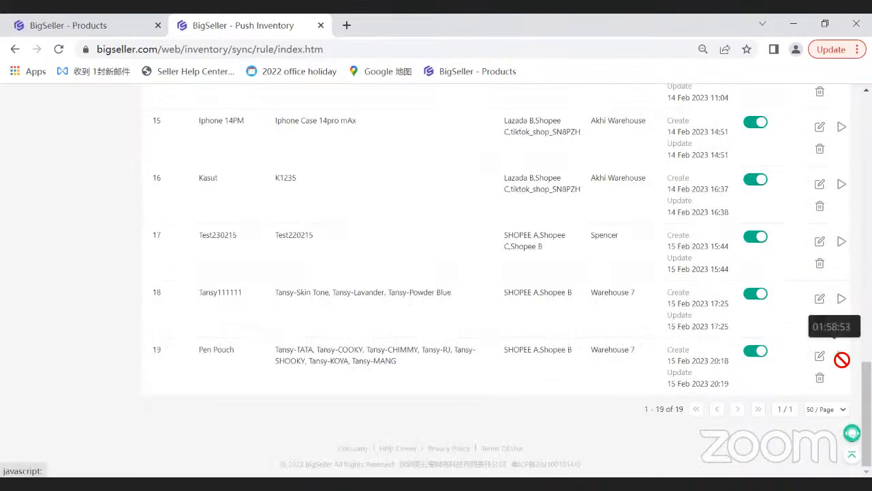
scroll(178, 272, up, 15)
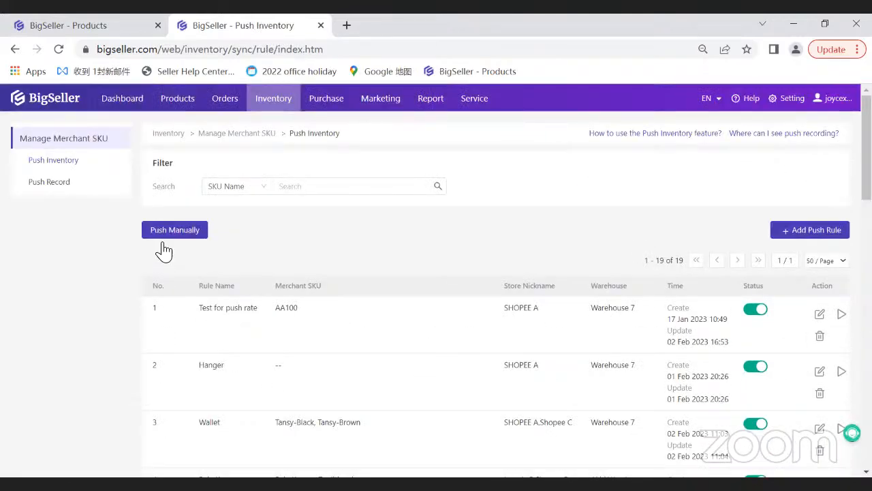
View the merchant SKUs available for a manual push from Warehouse 7, and close the selection without pushing
click(164, 234)
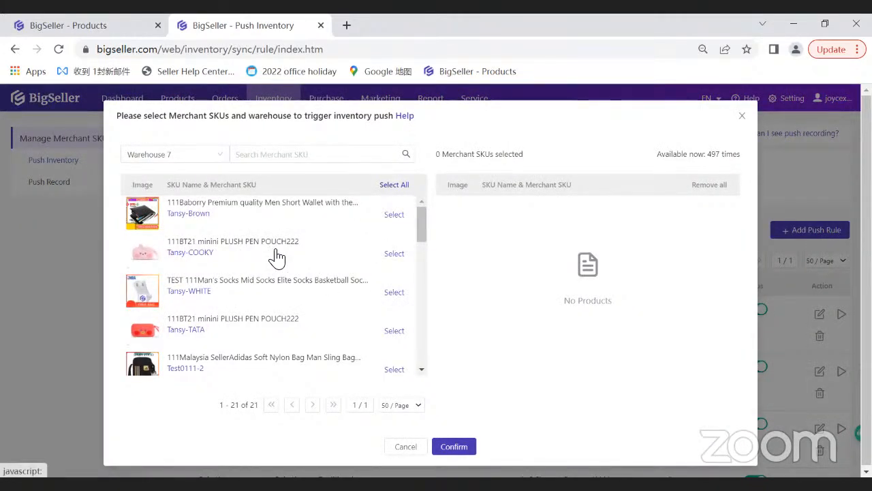
scroll(276, 258, down, 2)
scroll(276, 257, up, 2)
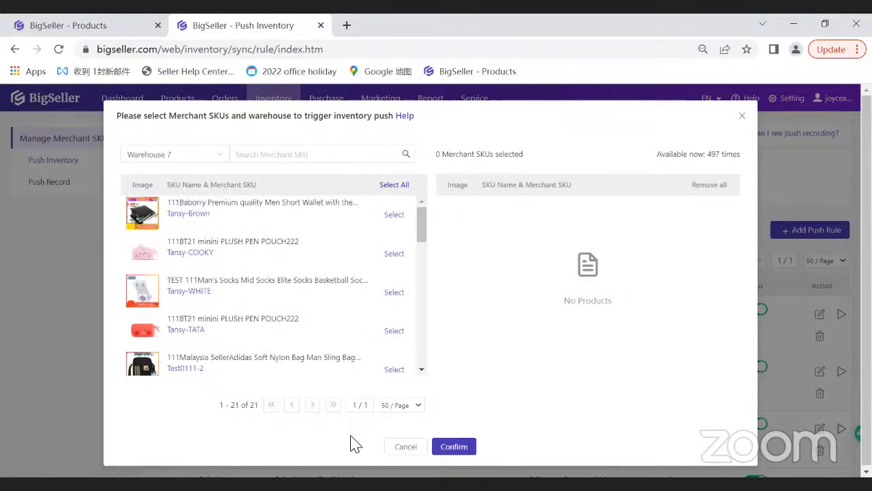
scroll(351, 440, down, 1)
Open the push records again and examine the pen pouch SKUs' last push quantity, time and status
click(59, 186)
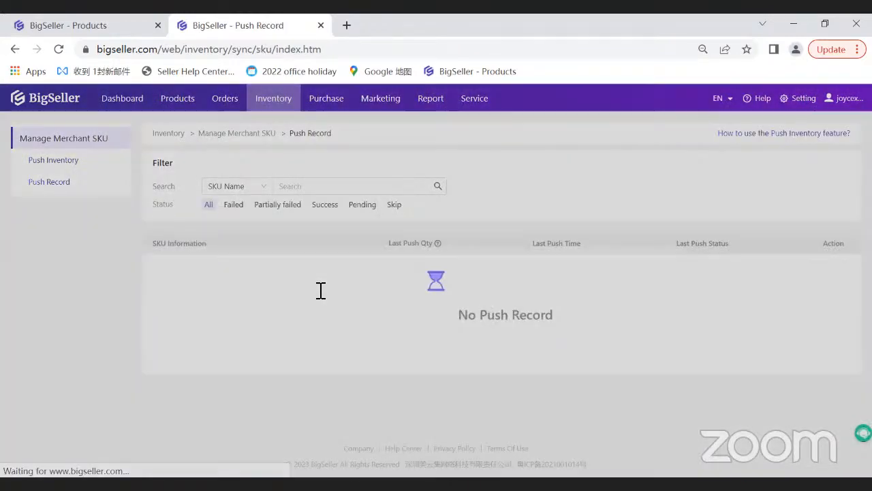
scroll(252, 295, down, 2)
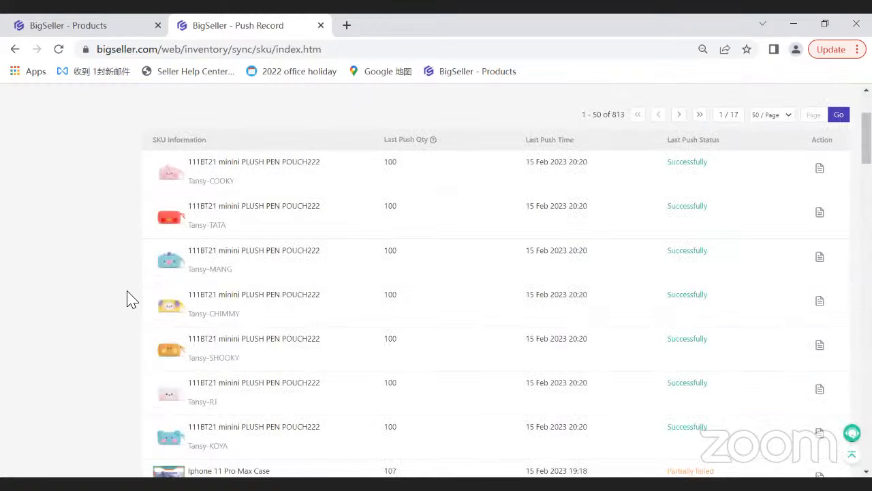
scroll(129, 298, down, 2)
scroll(318, 273, up, 3)
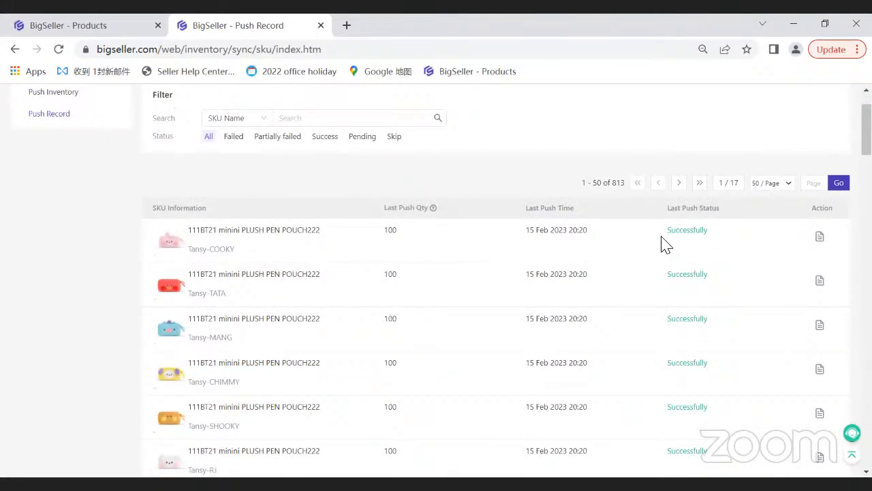
drag(537, 230, 567, 230)
click(595, 236)
double_click(538, 212)
click(603, 235)
scroll(604, 358, down, 2)
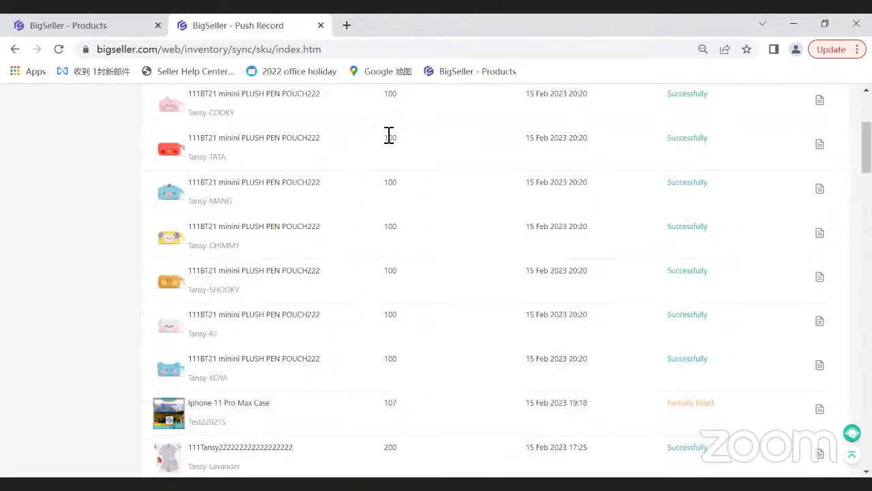
scroll(385, 150, up, 1)
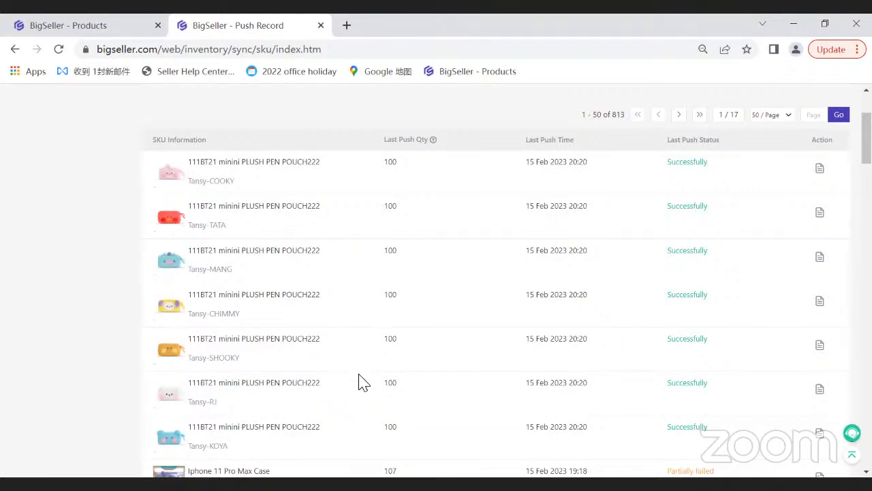
scroll(237, 384, up, 2)
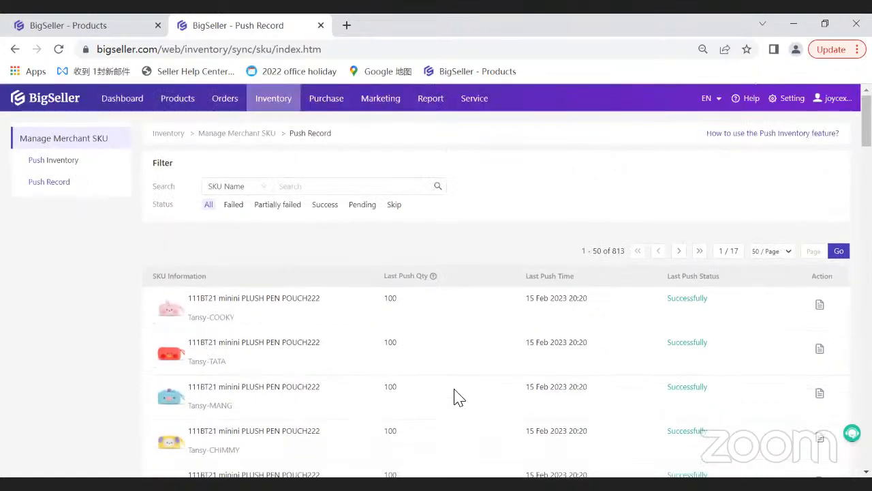
Go back to the push inventory rules and look over the Pen Pouch rule's SKUs, stores and warehouse
scroll(402, 387, down, 4)
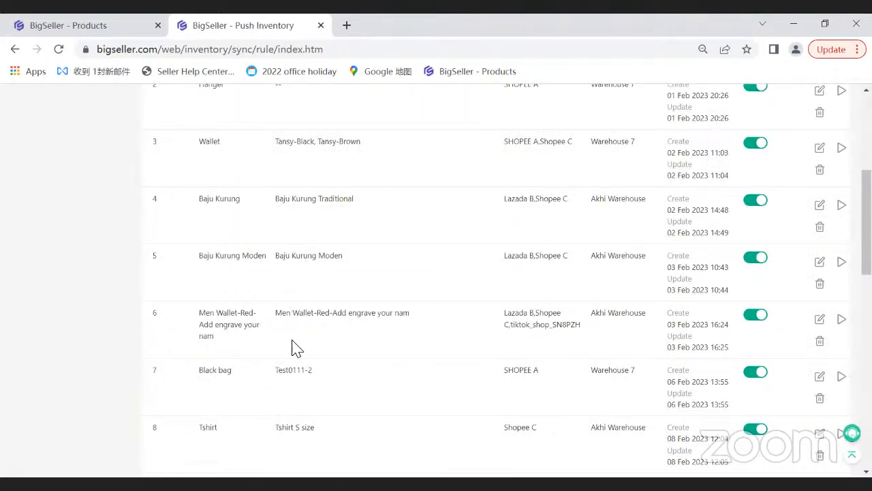
scroll(298, 347, down, 10)
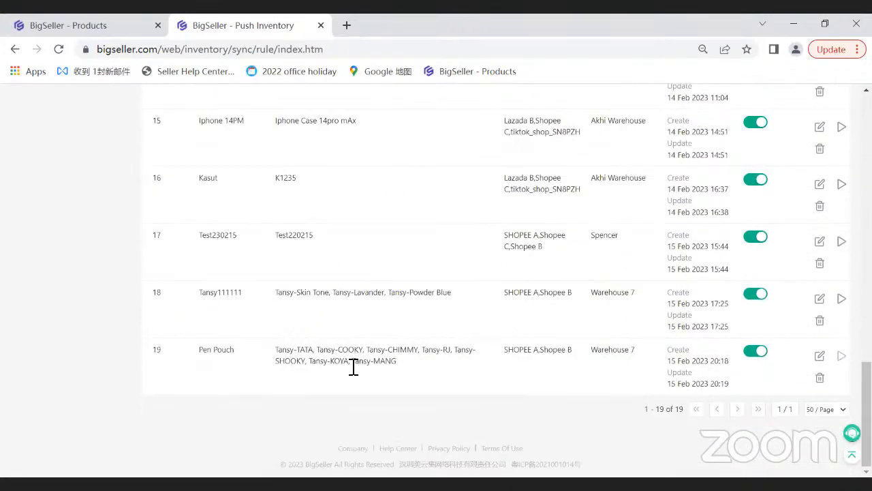
scroll(175, 209, up, 10)
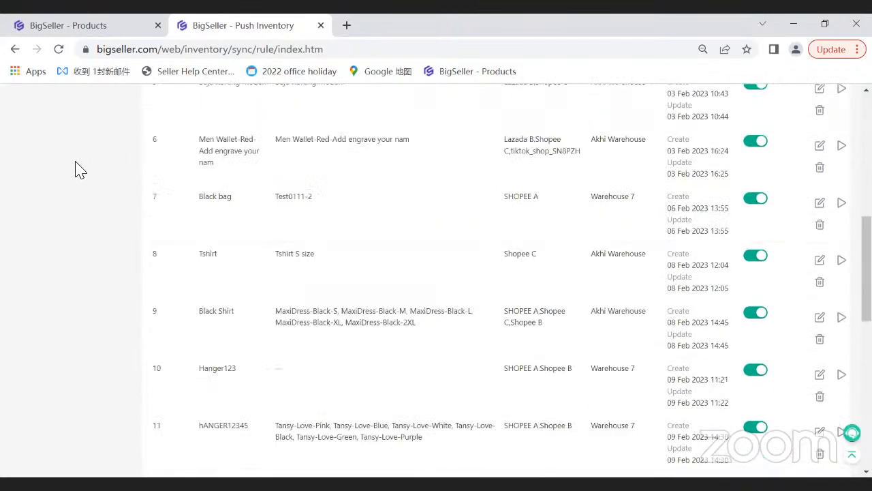
scroll(70, 175, up, 5)
Reopen the push records and check the pen pouch SKUs' last push quantity and status
click(70, 179)
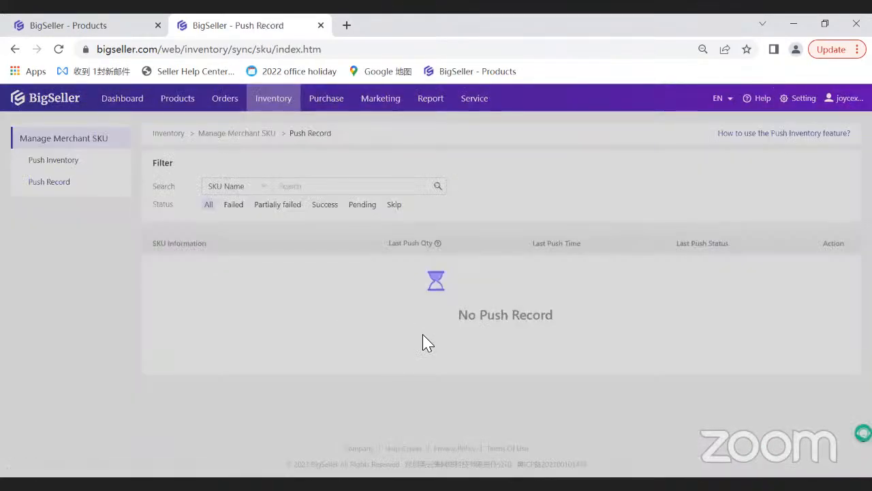
scroll(436, 344, down, 3)
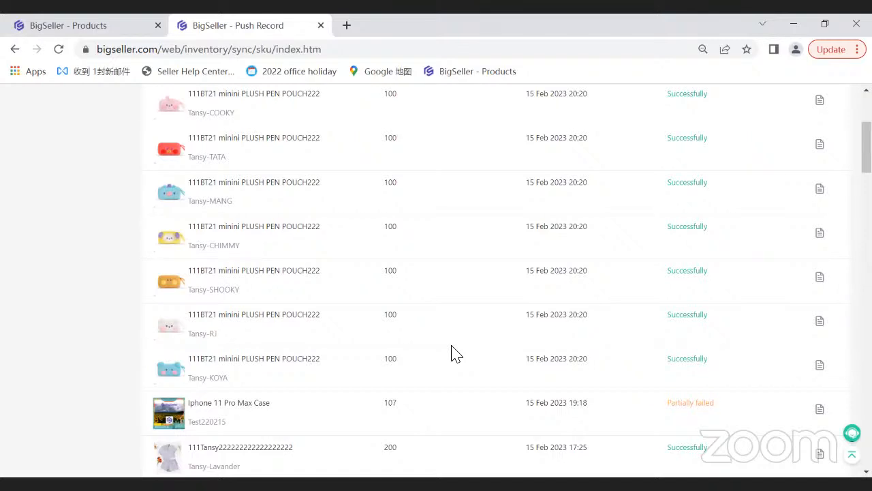
scroll(440, 356, up, 2)
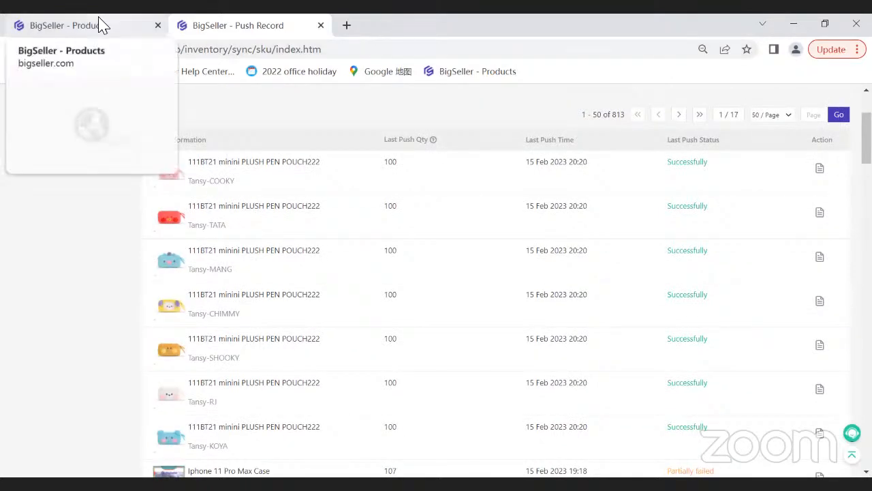
Open the active Shopee listings and compare the pen pouch listings with the push records
click(101, 23)
scroll(178, 115, up, 1)
mouse_move(177, 101)
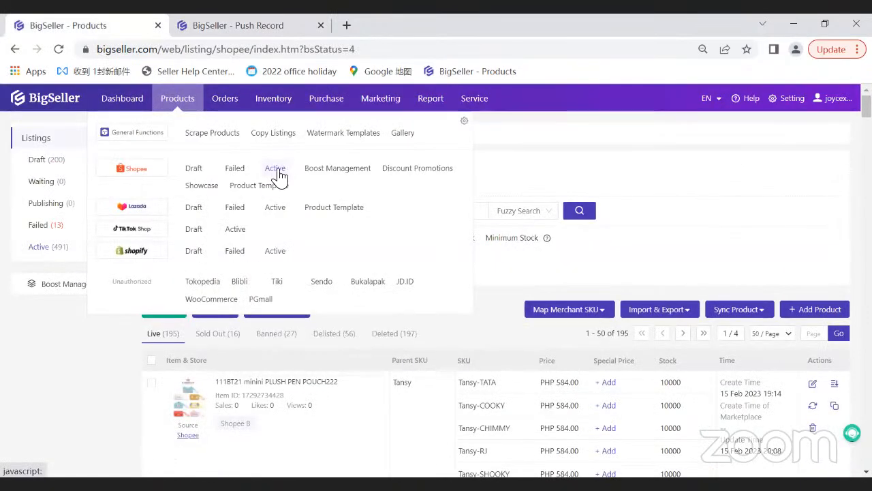
scroll(399, 279, down, 1)
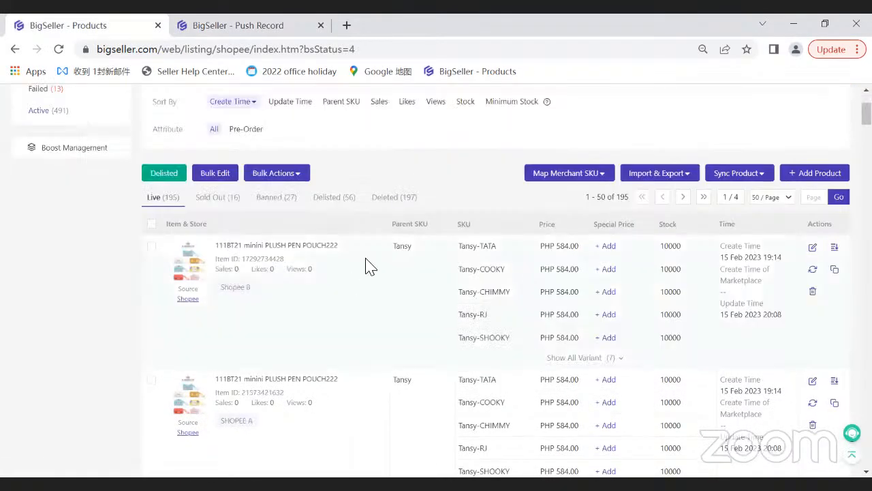
click(250, 25)
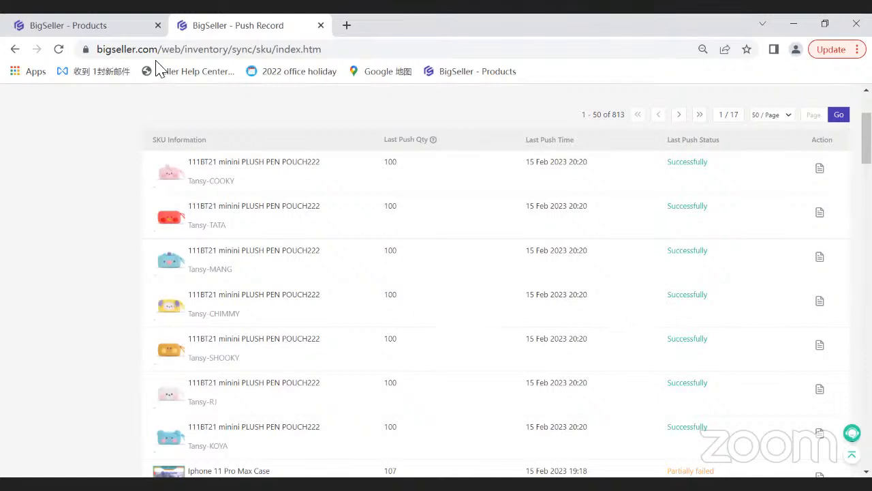
click(114, 30)
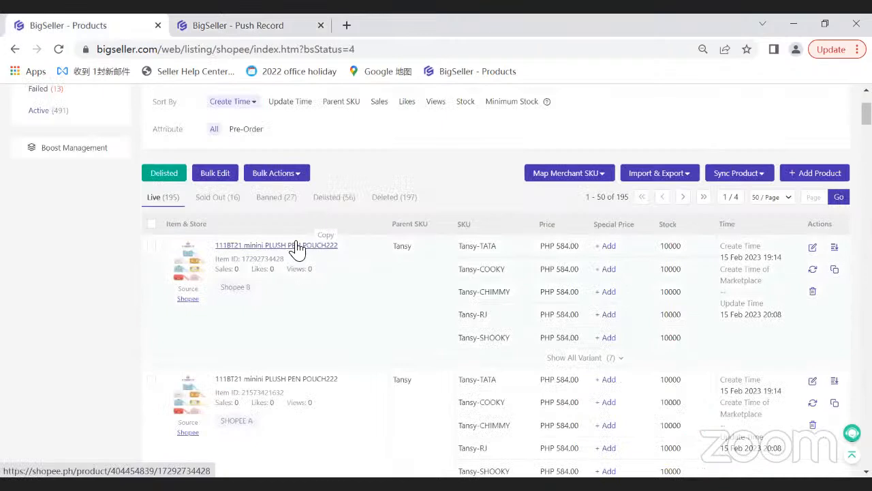
Open the Shopee B pen pouch listing's product page on Shopee and check the available quantity of its variations, including CHIMMY
click(298, 248)
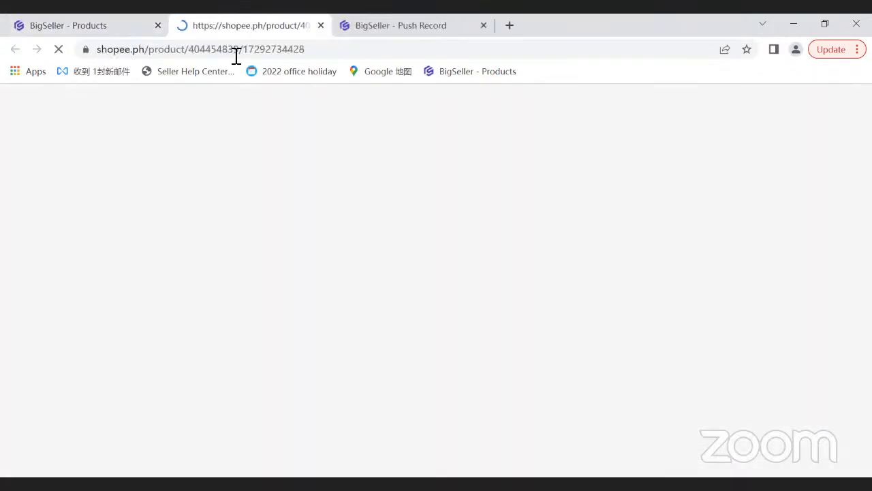
scroll(409, 300, down, 5)
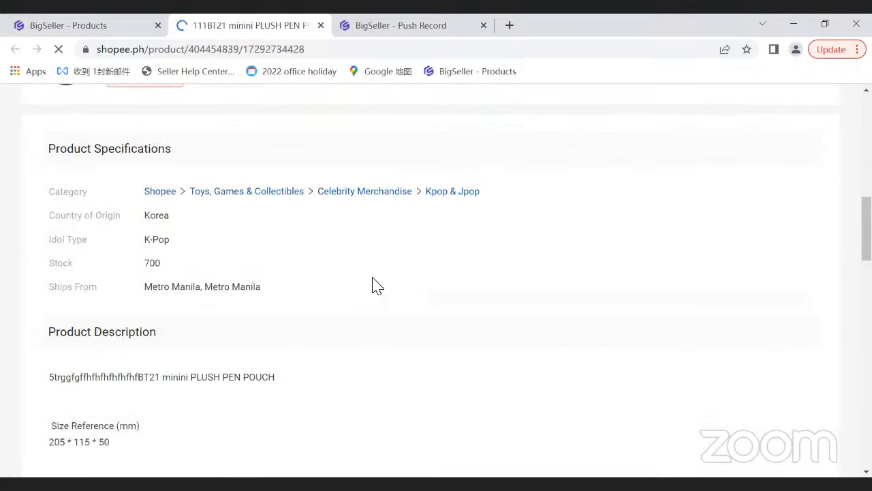
scroll(374, 285, up, 10)
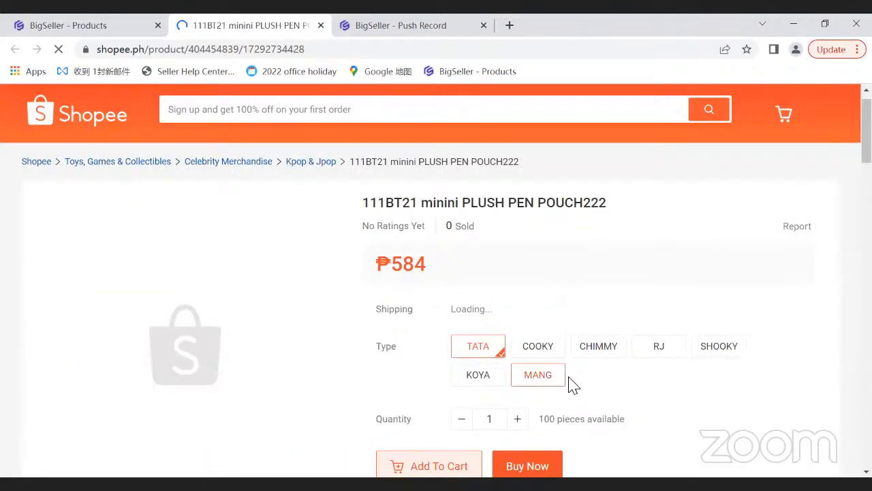
scroll(593, 398, down, 1)
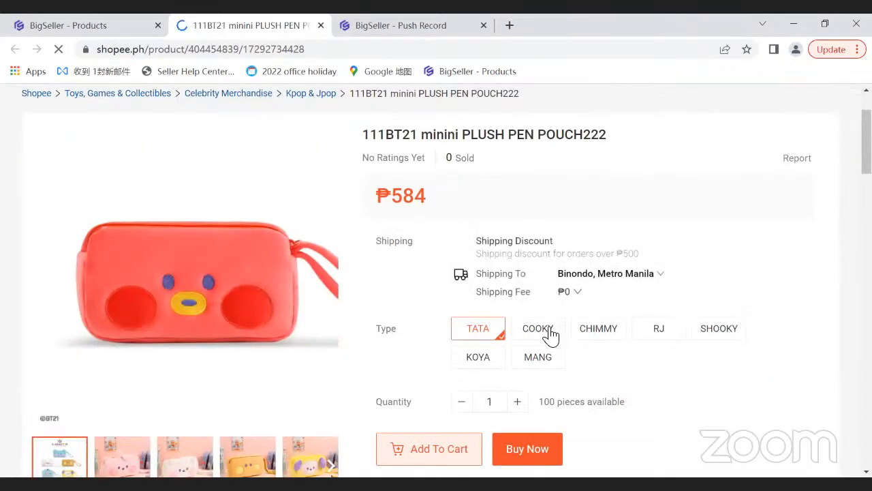
click(597, 333)
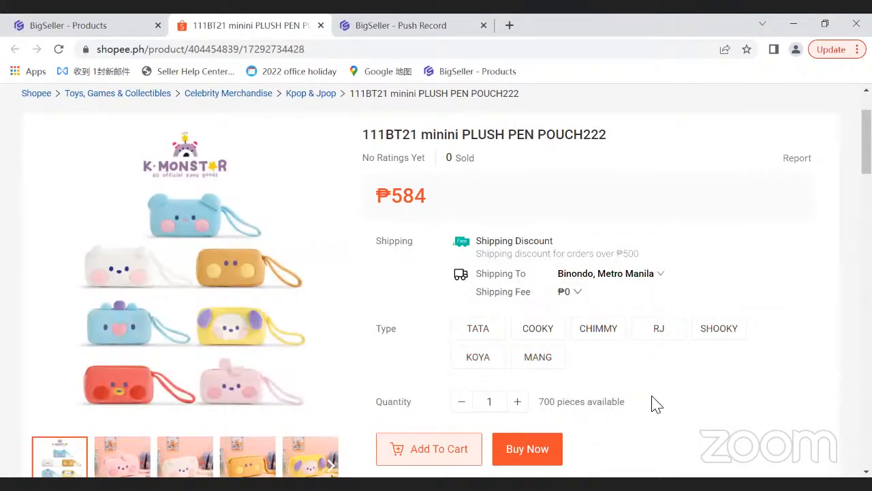
Return to the active Shopee listings and refresh them to check the pen pouch listings' current stock
click(83, 27)
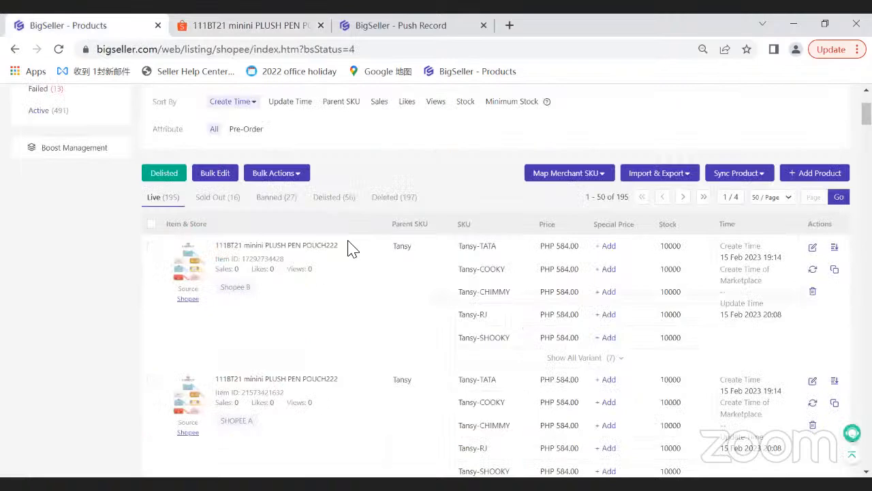
scroll(522, 216, down, 1)
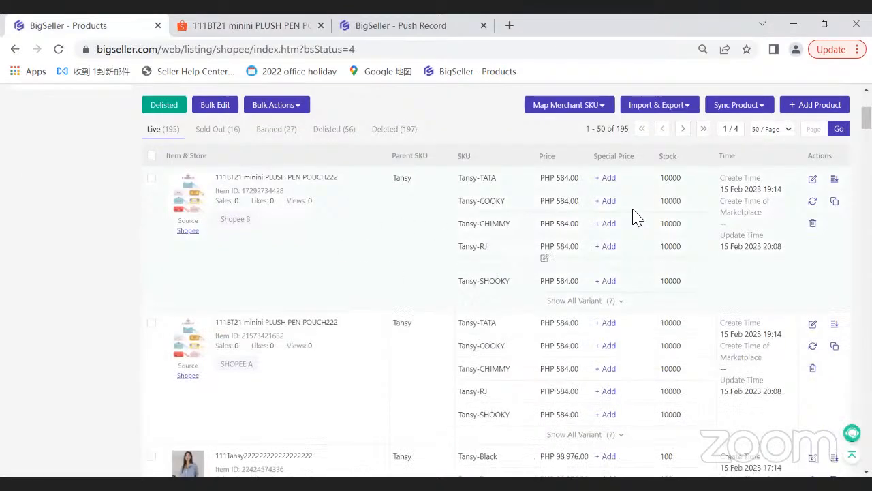
scroll(225, 249, up, 3)
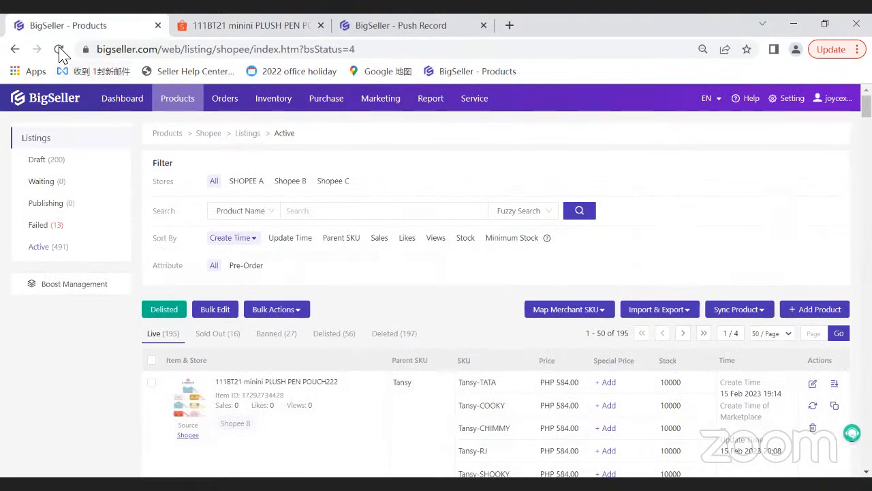
click(60, 50)
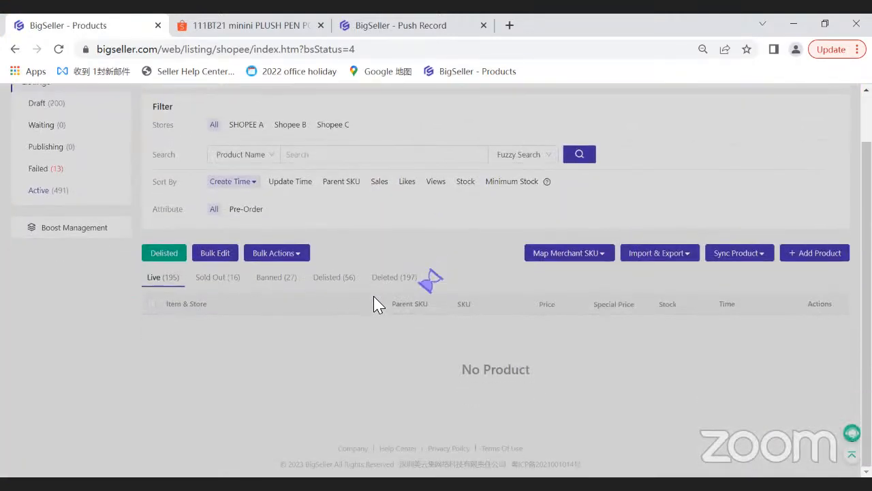
scroll(161, 265, down, 1)
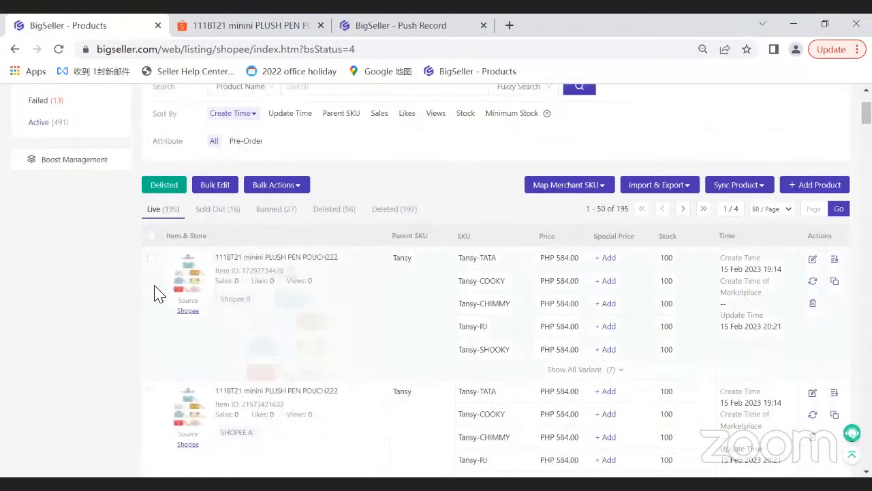
Select the Shopee B and SHOPEE A pen pouch listings and expand all their variants to check the stock
click(152, 256)
scroll(149, 238, down, 1)
scroll(151, 239, down, 4)
click(151, 216)
scroll(686, 249, up, 3)
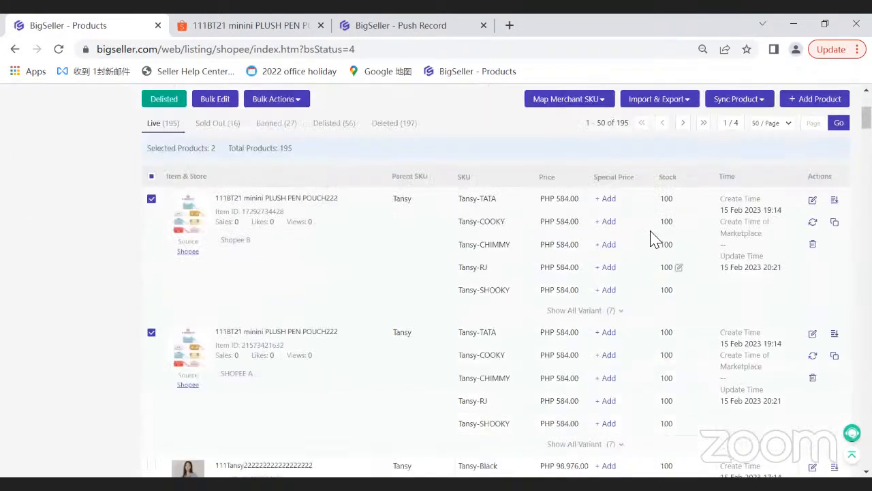
click(610, 328)
scroll(618, 433, down, 1)
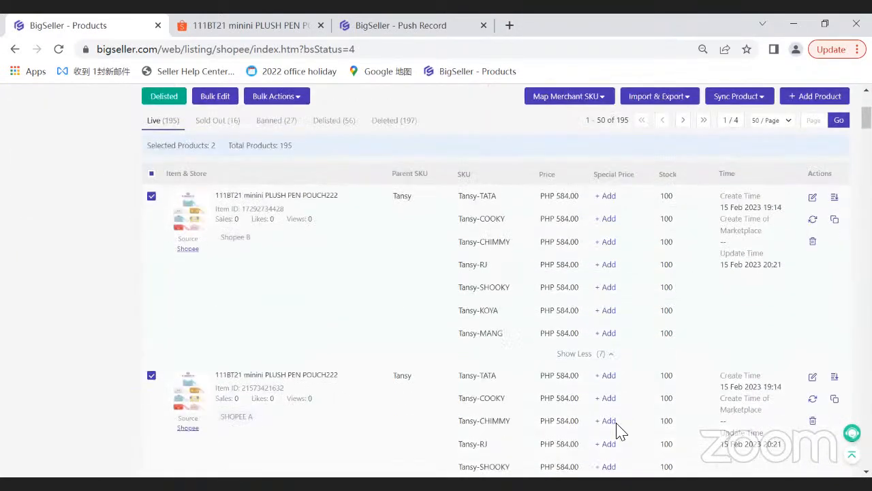
click(613, 442)
scroll(611, 455, down, 1)
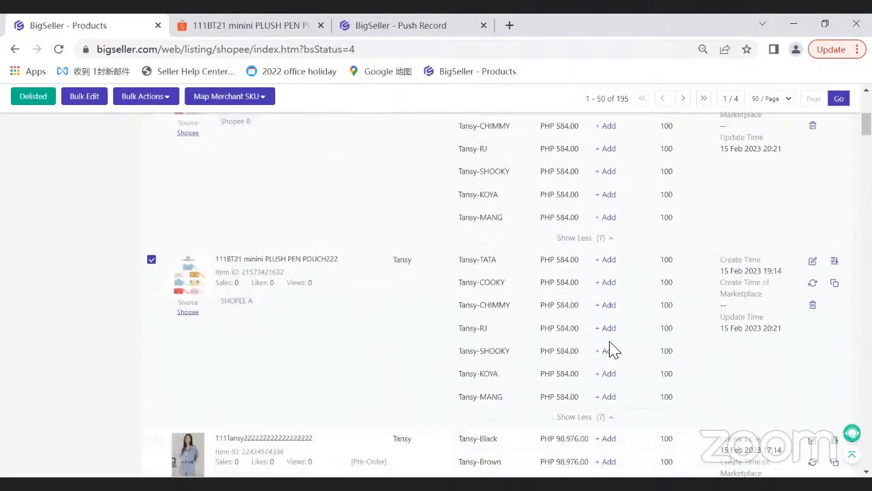
Check the TATA variation's available quantity on the Shopee product page and return to the BigSeller listings
click(254, 27)
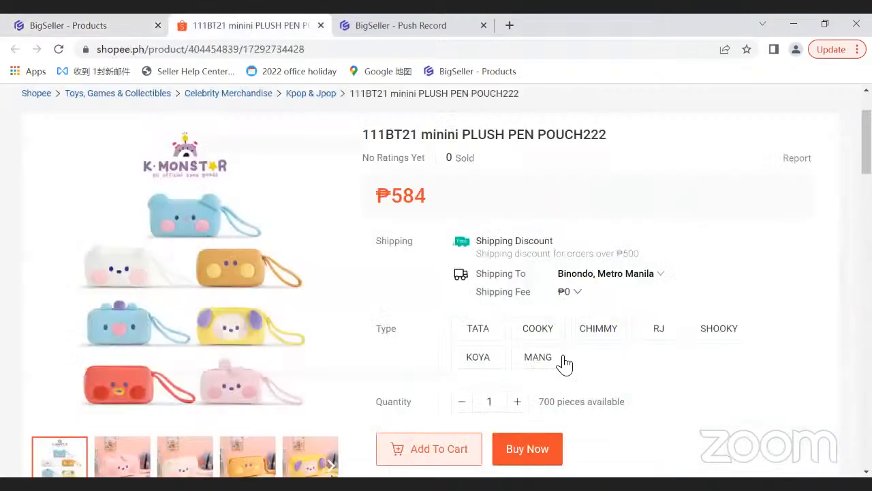
click(483, 333)
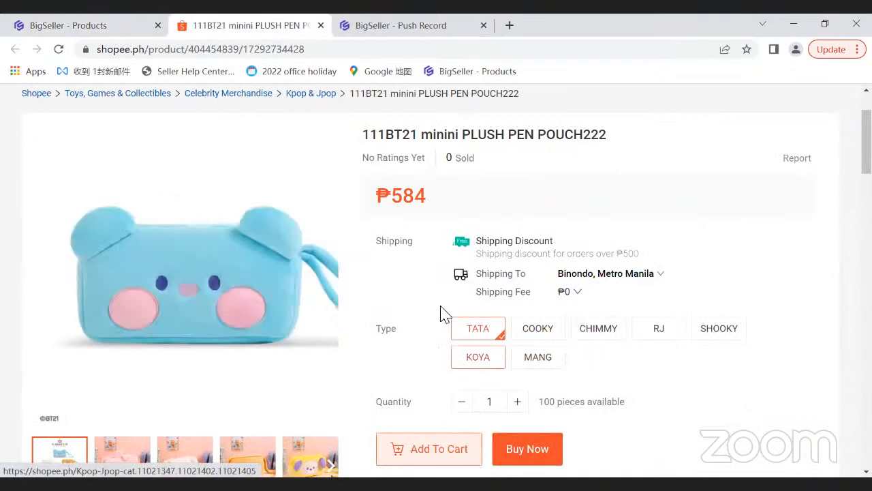
click(86, 31)
Open the Merchant SKU list and look over the pen pouch SKUs with their mapped store SKUs
scroll(280, 142, up, 5)
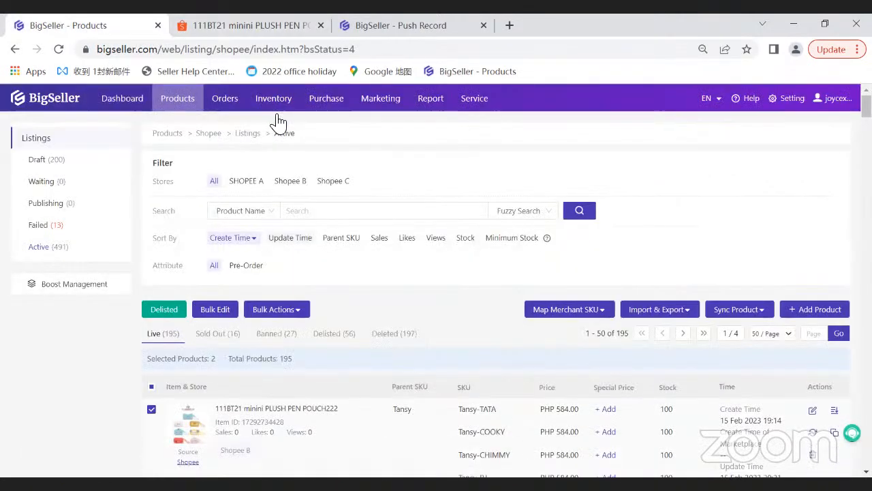
click(277, 103)
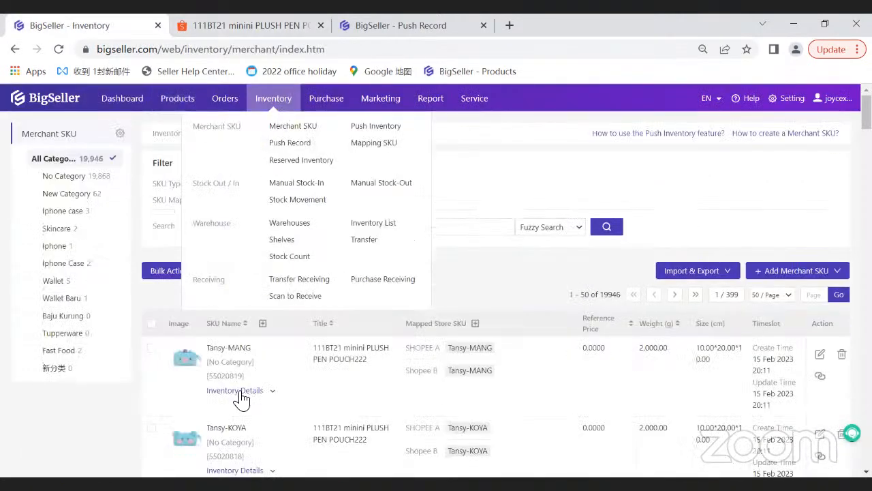
scroll(282, 325, down, 1)
scroll(283, 326, down, 3)
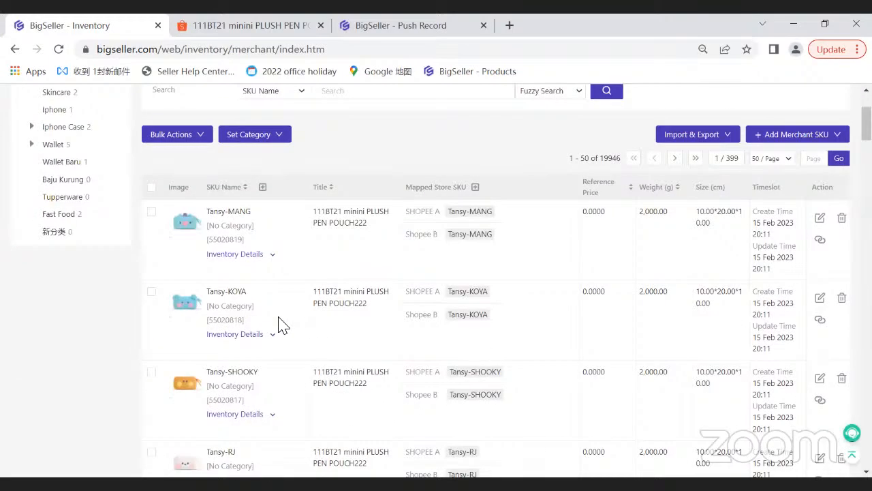
scroll(283, 325, up, 4)
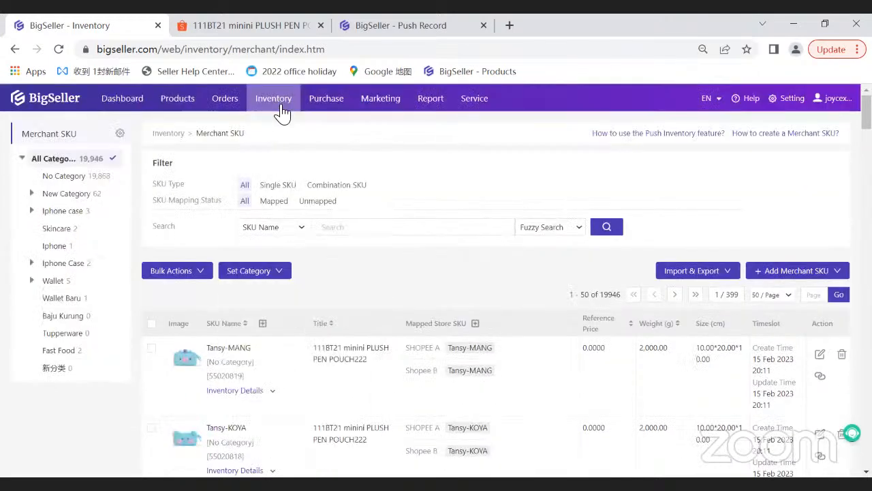
Open the Warehouse 7 inventory list and select the pen pouch SKUs from Tansy-MANG through Tansy-COOKY to check their stock
mouse_move(280, 102)
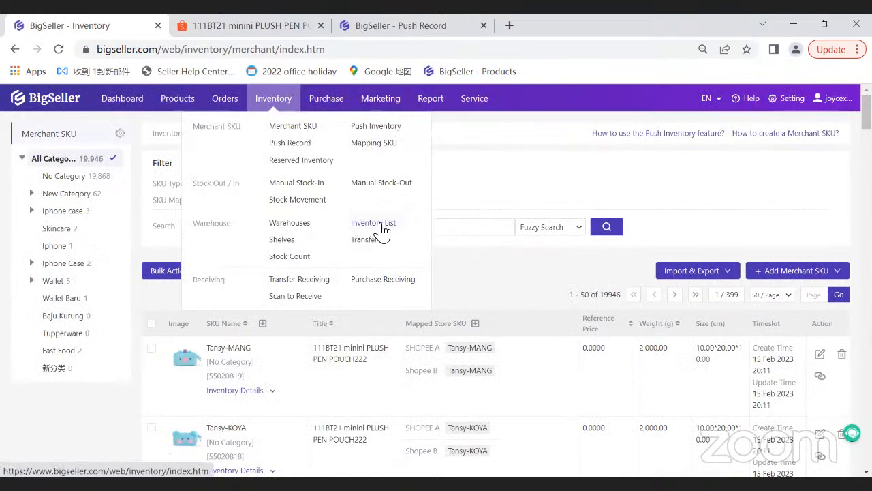
click(382, 232)
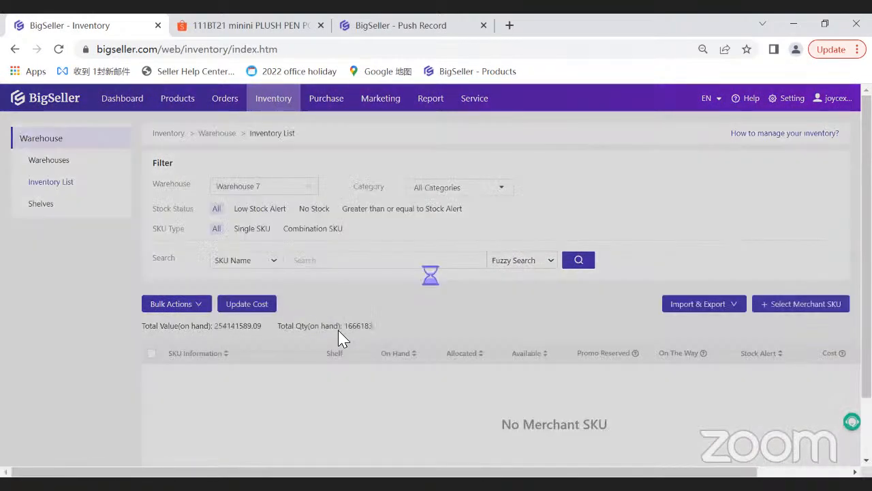
scroll(286, 339, down, 2)
scroll(204, 273, down, 2)
click(151, 172)
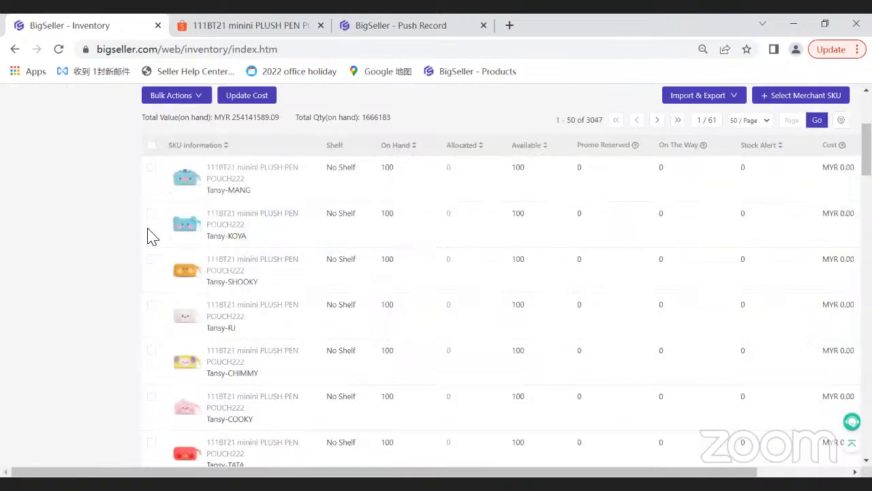
click(153, 271)
click(153, 300)
click(154, 333)
scroll(154, 317, down, 1)
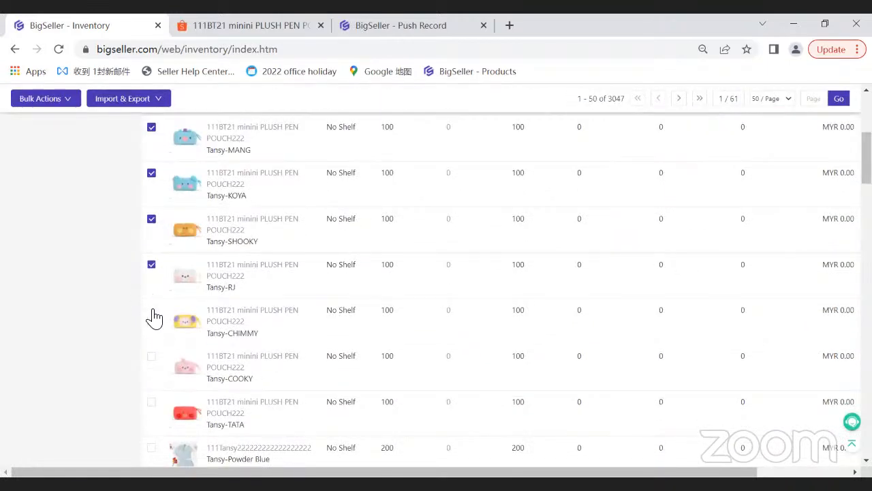
click(153, 312)
click(154, 360)
Return to the Merchant SKU list and open the guide on how to use the Push Inventory feature
scroll(332, 368, up, 4)
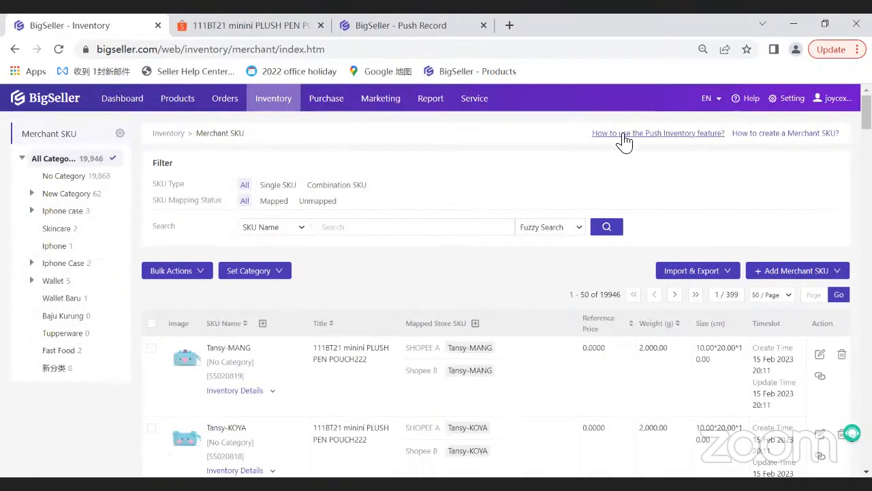
click(623, 135)
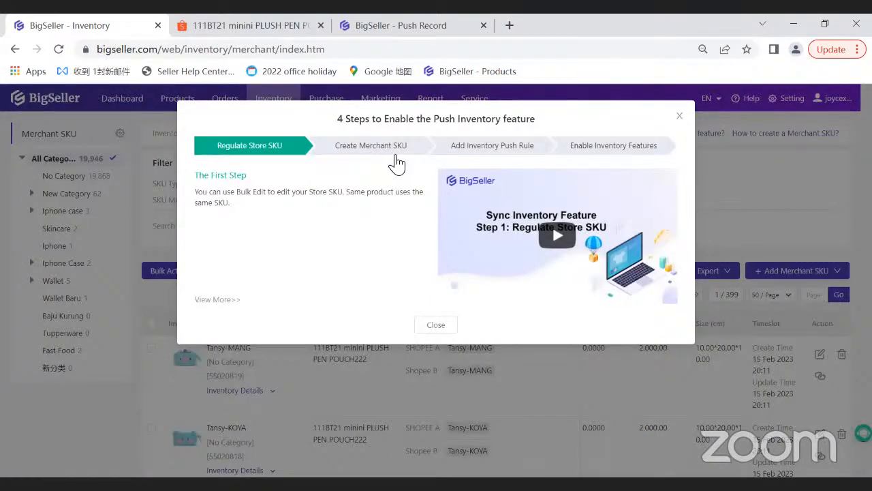
Go through the guide's Create Merchant SKU, Add Inventory Push Rule and Enable Inventory Features steps and close it
click(397, 162)
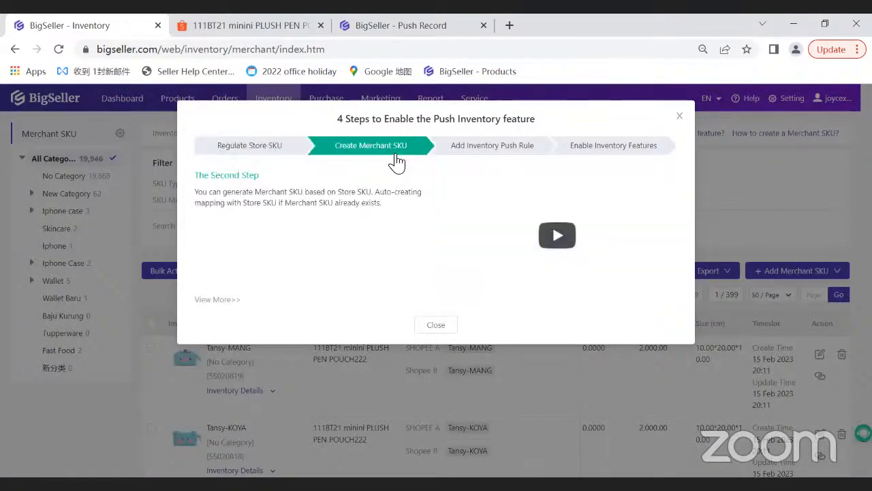
click(473, 154)
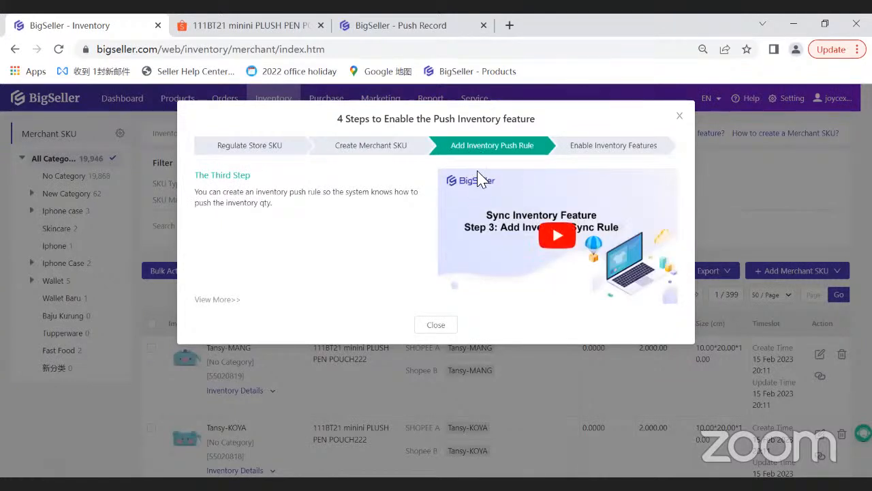
click(600, 145)
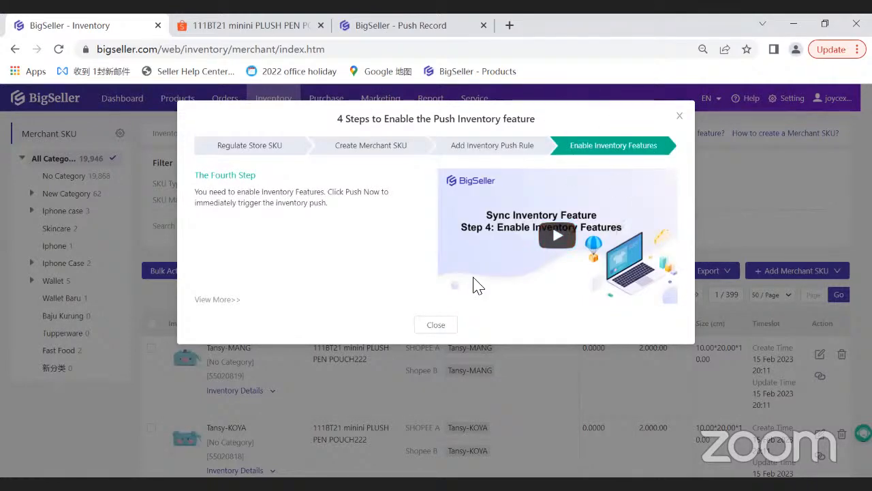
click(808, 88)
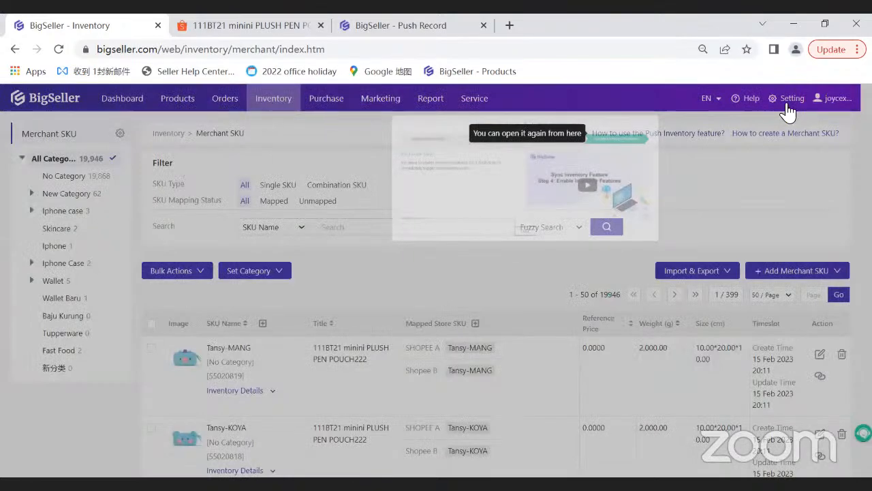
Open the inventory settings and review the Inventory Features option for allocating and reducing stock automatically
click(787, 103)
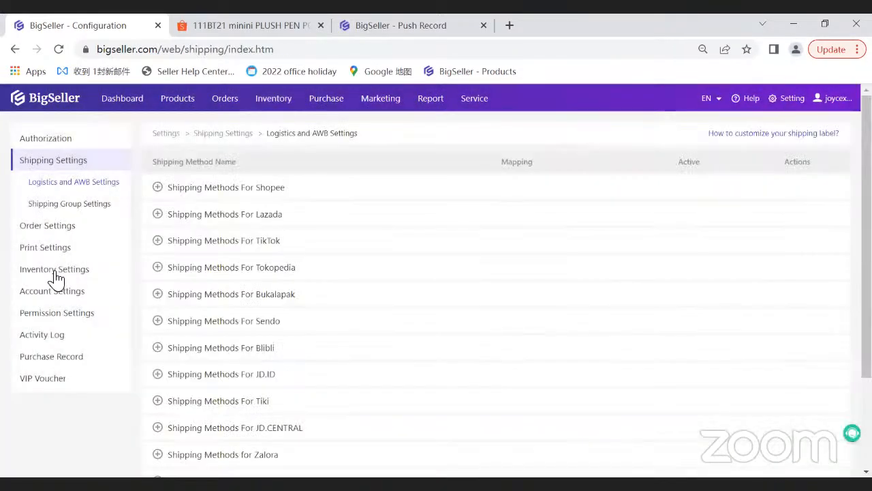
click(54, 270)
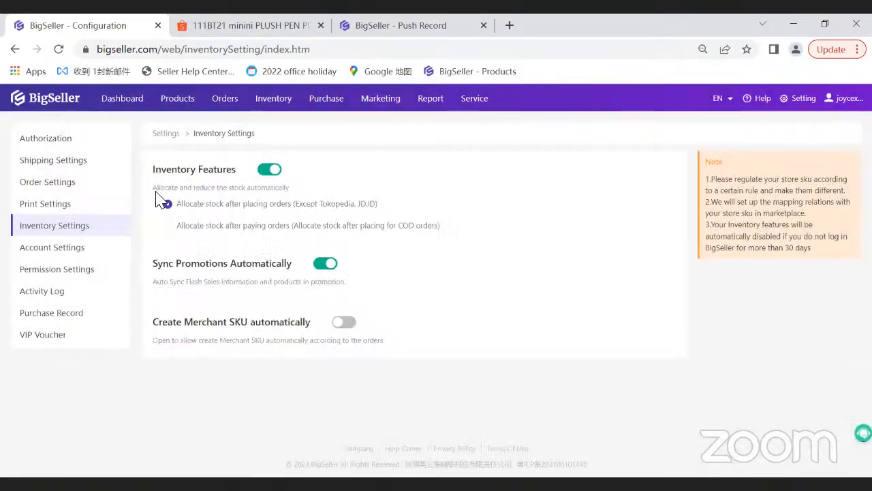
drag(154, 173, 230, 175)
click(242, 178)
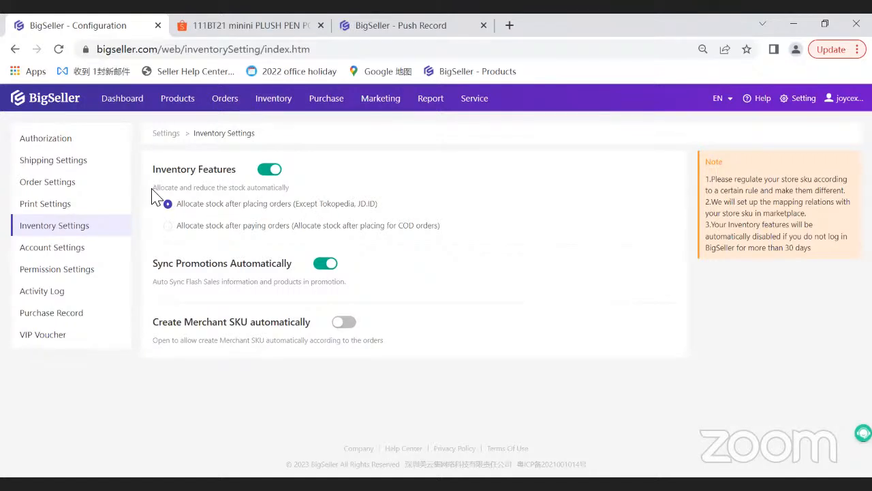
drag(152, 191, 177, 193)
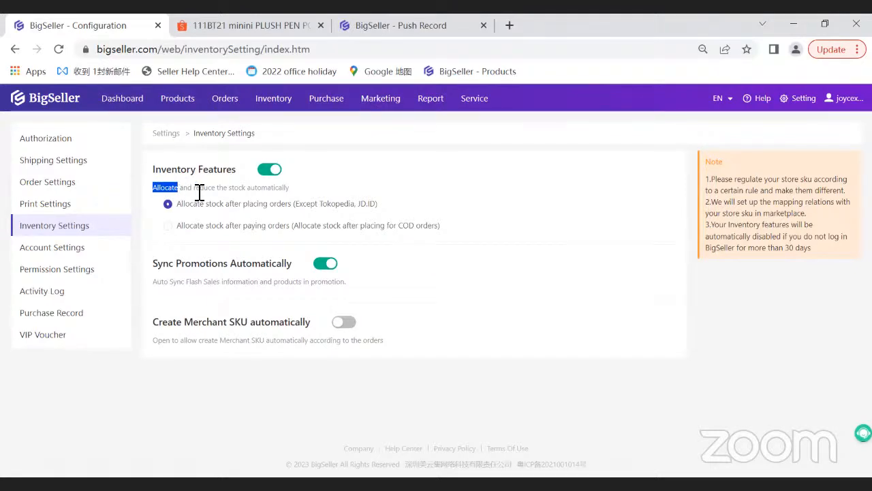
click(197, 193)
drag(206, 193, 293, 195)
click(250, 191)
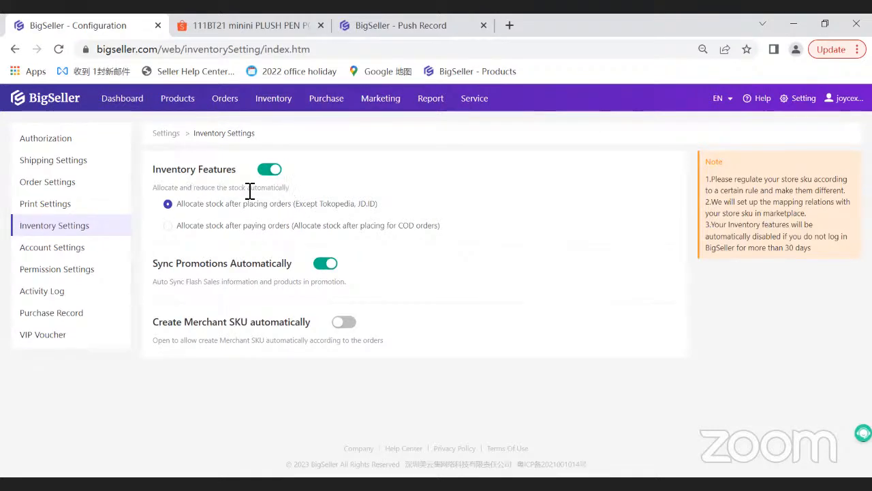
drag(195, 190, 317, 186)
click(186, 195)
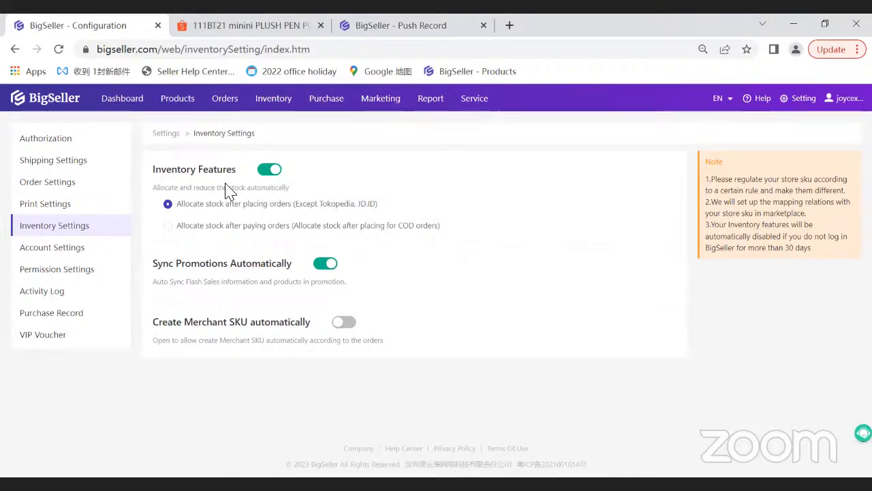
Return to the Merchant SKU list, reopen the Push Inventory guide and review its Create Merchant SKU step
mouse_move(275, 113)
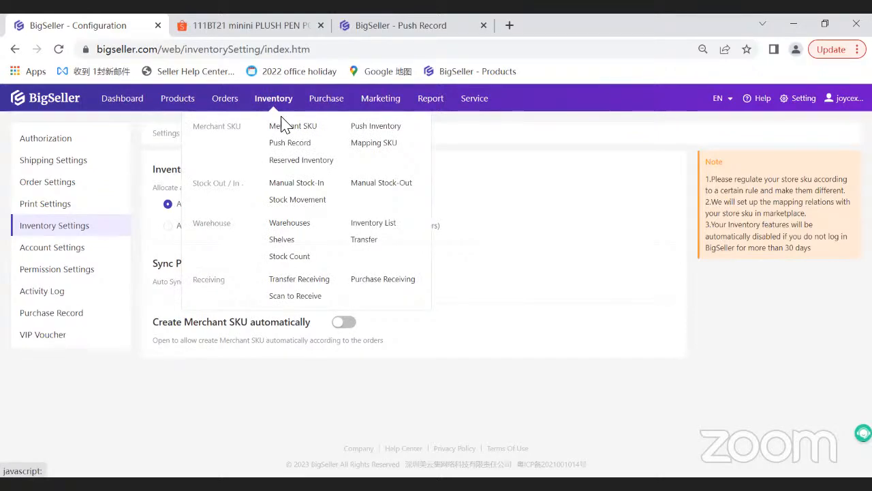
click(290, 126)
click(612, 139)
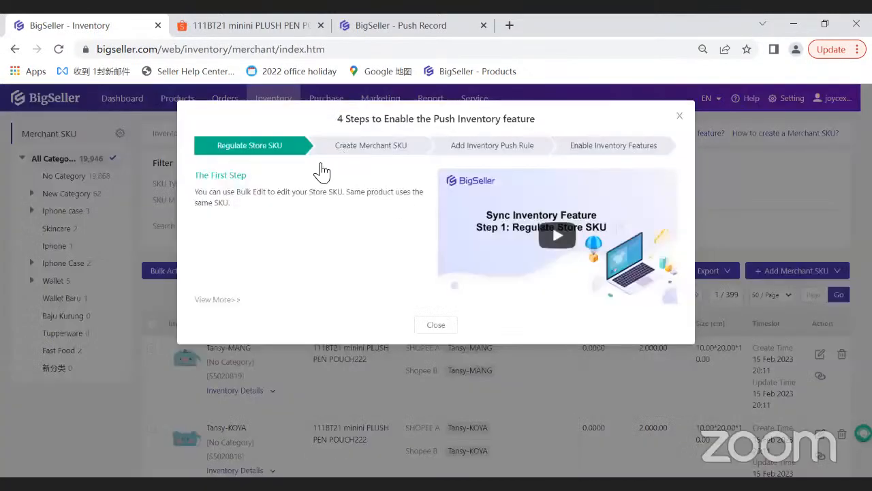
click(375, 143)
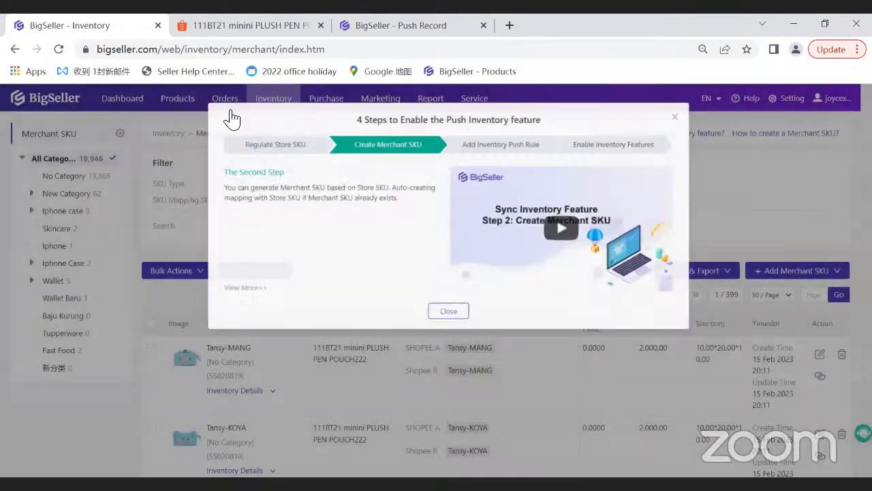
Open the new orders being processed and display the ones that are out of stock
mouse_move(229, 117)
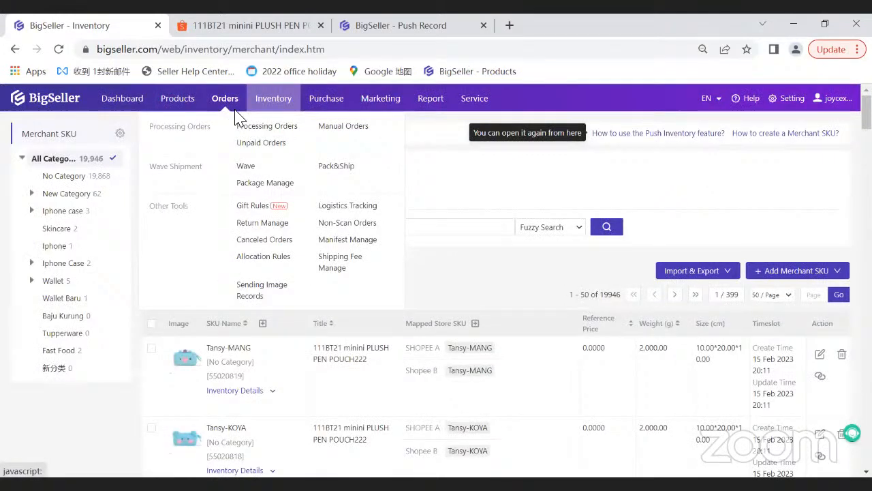
click(244, 125)
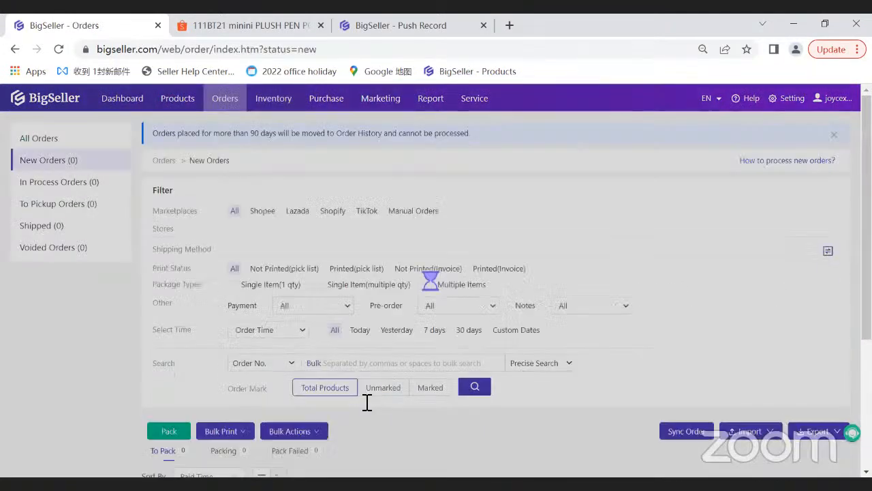
scroll(371, 348, down, 2)
click(379, 357)
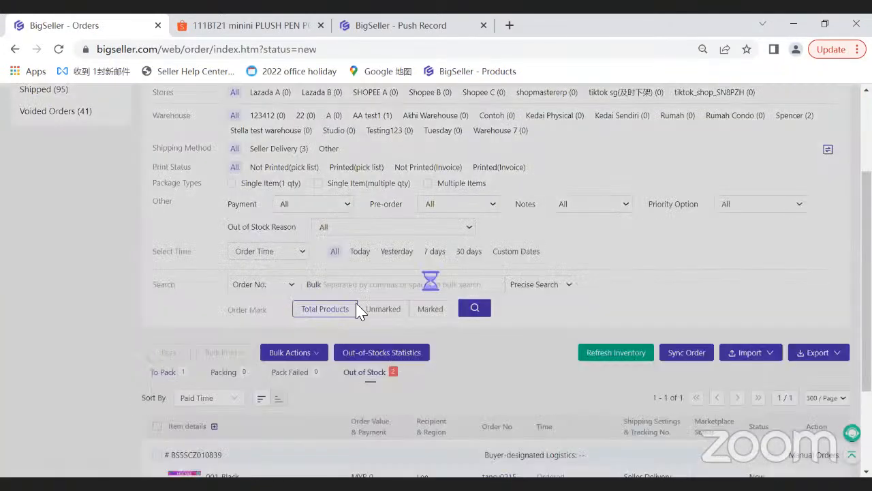
scroll(423, 311, down, 3)
scroll(389, 309, up, 3)
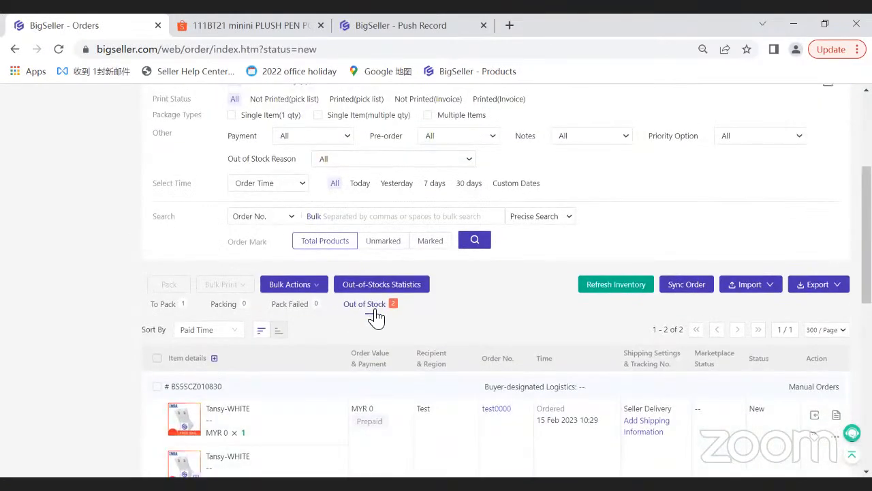
Examine the out-of-stock orders and the error message shown under the Tansy-WHITE order
scroll(426, 350, down, 4)
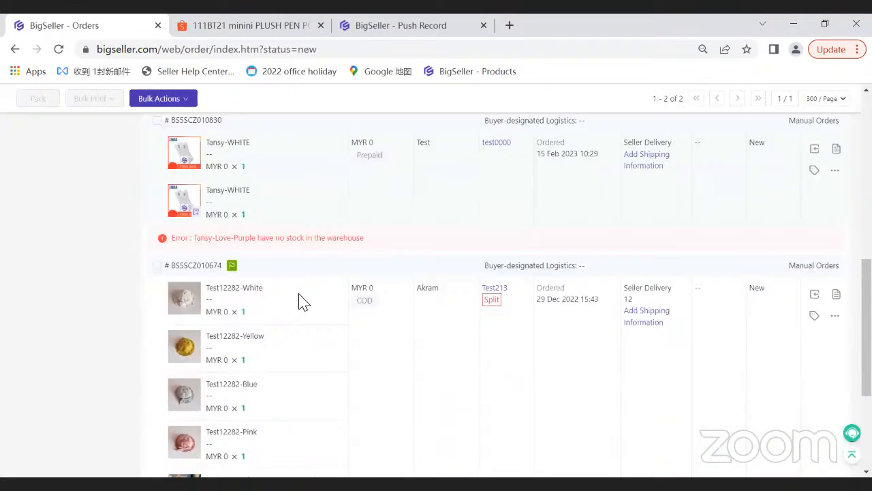
scroll(265, 310, up, 1)
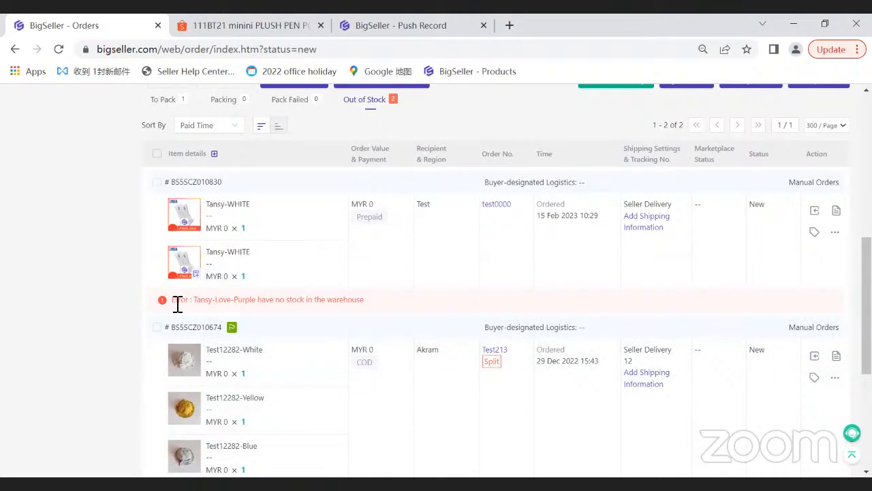
drag(187, 304, 367, 304)
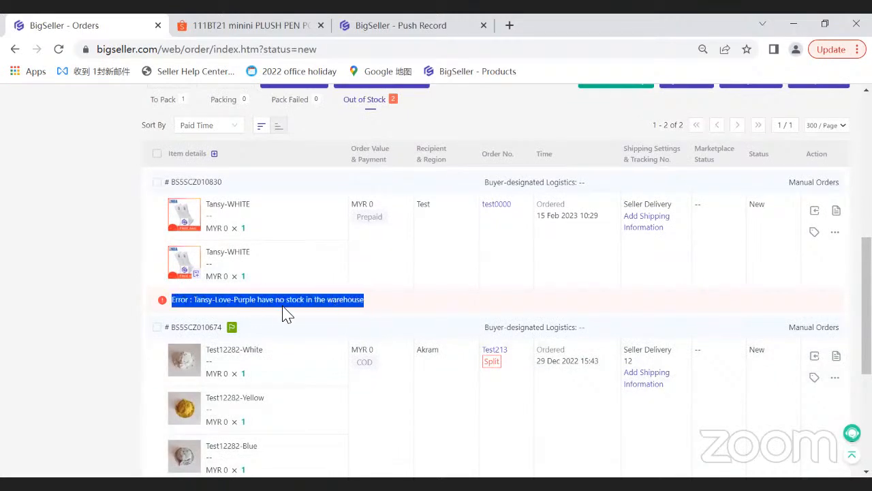
click(209, 303)
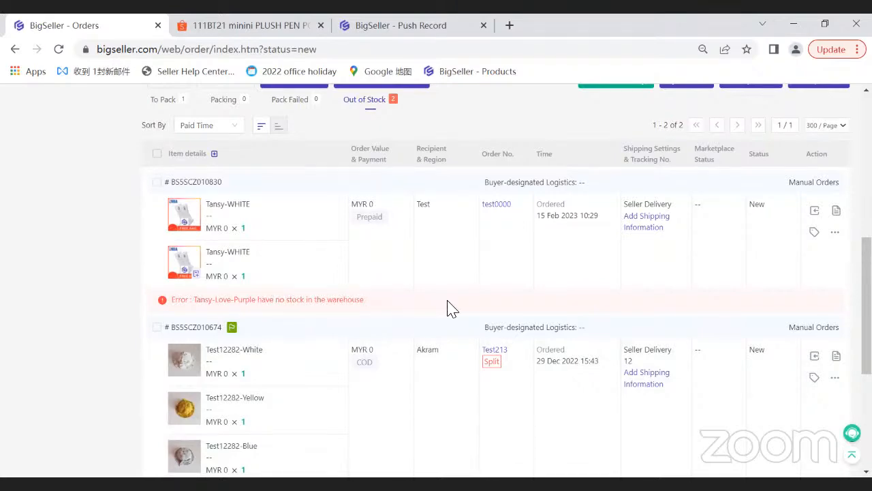
scroll(409, 304, down, 2)
scroll(358, 307, up, 3)
scroll(365, 314, up, 5)
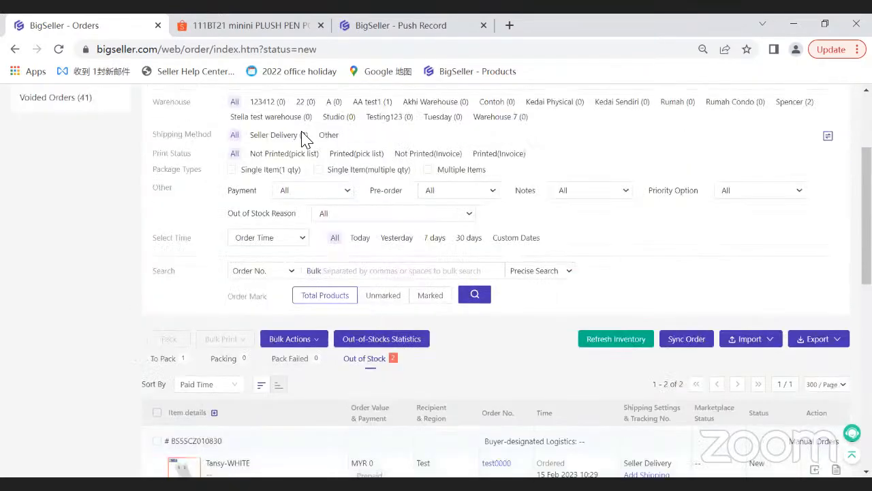
Reopen the Push Inventory guide from the Merchant SKU list, review it through Enable Inventory Features and close it
mouse_move(280, 105)
click(336, 131)
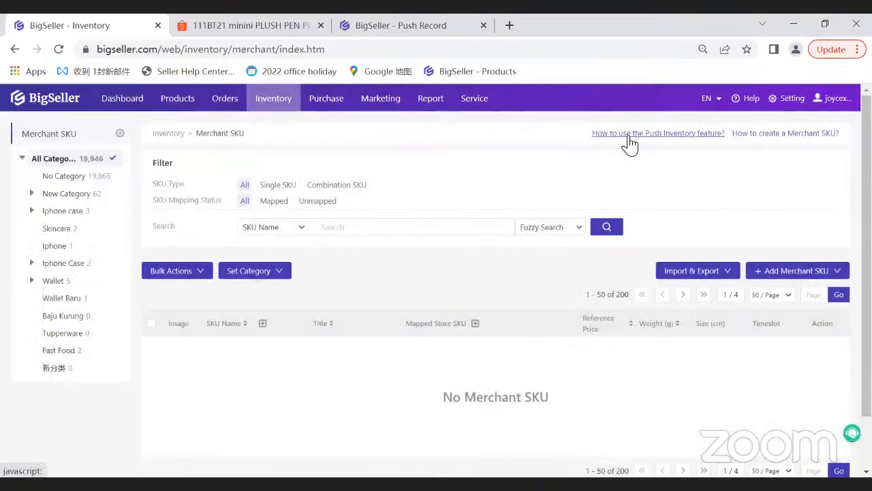
click(628, 137)
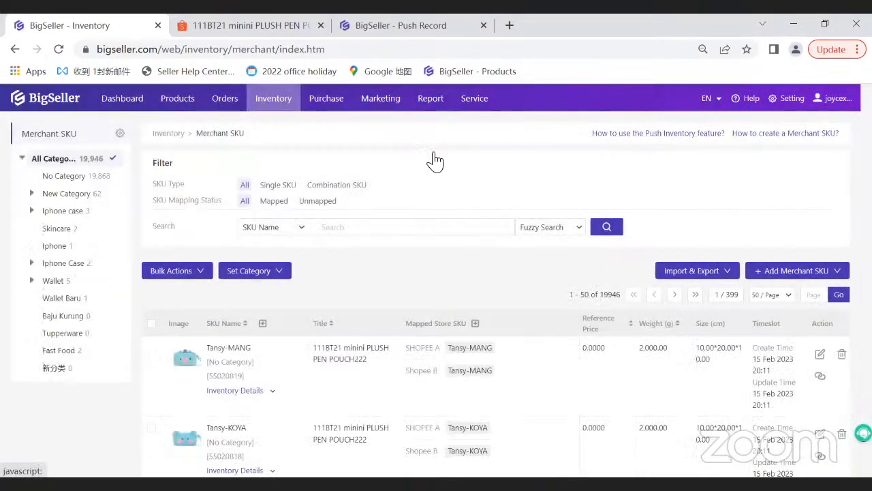
click(414, 160)
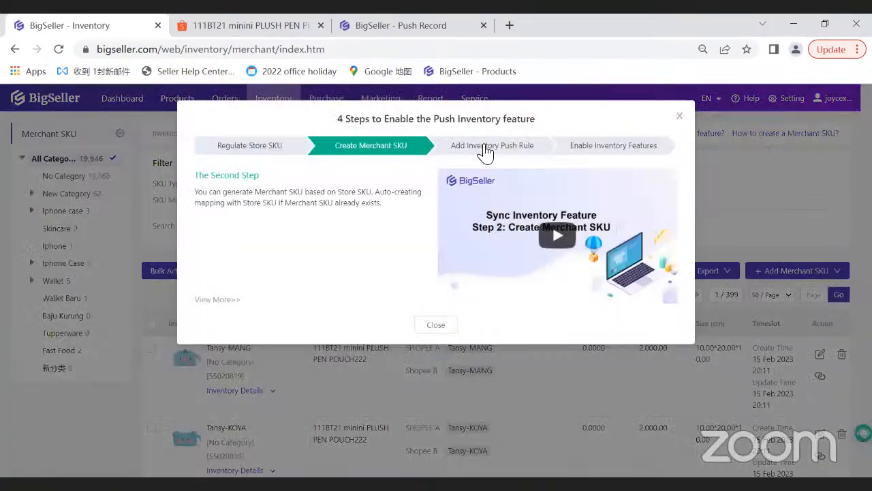
click(590, 157)
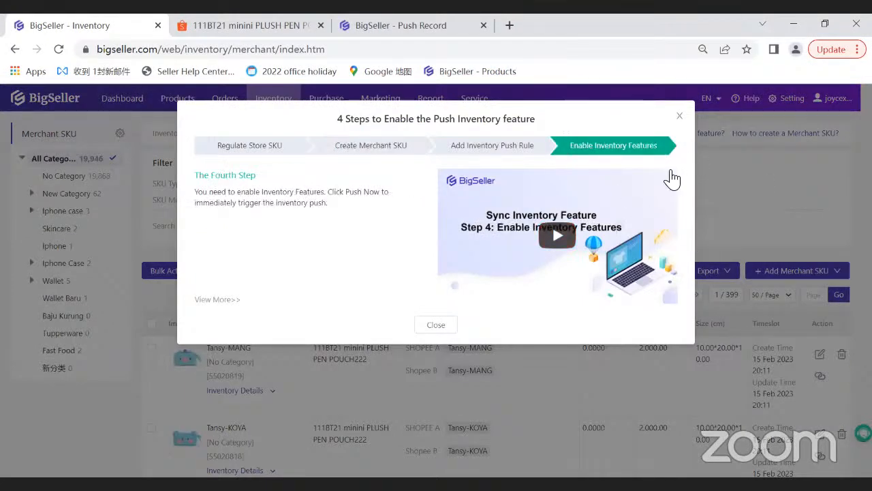
click(437, 325)
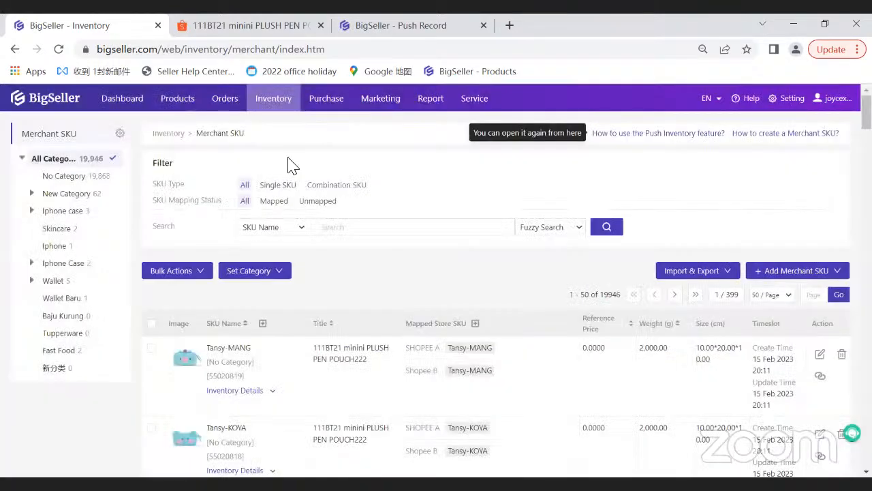
Check the Warehouse 7 inventory list and start a new manual stock-in list
mouse_move(273, 108)
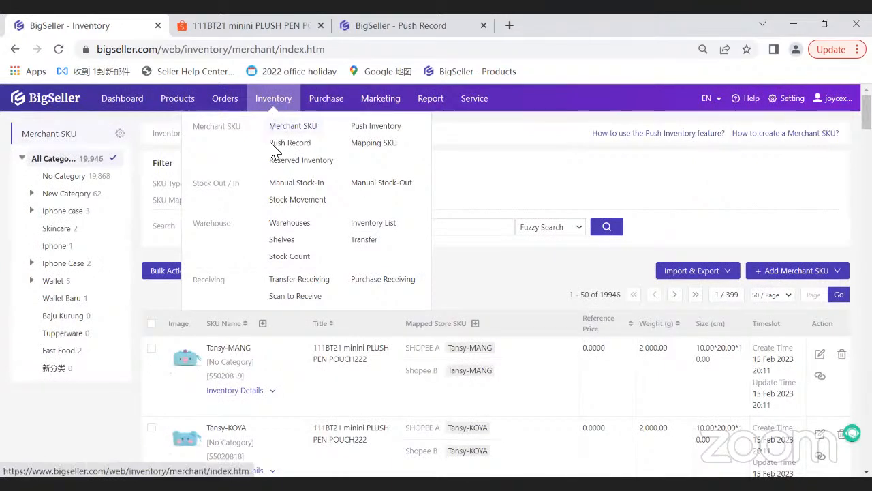
click(364, 224)
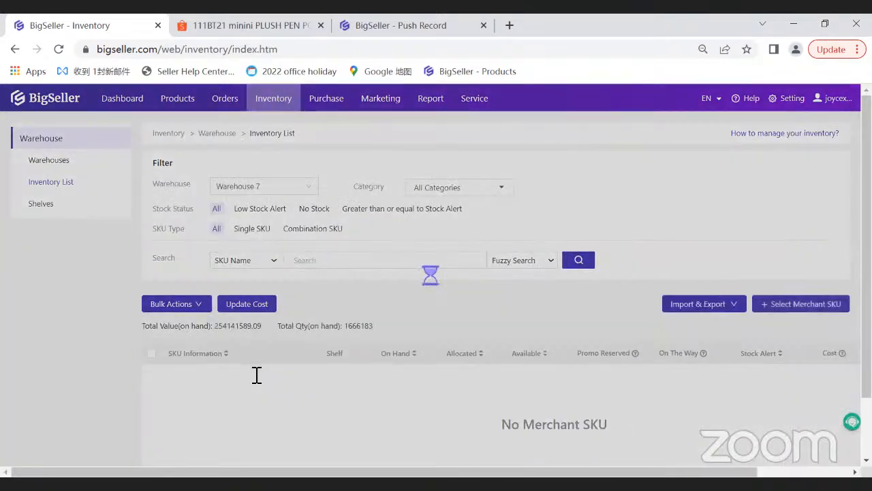
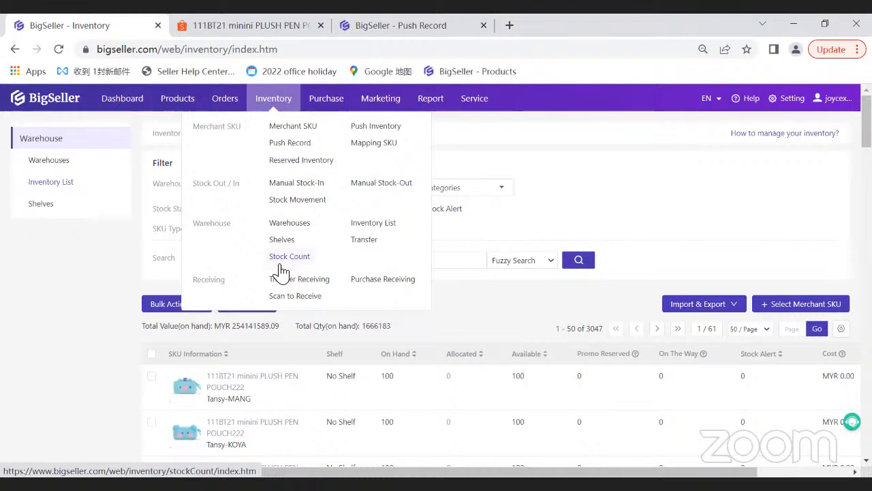
click(301, 190)
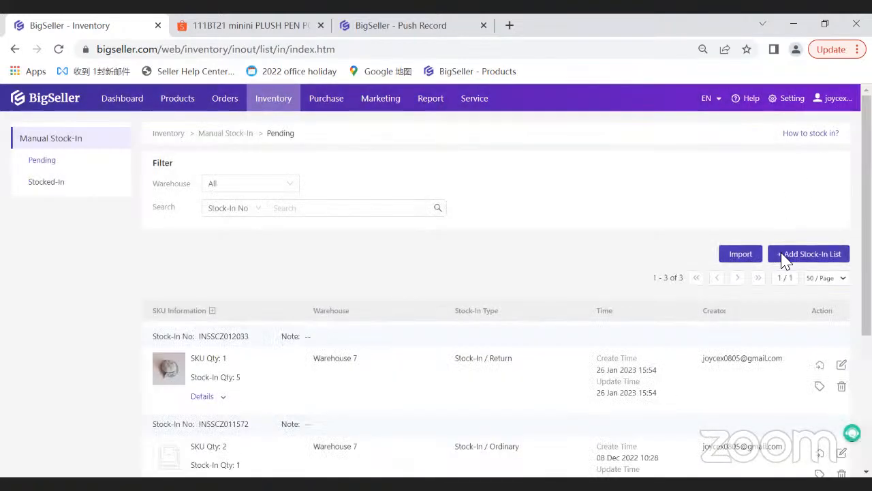
click(816, 259)
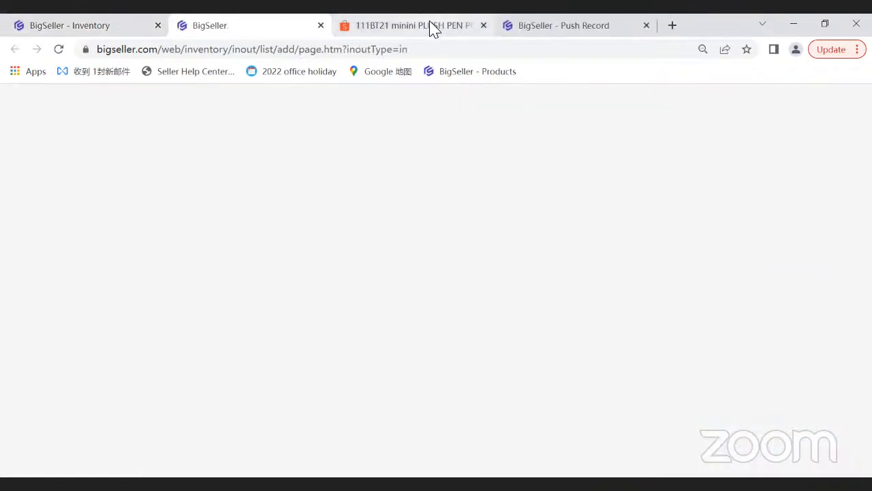
Add the seven 111BT21 minini PLUSH PEN POUCH222 merchant SKUs (MANG, SHOOKY, CHIMMY, KOYA, RJ, COOKY and TATA) to the Warehouse 7 stock-in list
key(ctrl+Tab)
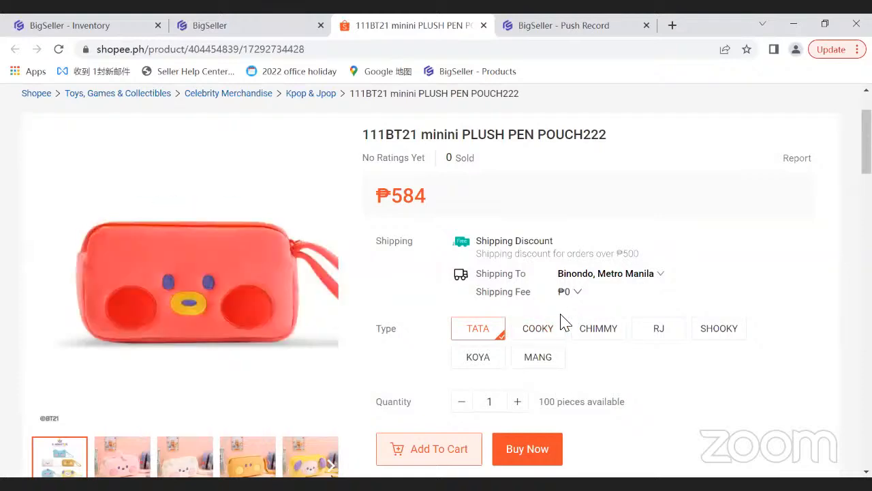
key(ctrl+shift+Tab)
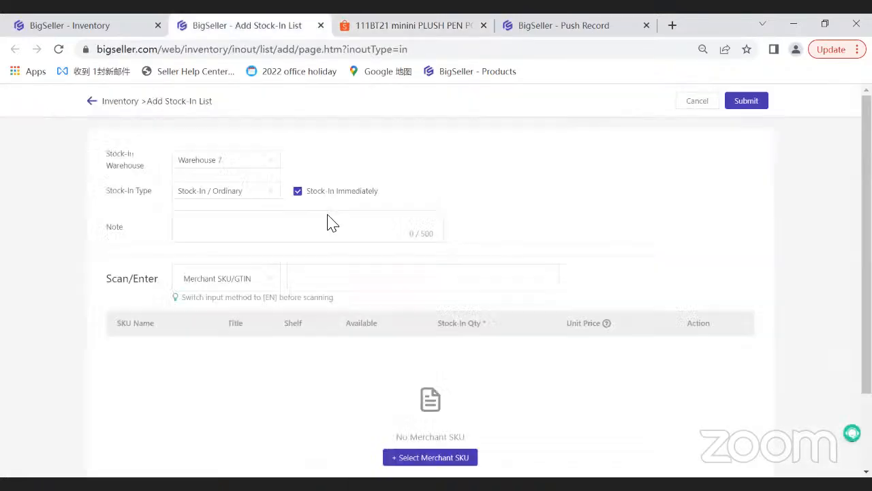
scroll(342, 353, down, 2)
click(412, 364)
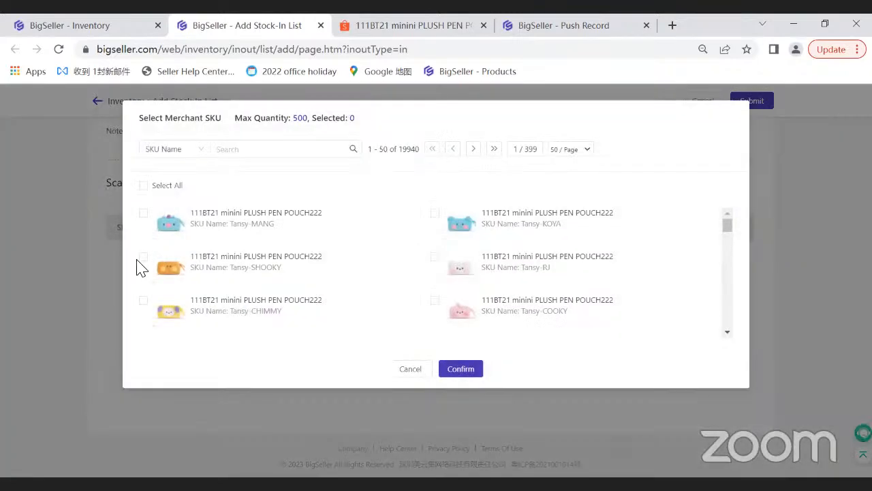
click(143, 213)
click(143, 256)
click(143, 299)
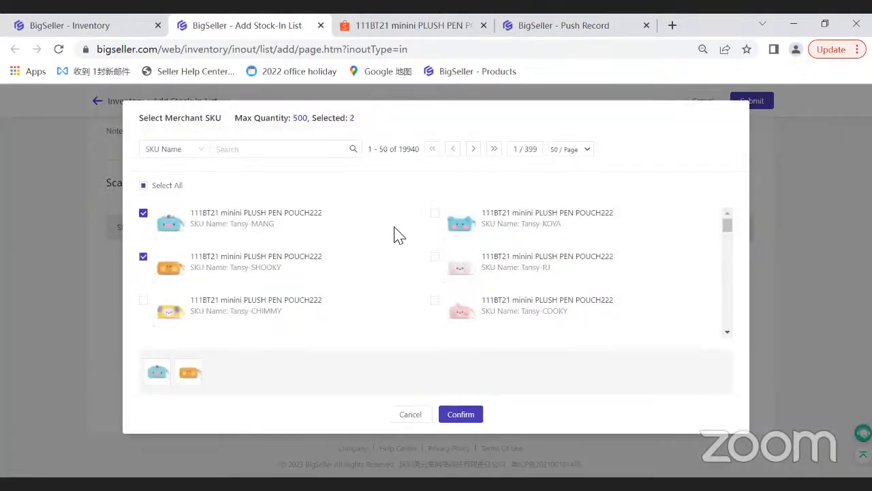
click(435, 213)
click(435, 256)
click(435, 300)
scroll(436, 303, down, 3)
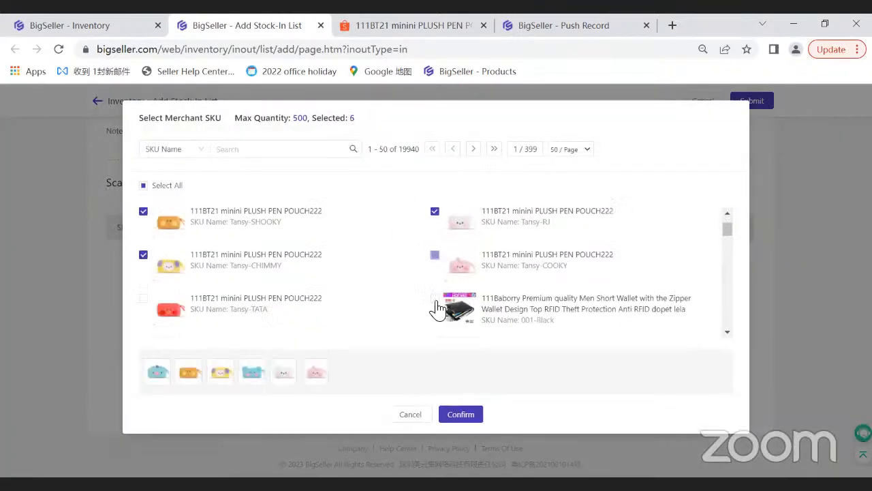
scroll(193, 273, up, 1)
click(143, 278)
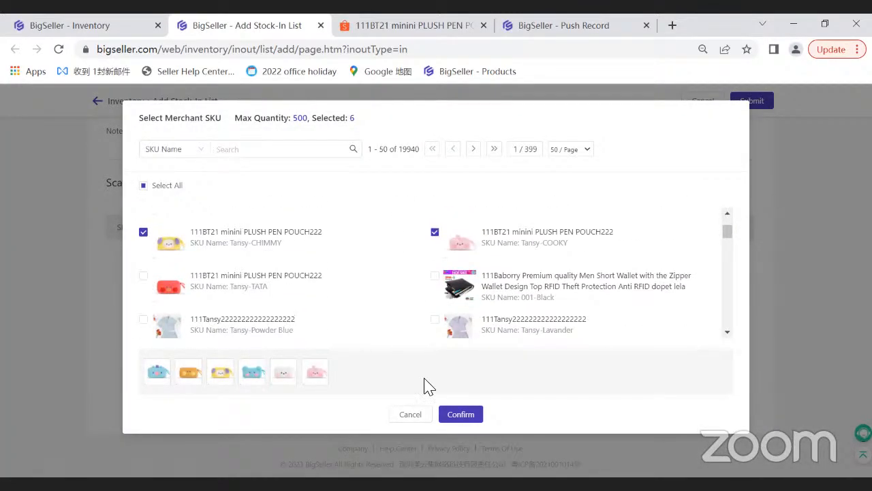
click(477, 414)
Bulk edit the stock-in quantity of all listed SKUs to 100
scroll(518, 191, down, 1)
click(530, 199)
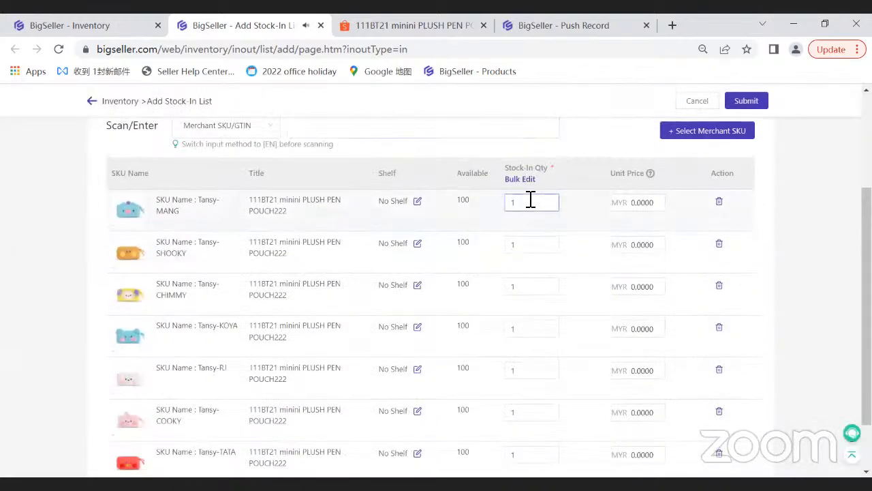
click(520, 179)
text(10)
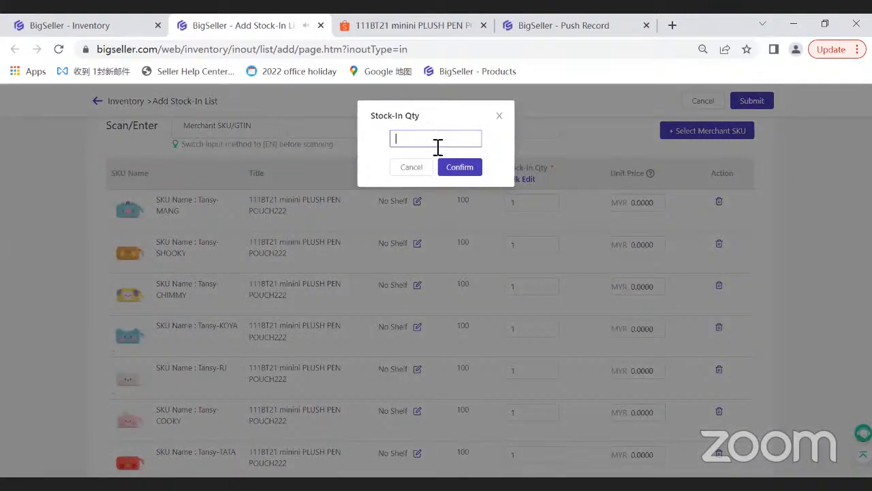
text(0)
key(Return)
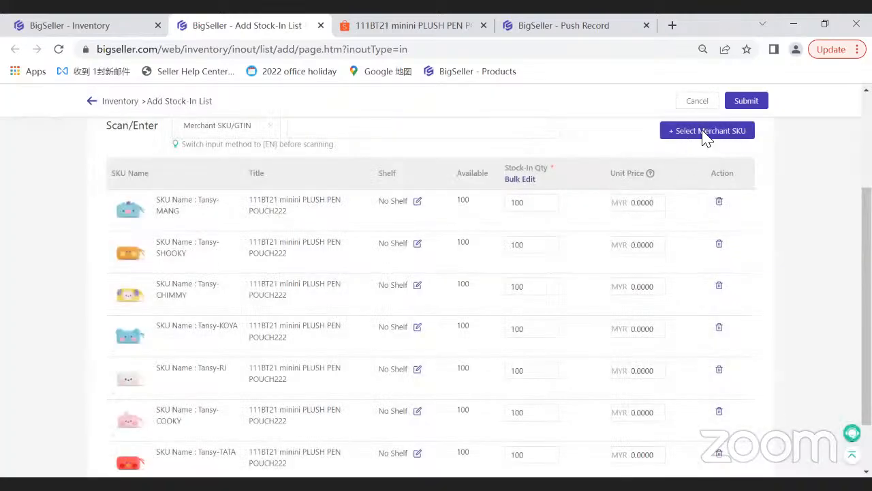
Submit the stock-in list and close the result message
scroll(743, 113, down, 2)
click(746, 102)
scroll(314, 328, up, 1)
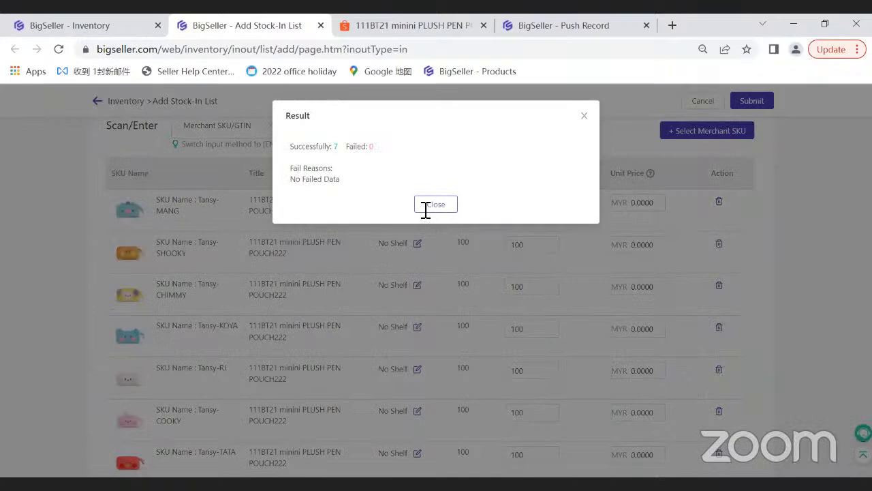
click(424, 209)
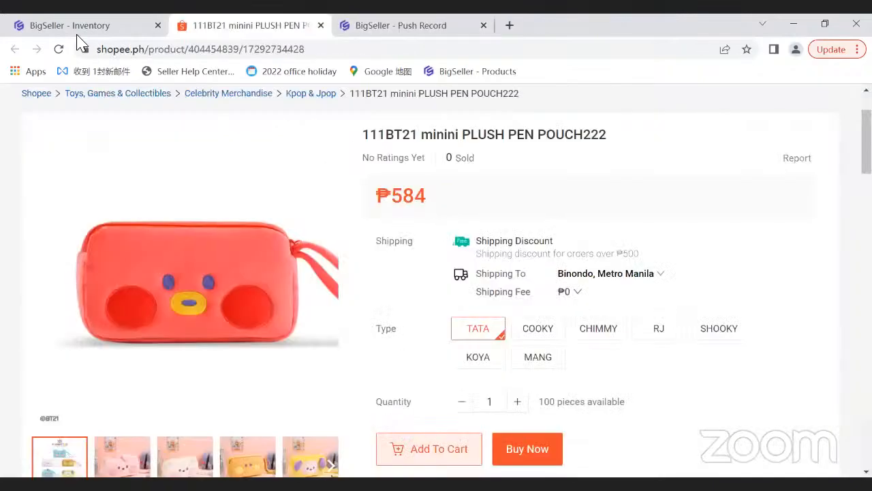
Open the warehouse inventory list and check the on-hand and available stock of the Tansy plush pen pouch SKUs
click(69, 32)
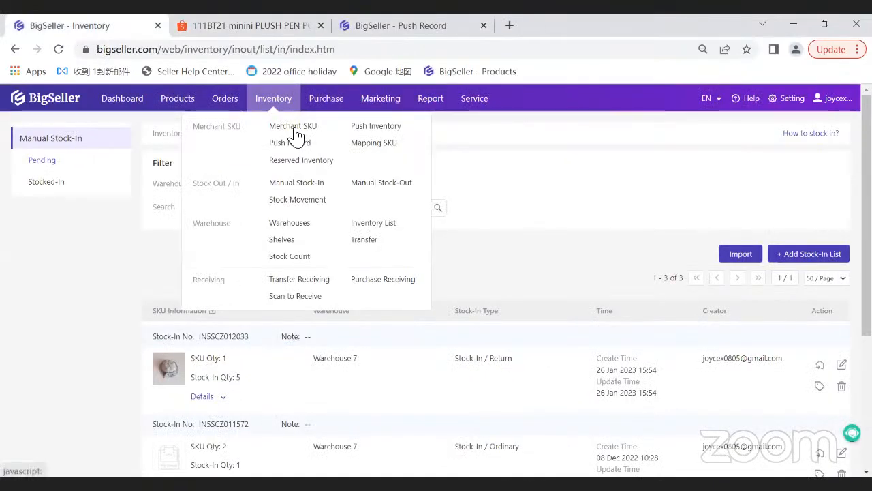
click(371, 224)
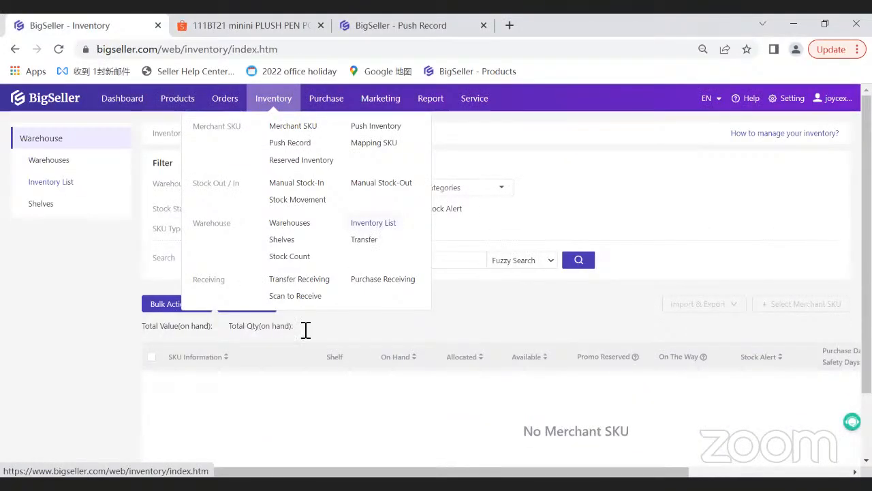
scroll(305, 342, down, 2)
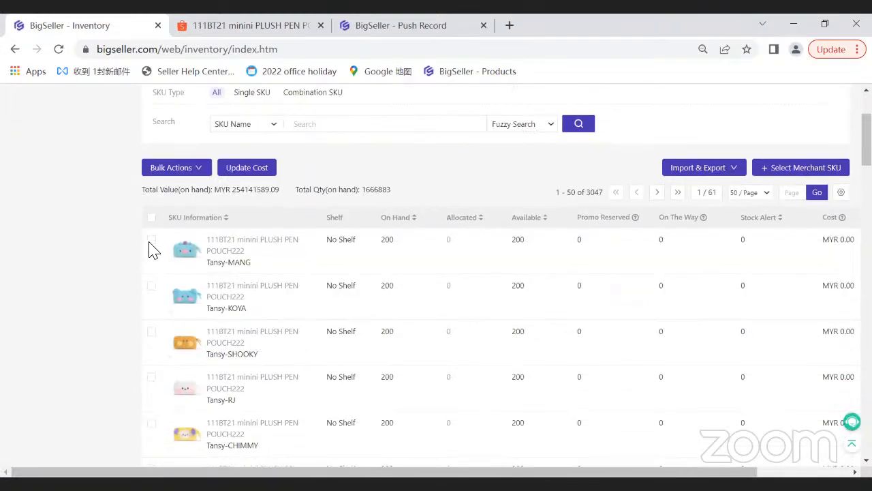
scroll(163, 249, down, 1)
scroll(402, 354, down, 2)
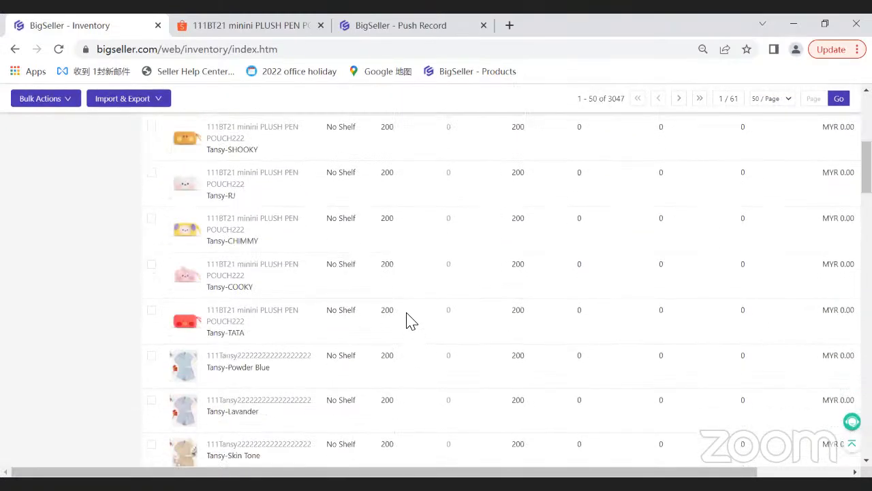
scroll(406, 381, up, 1)
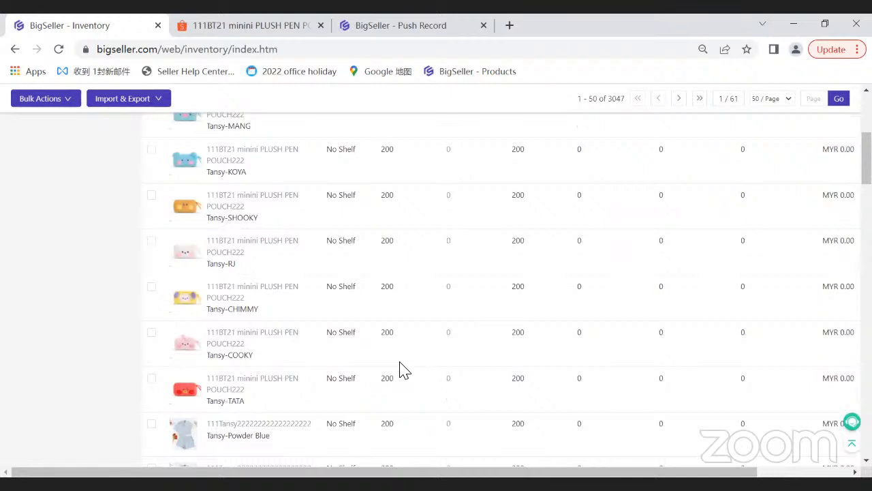
scroll(401, 361, up, 1)
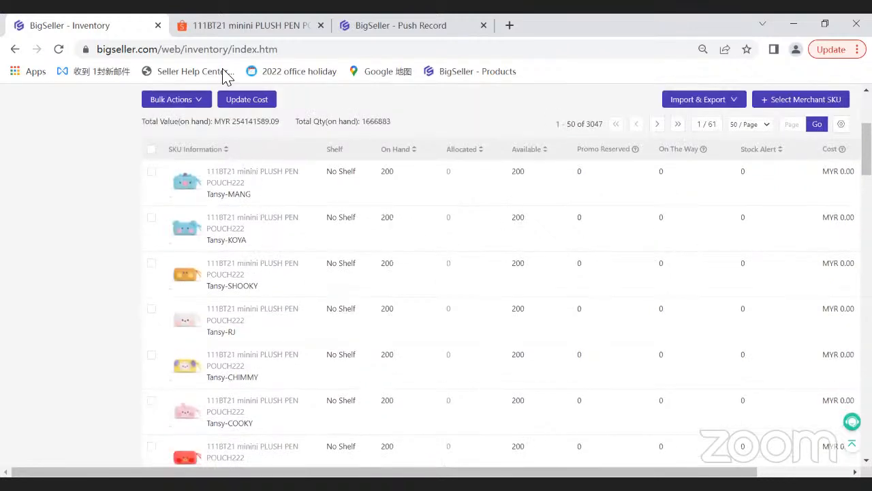
Check the available quantity on the Shopee page of the plush pen pouch and reload that page
click(222, 32)
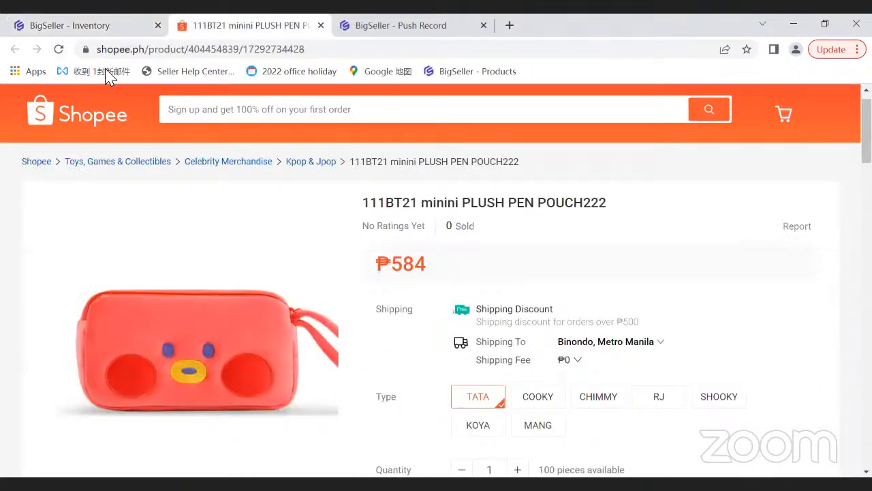
scroll(545, 286, down, 2)
drag(544, 402, 566, 404)
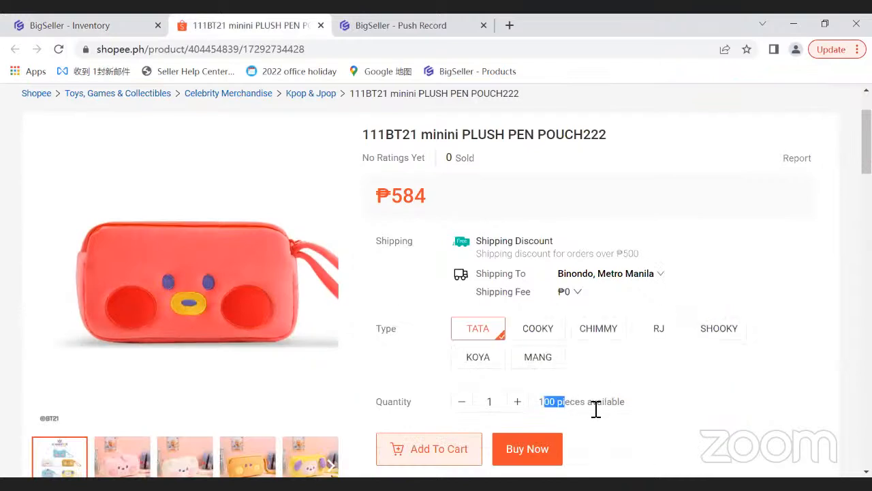
click(554, 406)
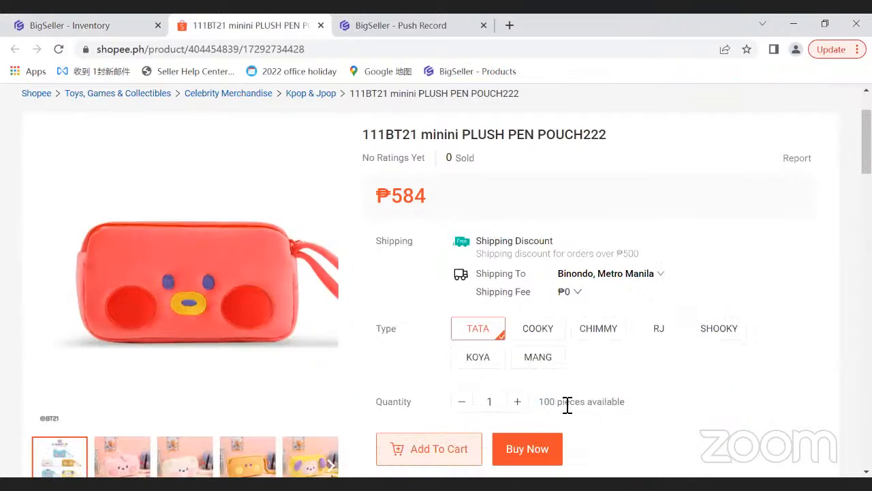
click(59, 51)
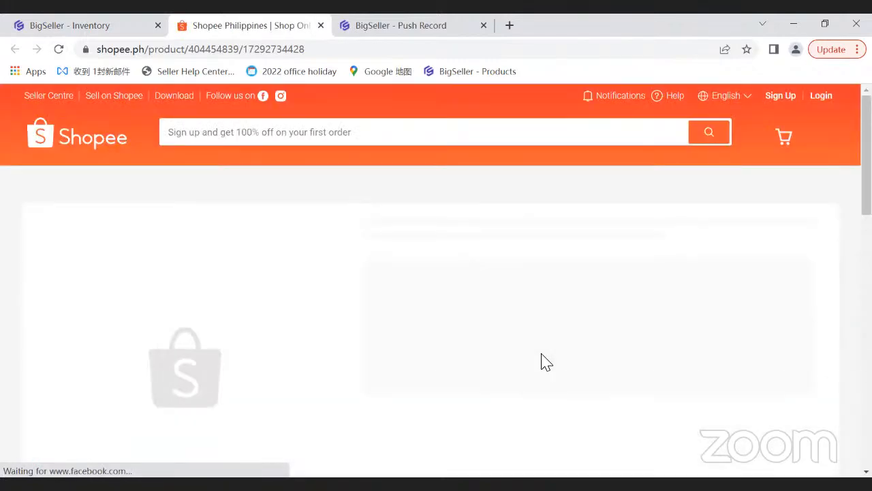
Check the available pieces on Shopee for the TATA, COOKY, MANG, KOYA, RJ and SHOOKY types, ending on TATA
scroll(531, 363, down, 1)
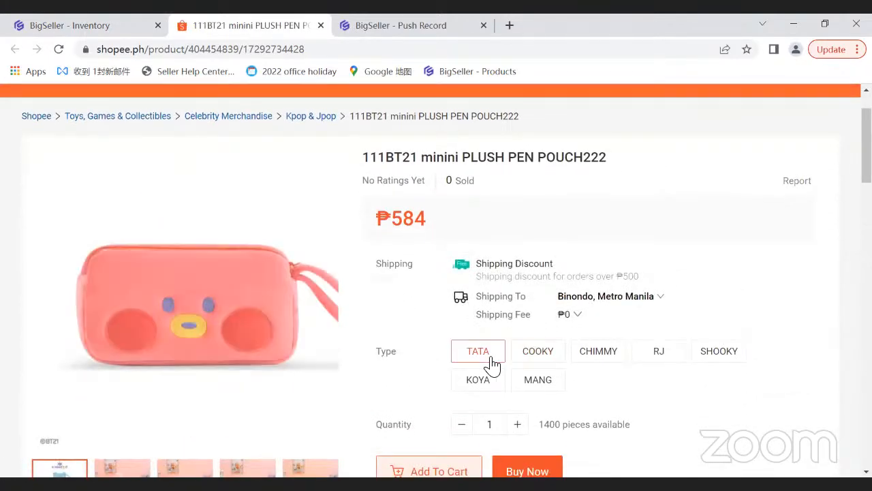
click(492, 365)
scroll(517, 373, down, 1)
click(536, 289)
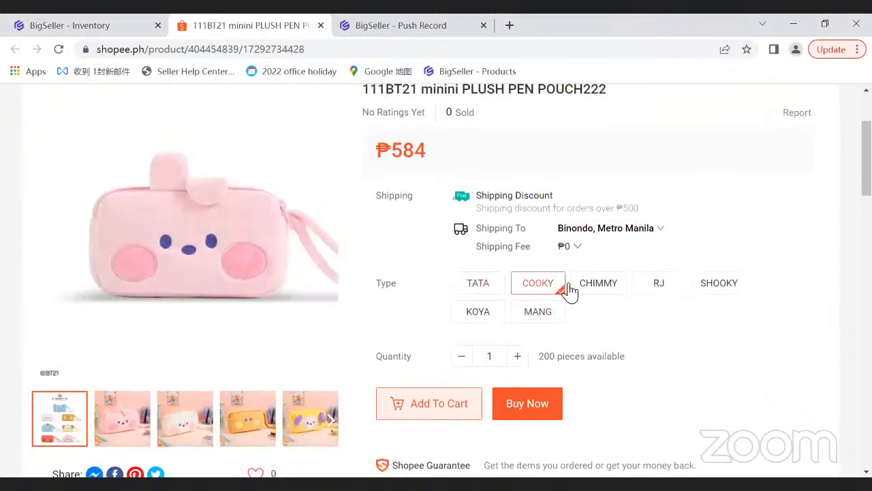
click(540, 314)
click(503, 316)
click(678, 293)
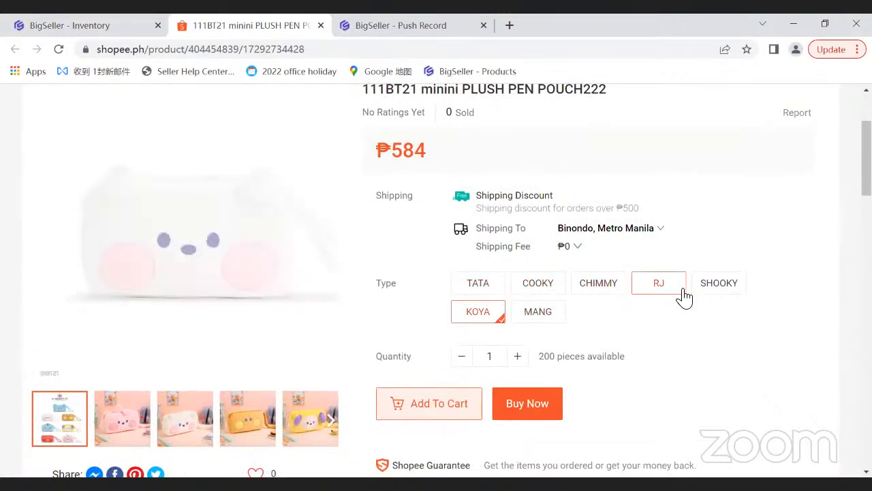
click(719, 292)
click(488, 285)
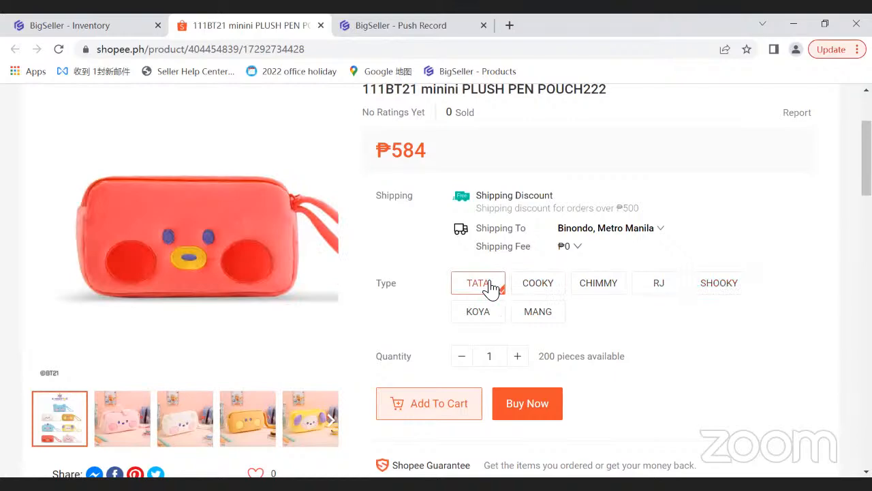
Compare the pouch SKUs' stock in the BigSeller inventory list with the Shopee product page
click(77, 24)
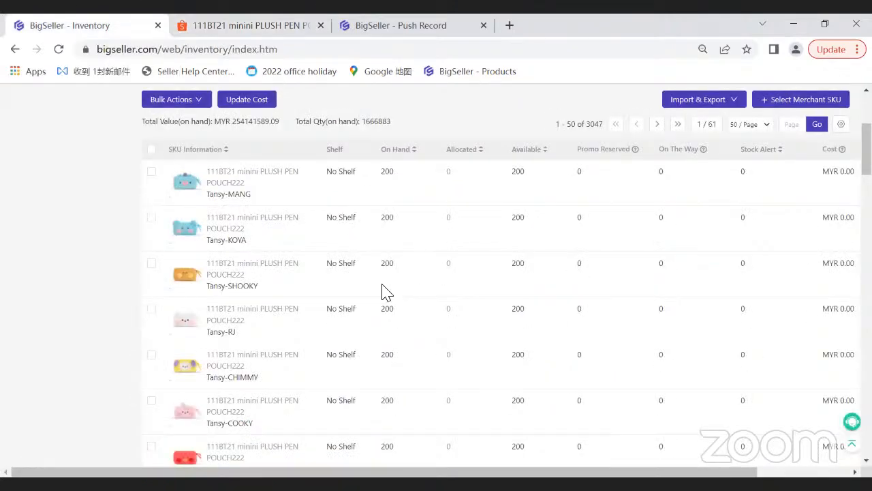
scroll(381, 292, up, 3)
mouse_move(270, 100)
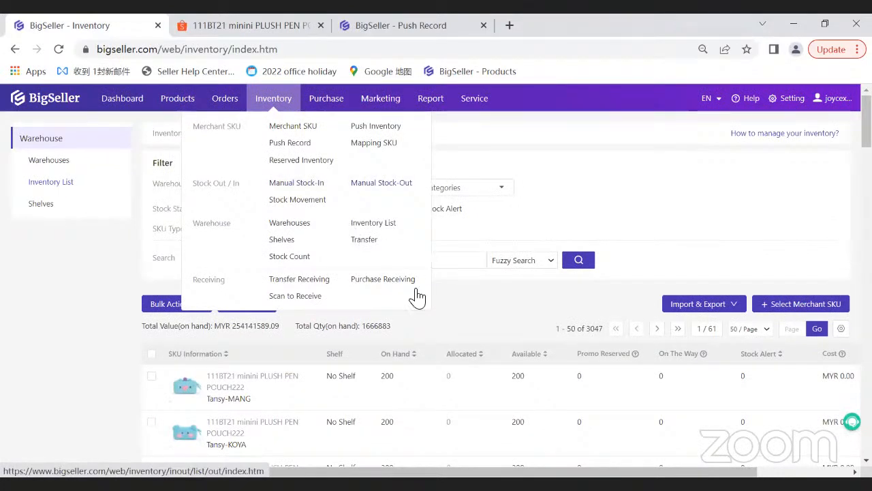
scroll(341, 306, down, 1)
scroll(361, 293, down, 2)
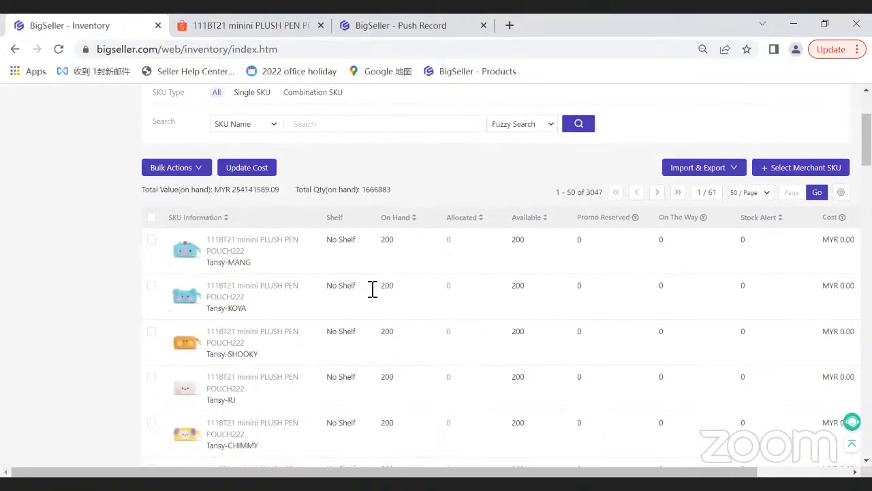
click(256, 21)
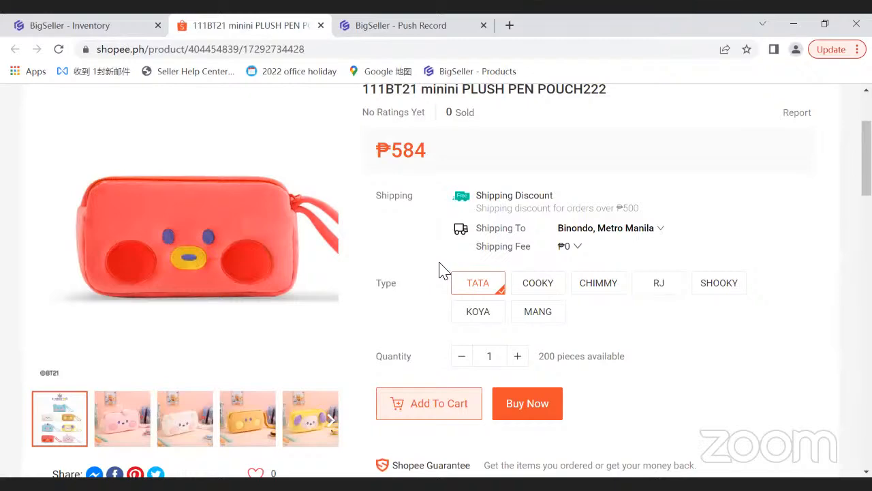
Review the Push Inventory rules in BigSeller and return to the warehouse inventory list
click(89, 26)
click(378, 127)
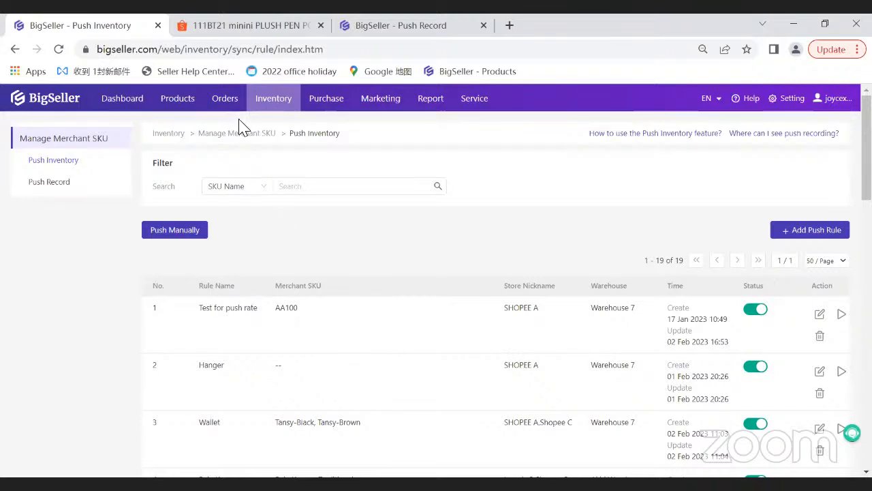
mouse_move(271, 123)
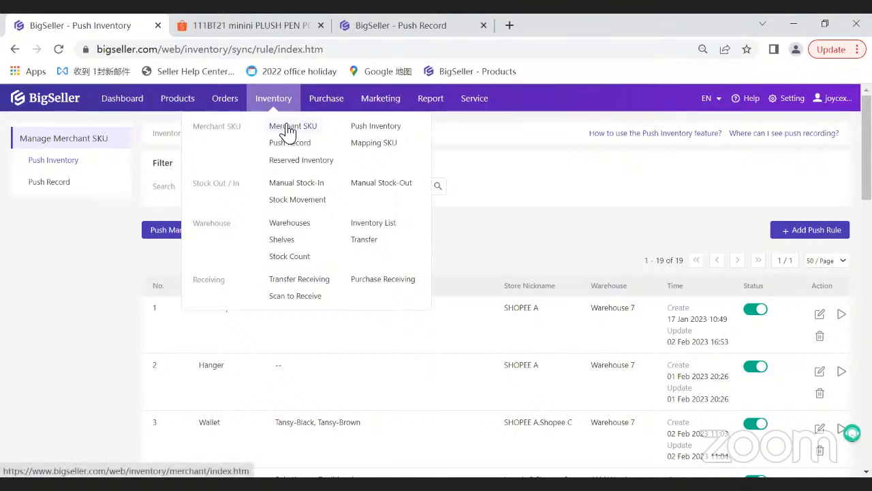
click(368, 225)
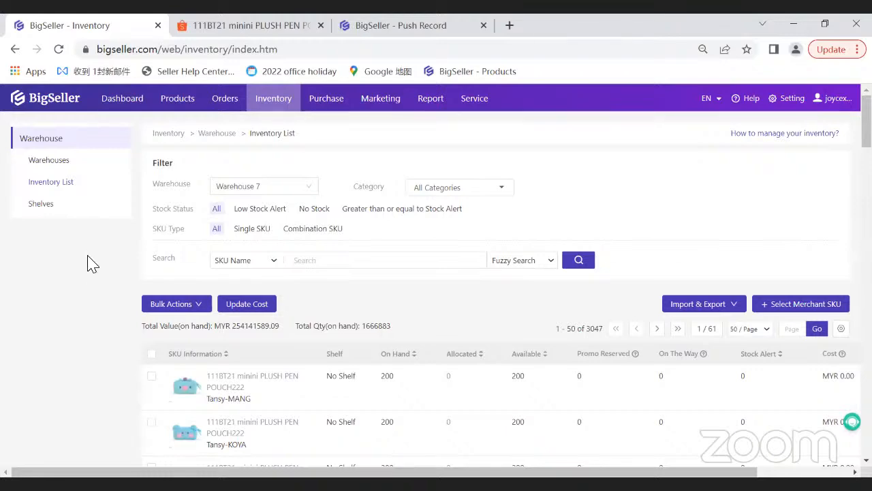
Switch to the English Training.pptx presentation in WPS and start the slide show from slide 6, Push inventory
key(alt+Tab)
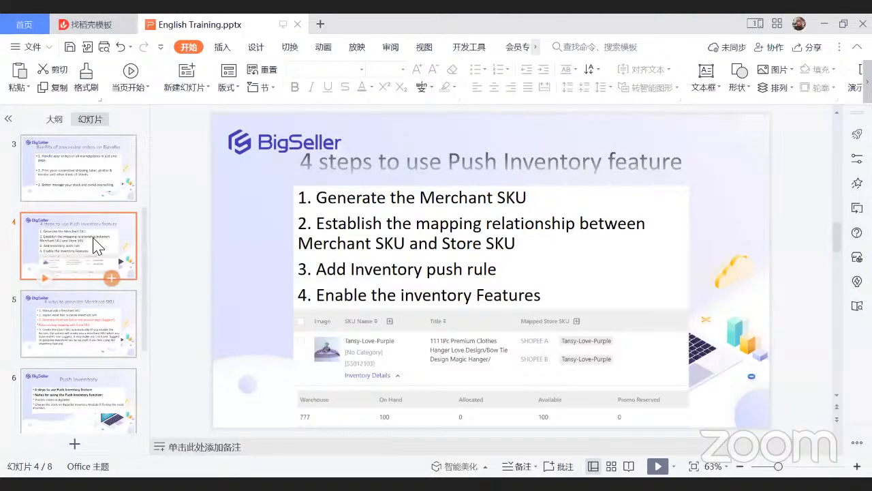
click(79, 308)
click(74, 264)
scroll(83, 339, down, 1)
click(104, 349)
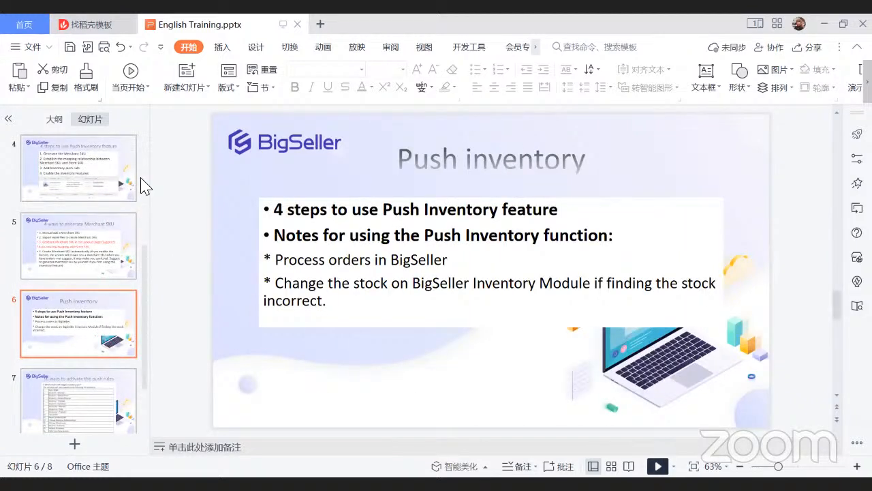
key(shift+F5)
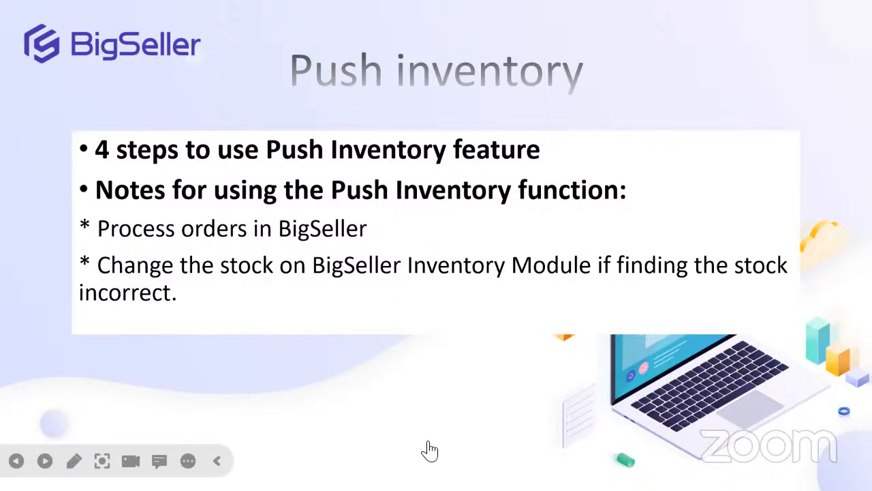
End the slide show, switch to BigSeller in the browser, and go from the warehouse inventory list to the Merchant SKU list
key(Escape)
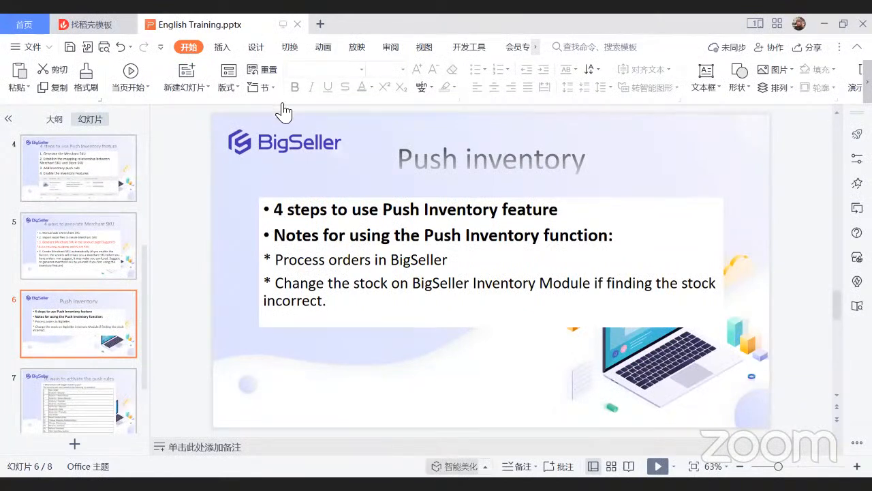
key(alt+Tab)
mouse_move(282, 103)
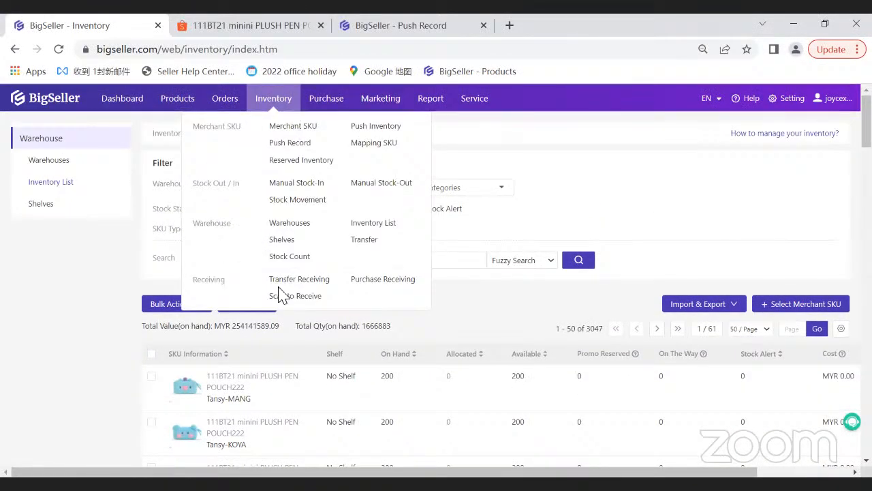
scroll(273, 300, down, 2)
scroll(261, 336, up, 2)
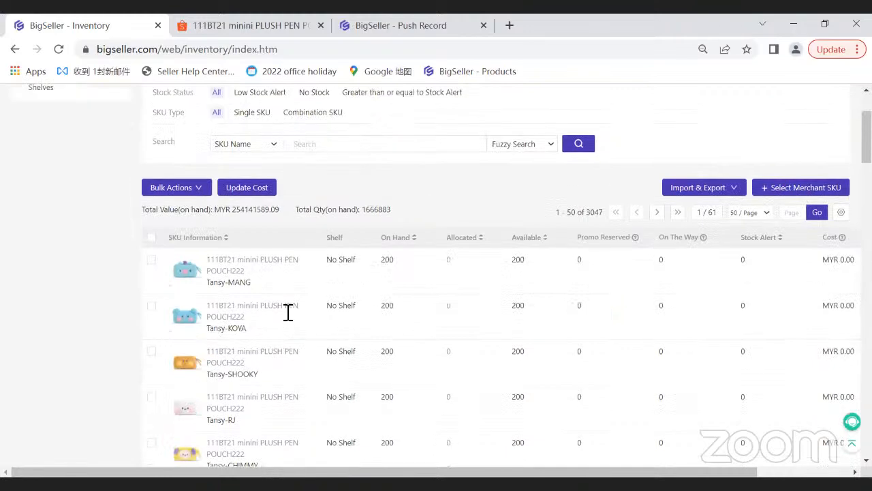
click(291, 125)
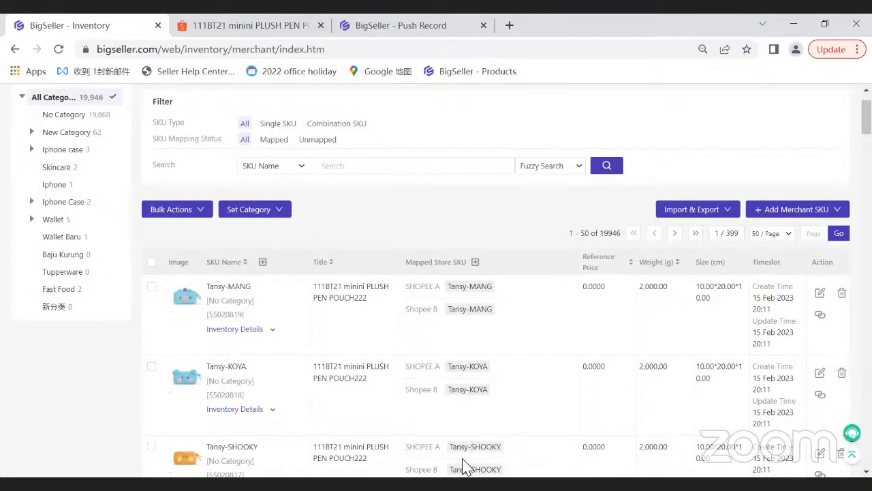
Switch to the English Training.pptx presentation in WPS and start the slide show from slide 7, 16 ways to activate the push rules
key(alt+Tab)
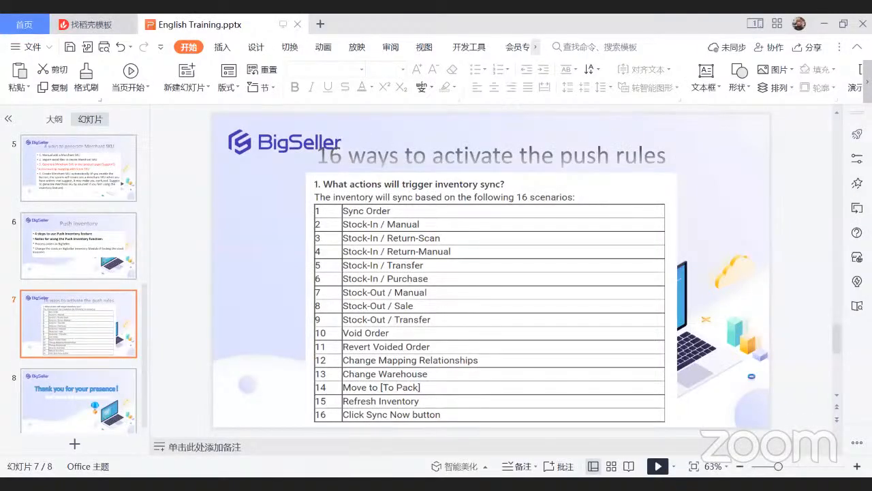
key(shift+F5)
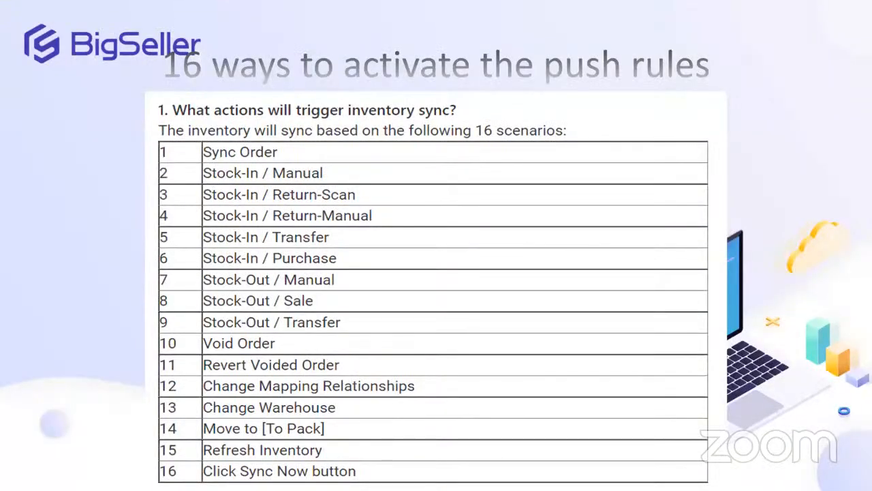